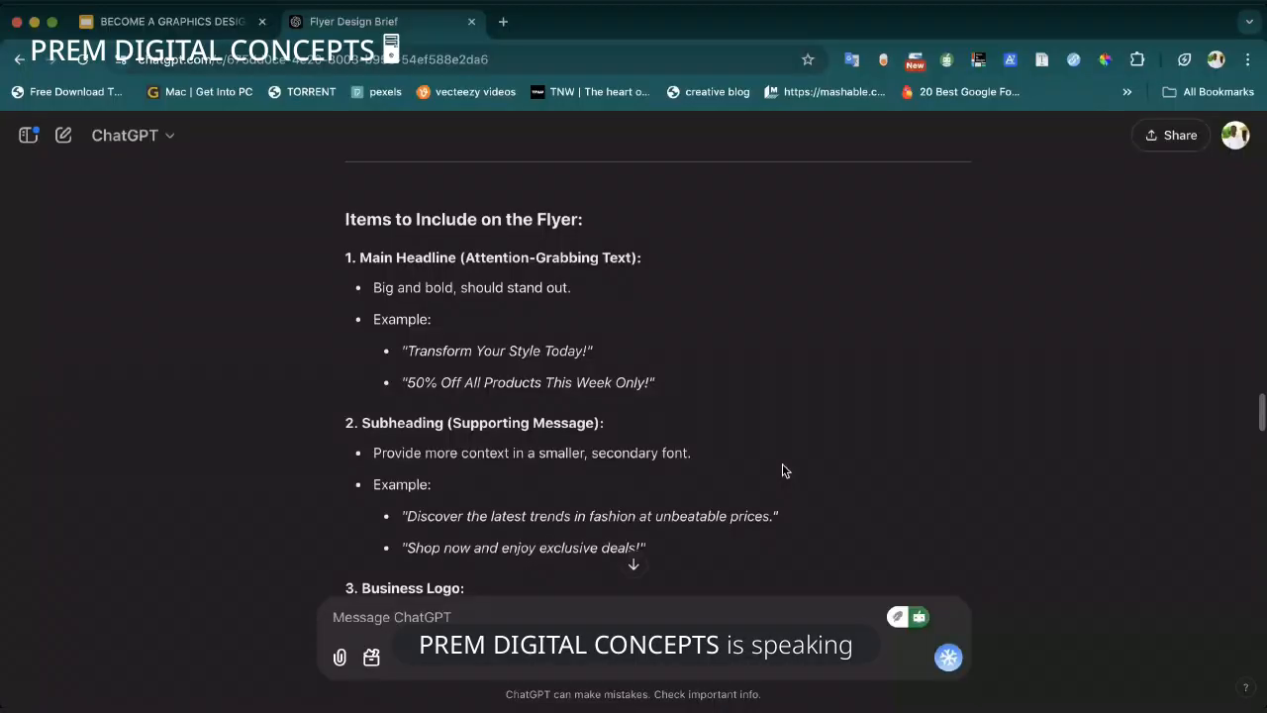
# Skim the social media business flyer brief, from the items to include back to its project title and objective.
pyautogui.scroll(-15, 781, 470)
pyautogui.scroll(3, 782, 470)
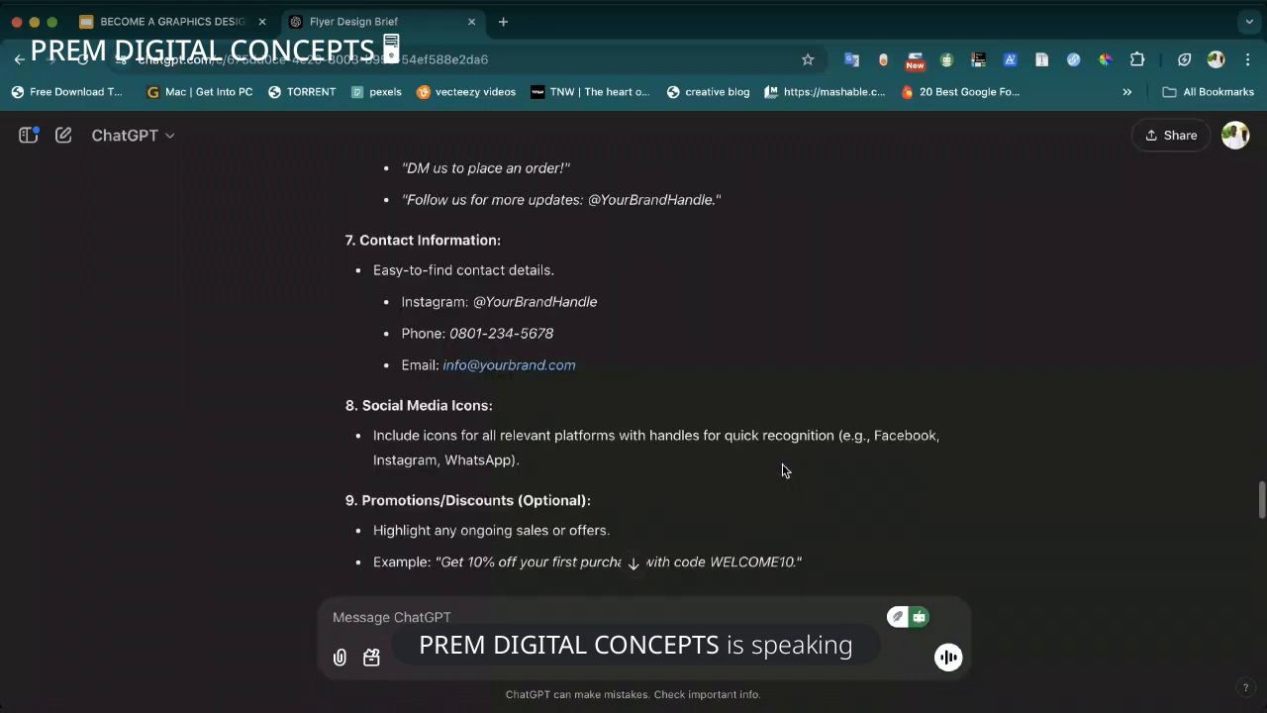
pyautogui.scroll(2, 782, 470)
pyautogui.scroll(6, 782, 467)
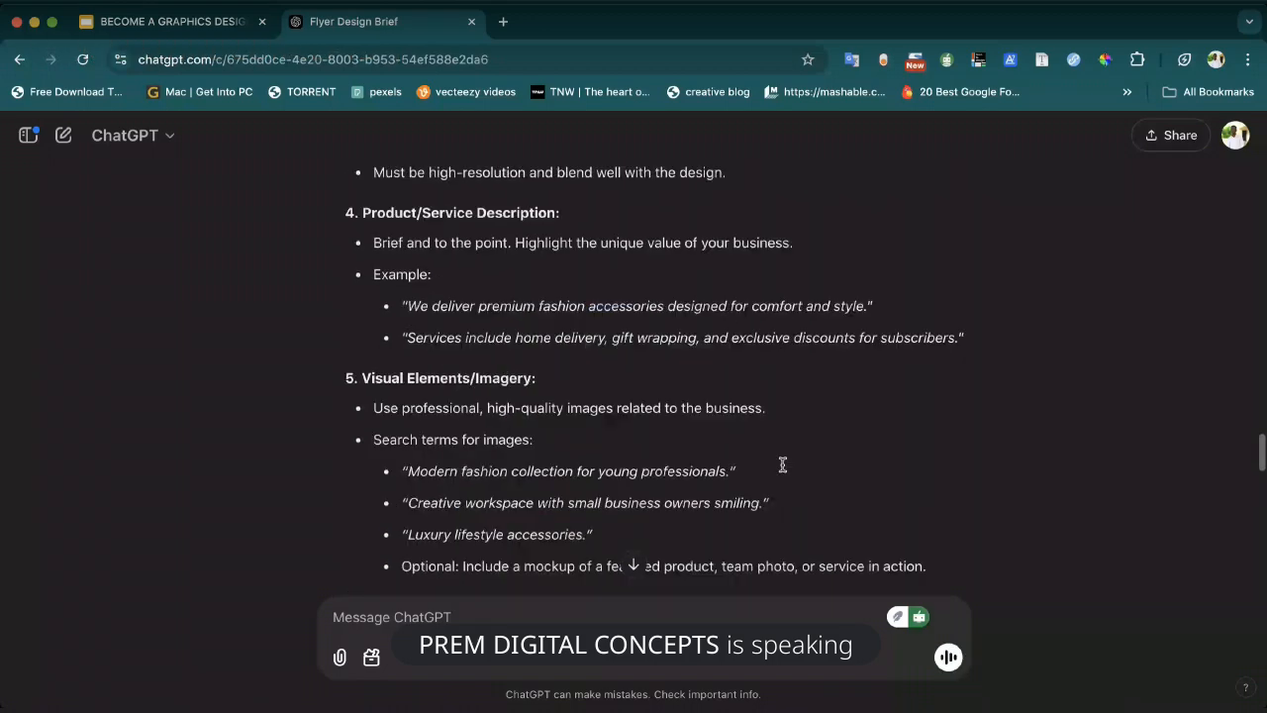
pyautogui.scroll(18, 782, 464)
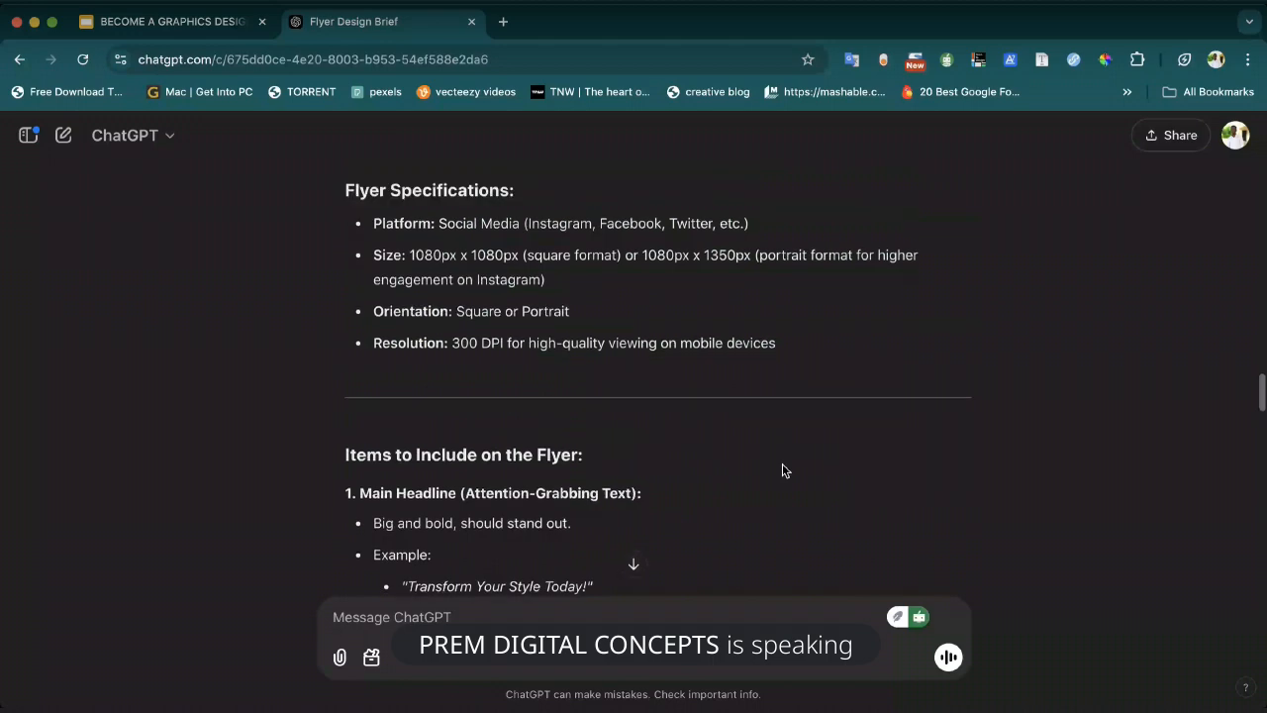
pyautogui.scroll(4, 782, 467)
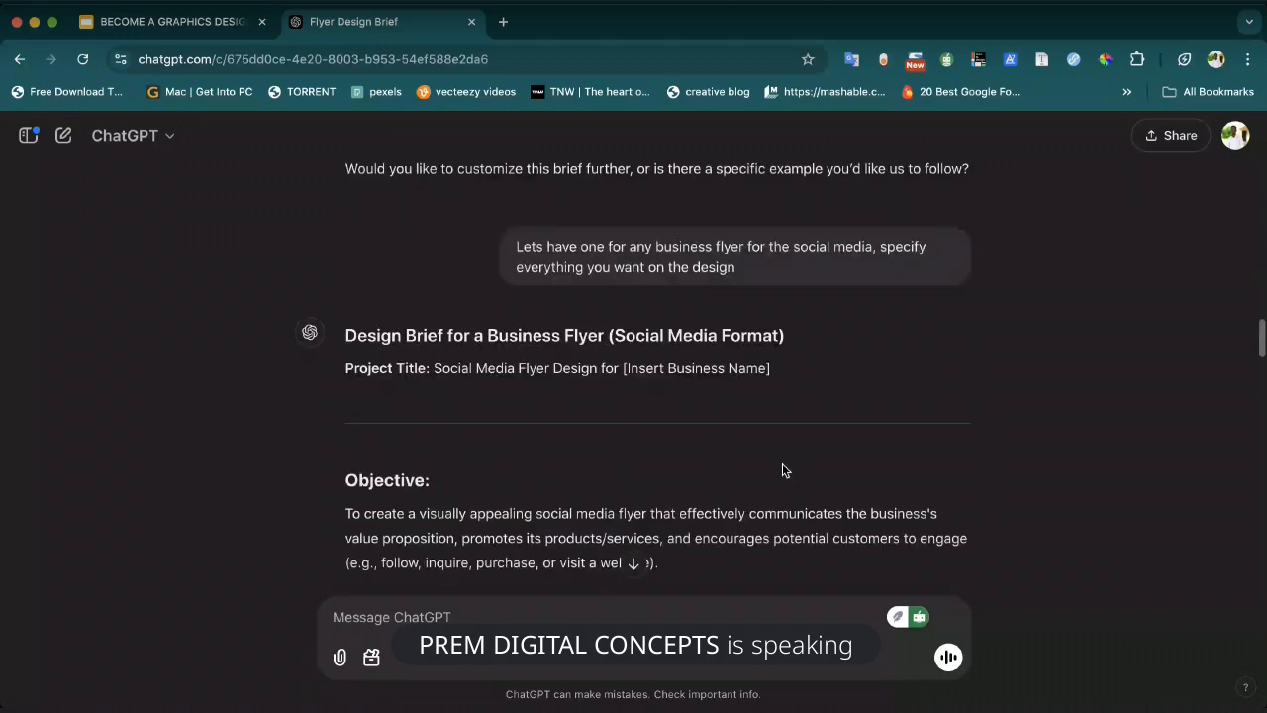
# Read the brief's objective, target audience and flyer specifications sections.
pyautogui.scroll(-3, 782, 465)
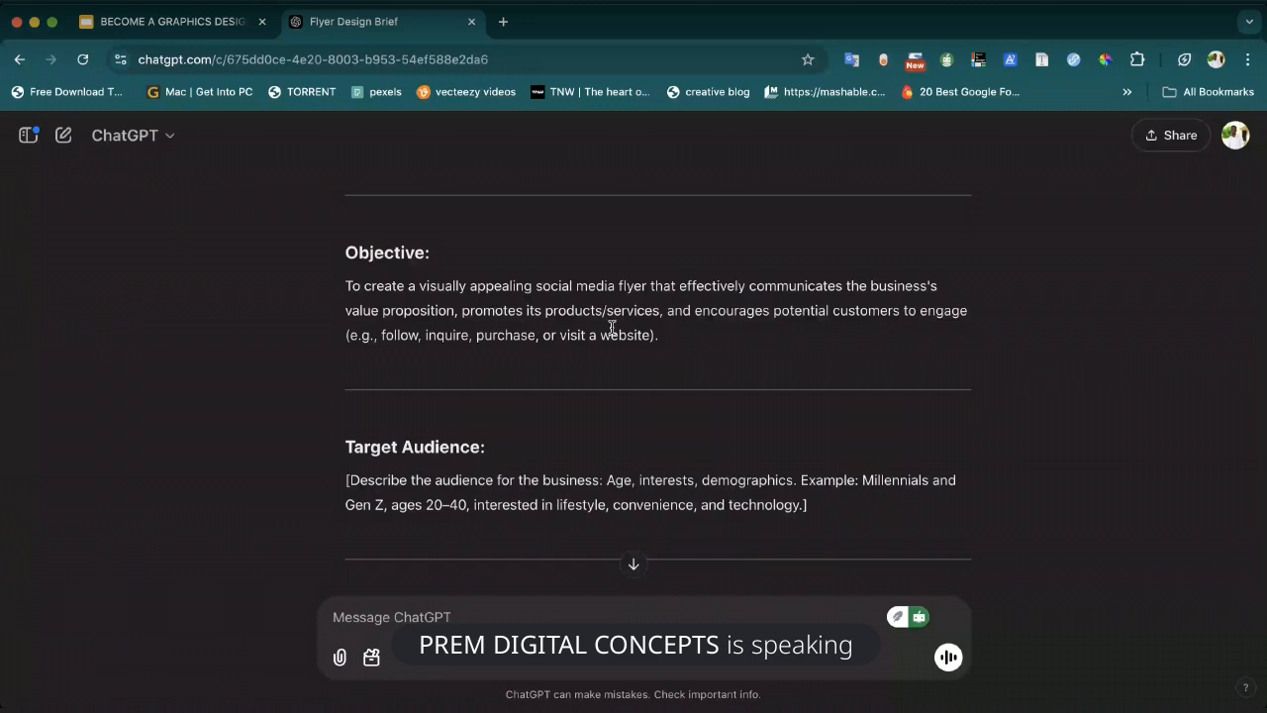
pyautogui.scroll(-1, 693, 327)
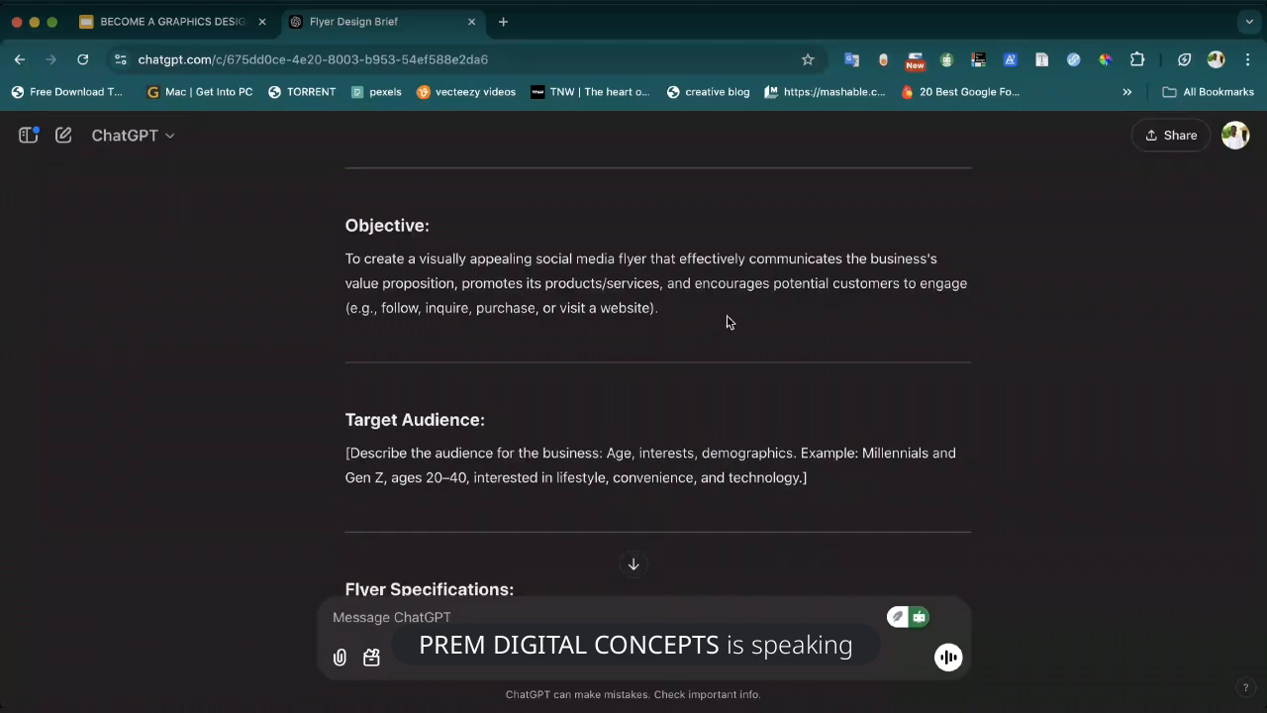
pyautogui.scroll(-5, 717, 318)
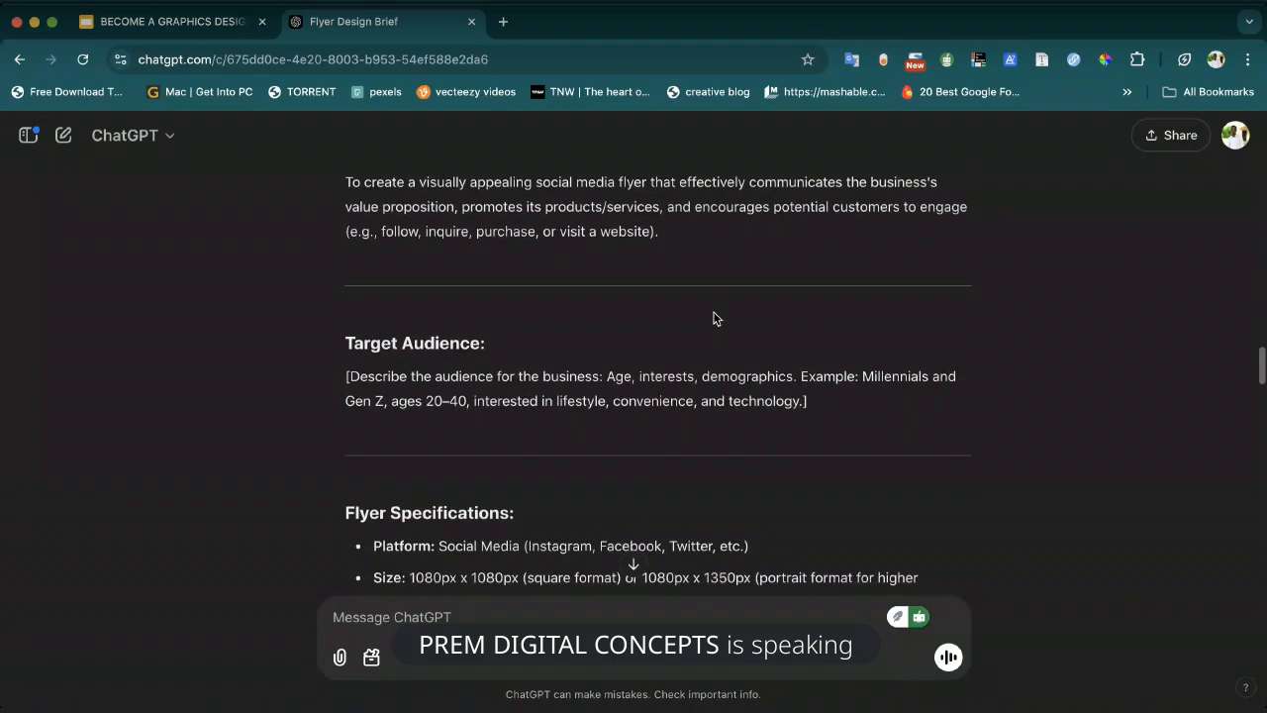
pyautogui.scroll(-2, 715, 317)
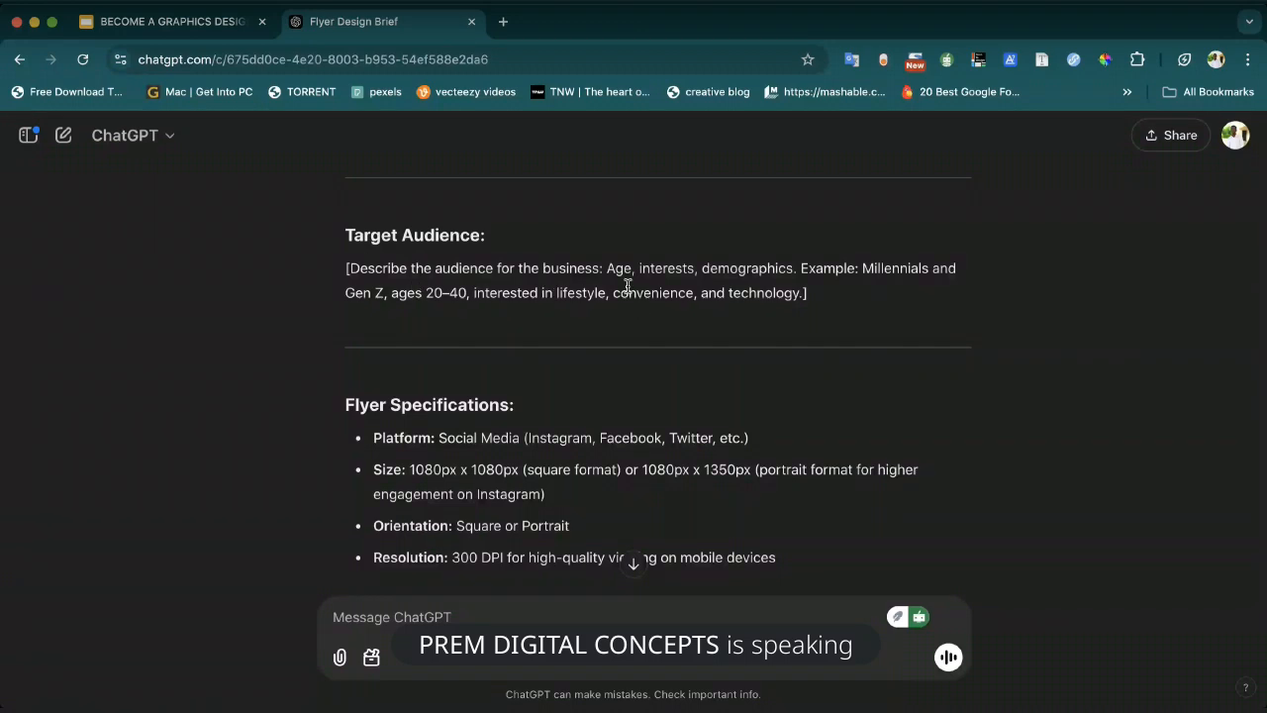
pyautogui.scroll(-3, 517, 284)
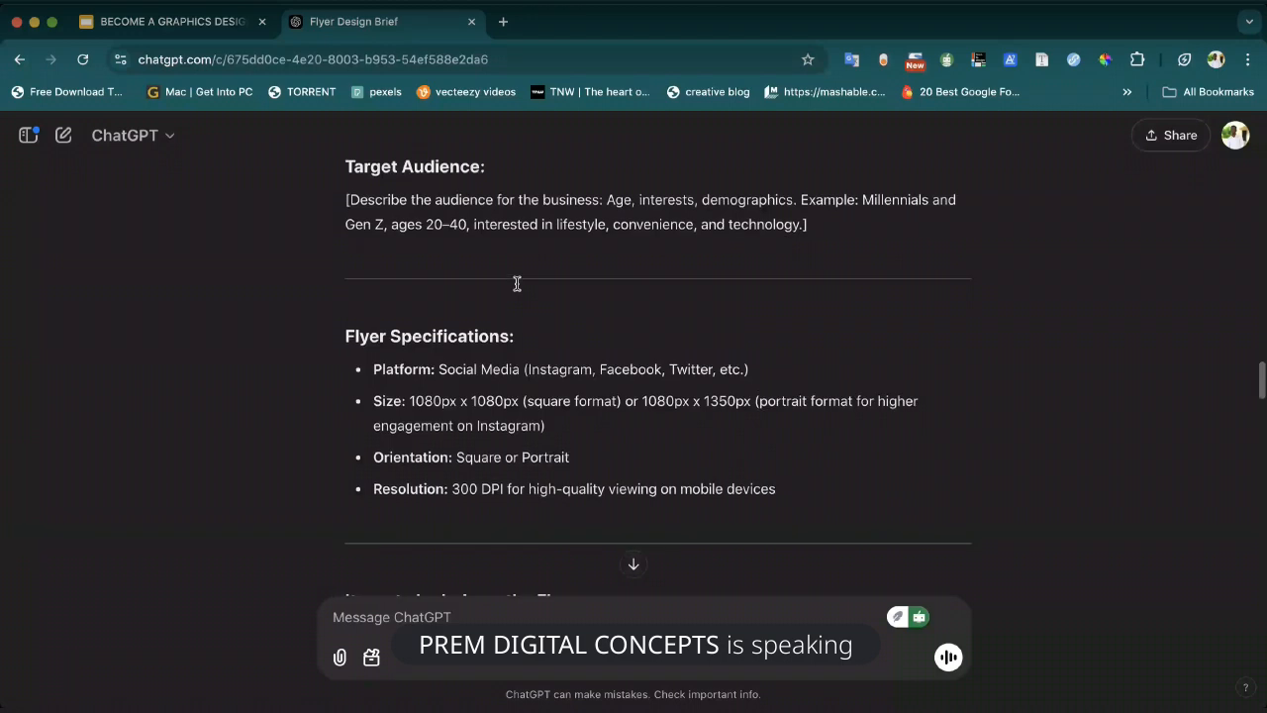
pyautogui.scroll(3, 516, 284)
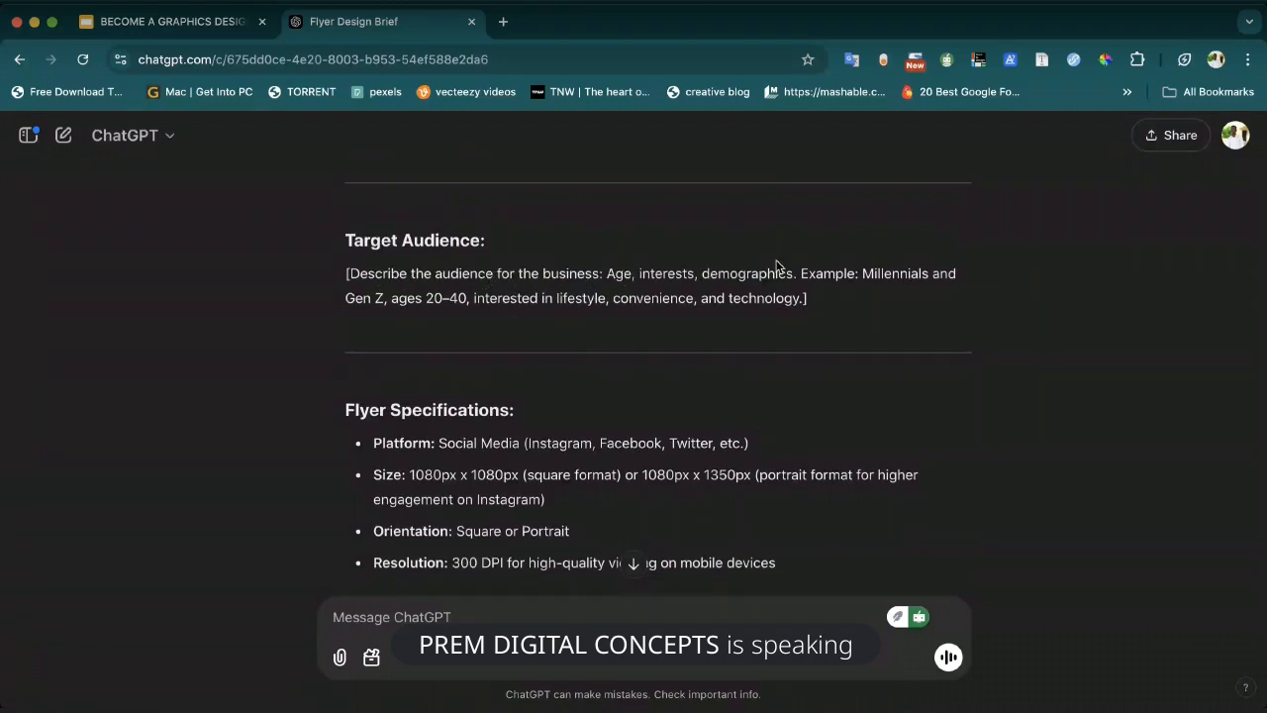
pyautogui.scroll(-1, 499, 328)
pyautogui.scroll(-5, 500, 327)
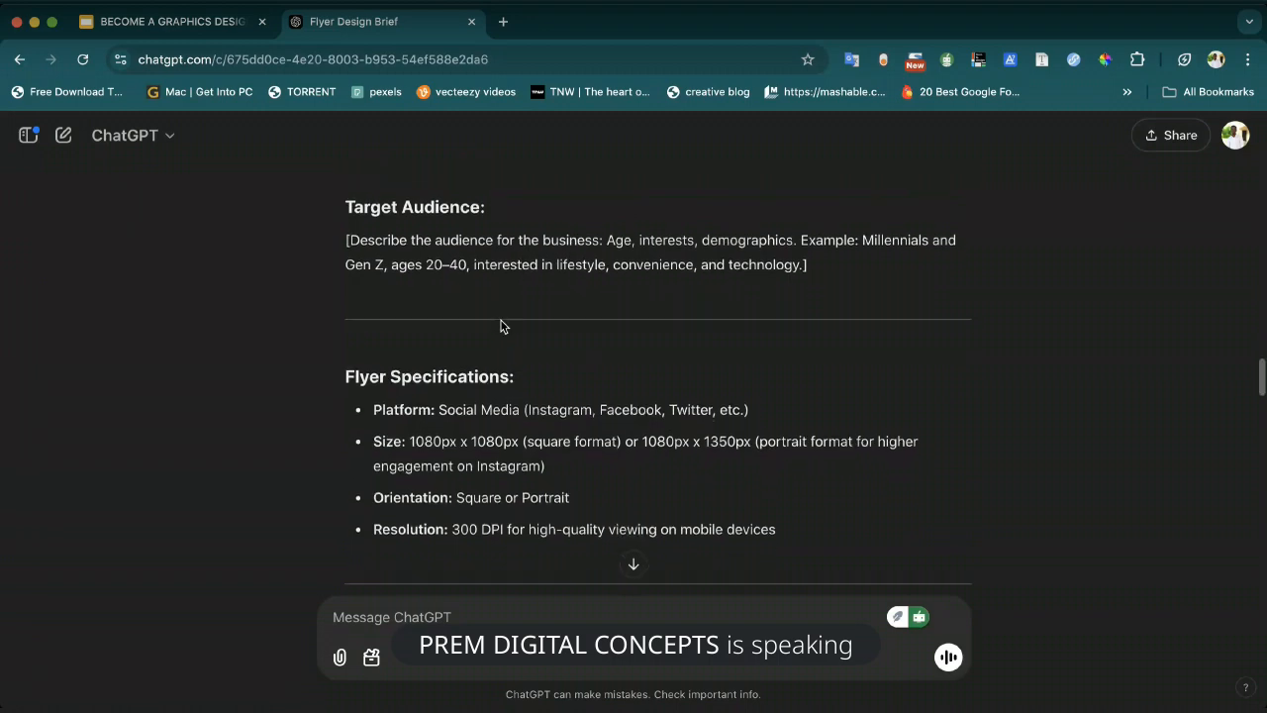
pyautogui.scroll(3, 500, 328)
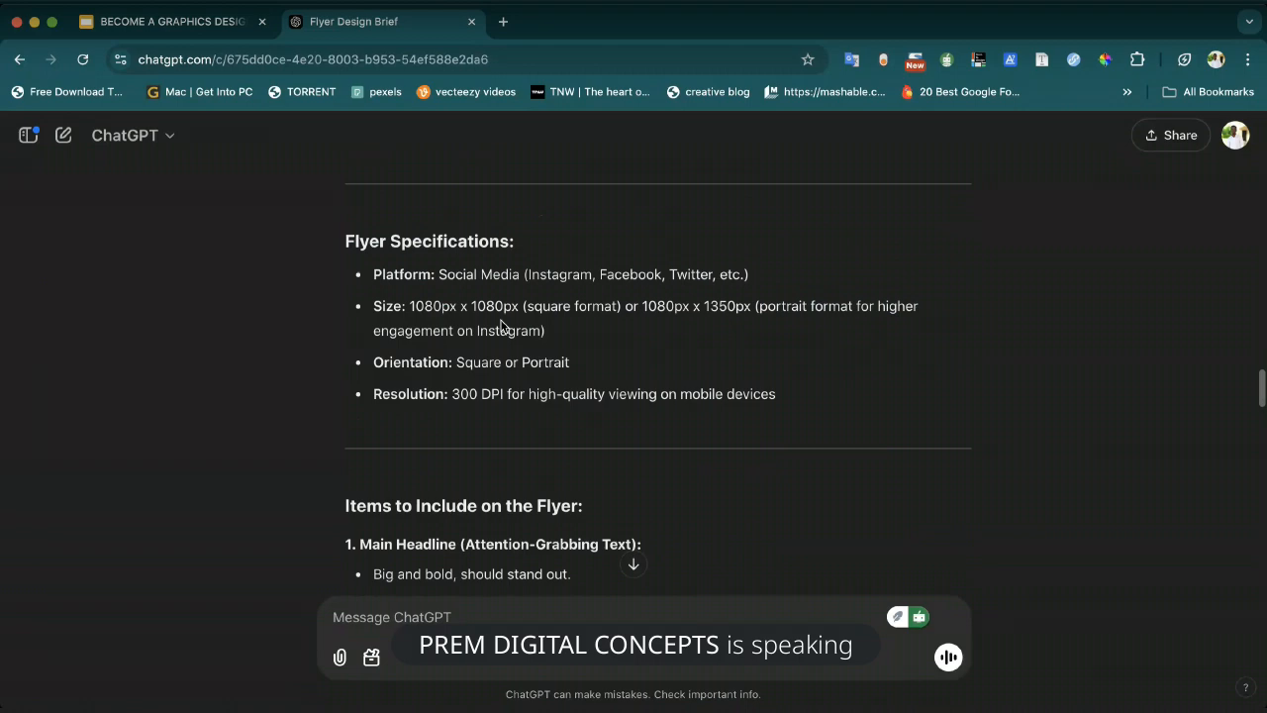
pyautogui.scroll(-3, 502, 326)
pyautogui.scroll(3, 502, 327)
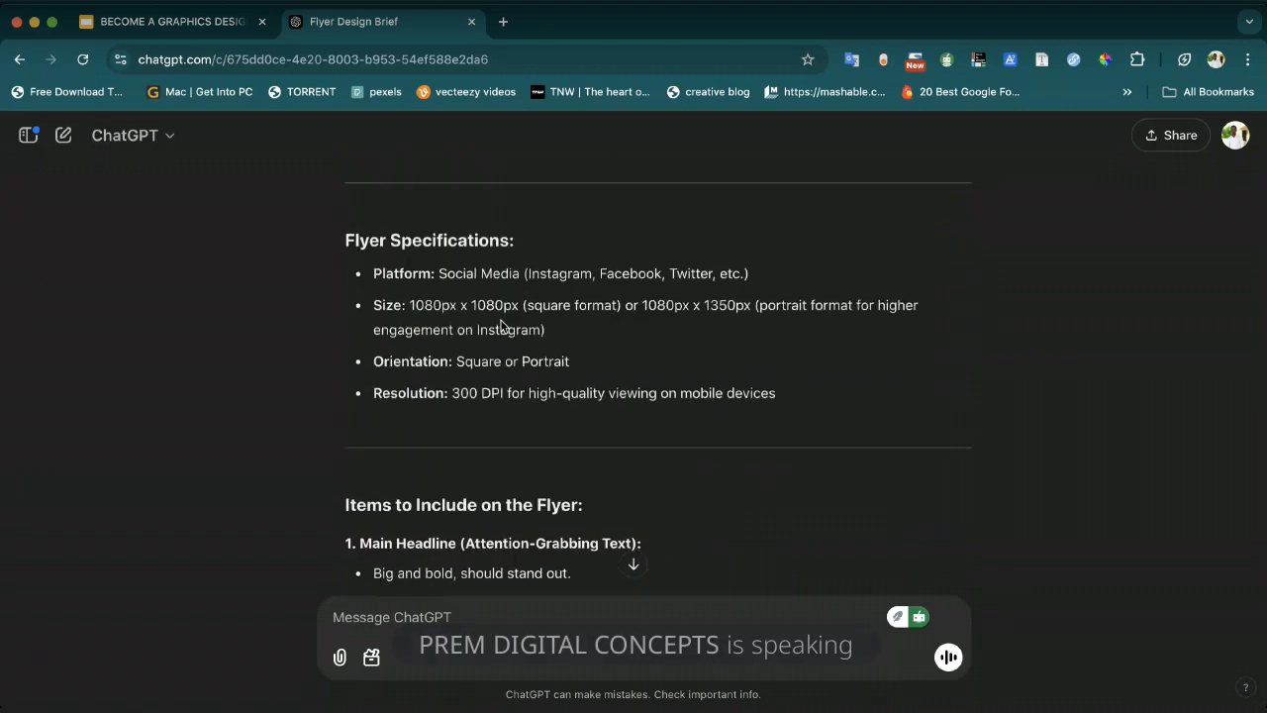
# Review the brief's list of items to include on the flyer, from the main headline through to the delivery format.
pyautogui.scroll(-2, 502, 326)
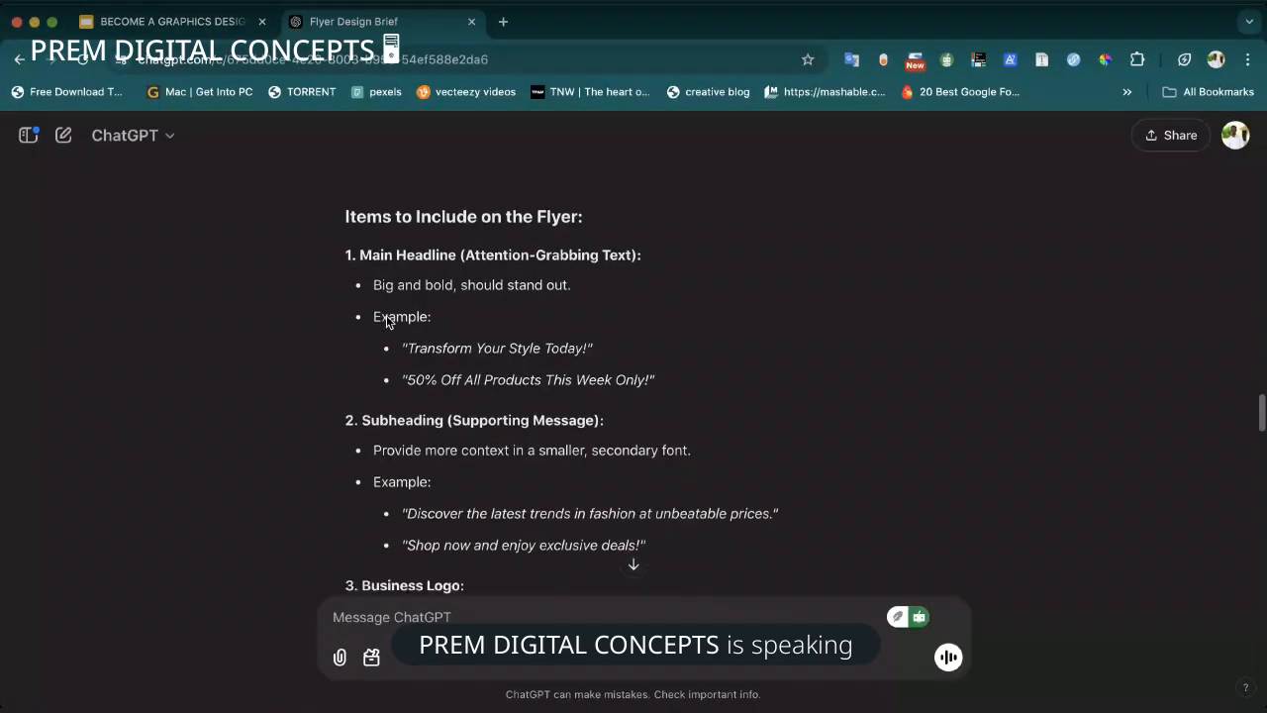
pyautogui.scroll(-1, 385, 315)
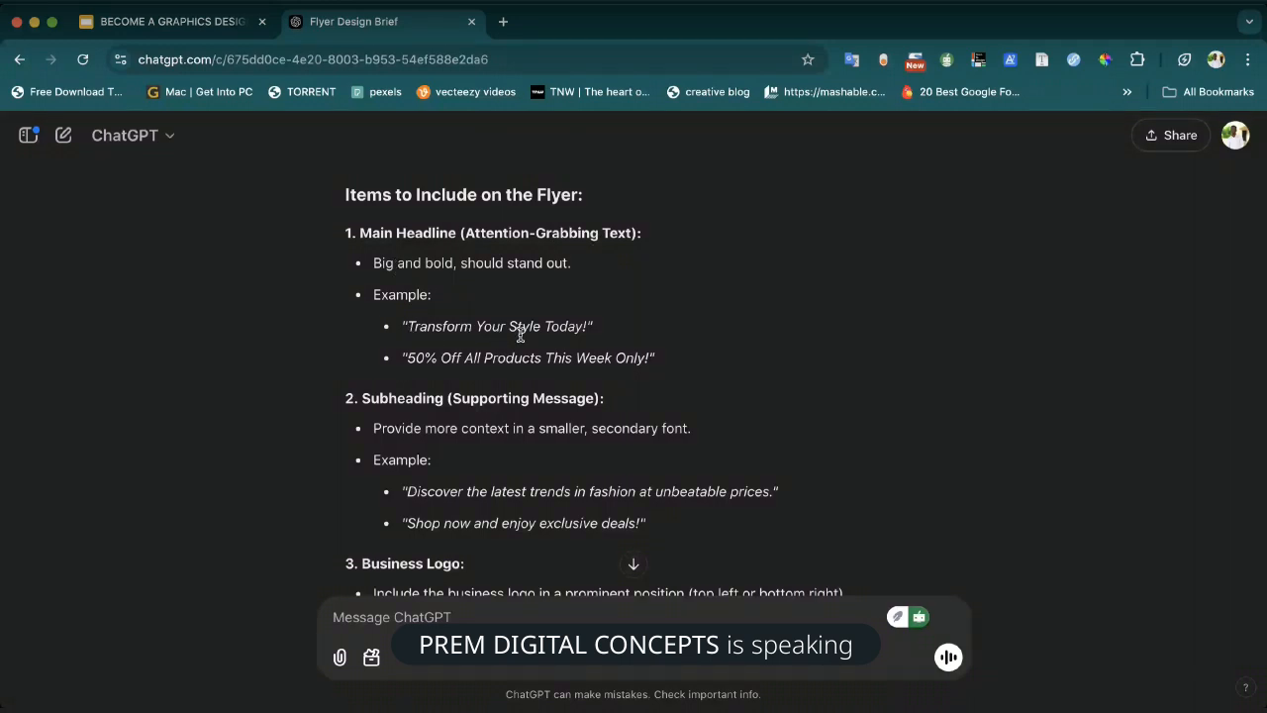
pyautogui.scroll(-1, 520, 334)
pyautogui.scroll(-1, 520, 338)
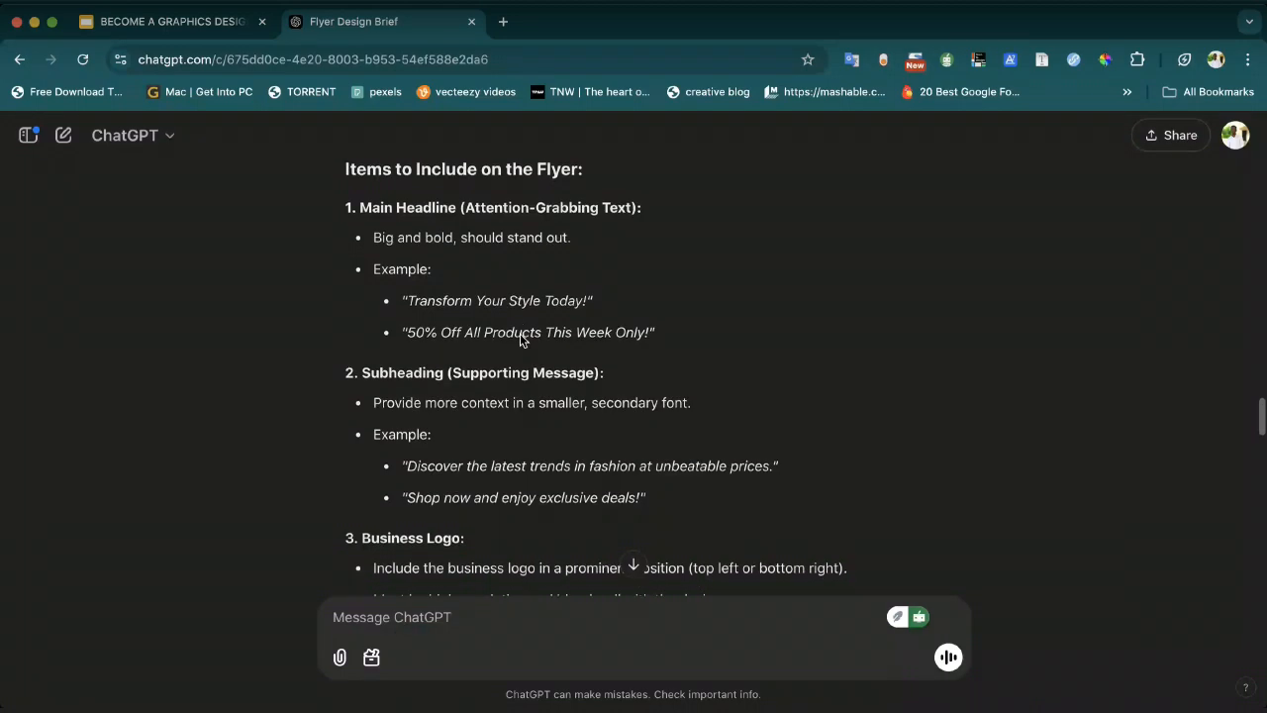
pyautogui.scroll(-5, 520, 338)
pyautogui.scroll(-5, 519, 338)
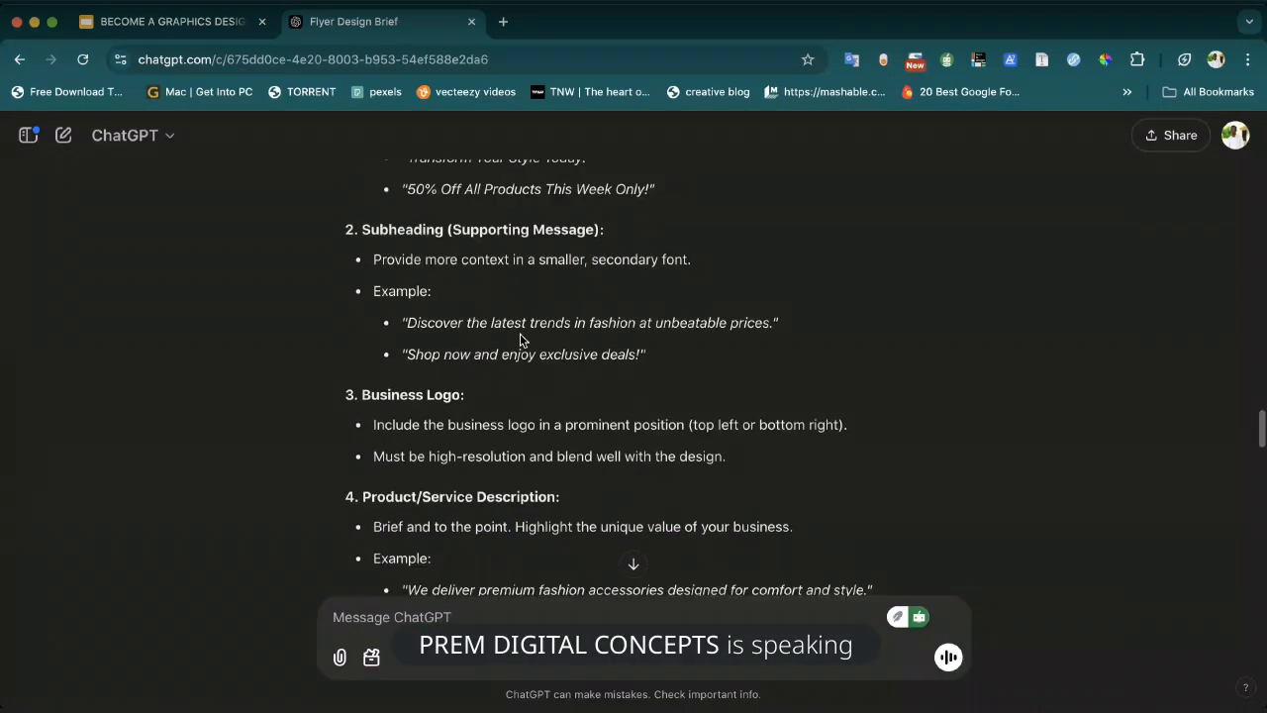
pyautogui.scroll(-4, 520, 340)
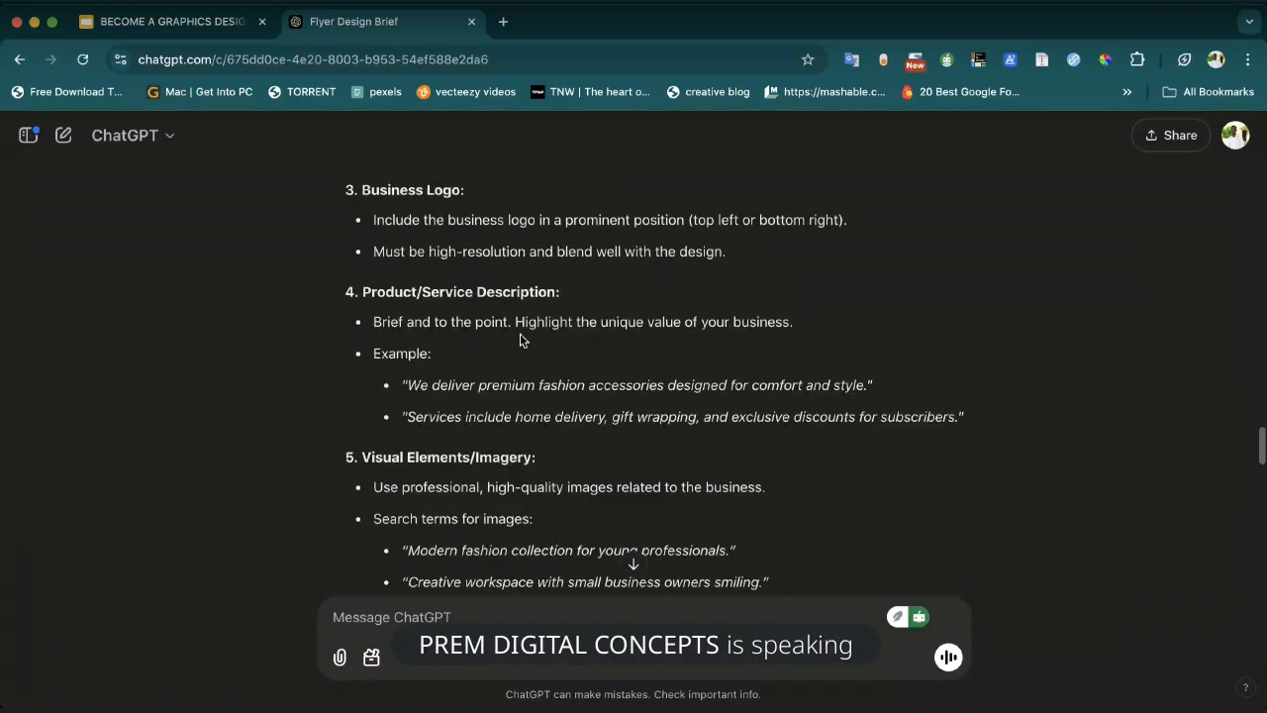
pyautogui.scroll(-1, 519, 340)
pyautogui.scroll(-17, 519, 339)
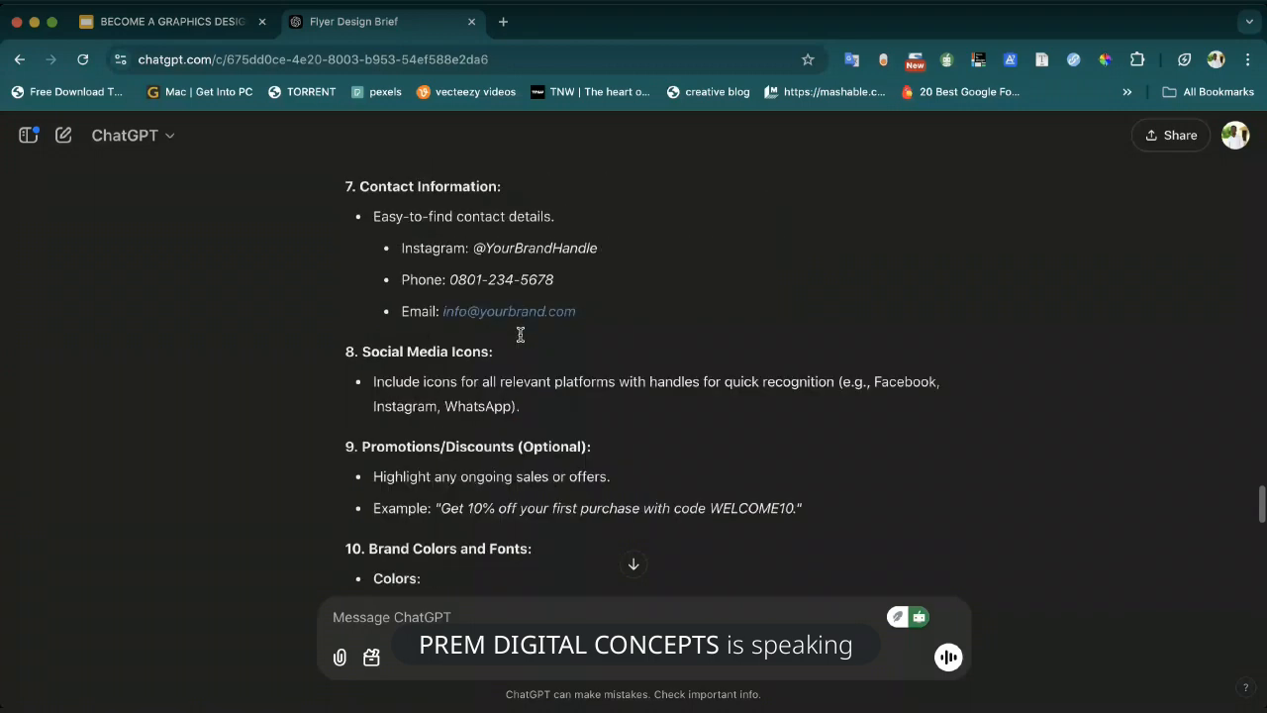
pyautogui.scroll(3, 519, 334)
pyautogui.scroll(-2, 520, 335)
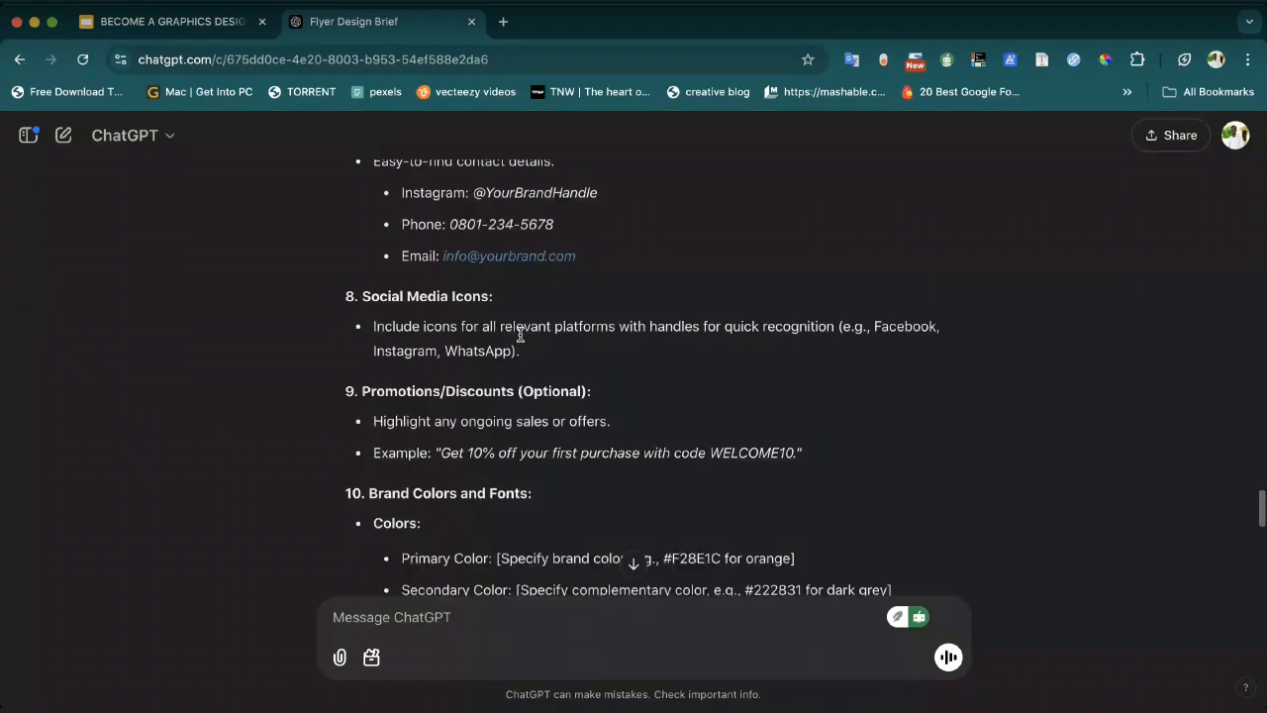
pyautogui.scroll(-20, 520, 334)
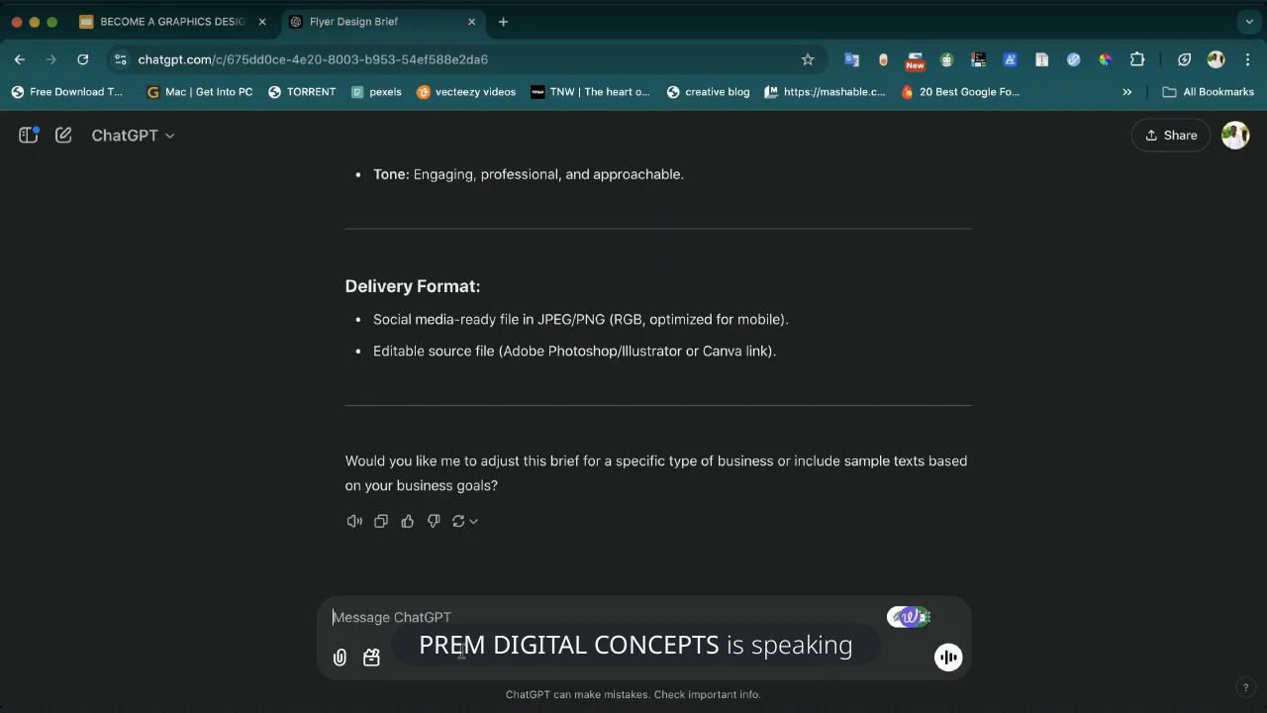
# Start a new message reading "give us a specifi task to do for a ny randome bisness".
pyautogui.write('give us')
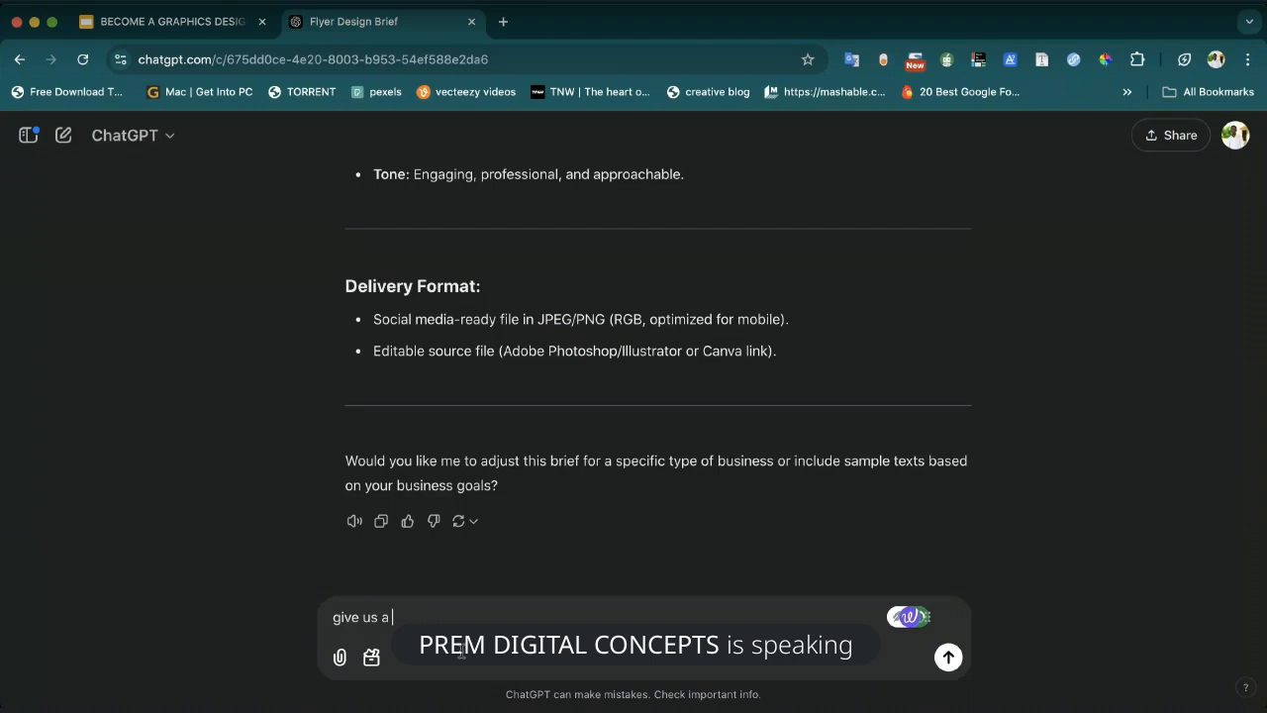
pyautogui.write(' a specifi task to do ab')
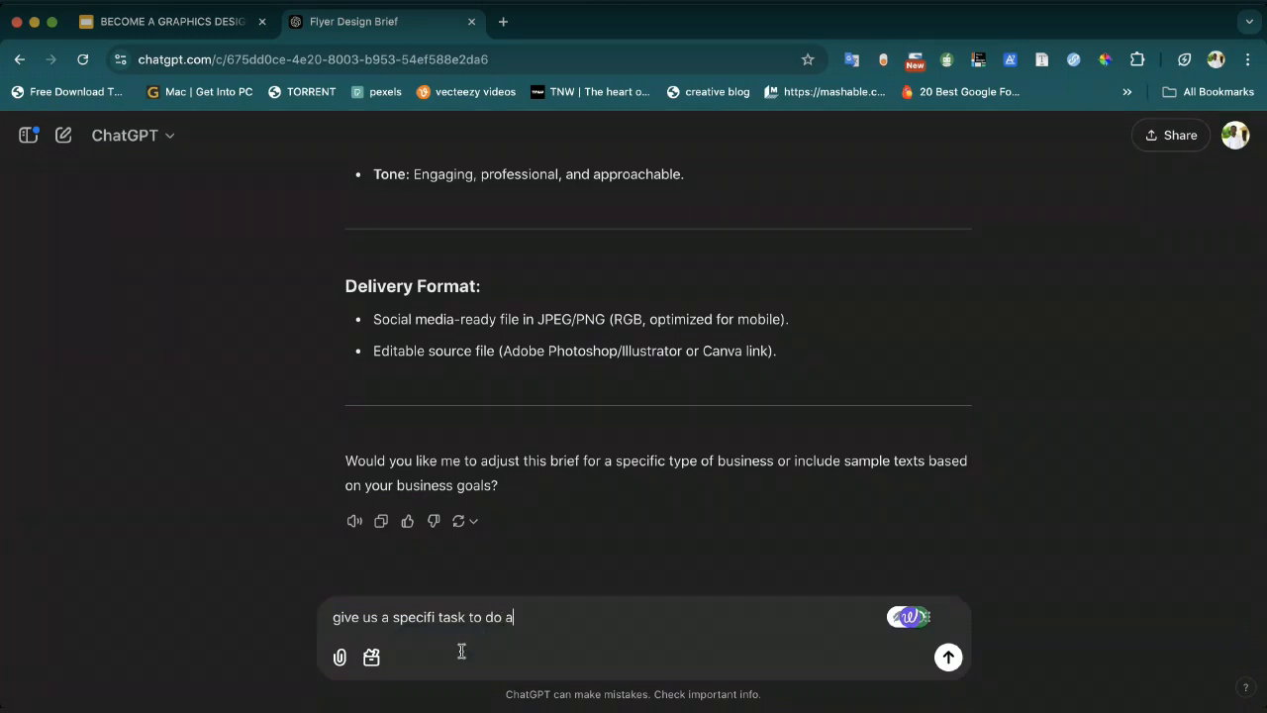
pyautogui.press('BackSpace')
pyautogui.press('BackSpace')
pyautogui.write('foe')
pyautogui.press('BackSpace')
pyautogui.write('r a')
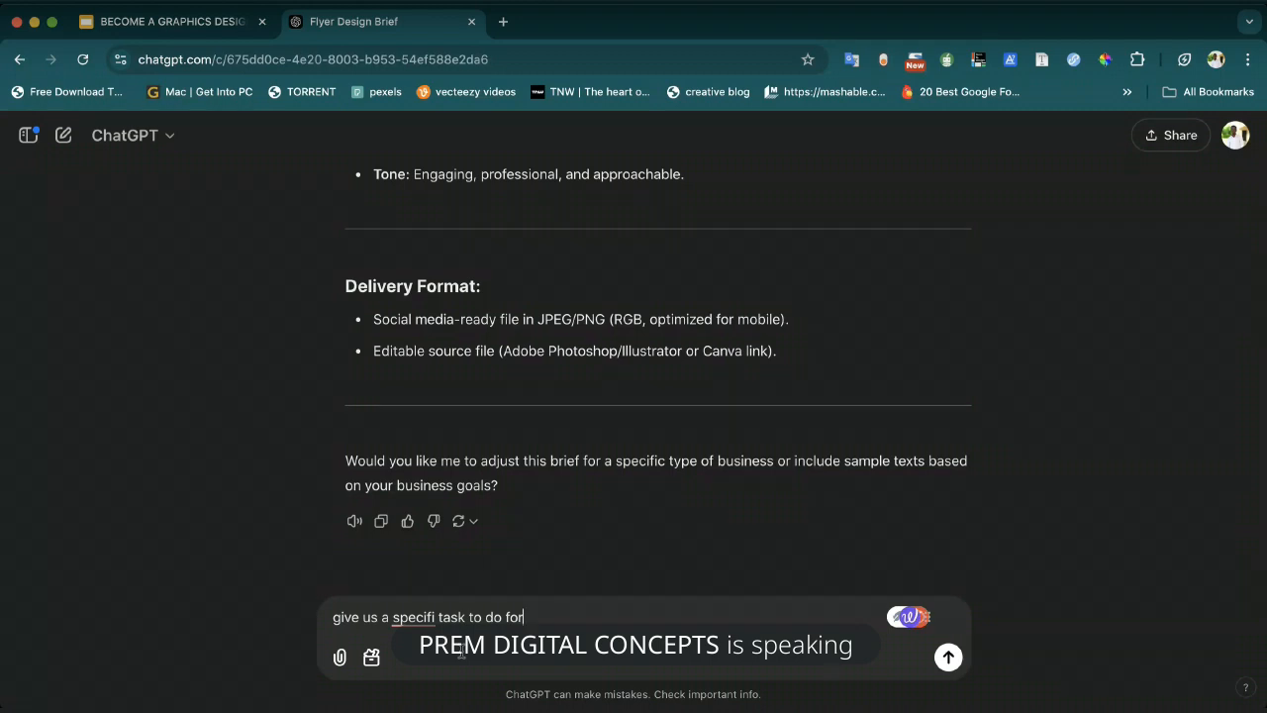
pyautogui.write(' ny randome bisness')
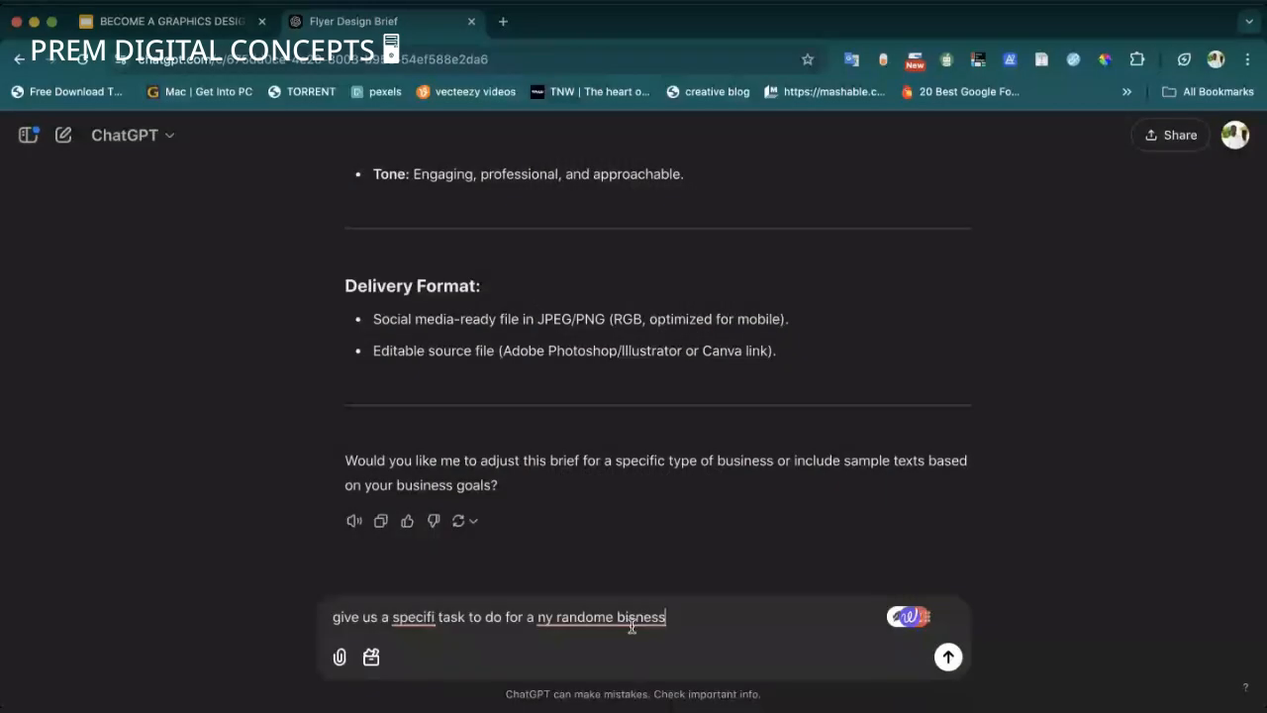
# Correct the misspelled words "randome bisness" in the message draft to "random business".
pyautogui.click(636, 620)
pyautogui.moveTo(641, 622)
pyautogui.press('BackSpace')
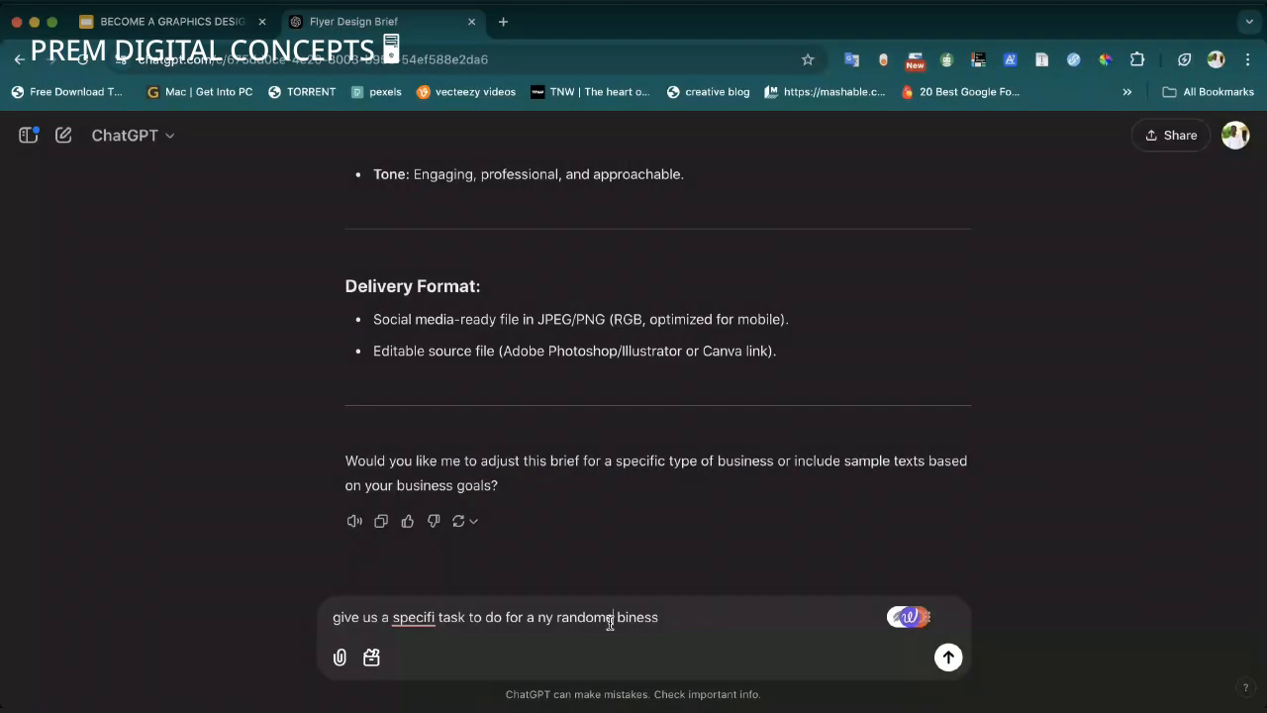
pyautogui.press('BackSpace')
pyautogui.press('Right')
pyautogui.press('Right')
pyautogui.write('us')
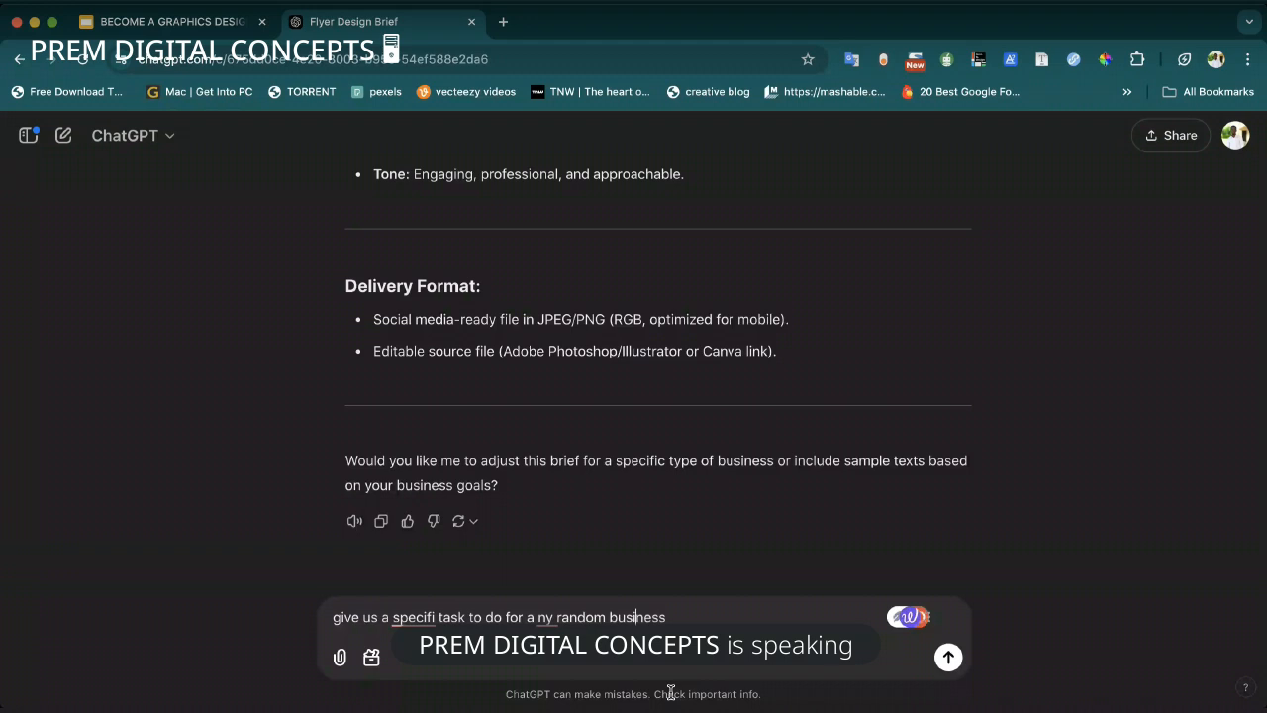
# Join "a ny" into "any" in the draft and end the sentence with a full stop.
pyautogui.click(705, 633)
pyautogui.click(548, 617)
pyautogui.press('BackSpace')
pyautogui.press('BackSpace')
pyautogui.write('n')
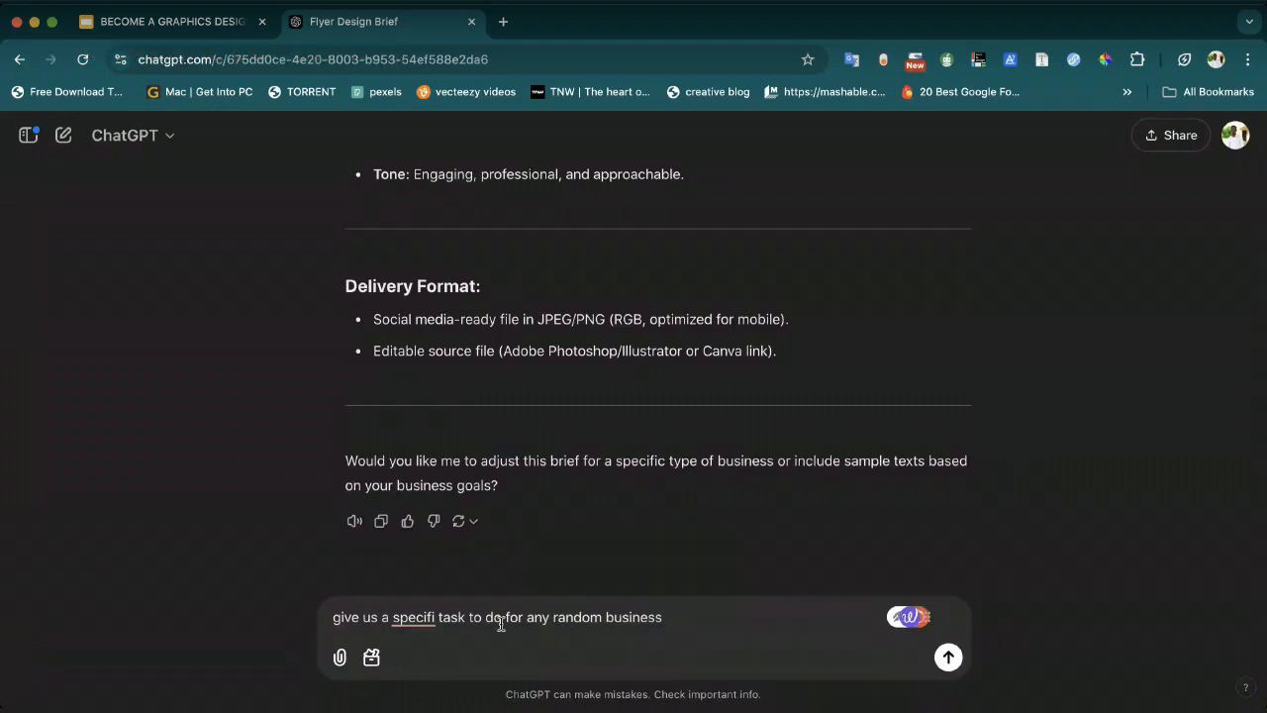
pyautogui.click(711, 612)
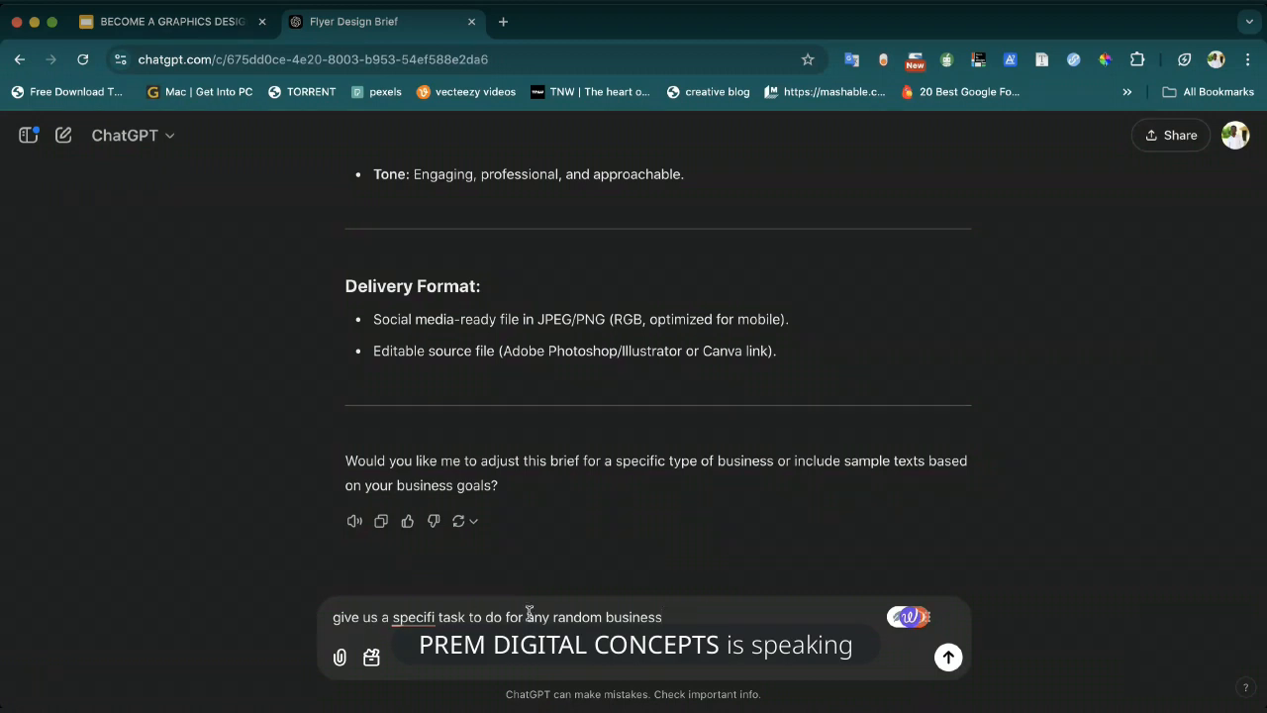
pyautogui.write('.')
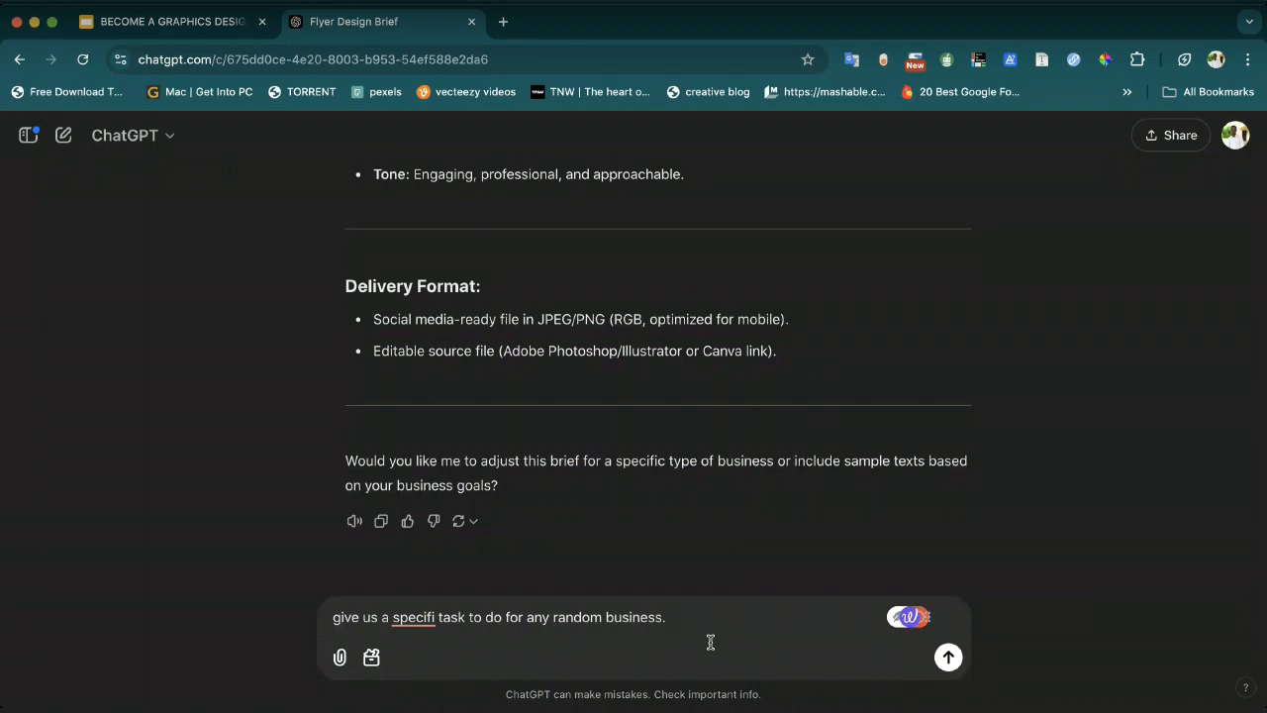
# Extend the message draft with "asume to be the owner of the business" after the first sentence.
pyautogui.write(' asume to d')
pyautogui.press('BackSpace')
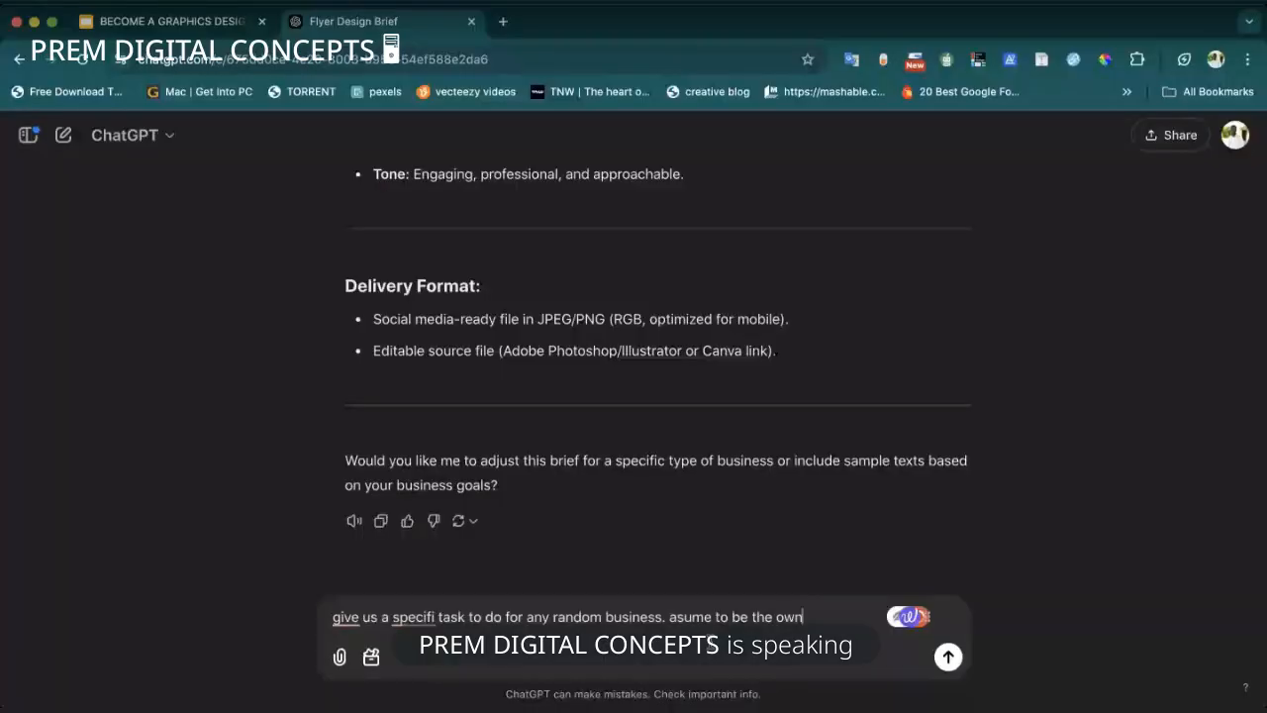
pyautogui.write('be the owner of a busi')
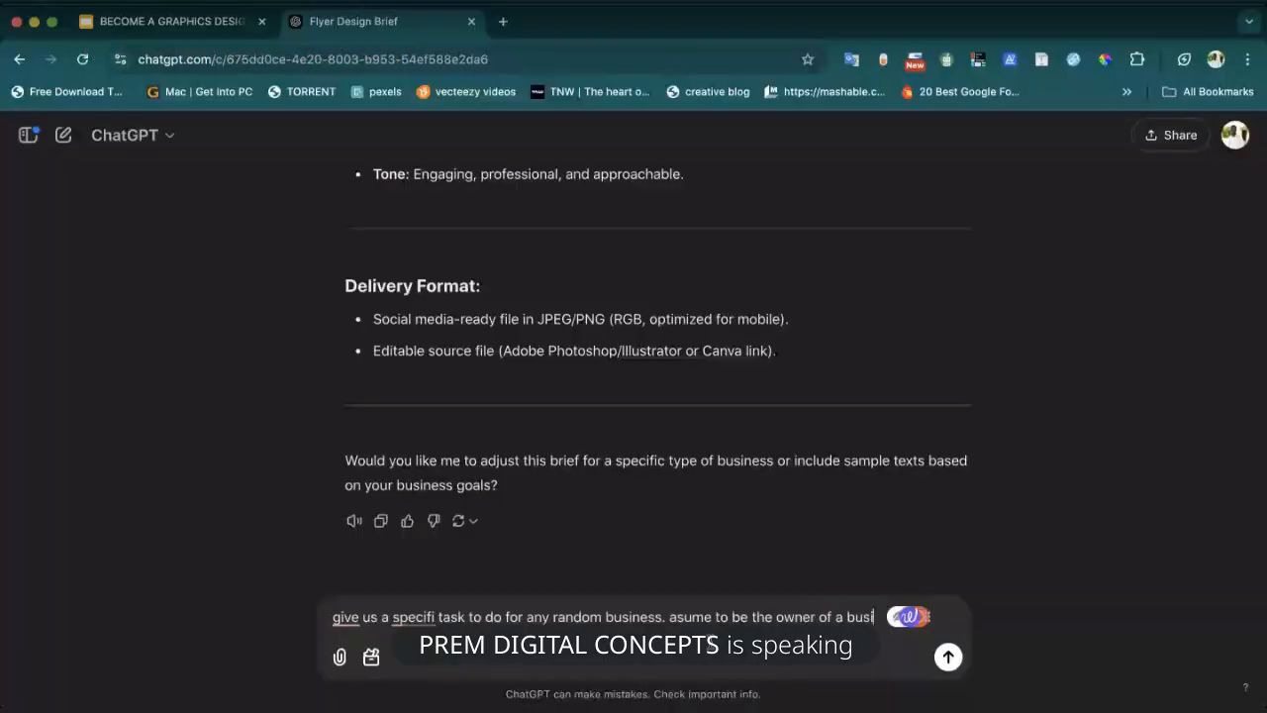
pyautogui.press('BackSpace')
pyautogui.press('BackSpace')
pyautogui.press('BackSpace')
pyautogui.press('BackSpace')
pyautogui.press('BackSpace')
pyautogui.press('BackSpace')
pyautogui.write('the bu')
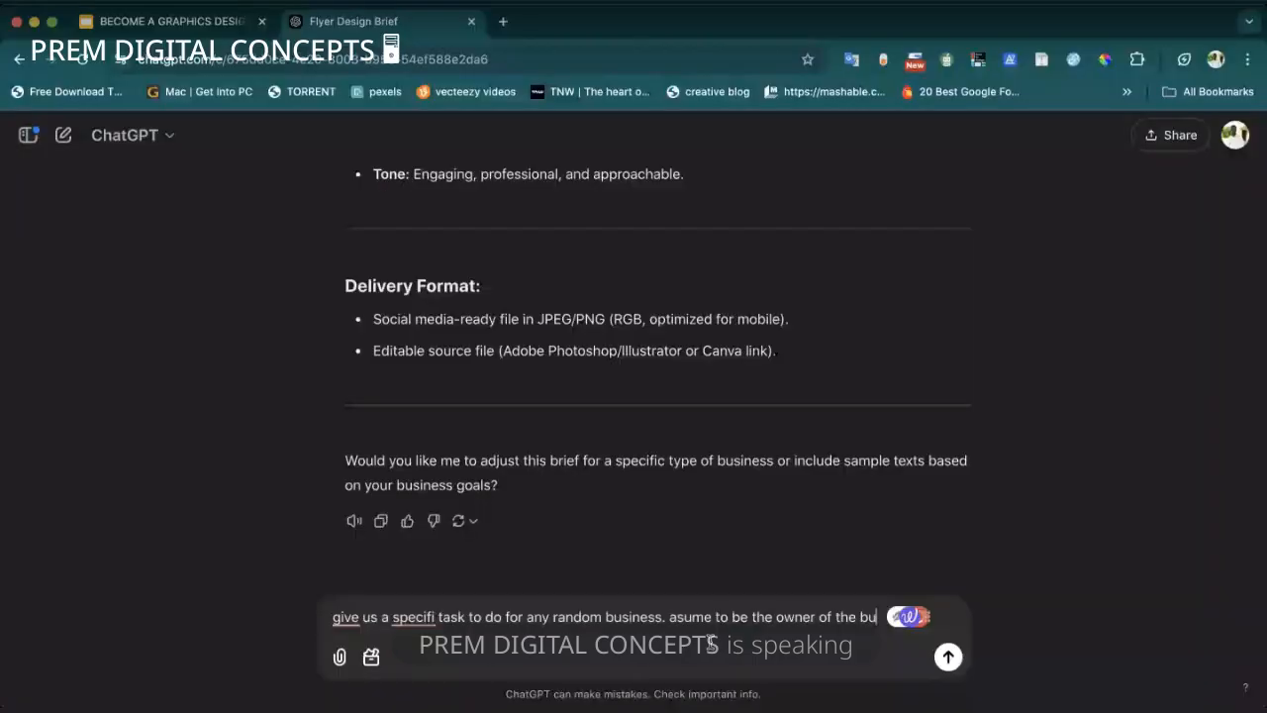
pyautogui.write('siness anf')
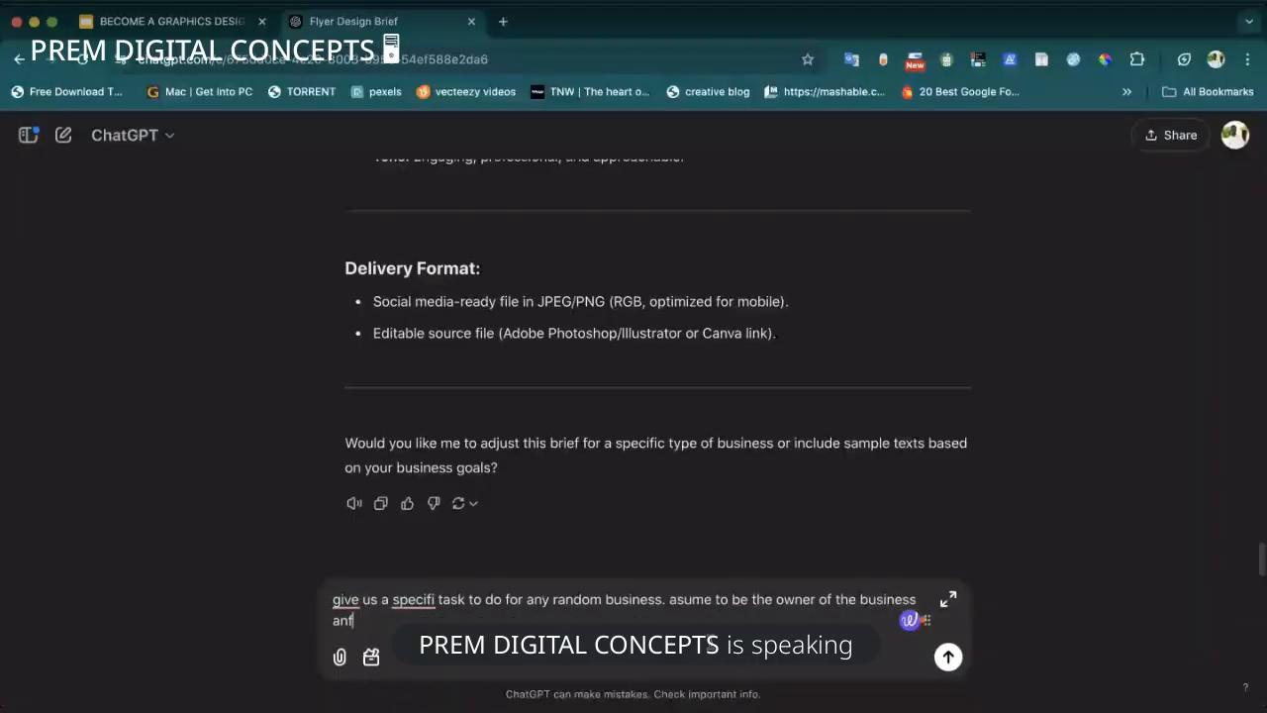
# Finish the draft with "and give specific information on what you want us to design for you" and send the message.
pyautogui.press('BackSpace')
pyautogui.write('d give spe')
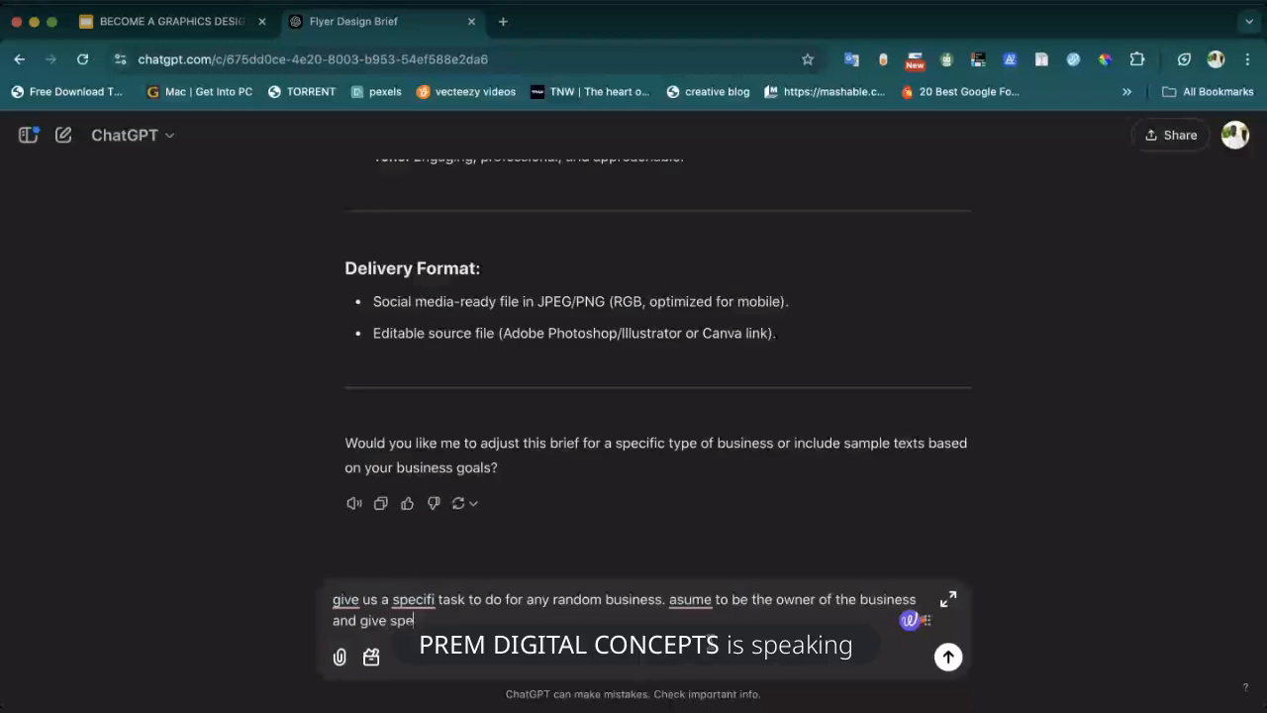
pyautogui.write('cif')
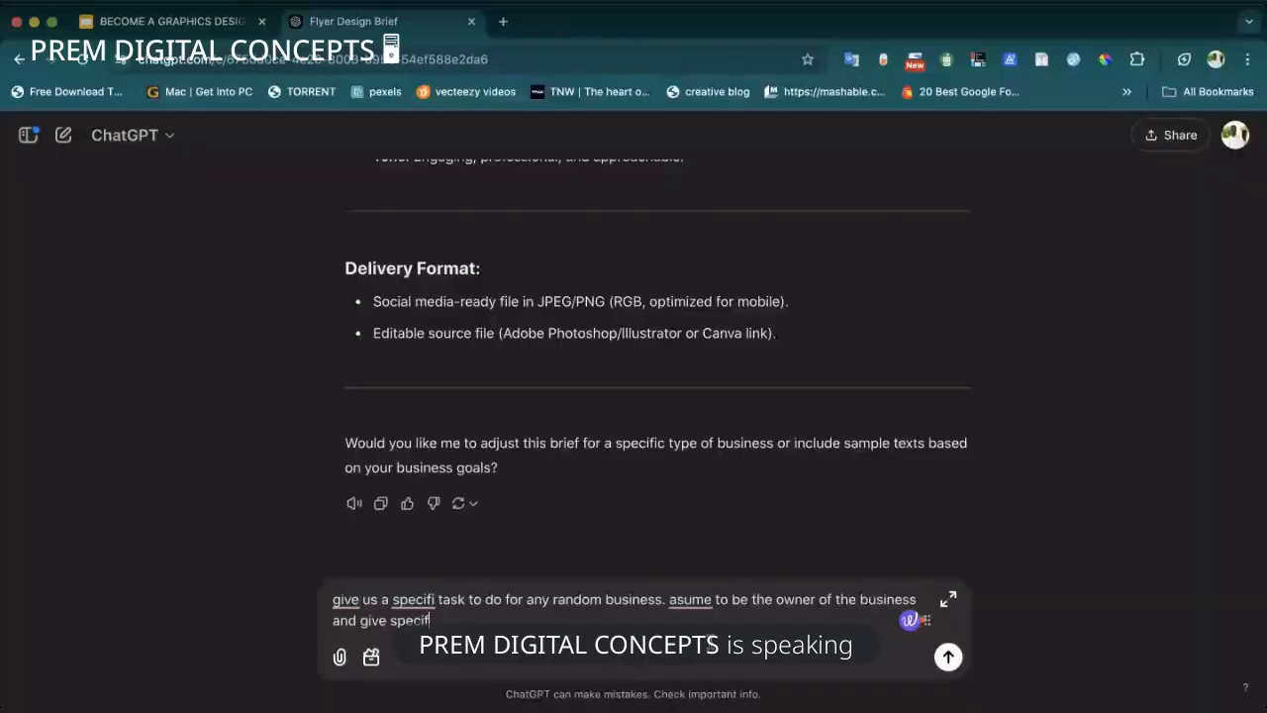
pyautogui.write('ic information on w')
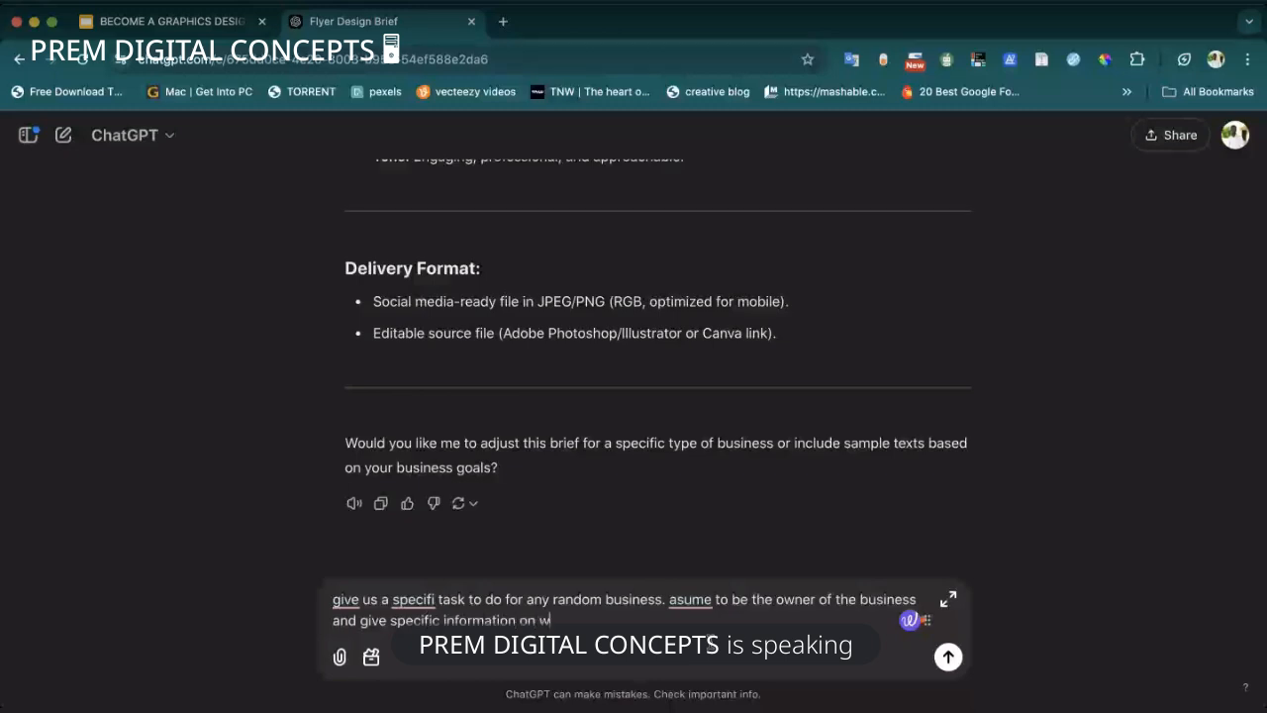
pyautogui.write('hat you want us')
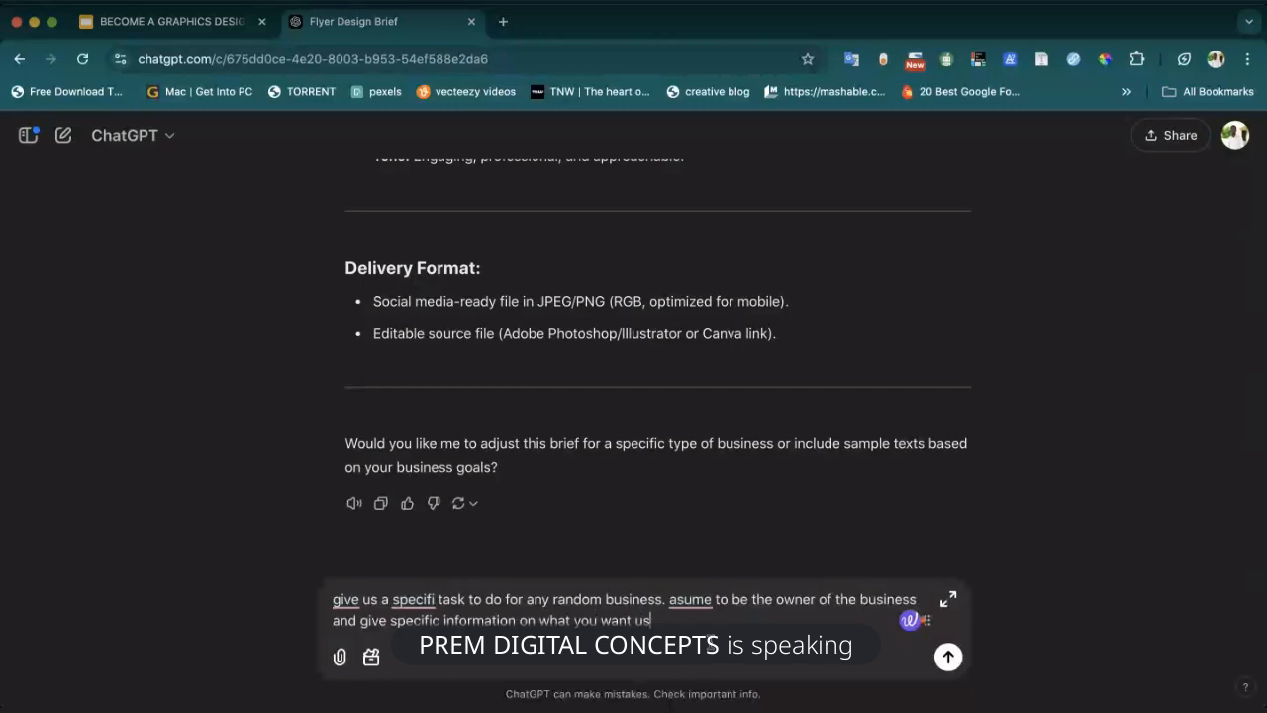
pyautogui.write(' to d')
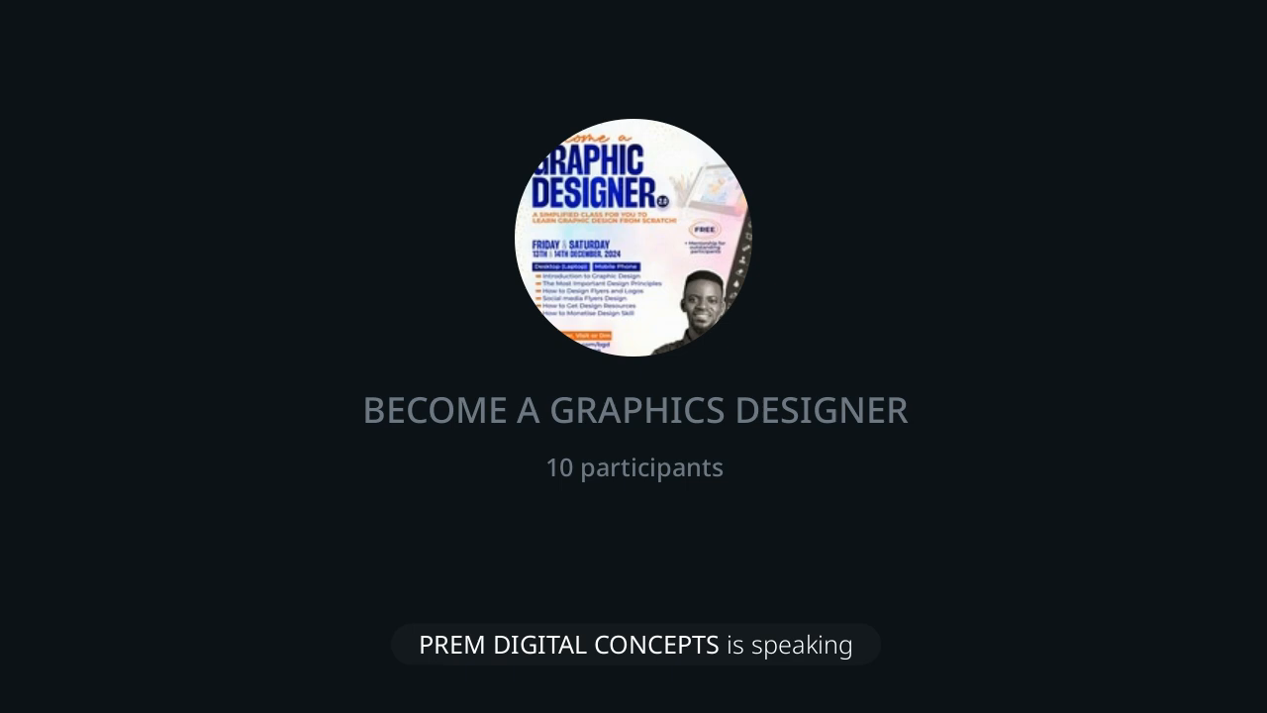
pyautogui.press('BackSpace')
pyautogui.press('BackSpace')
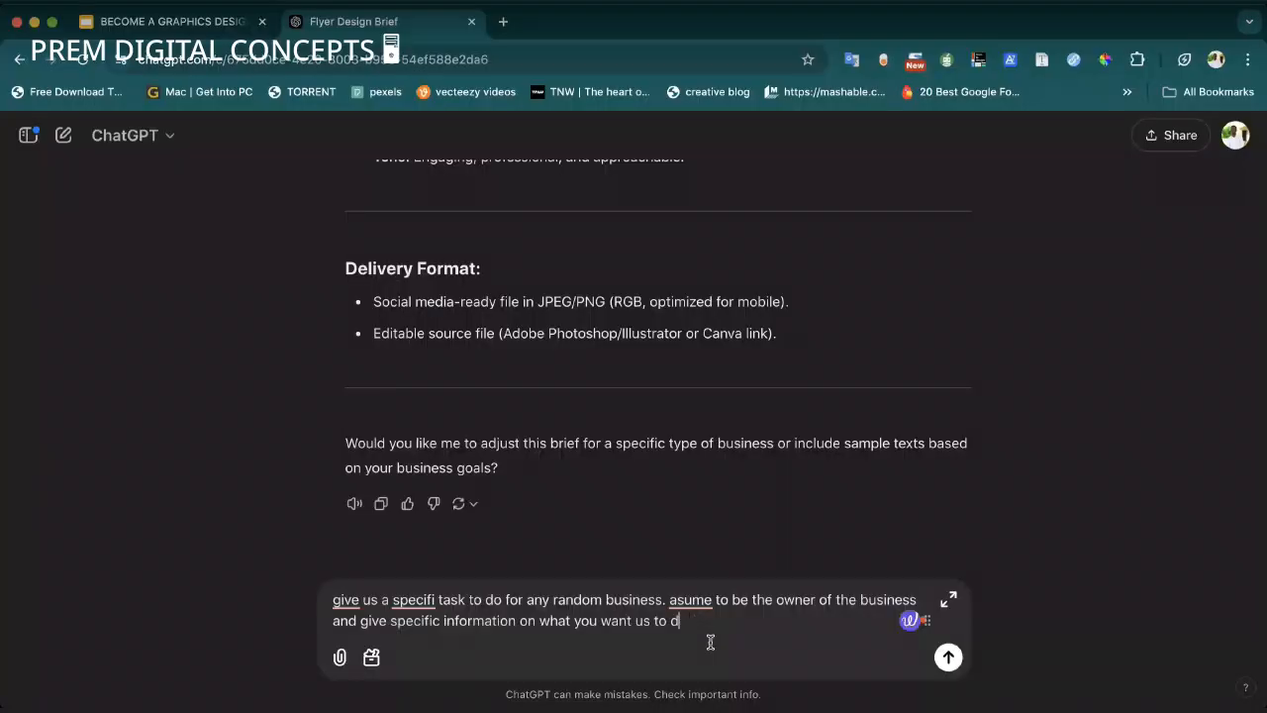
pyautogui.write('esign for you')
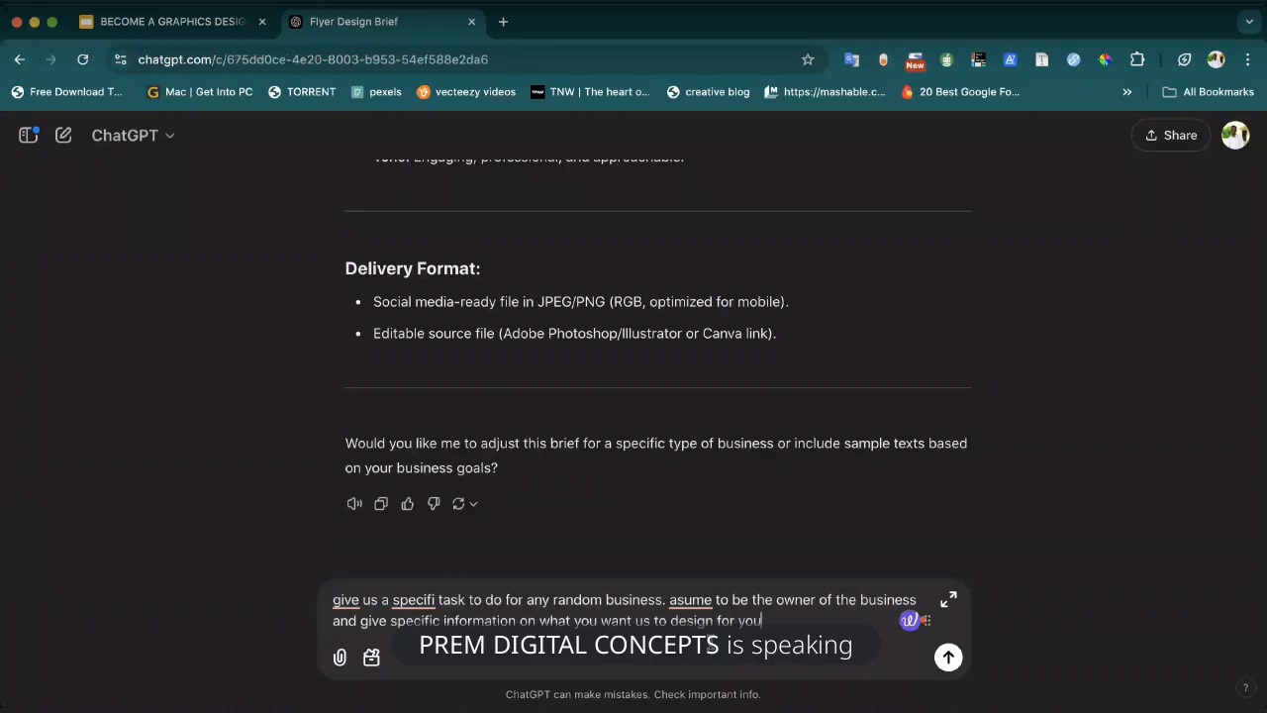
pyautogui.press('Return')
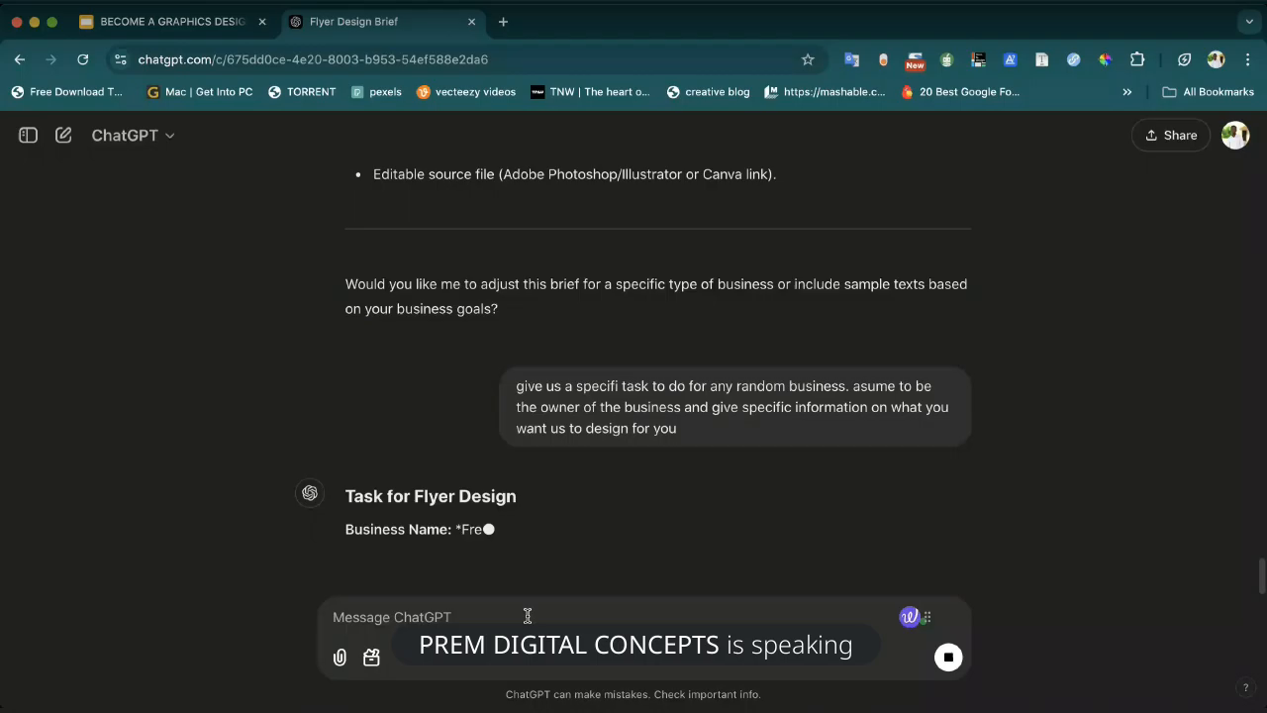
# Skim the generated flyer task from the business name down to the logo and imagery items and back up.
pyautogui.scroll(-3, 502, 407)
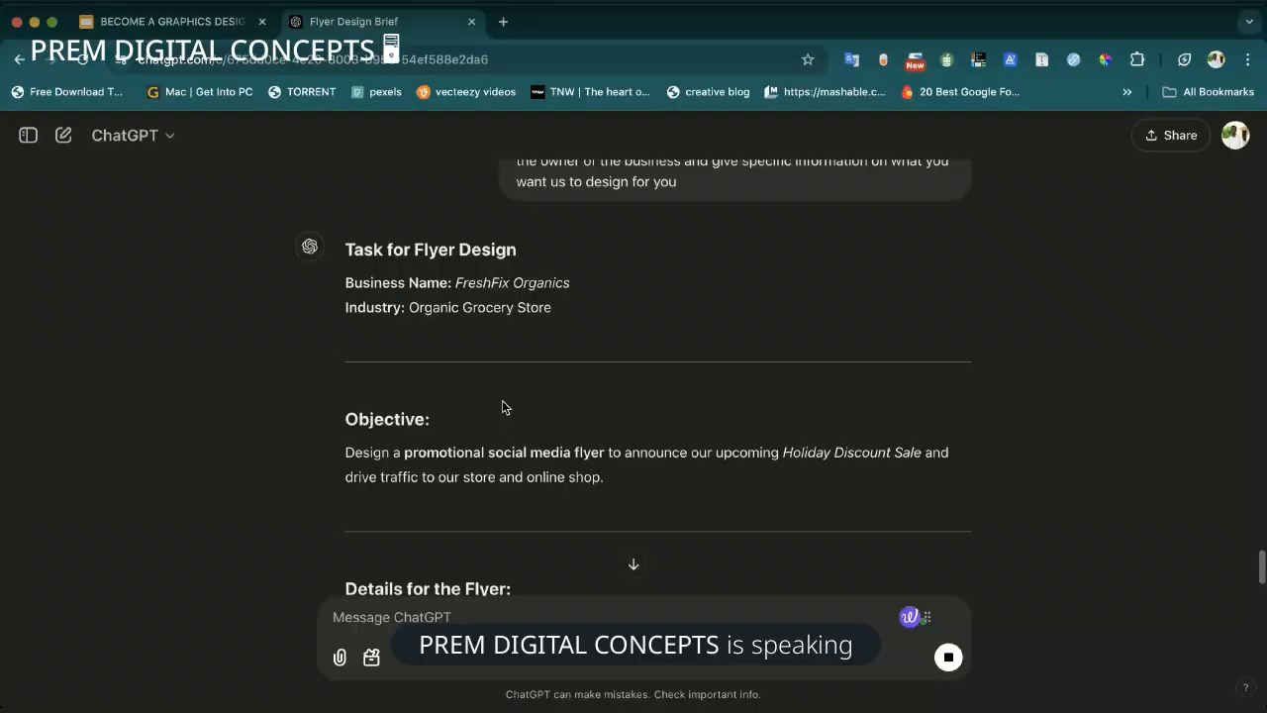
pyautogui.scroll(1, 508, 307)
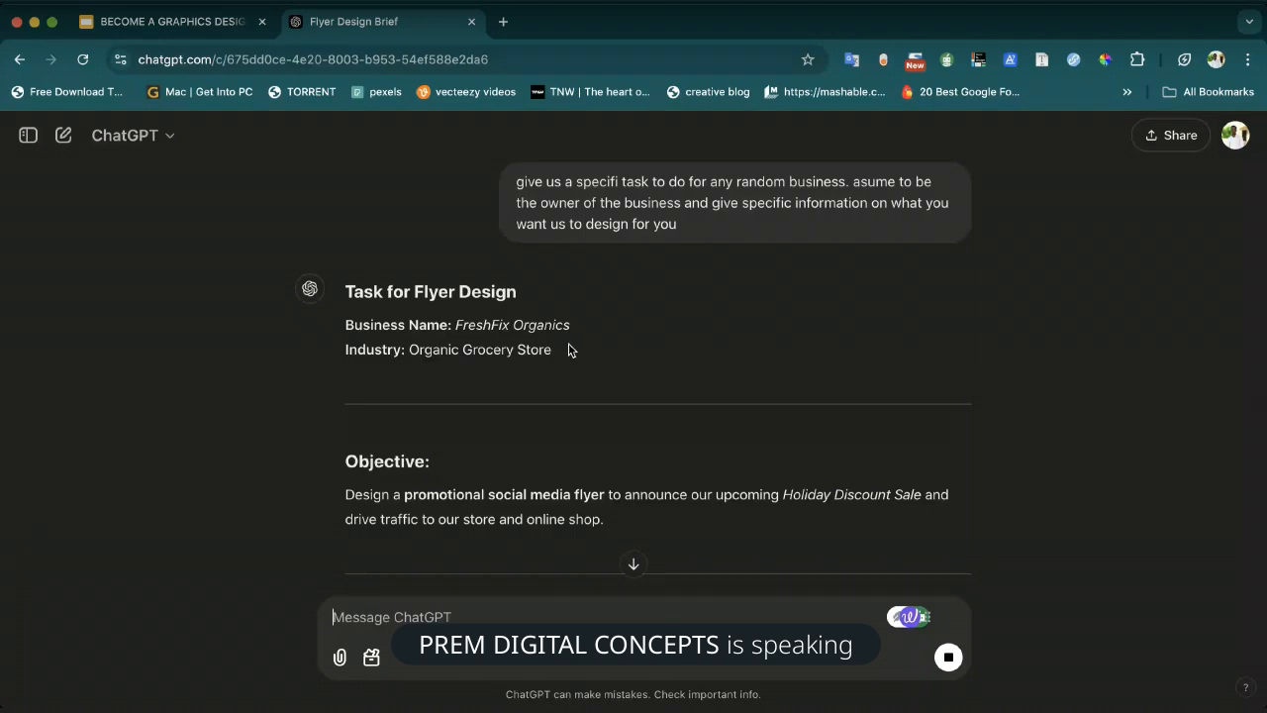
pyautogui.scroll(-1, 546, 369)
pyautogui.scroll(-1, 546, 370)
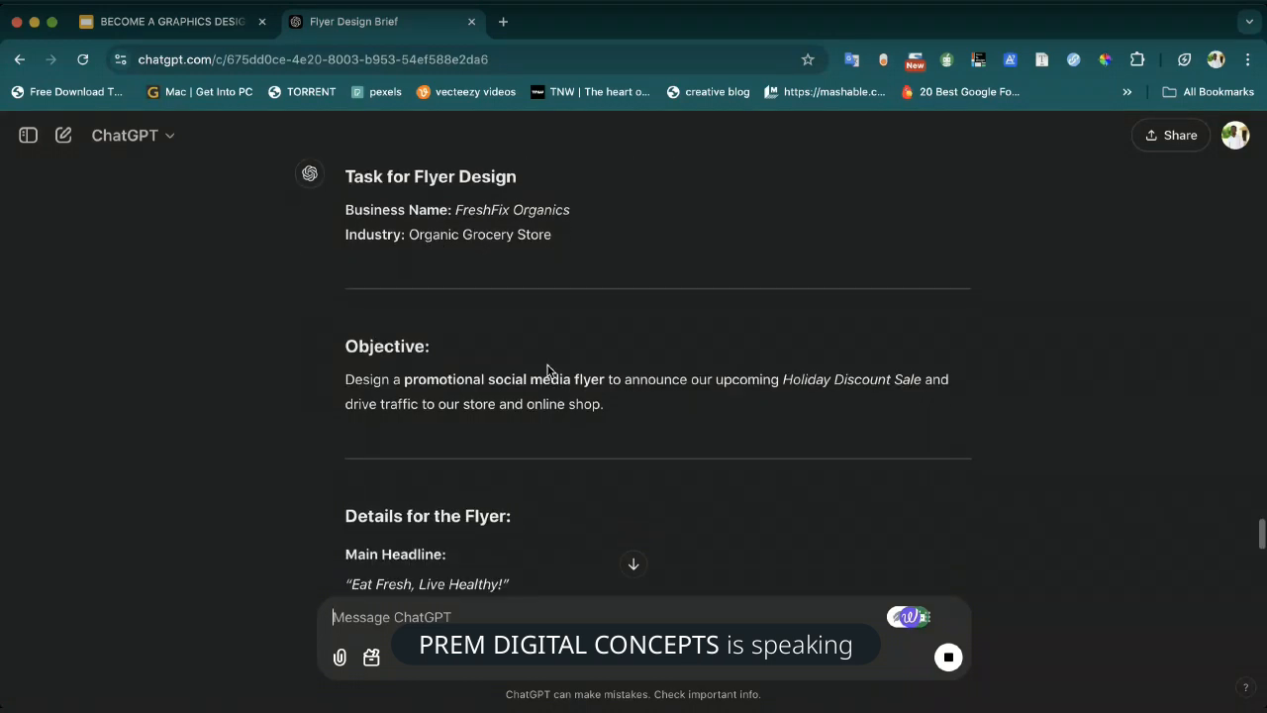
pyautogui.scroll(1, 547, 371)
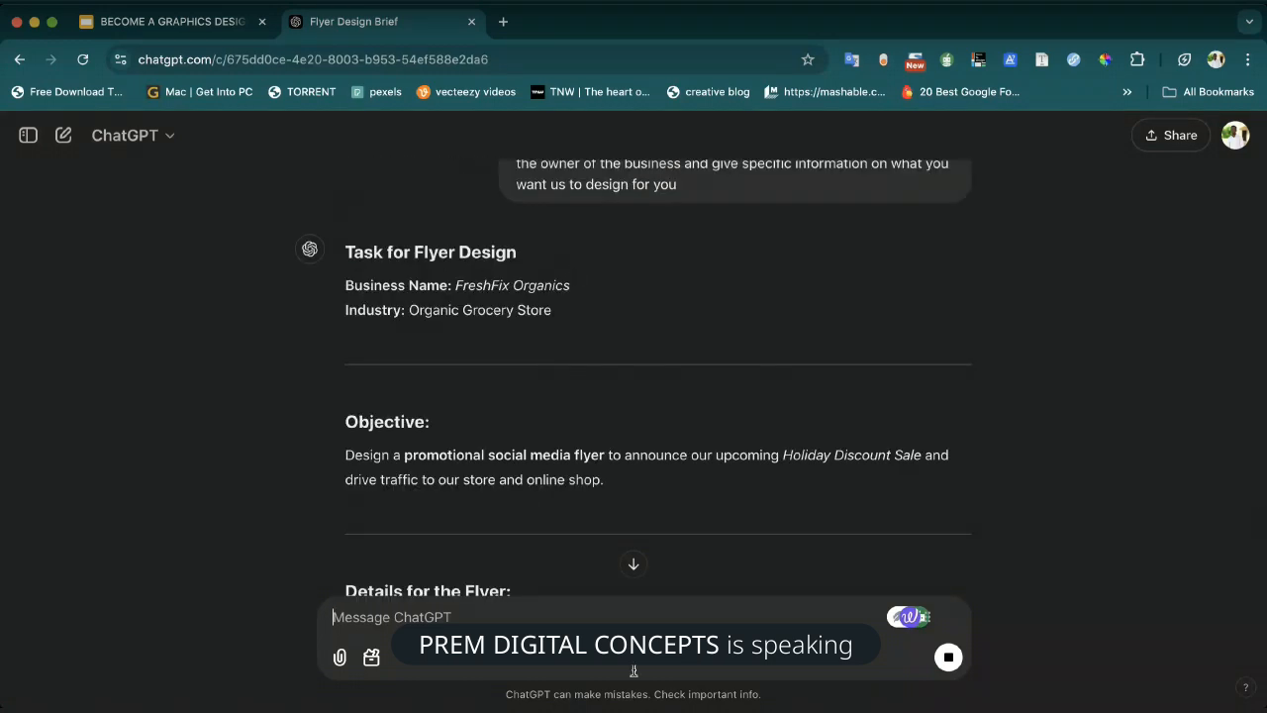
pyautogui.scroll(-1, 609, 500)
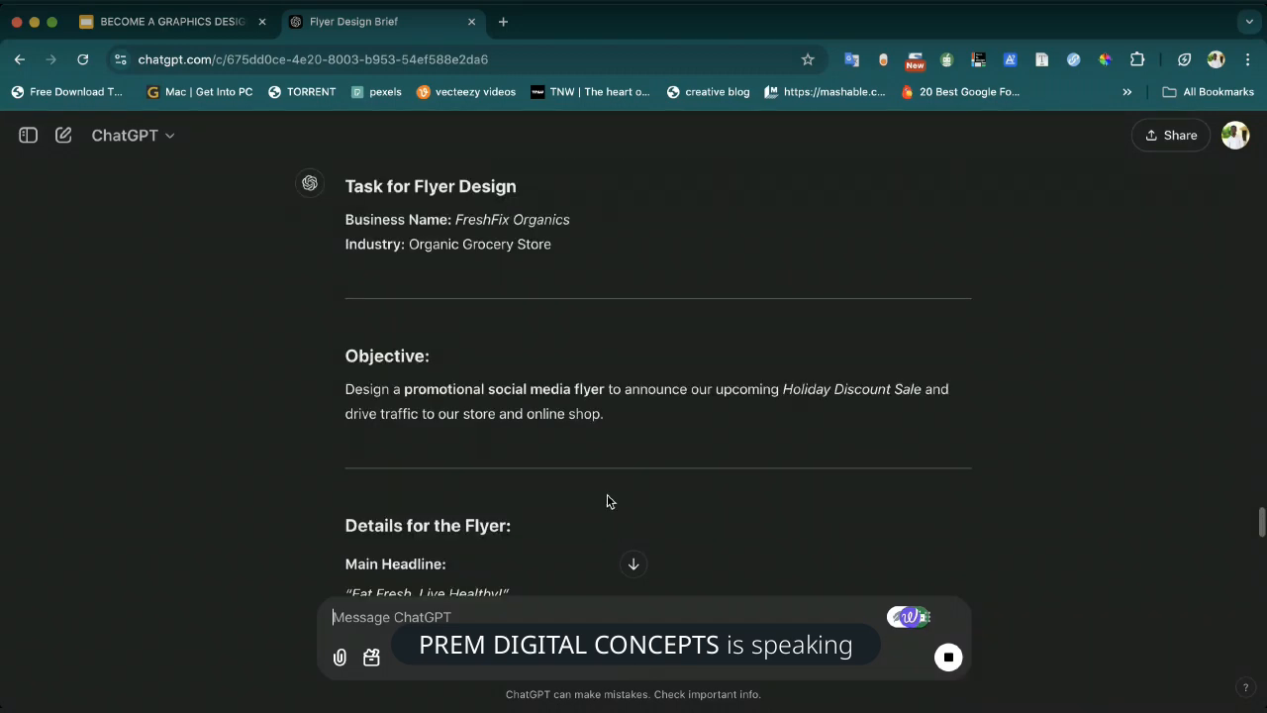
pyautogui.scroll(-1, 606, 499)
pyautogui.scroll(-2, 690, 396)
pyautogui.scroll(-8, 690, 395)
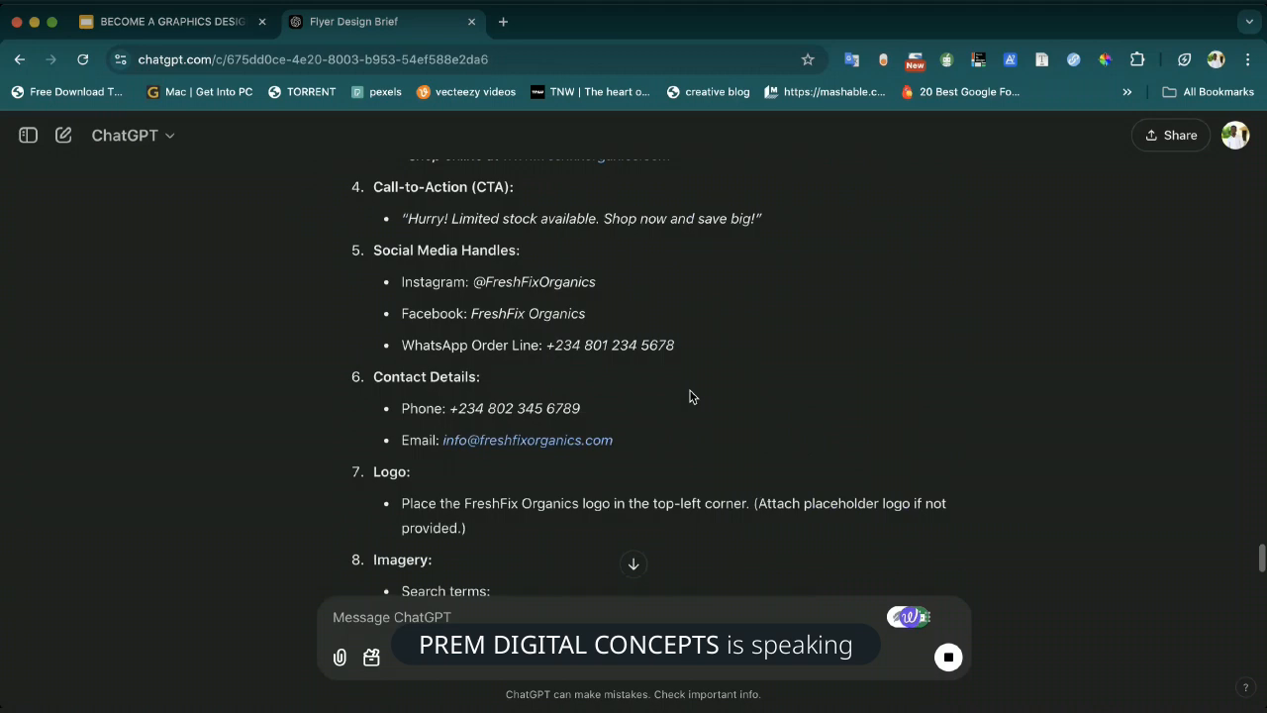
pyautogui.scroll(-5, 690, 395)
pyautogui.scroll(10, 690, 396)
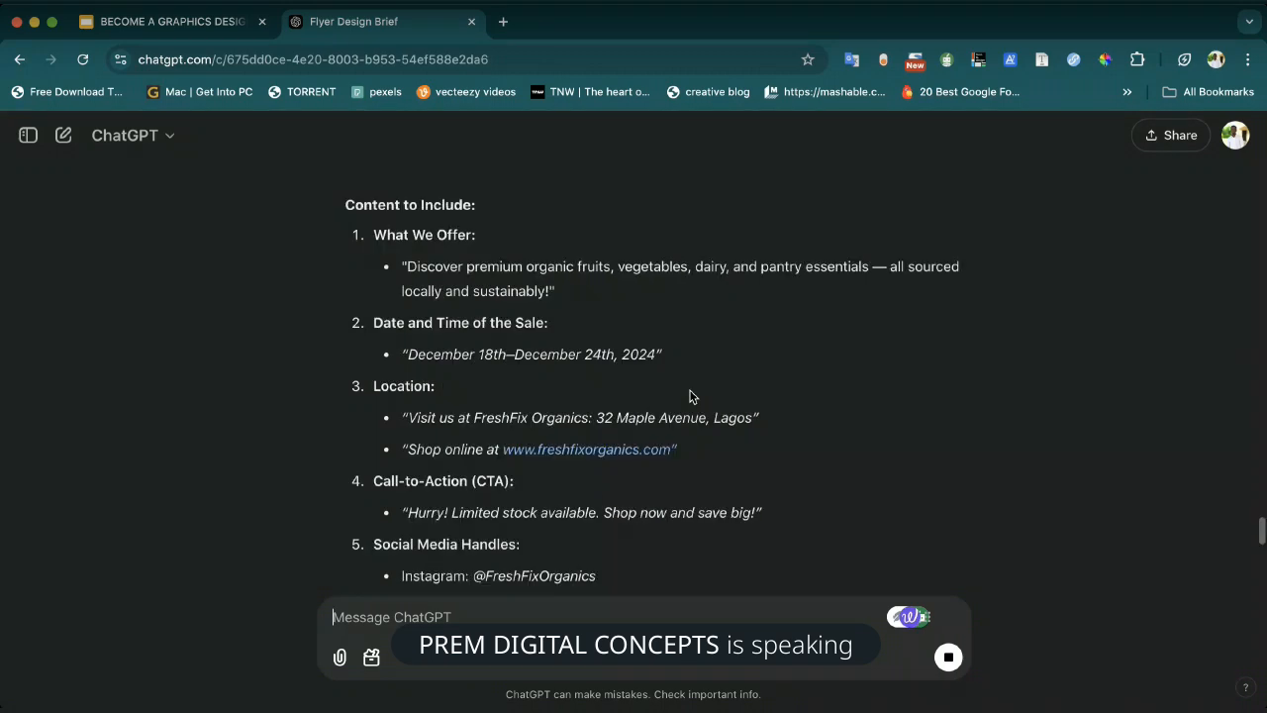
pyautogui.scroll(10, 690, 396)
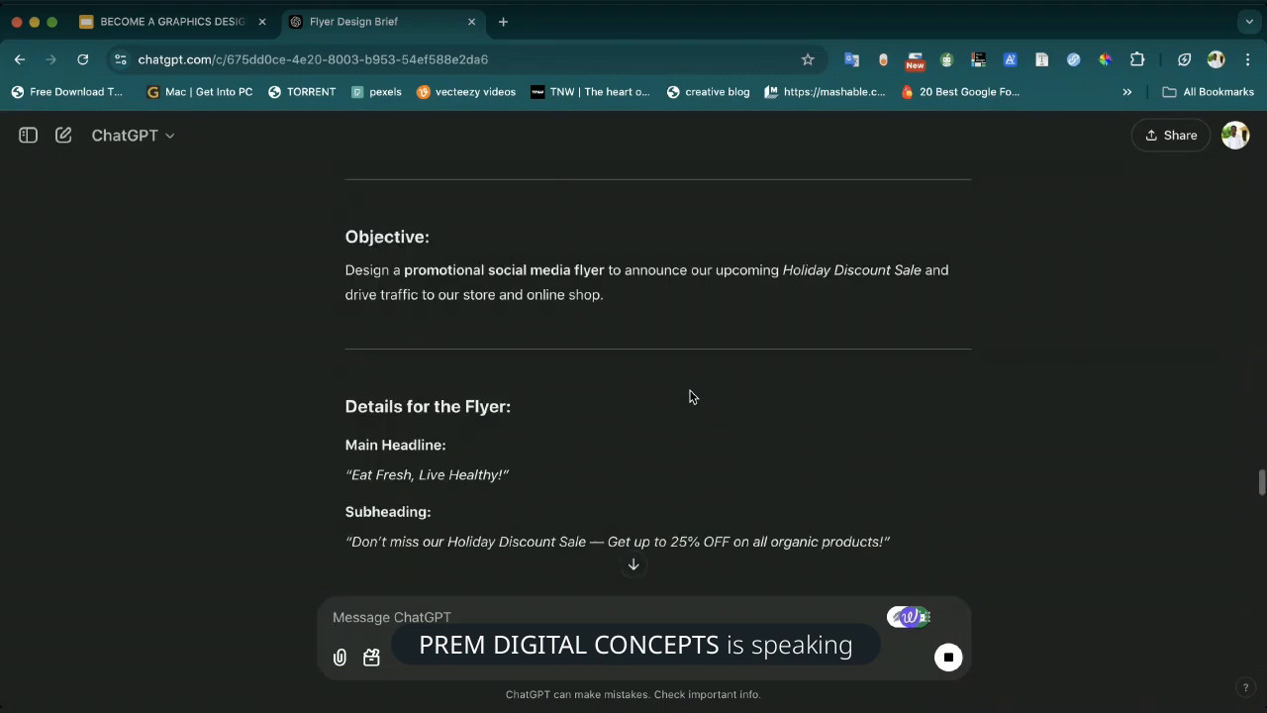
# Read the opening of the flyer task: the business name, industry and design objective.
pyautogui.scroll(-5, 690, 391)
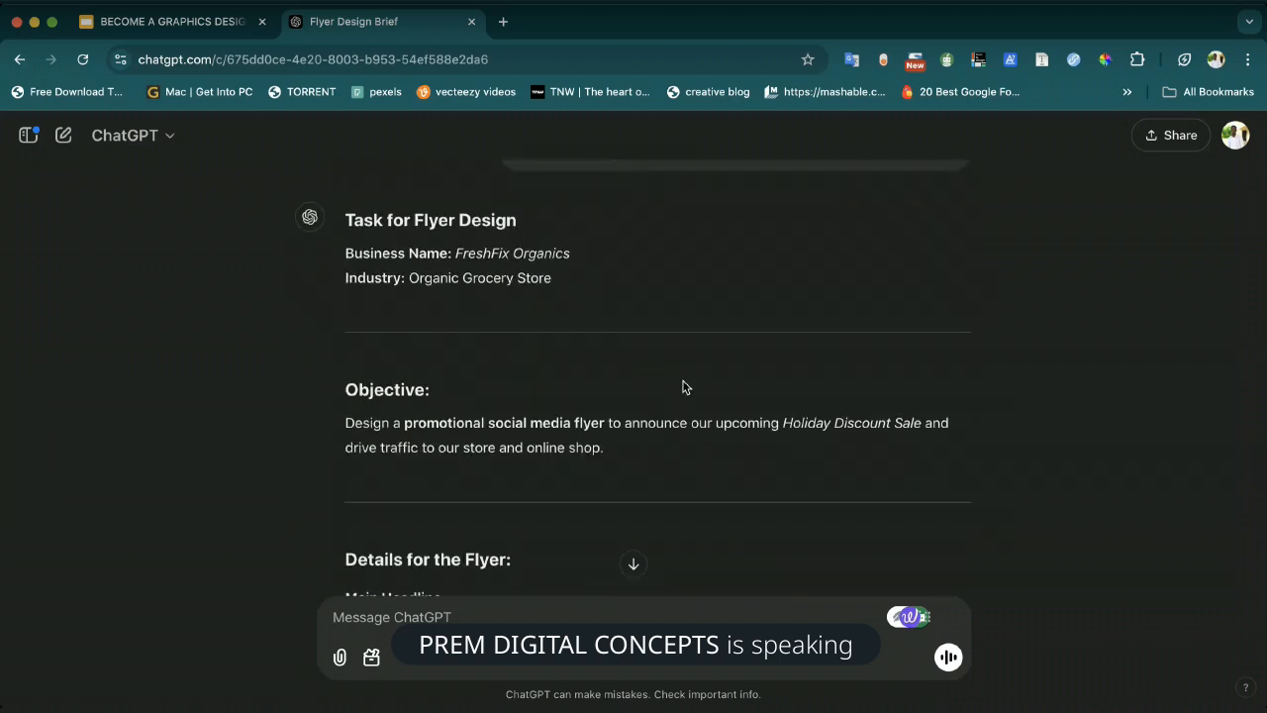
pyautogui.scroll(-2, 682, 387)
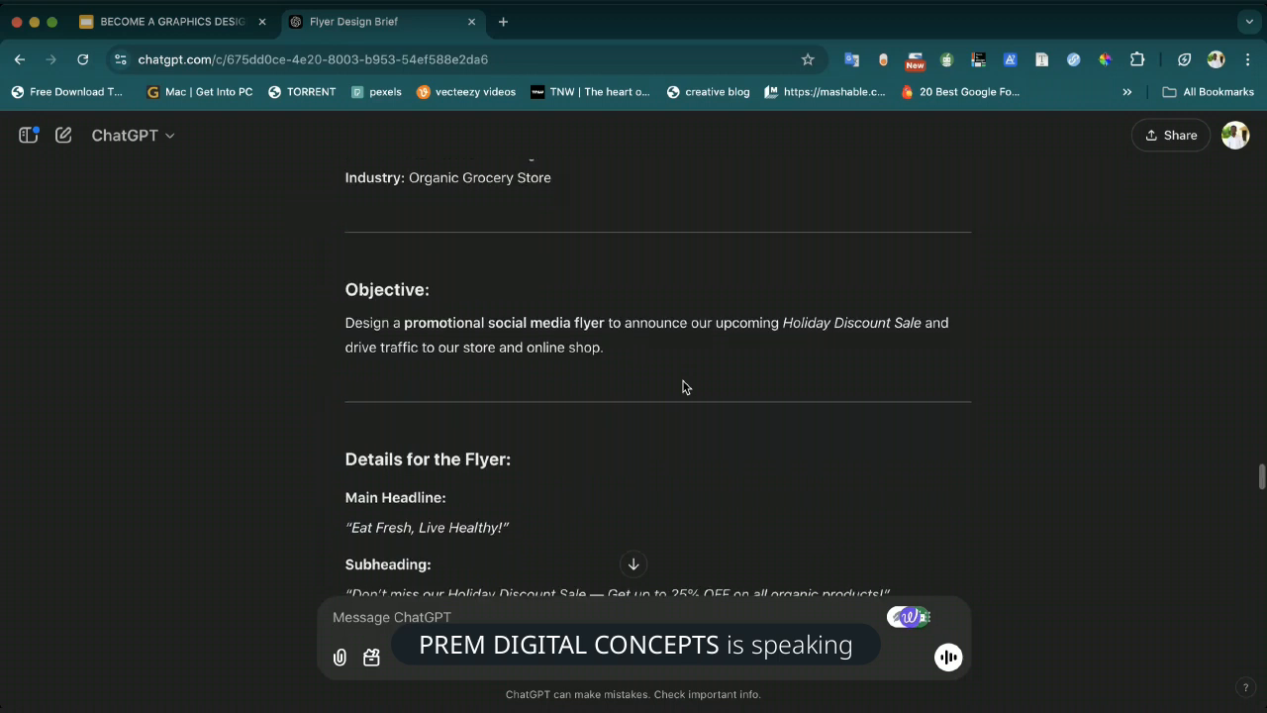
pyautogui.scroll(3, 682, 387)
pyautogui.scroll(-1, 681, 387)
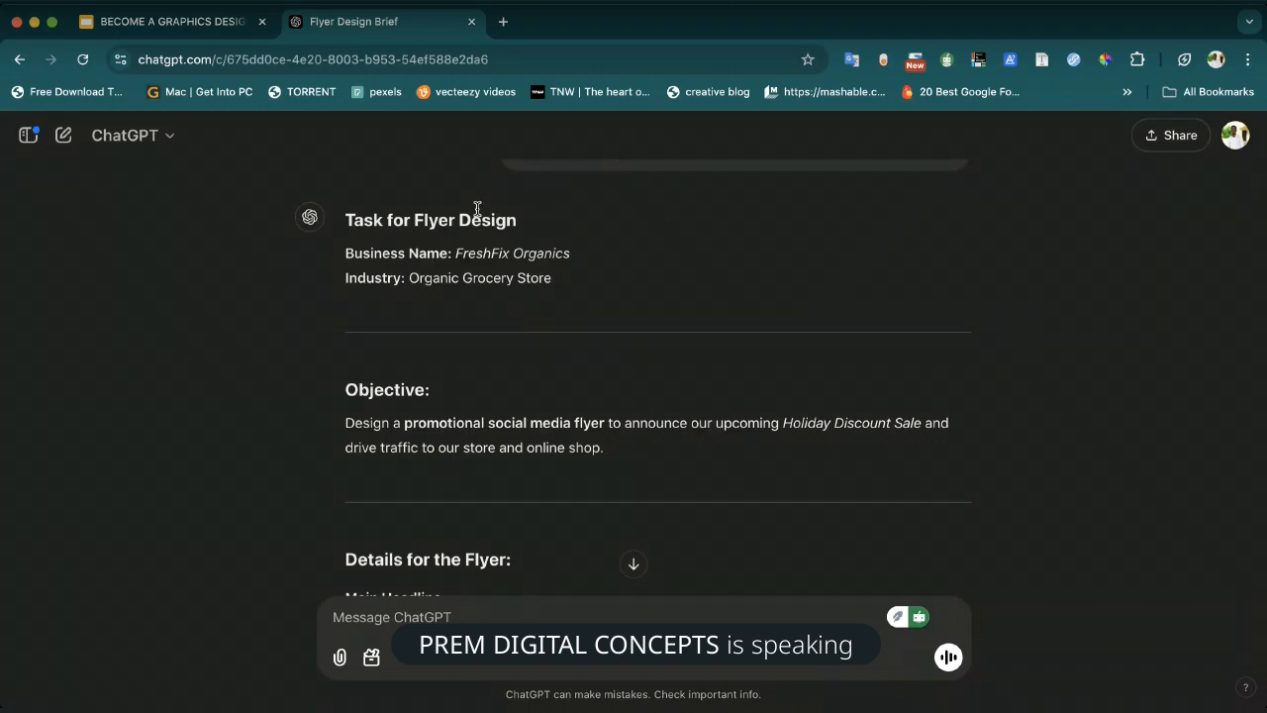
pyautogui.scroll(-1, 477, 208)
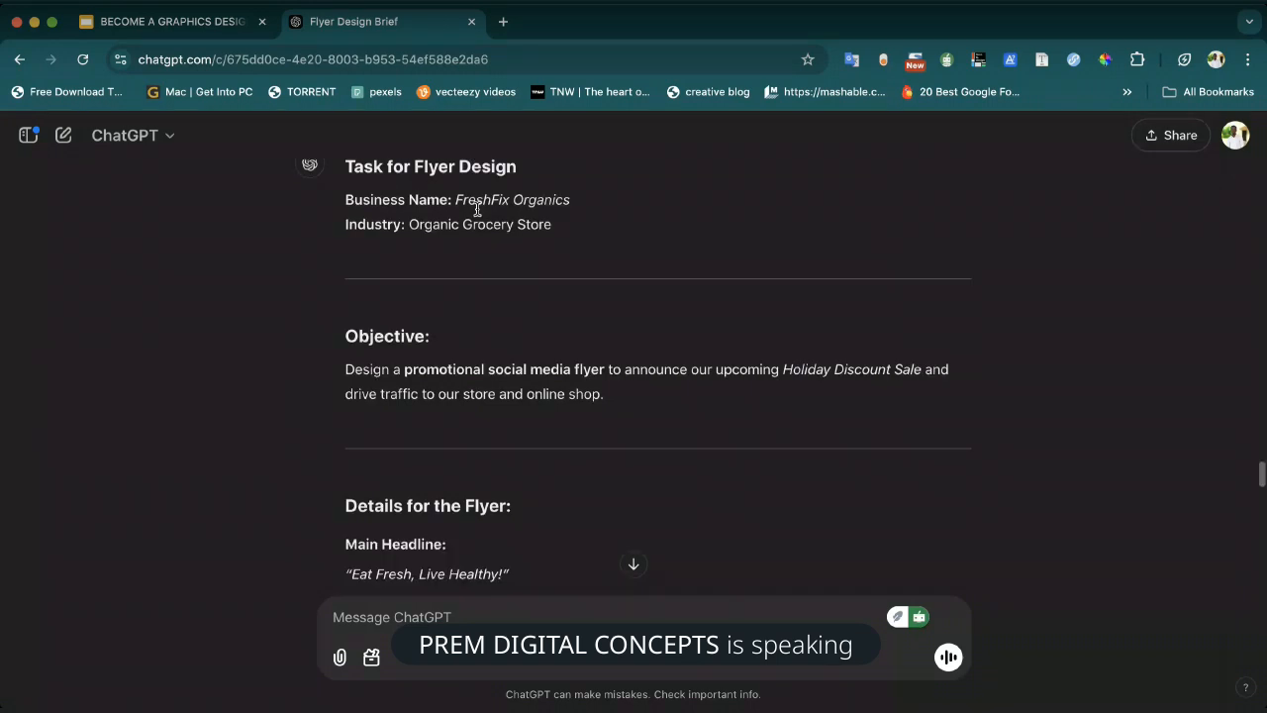
pyautogui.scroll(5, 480, 203)
pyautogui.scroll(-2, 480, 207)
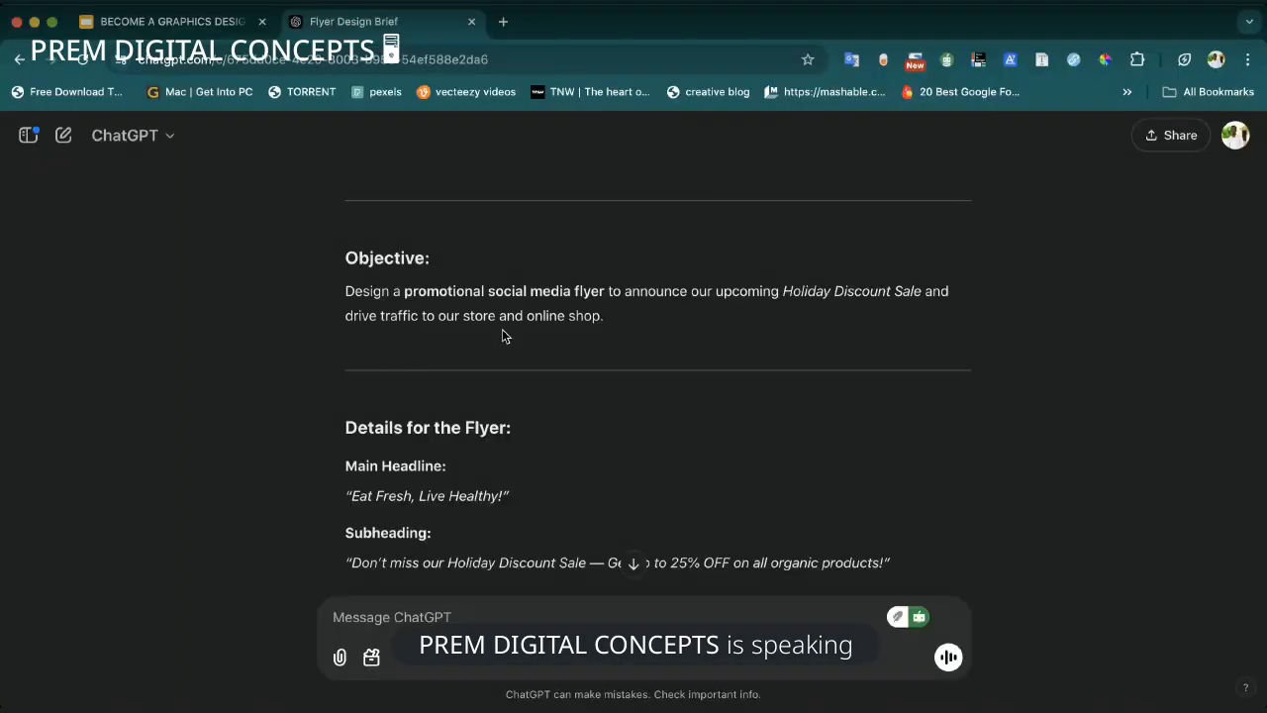
pyautogui.scroll(-1, 506, 337)
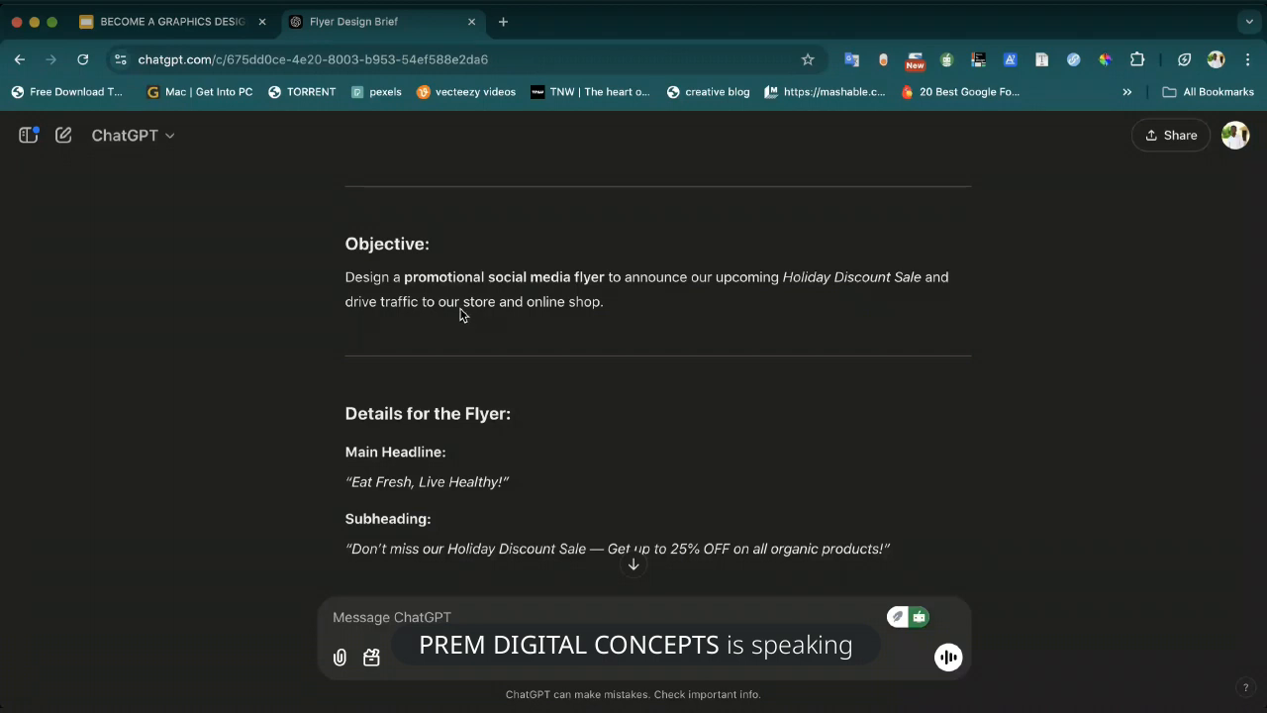
# Read the flyer brief's objective, main headline and subheading.
pyautogui.scroll(-2, 522, 395)
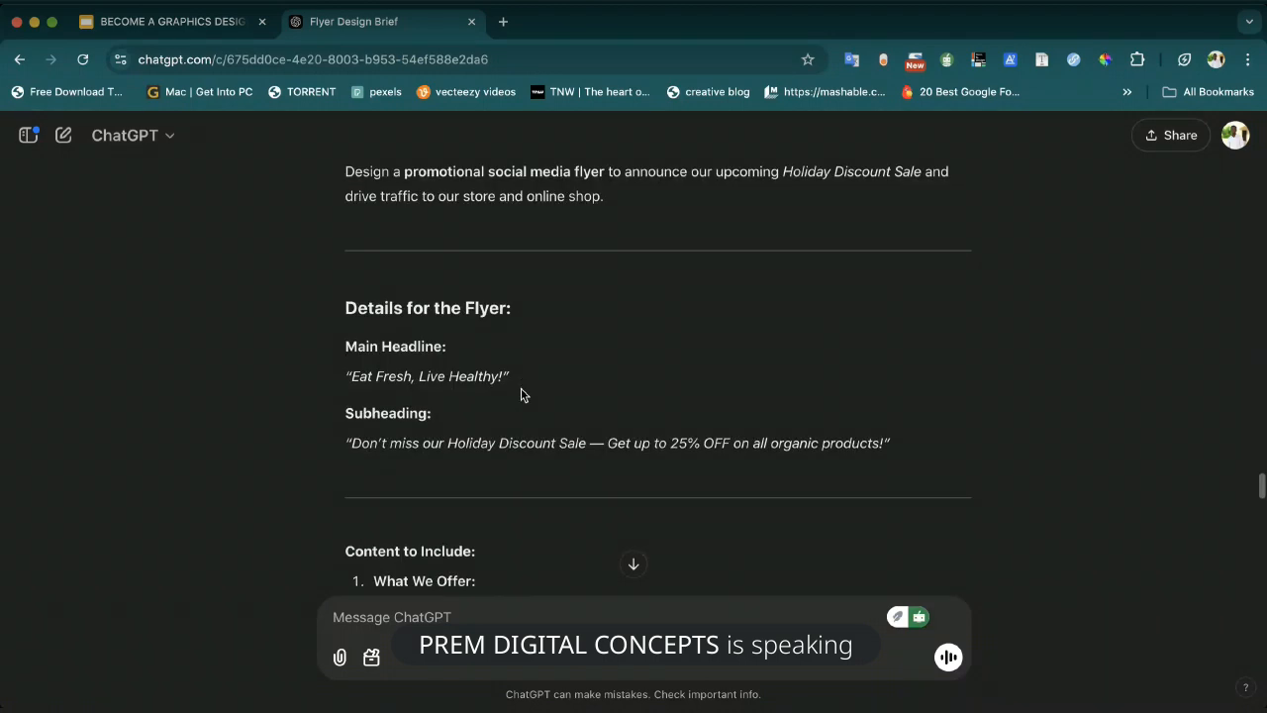
pyautogui.scroll(2, 521, 395)
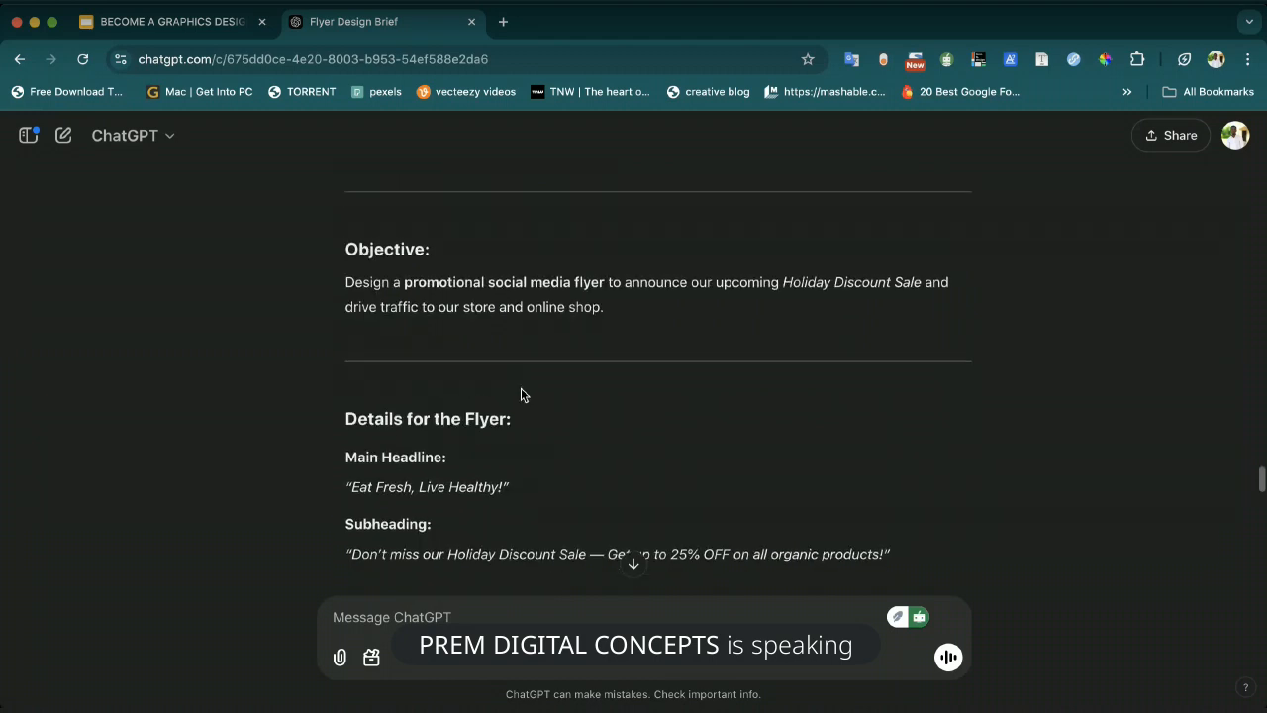
pyautogui.scroll(-1, 521, 395)
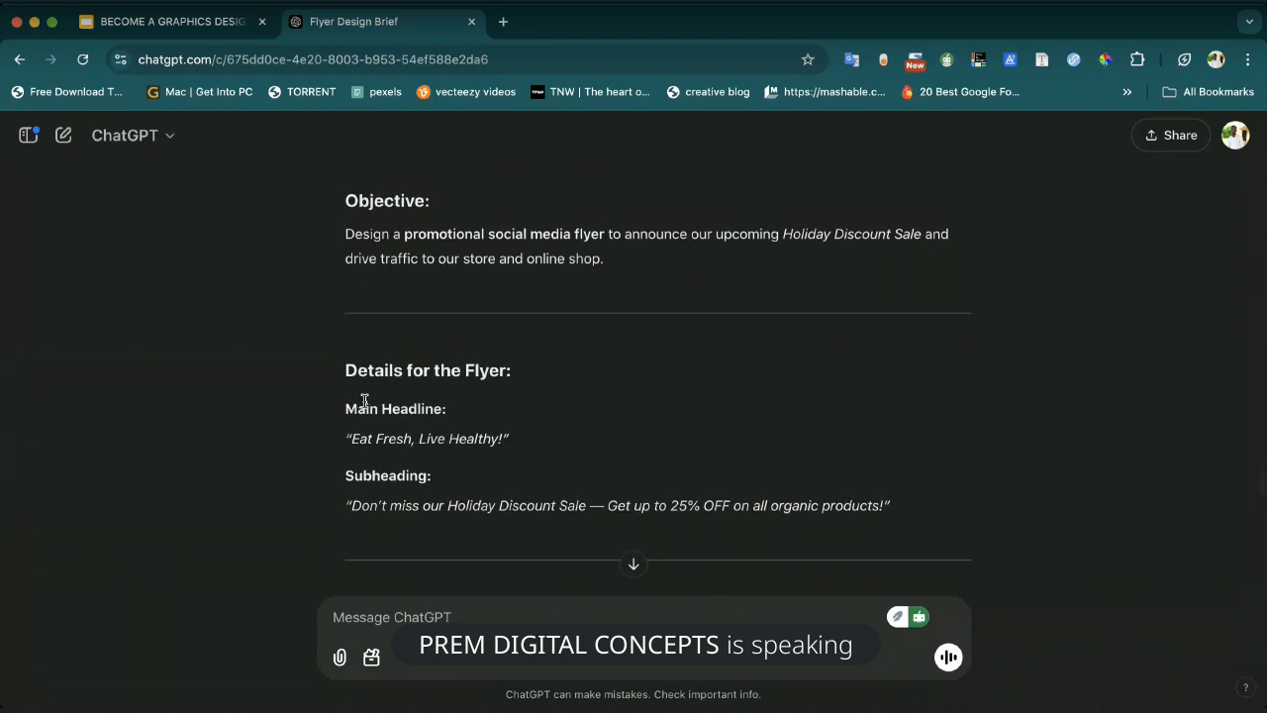
pyautogui.scroll(-2, 351, 428)
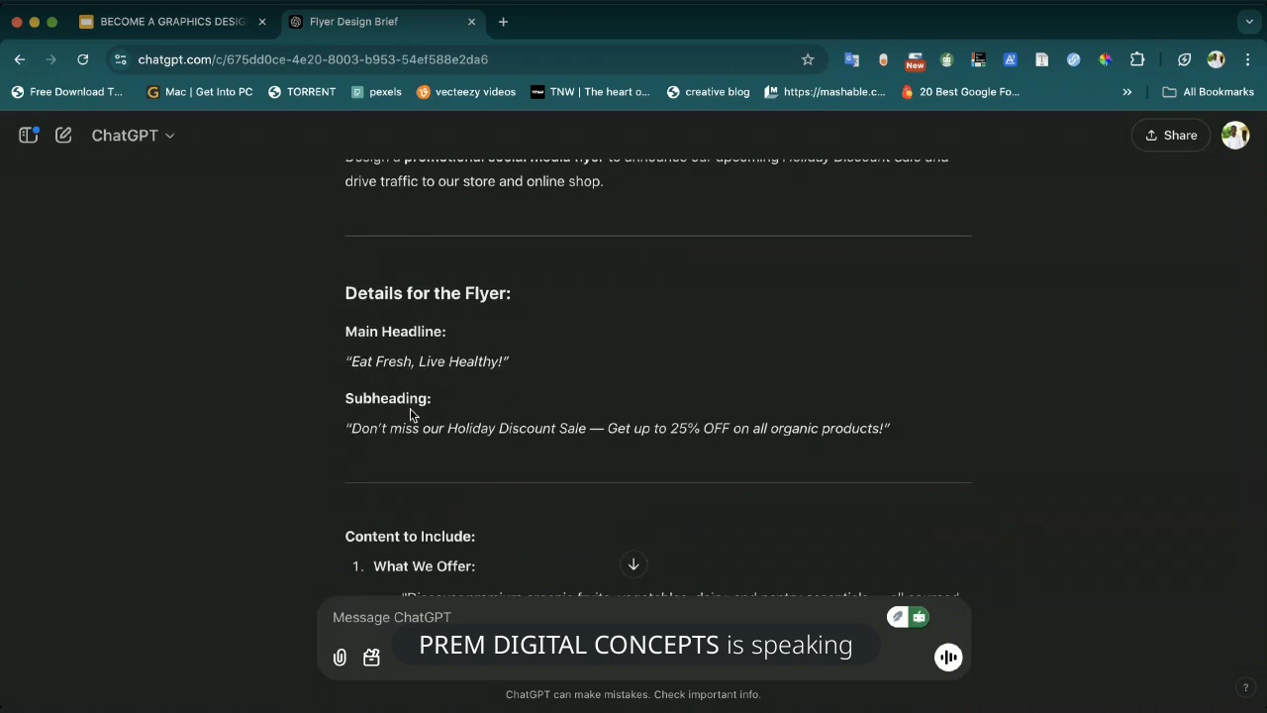
pyautogui.scroll(-2, 410, 415)
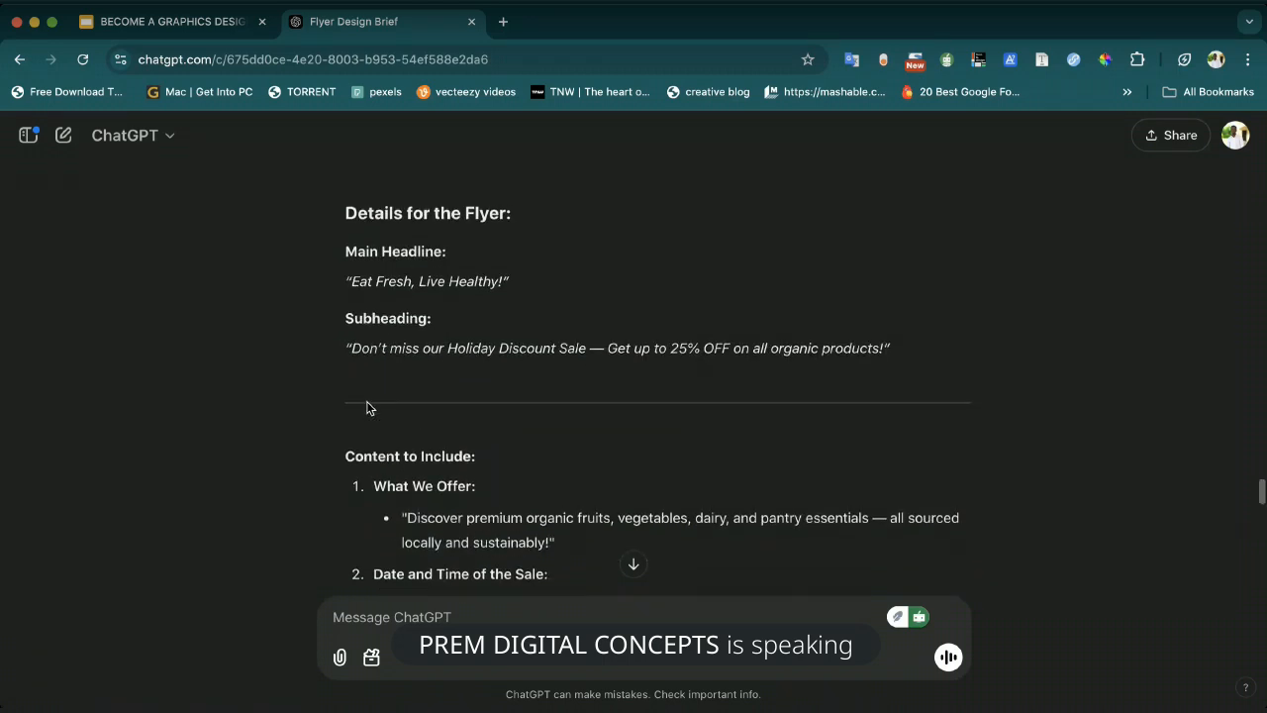
pyautogui.scroll(1, 366, 408)
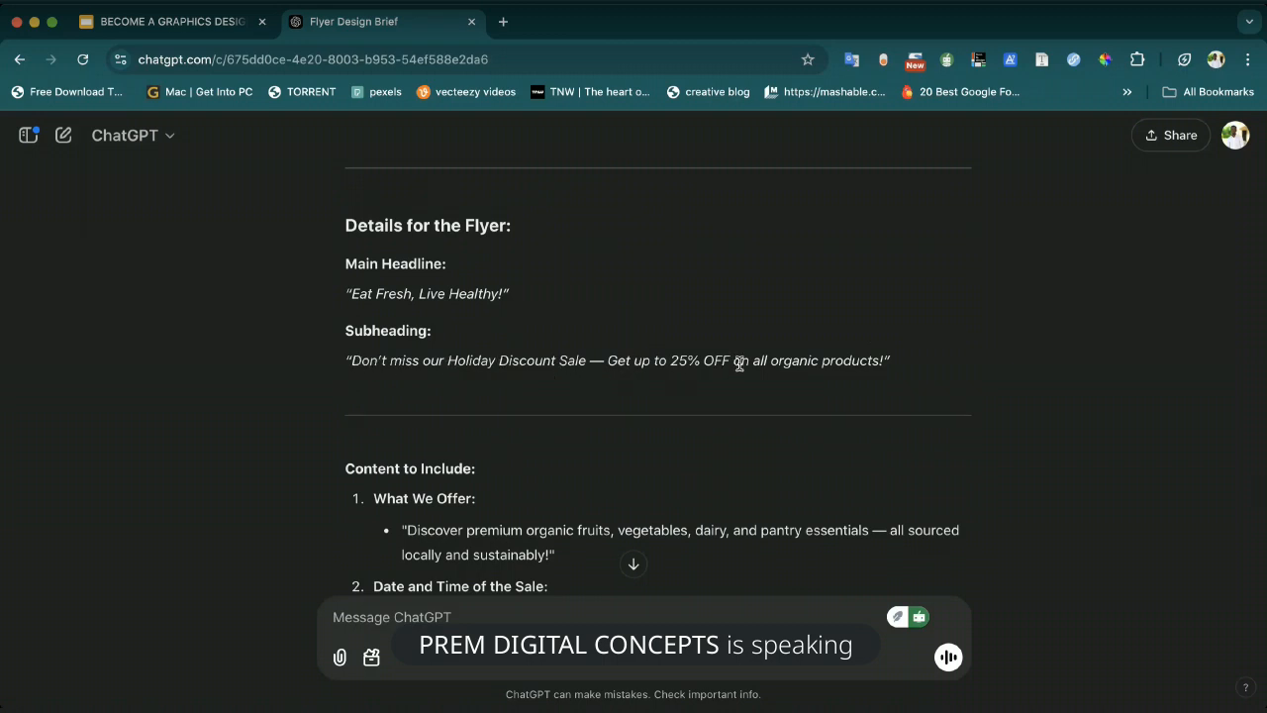
pyautogui.scroll(-2, 386, 453)
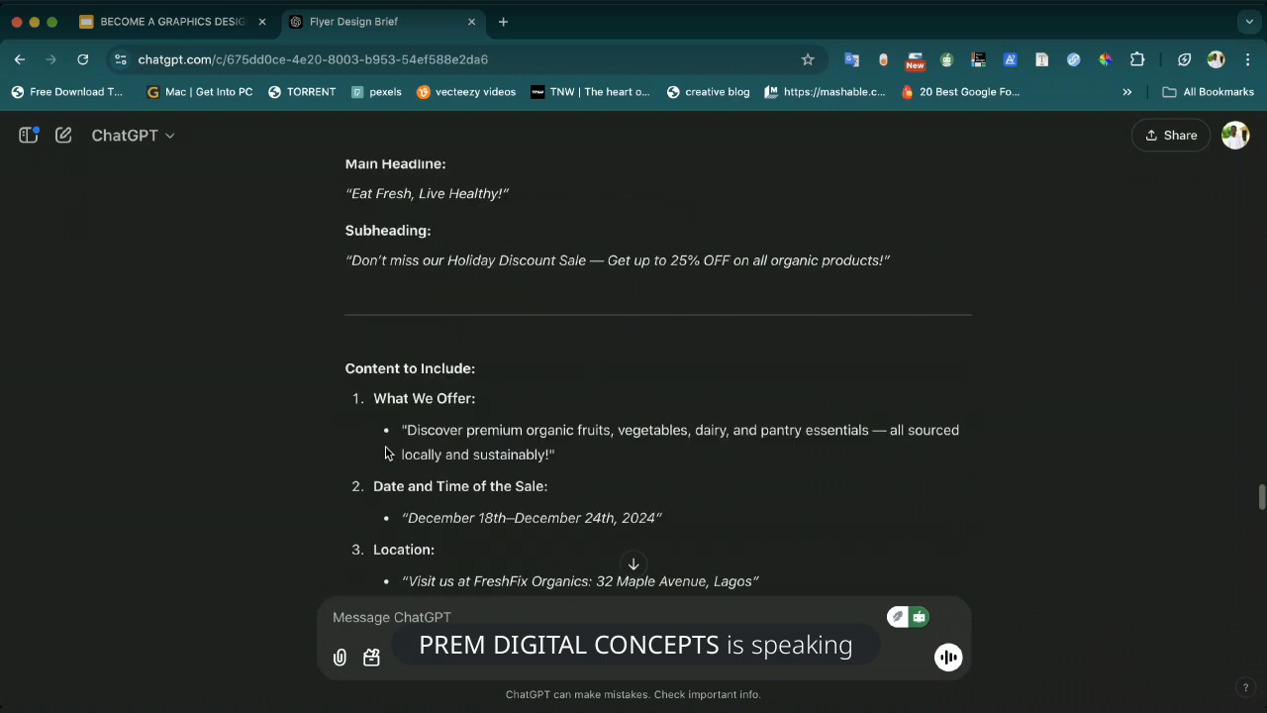
# Read the content items of the brief: what is offered, sale dates, location, call-to-action, social media handles and contact details.
pyautogui.scroll(-1, 386, 453)
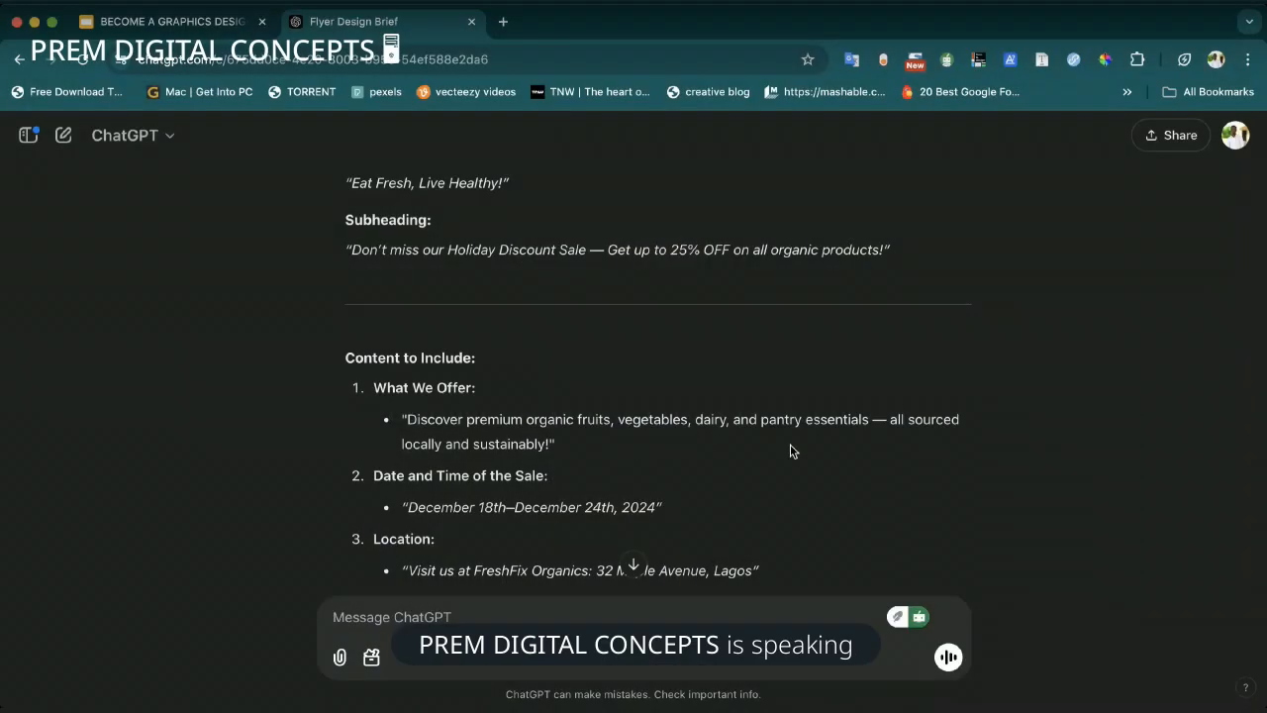
pyautogui.scroll(-1, 789, 450)
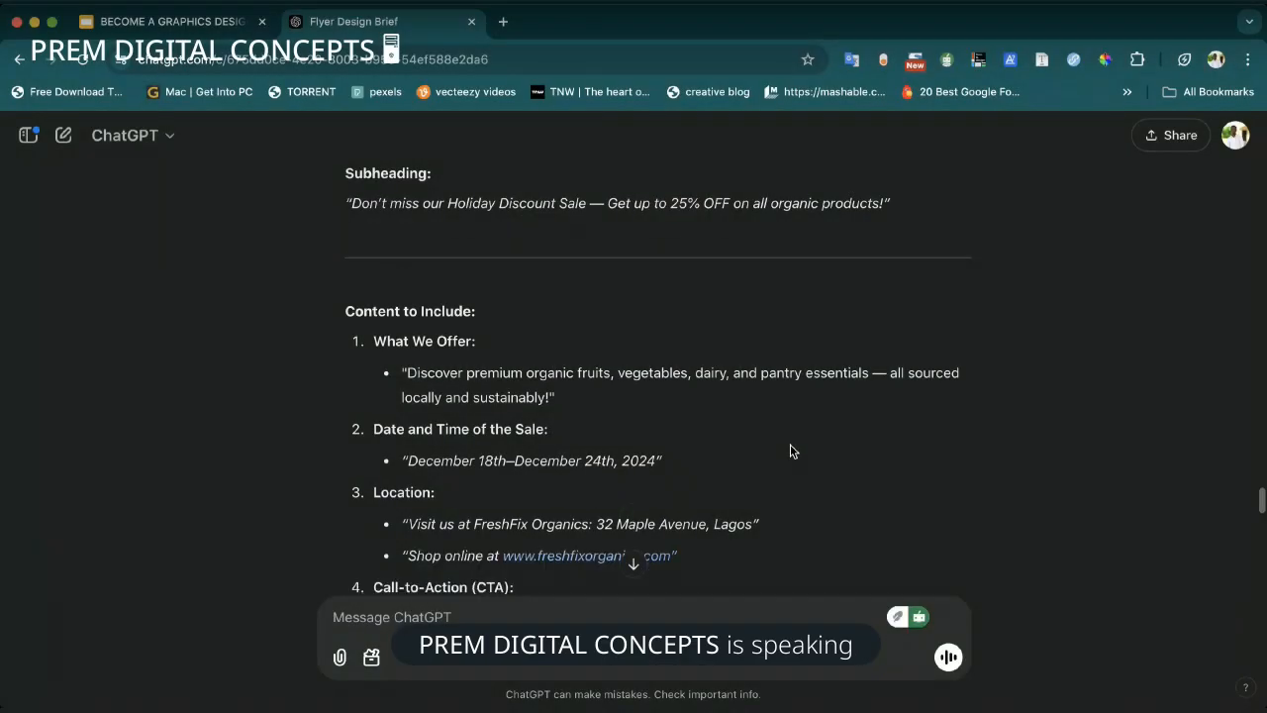
pyautogui.scroll(-1, 790, 450)
pyautogui.scroll(-3, 790, 450)
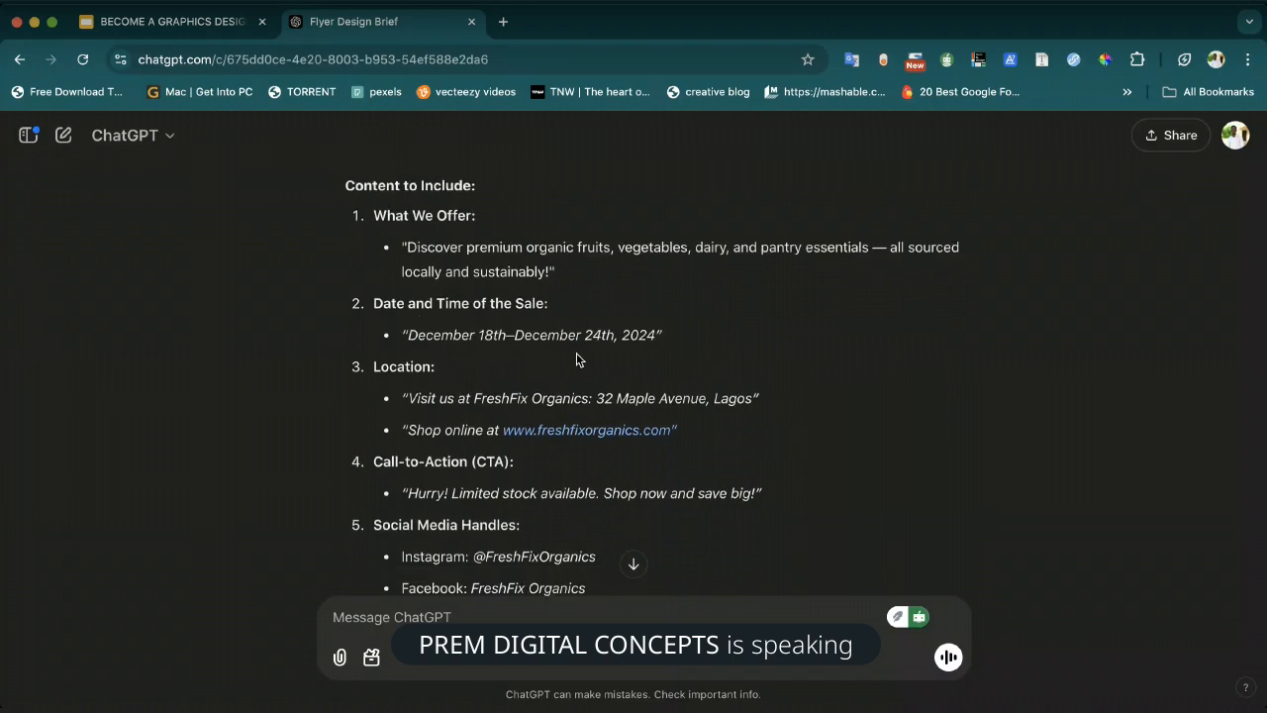
pyautogui.scroll(-2, 640, 374)
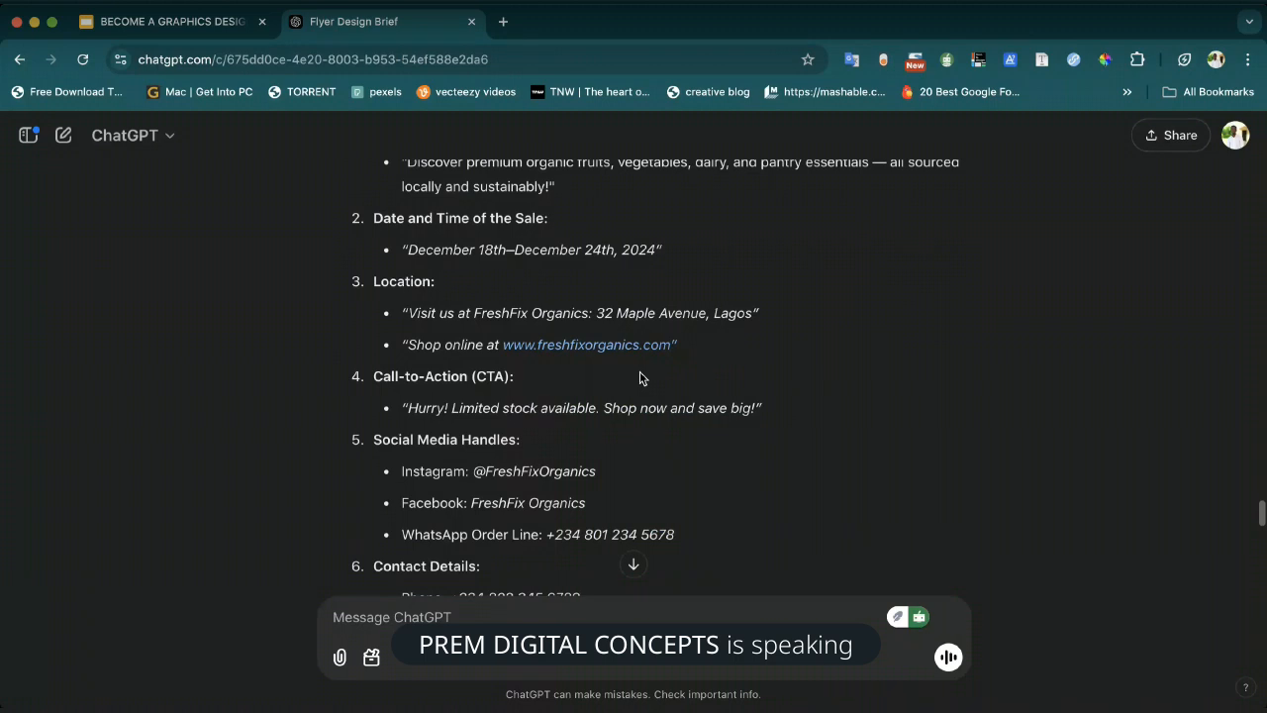
pyautogui.scroll(-1, 410, 307)
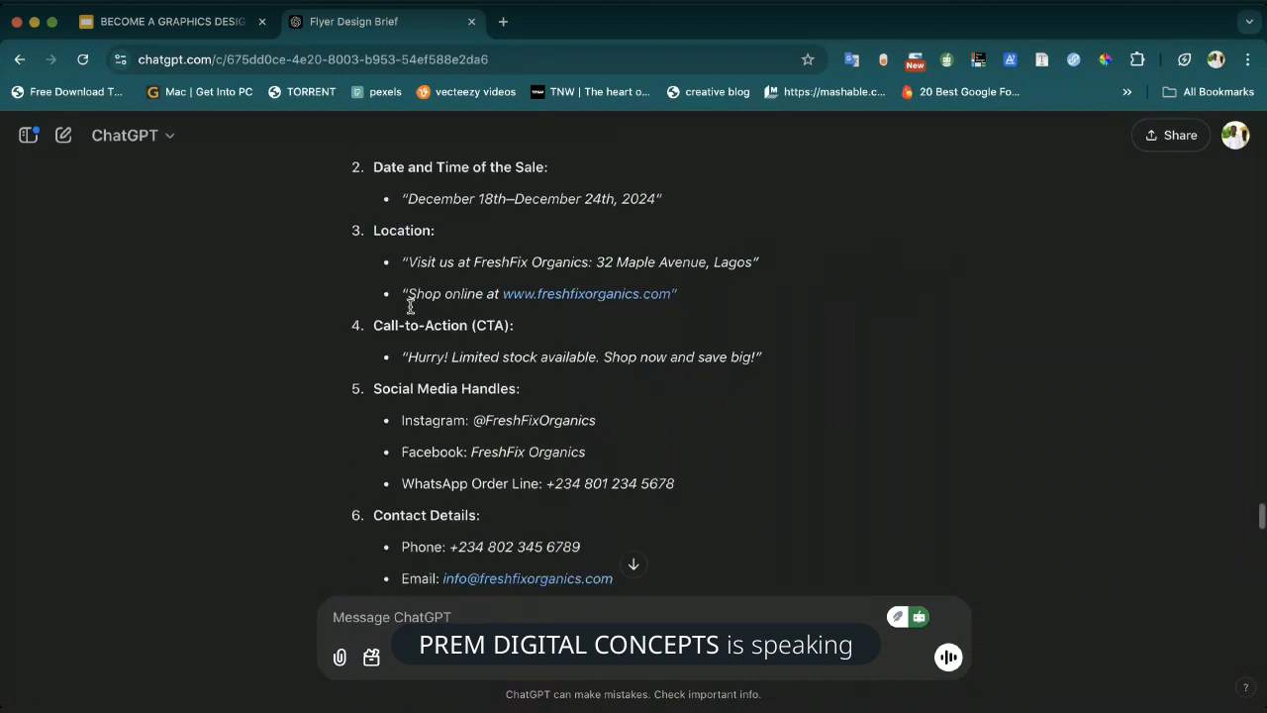
pyautogui.scroll(-1, 694, 260)
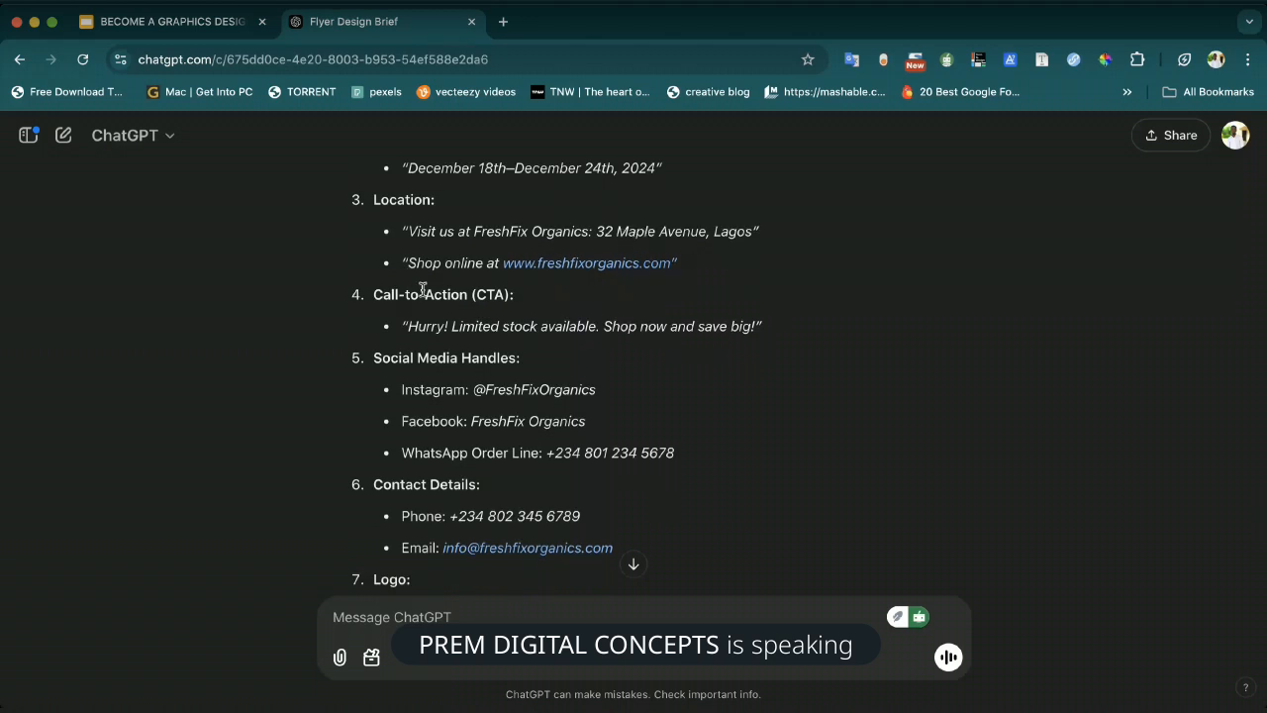
pyautogui.scroll(-1, 423, 289)
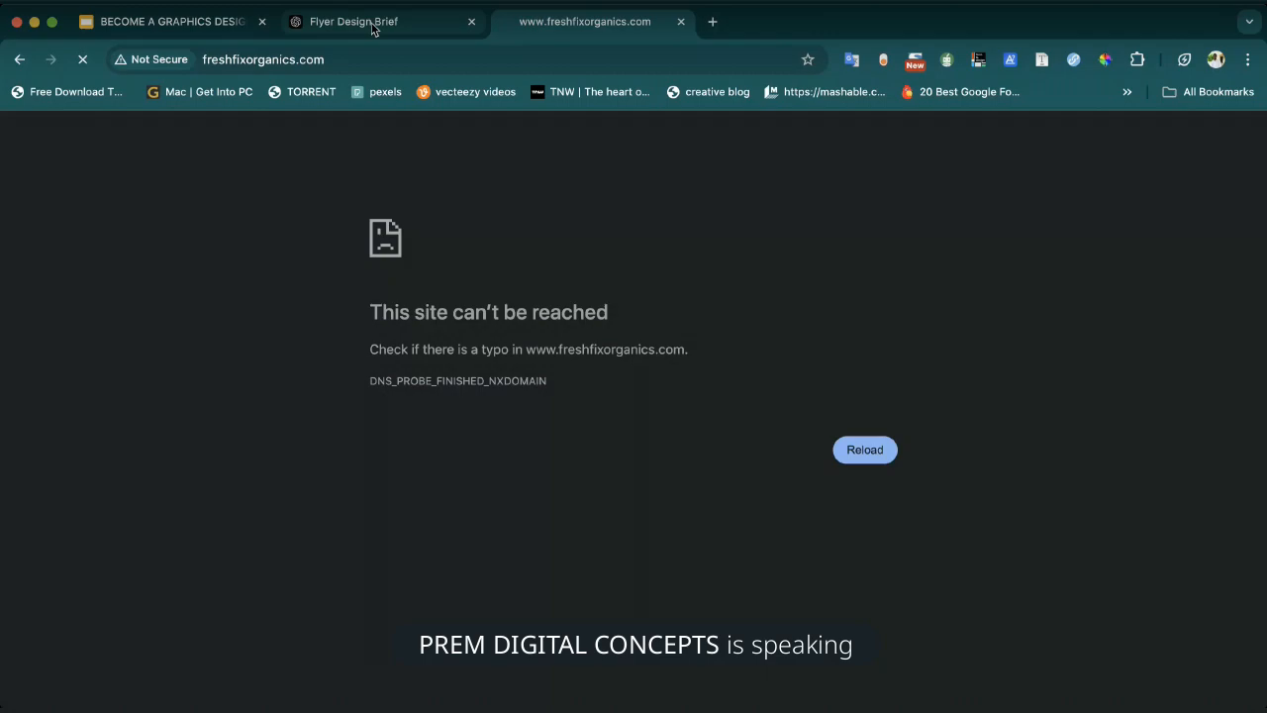
# Return to the flyer brief in ChatGPT and continue to its logo and imagery items.
pyautogui.click(372, 21)
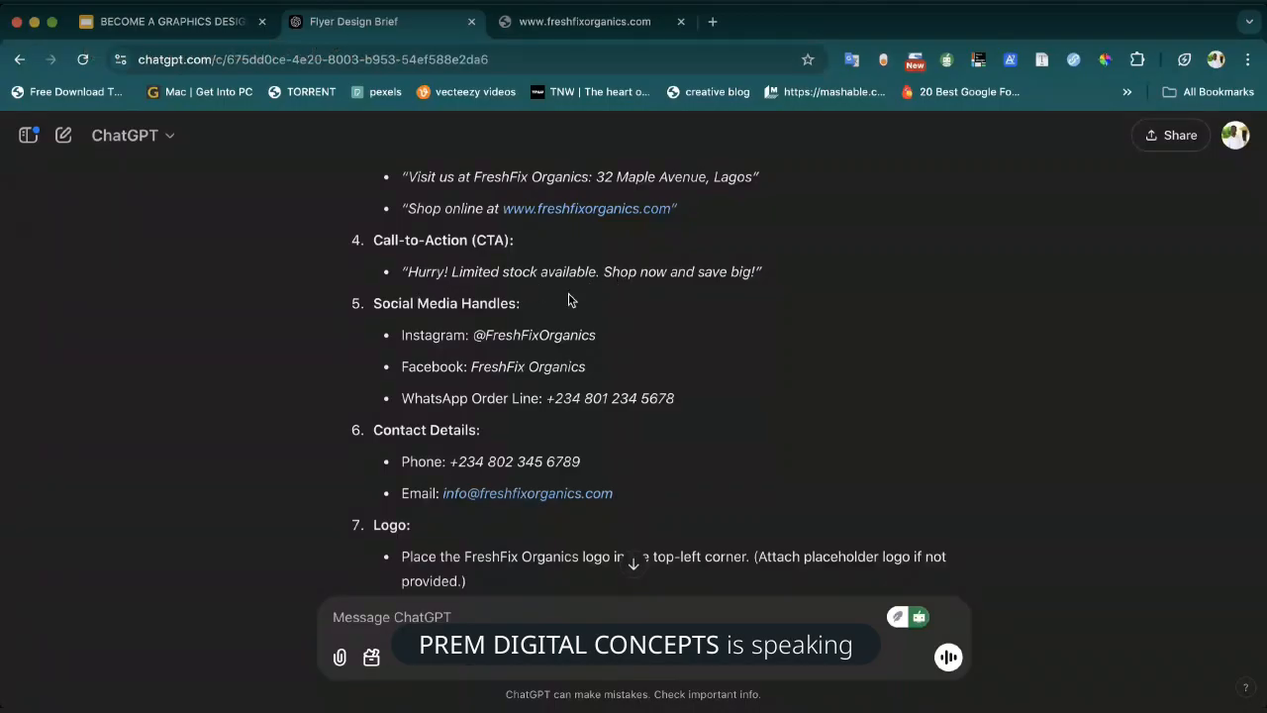
pyautogui.scroll(-5, 438, 304)
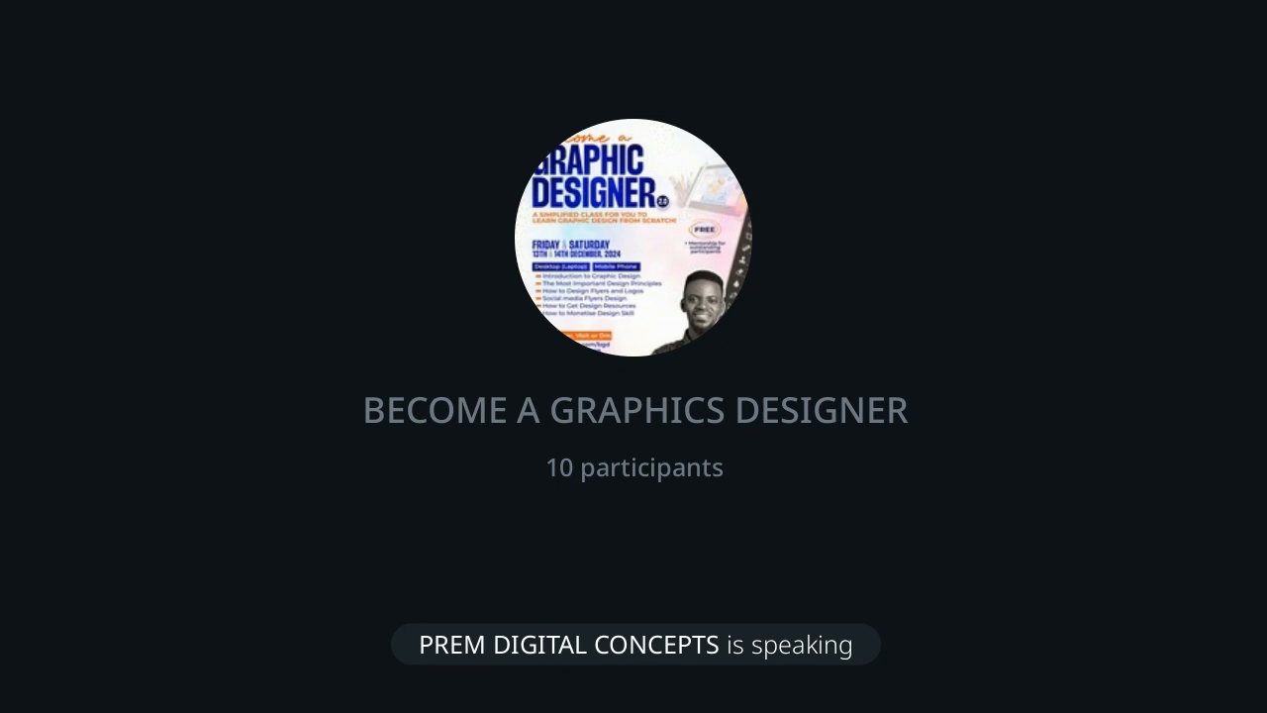
pyautogui.scroll(-1, 403, 351)
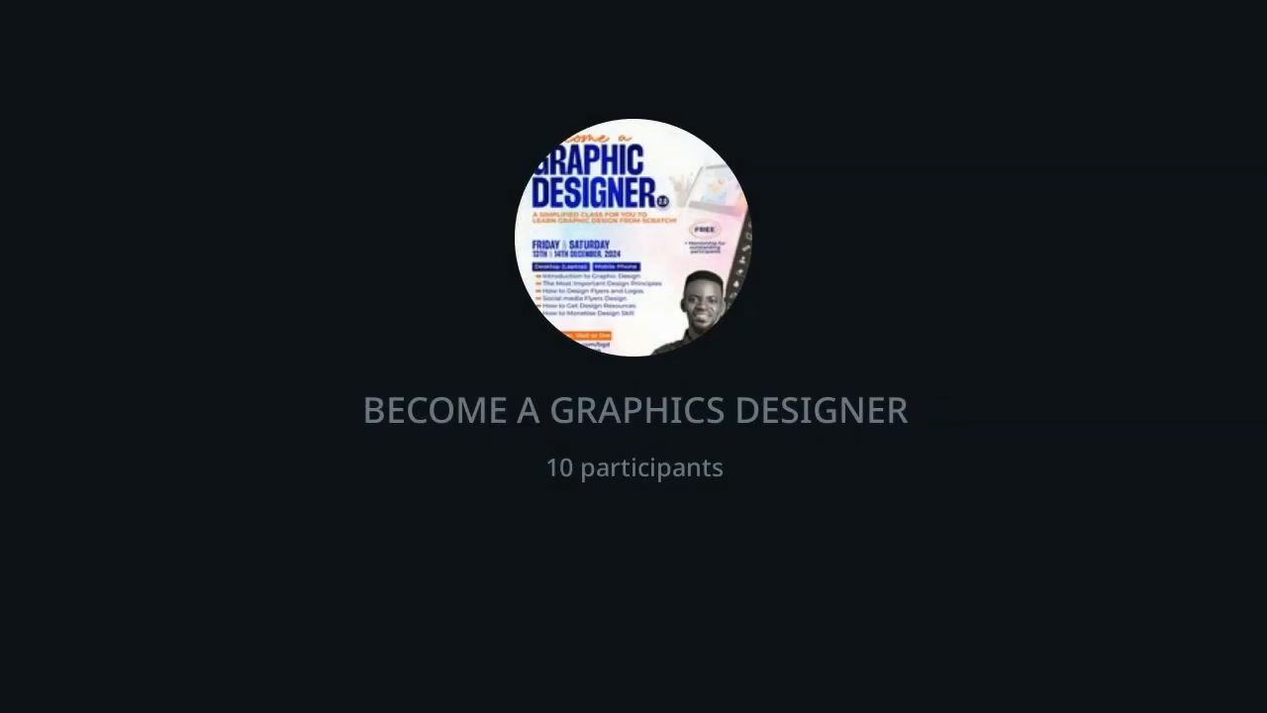
# Search Google Images for the brief's term "Fresh organic vegetables and fruits in a basket." and return to the ChatGPT brief.
pyautogui.moveTo(437, 319); pyautogui.dragTo(736, 320)
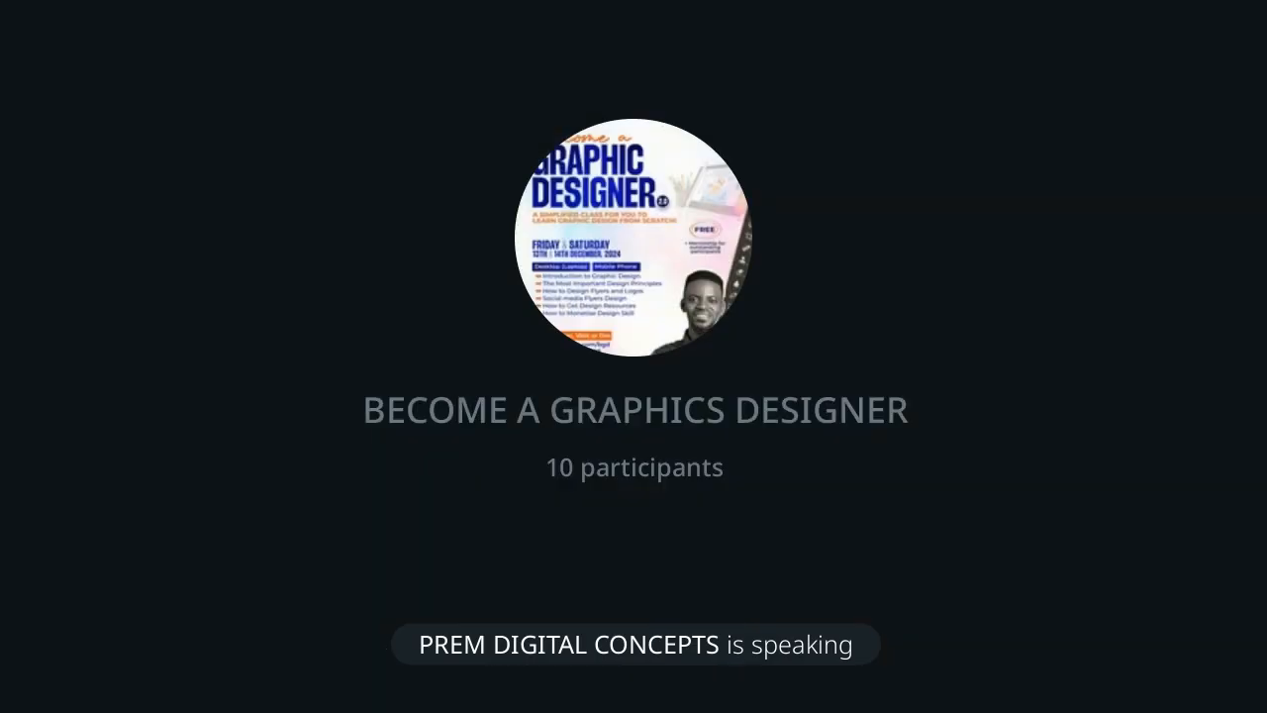
pyautogui.click(211, 208)
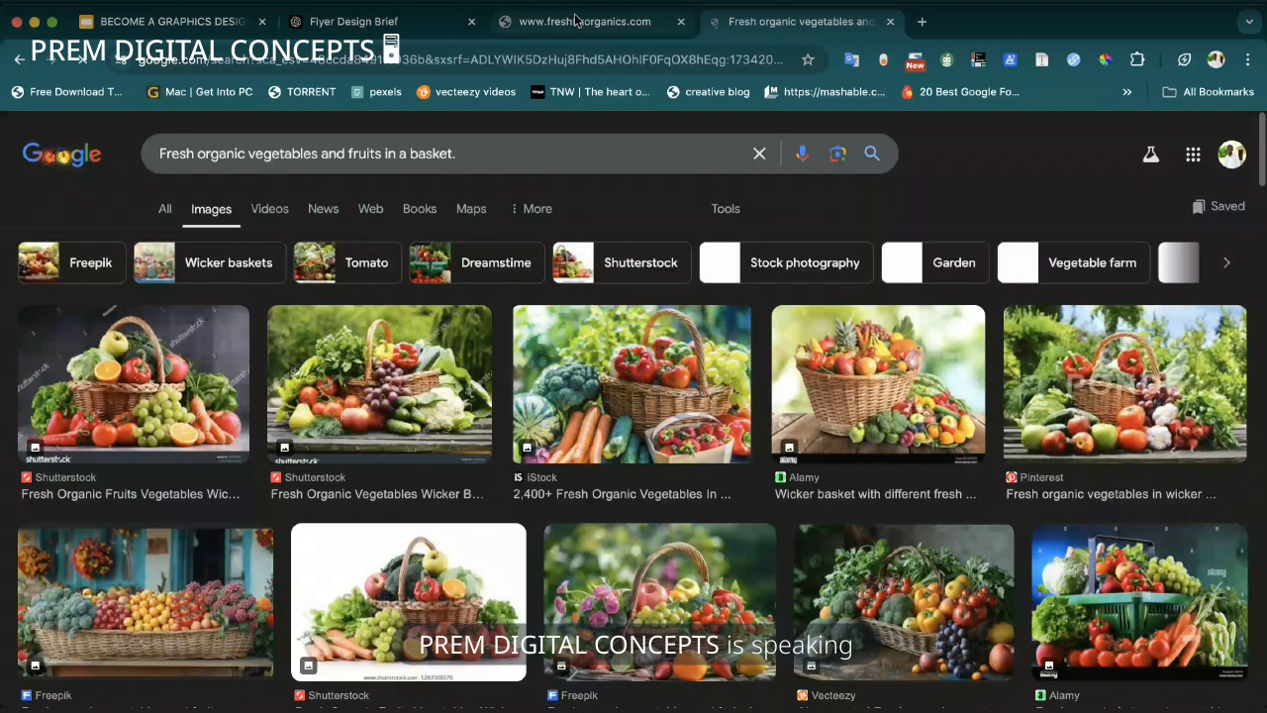
pyautogui.click(584, 21)
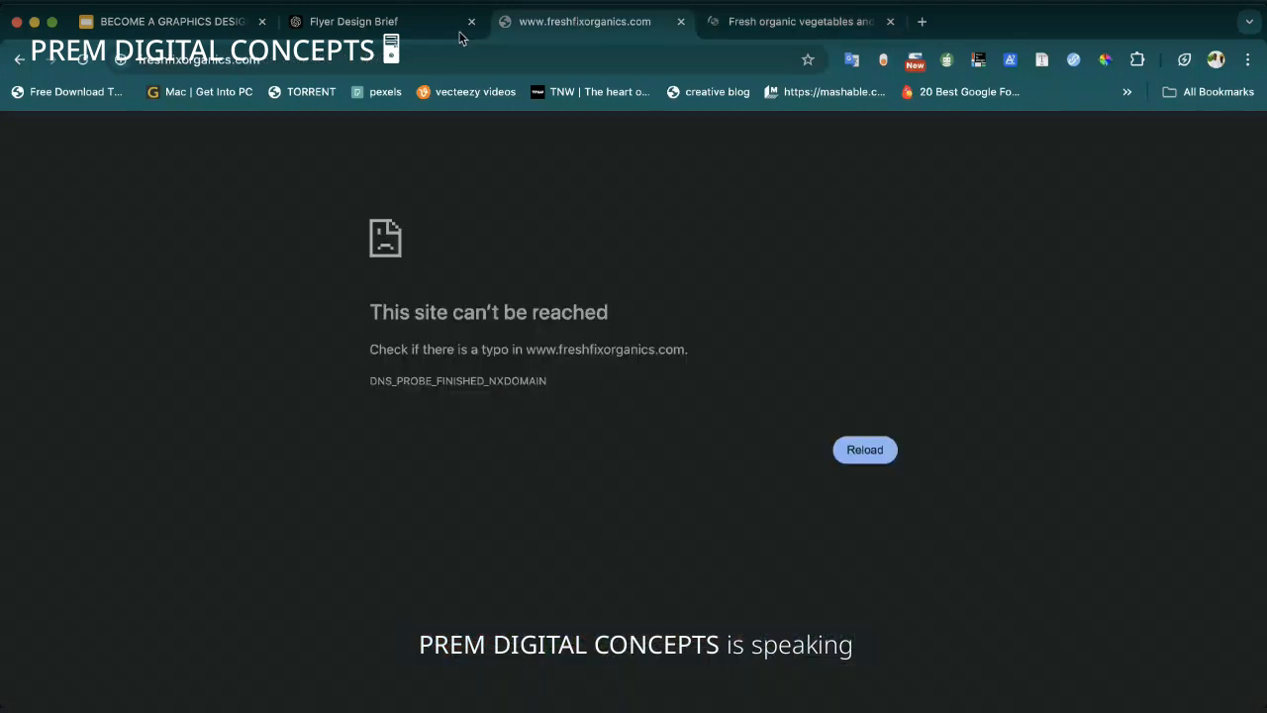
pyautogui.click(325, 23)
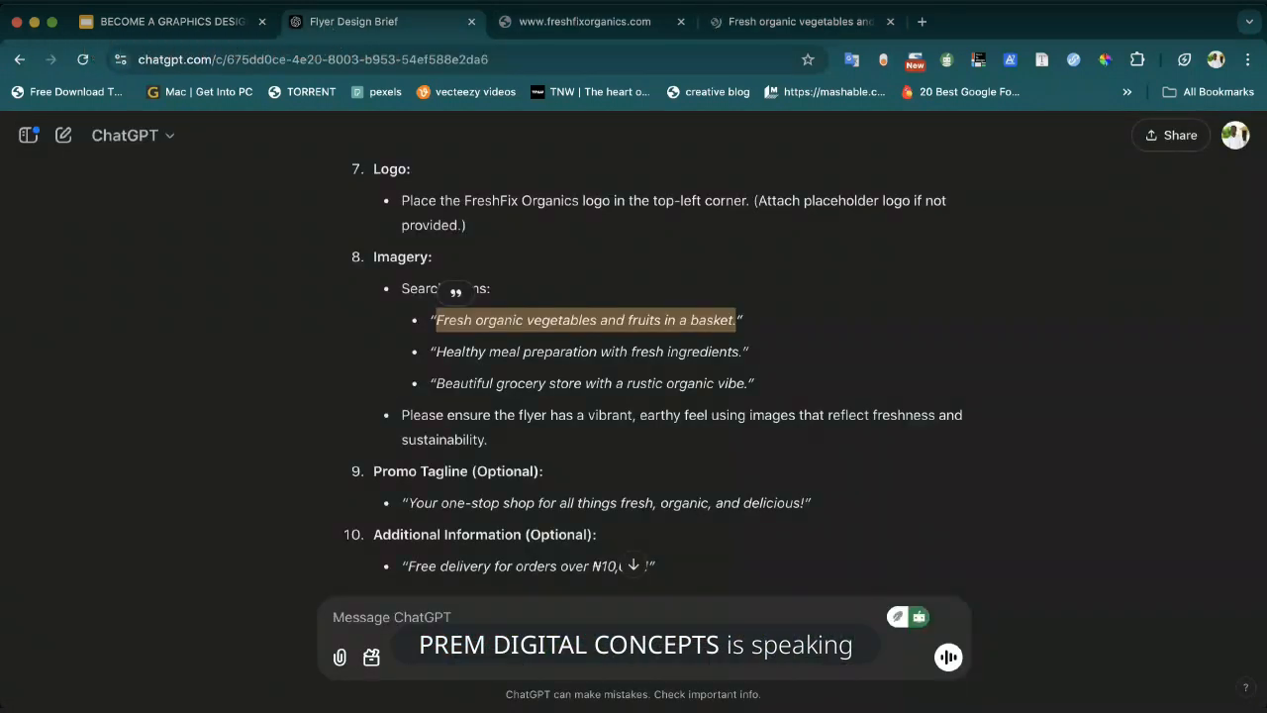
pyautogui.press('super+Tab')
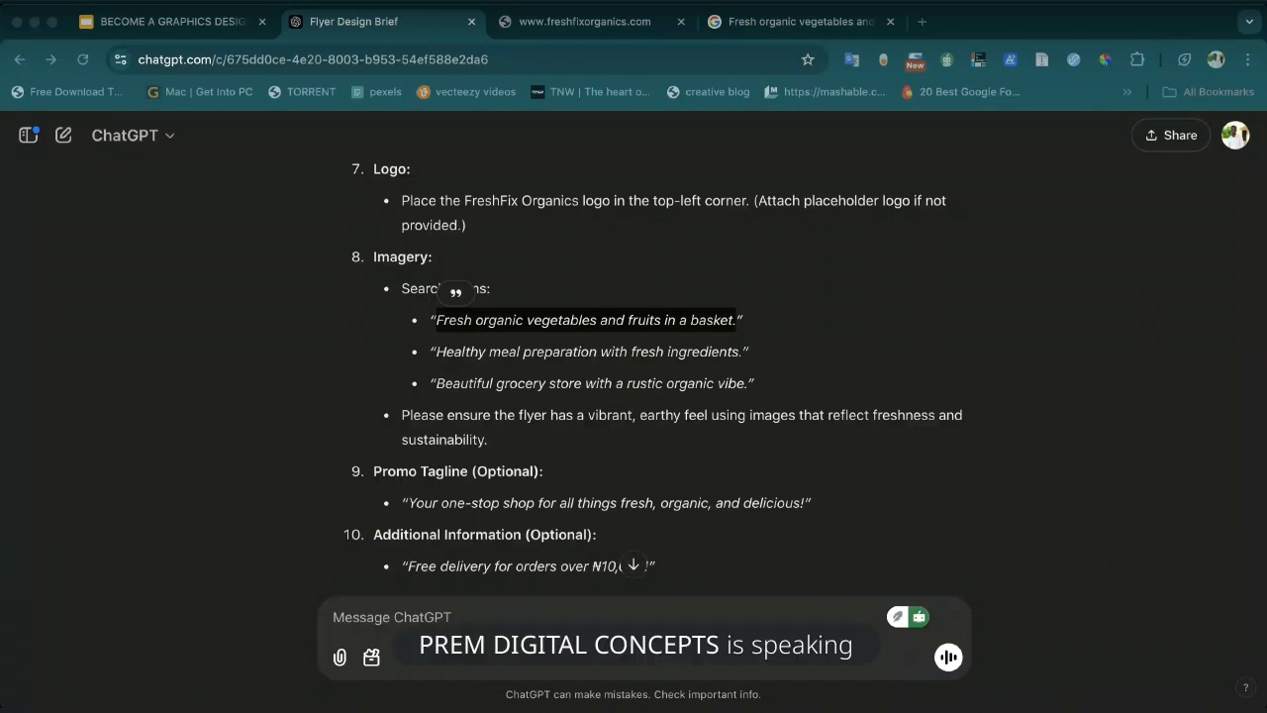
# Read the promo tagline, additional information, design style preferences and delivery format in the brief.
pyautogui.scroll(-3, 524, 425)
pyautogui.scroll(-1, 524, 426)
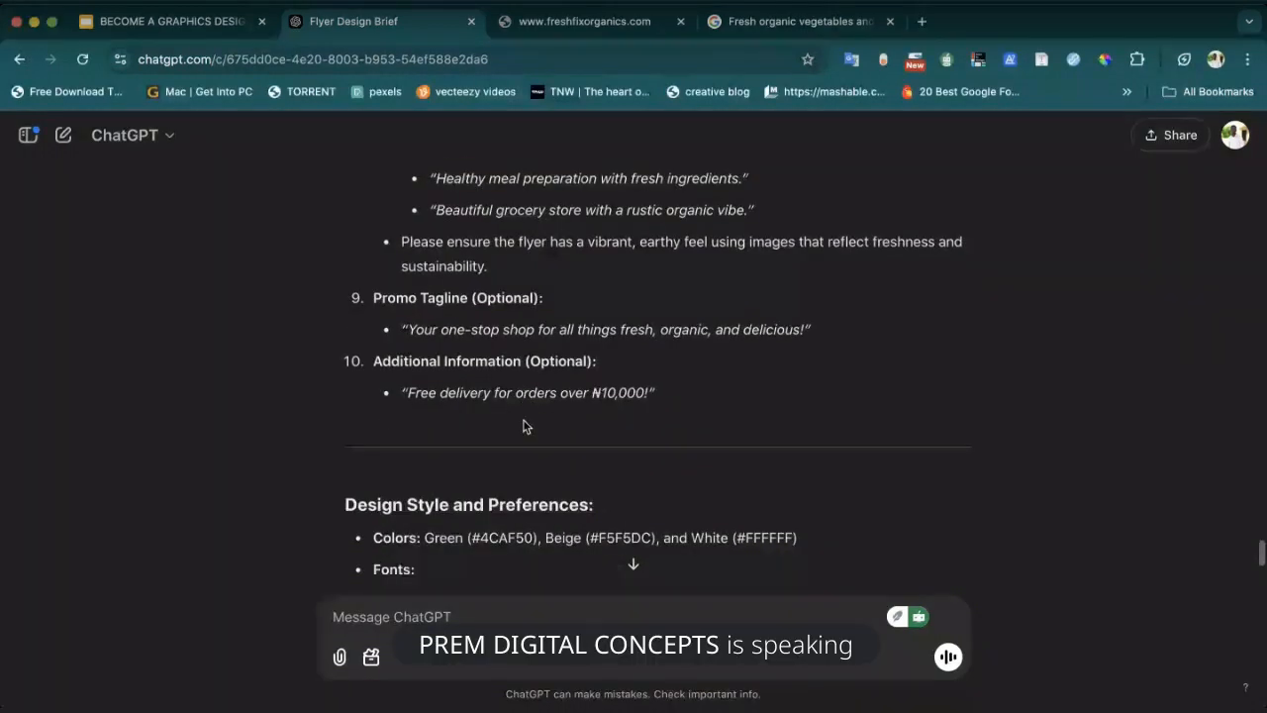
pyautogui.scroll(2, 525, 426)
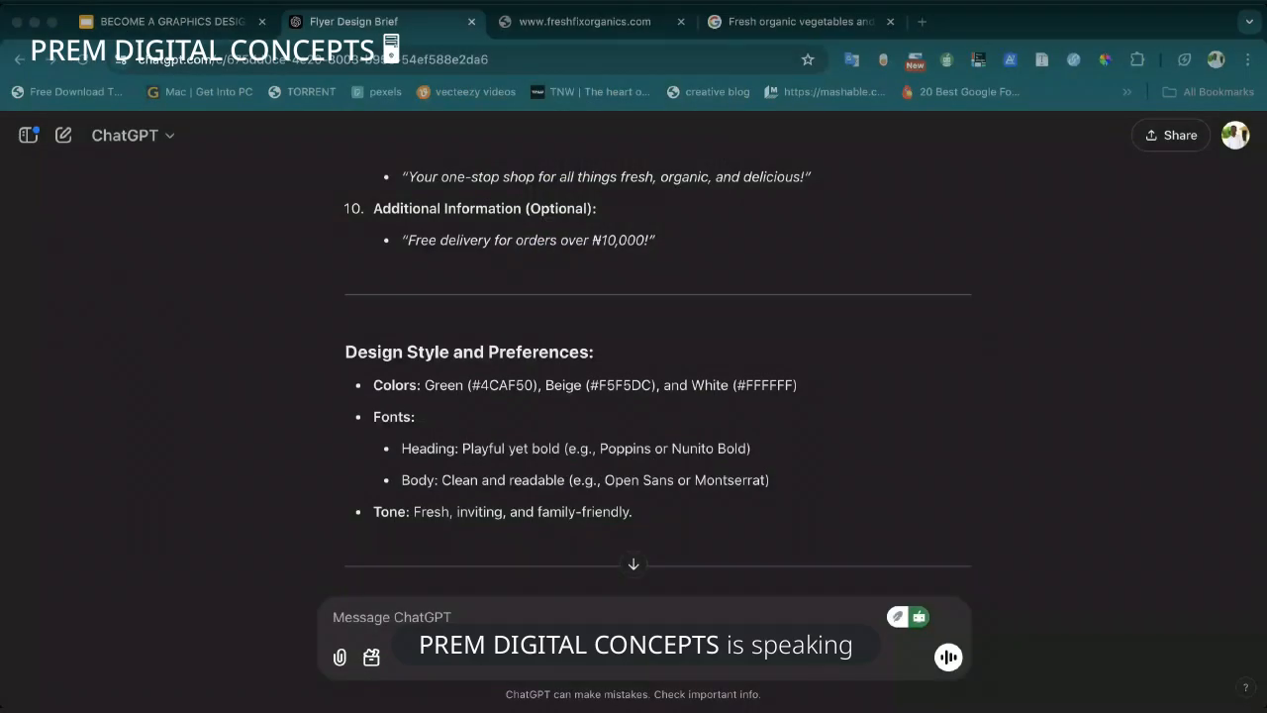
pyautogui.scroll(-3, 613, 471)
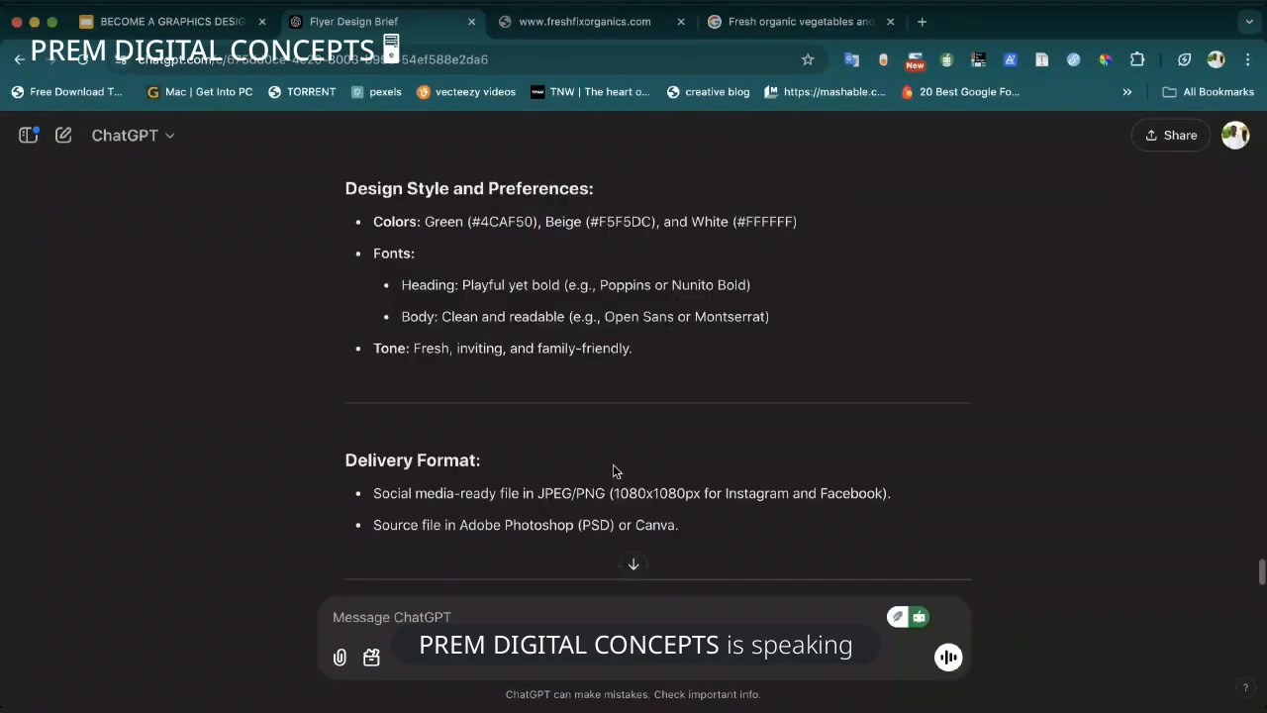
pyautogui.scroll(2, 613, 472)
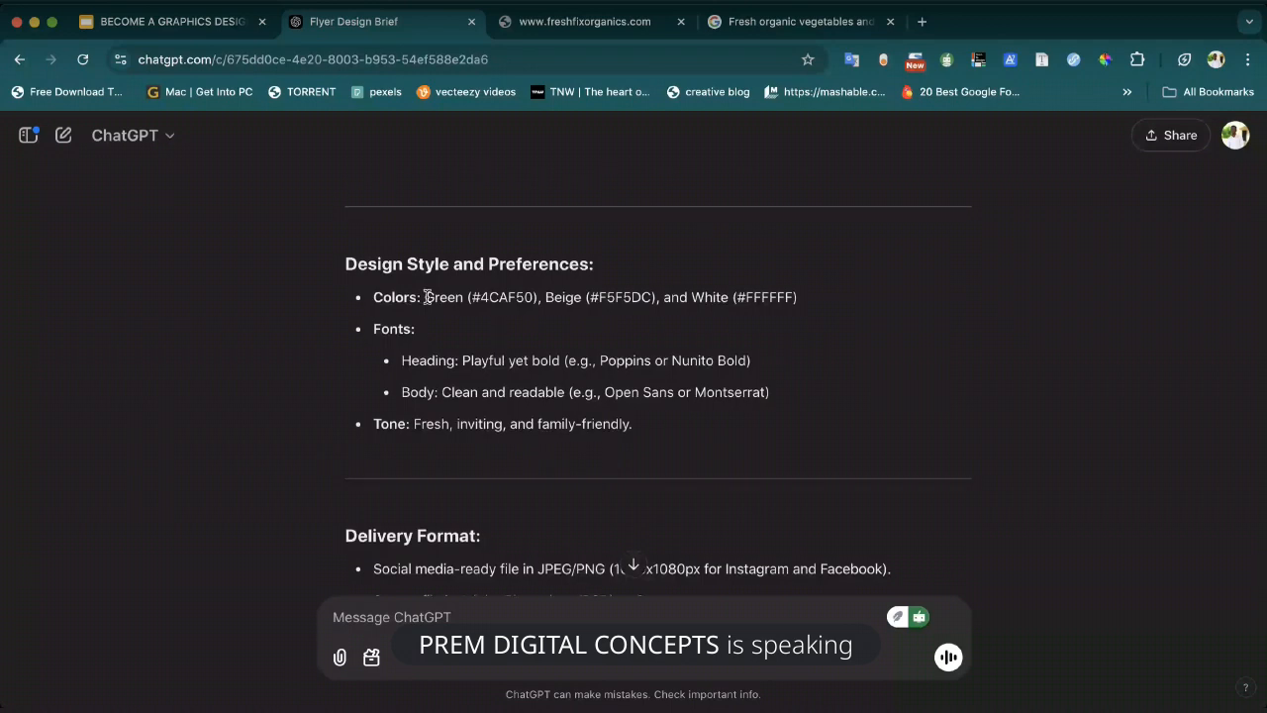
# Copy the colour name "Beige" from the brief and search Google for "beige colour" in the freshfixorganics.com tab.
pyautogui.moveTo(428, 297); pyautogui.dragTo(465, 298)
pyautogui.moveTo(548, 298); pyautogui.dragTo(583, 301)
pyautogui.press('cmd+c')
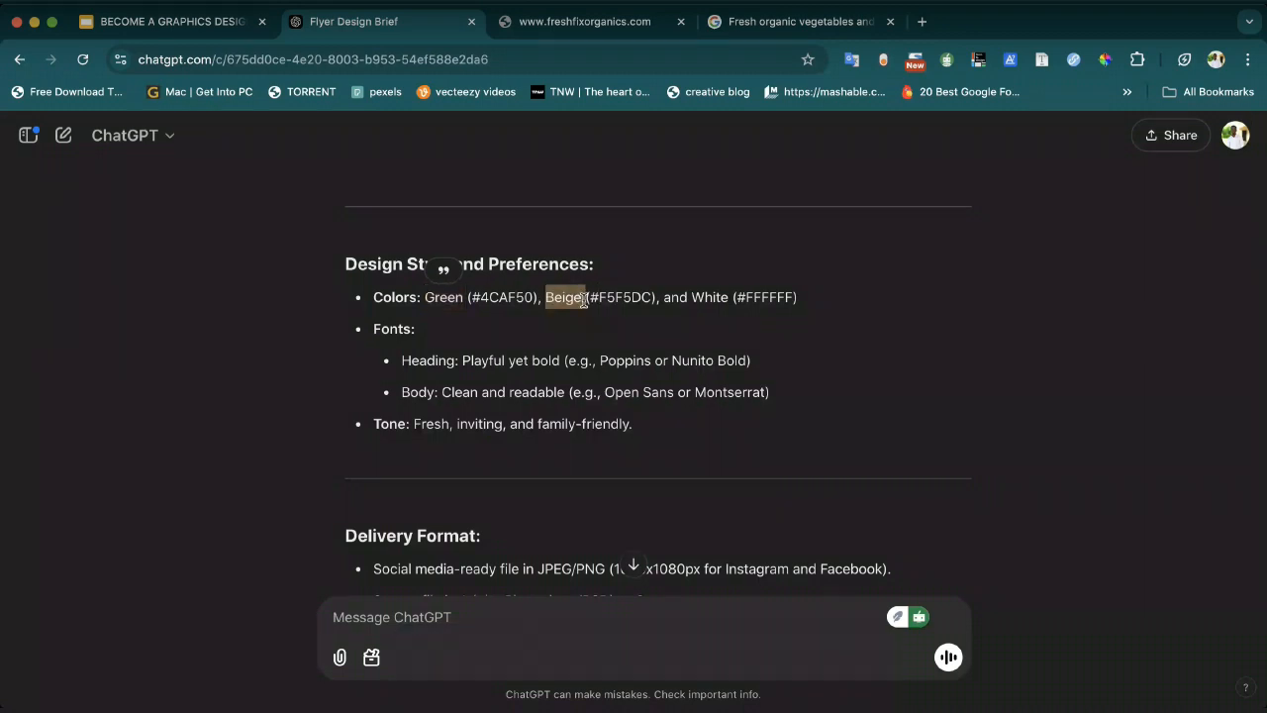
pyautogui.click(571, 30)
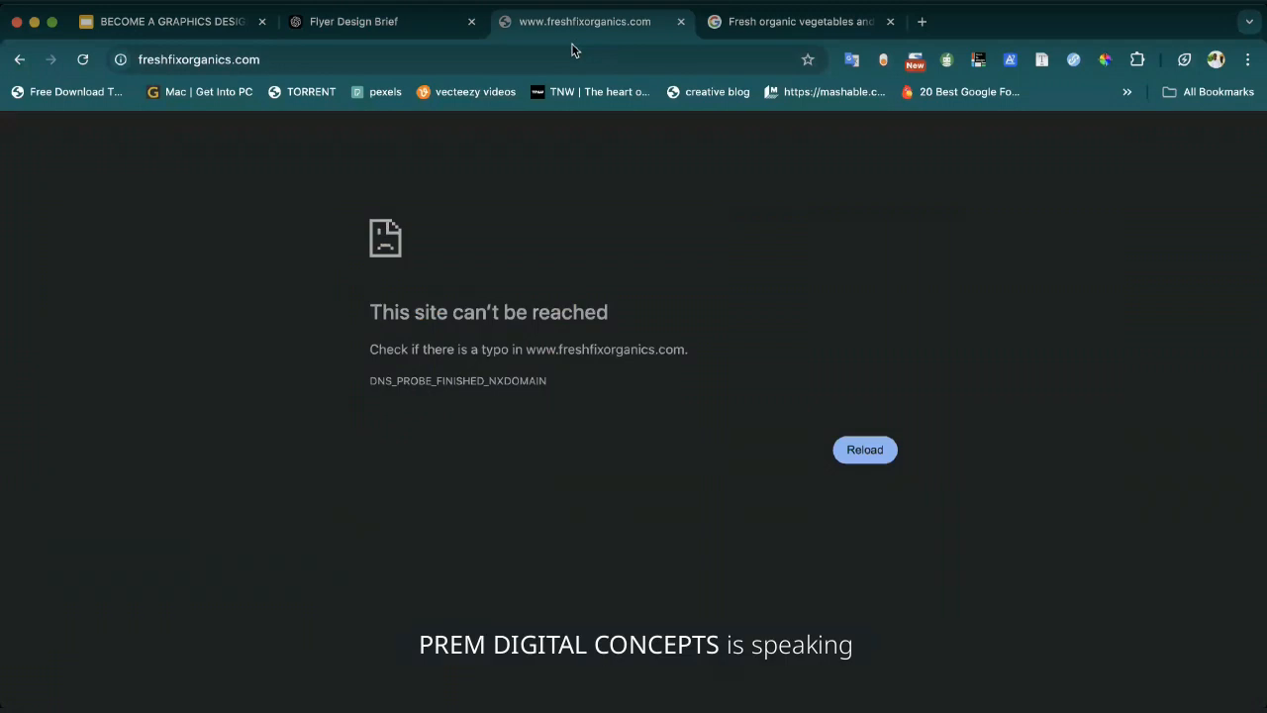
pyautogui.click(523, 62)
pyautogui.press('cmd+v')
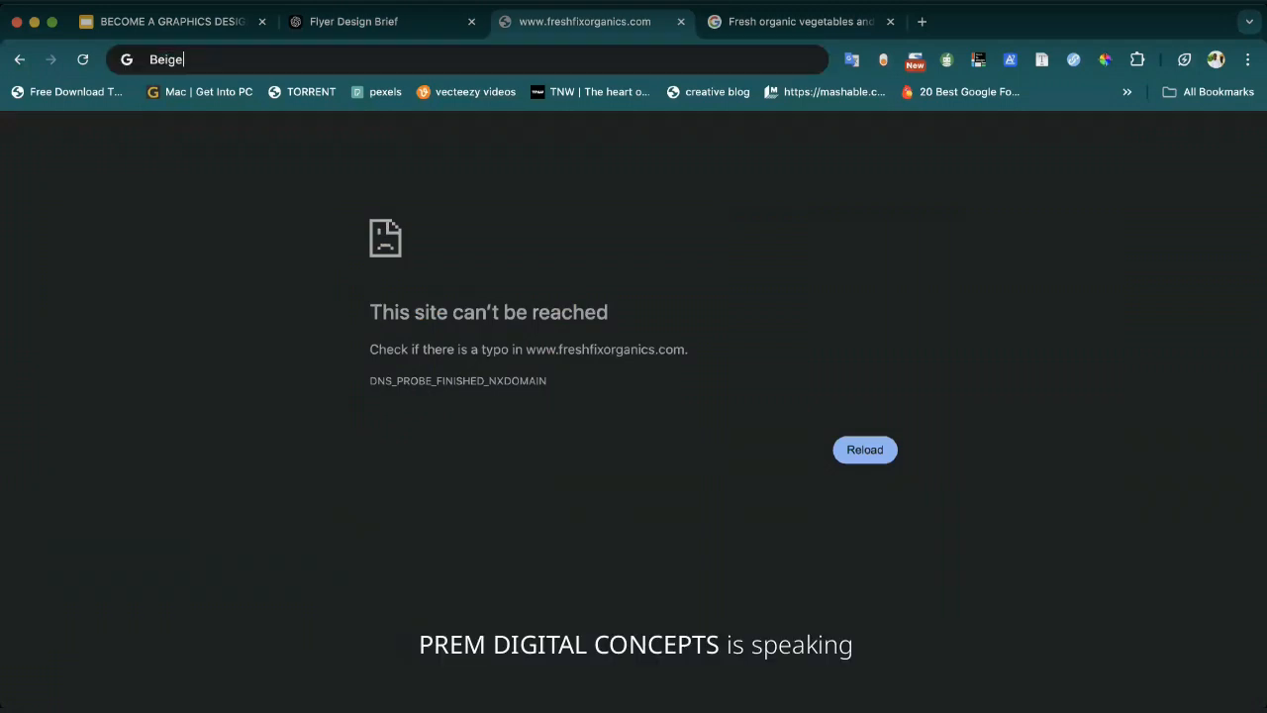
pyautogui.click(458, 172)
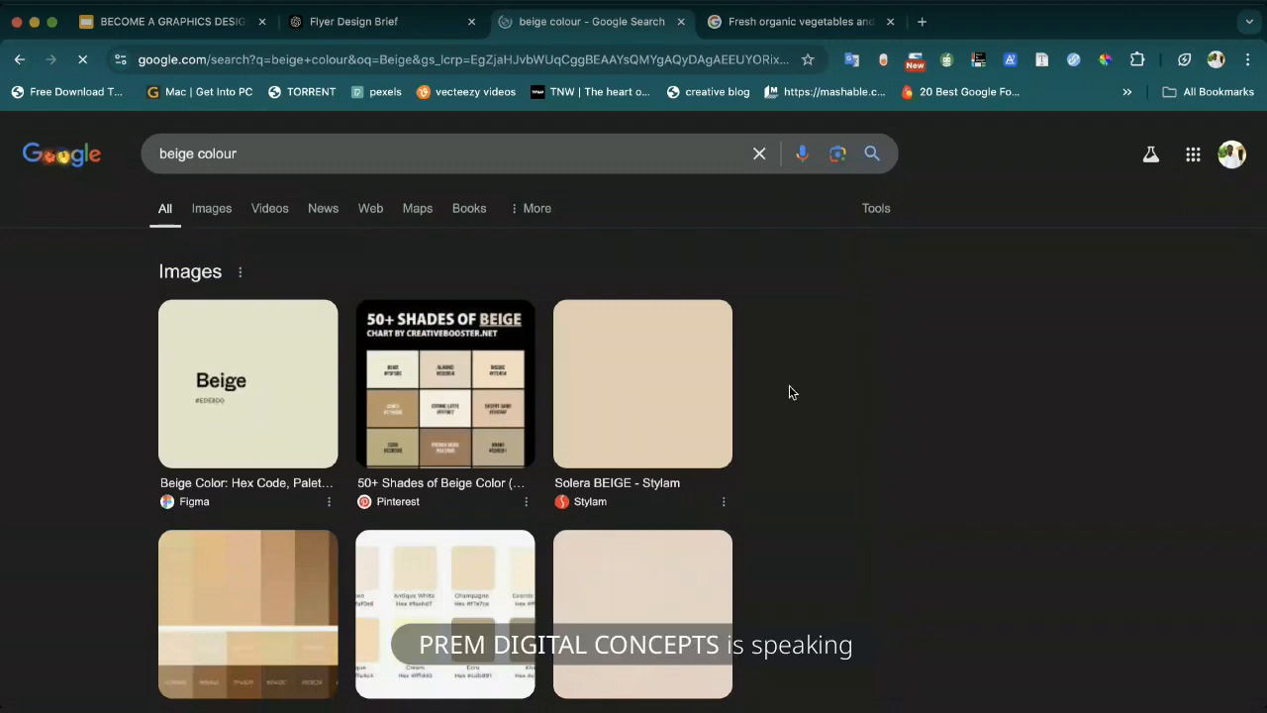
# Open the Figma "Beige Color: Hex Code, Palettes & Meaning" image preview and examine the beige shades in the search results.
pyautogui.click(335, 401)
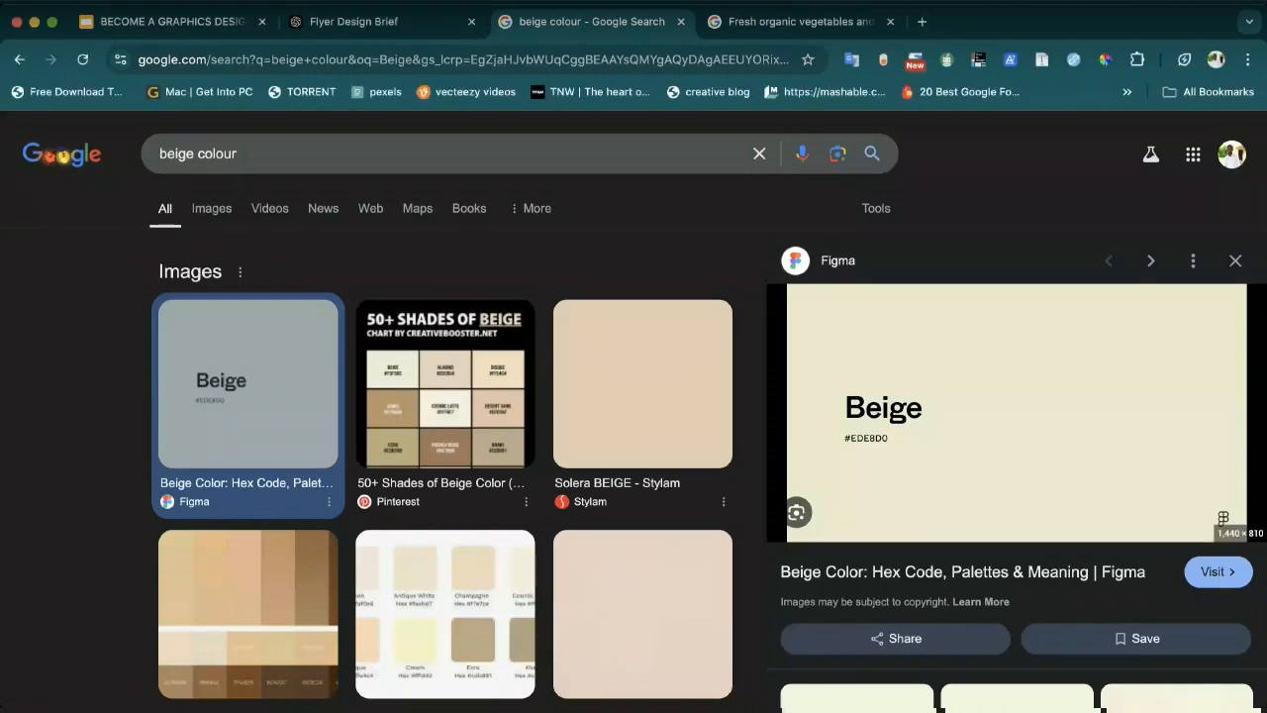
pyautogui.scroll(-1, 524, 492)
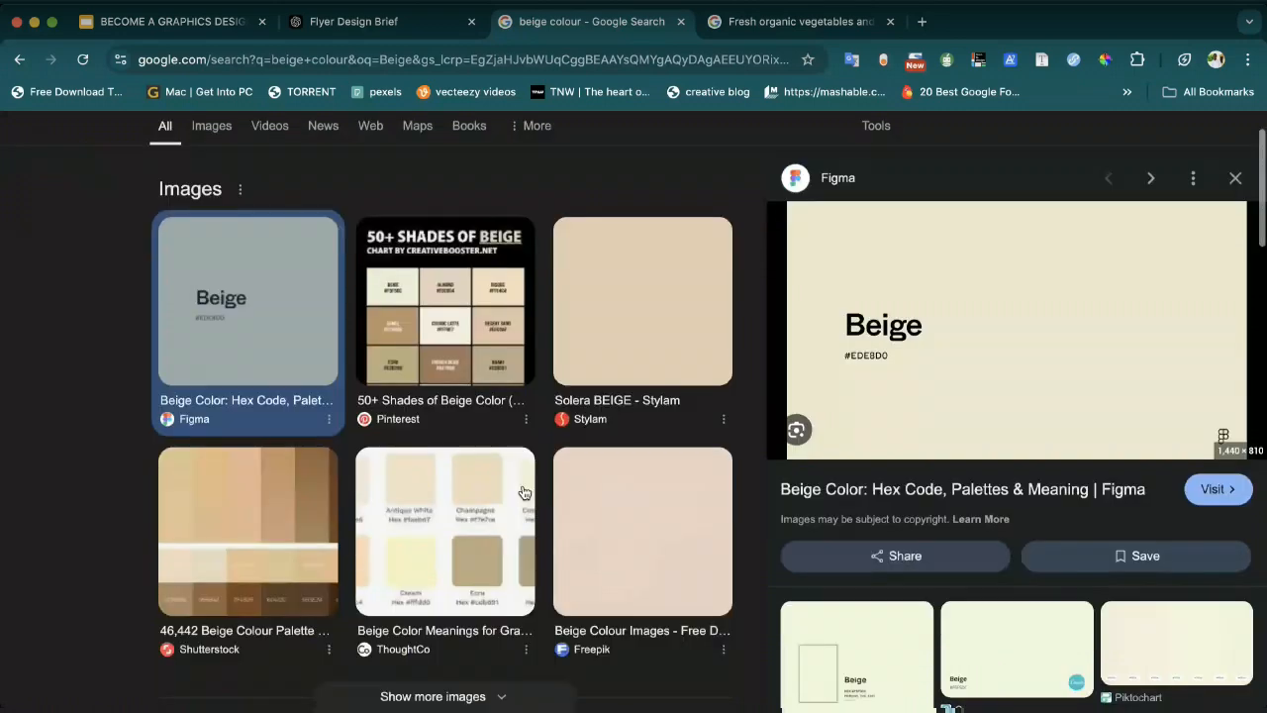
pyautogui.scroll(-2, 524, 491)
pyautogui.scroll(2, 525, 492)
pyautogui.scroll(1, 524, 492)
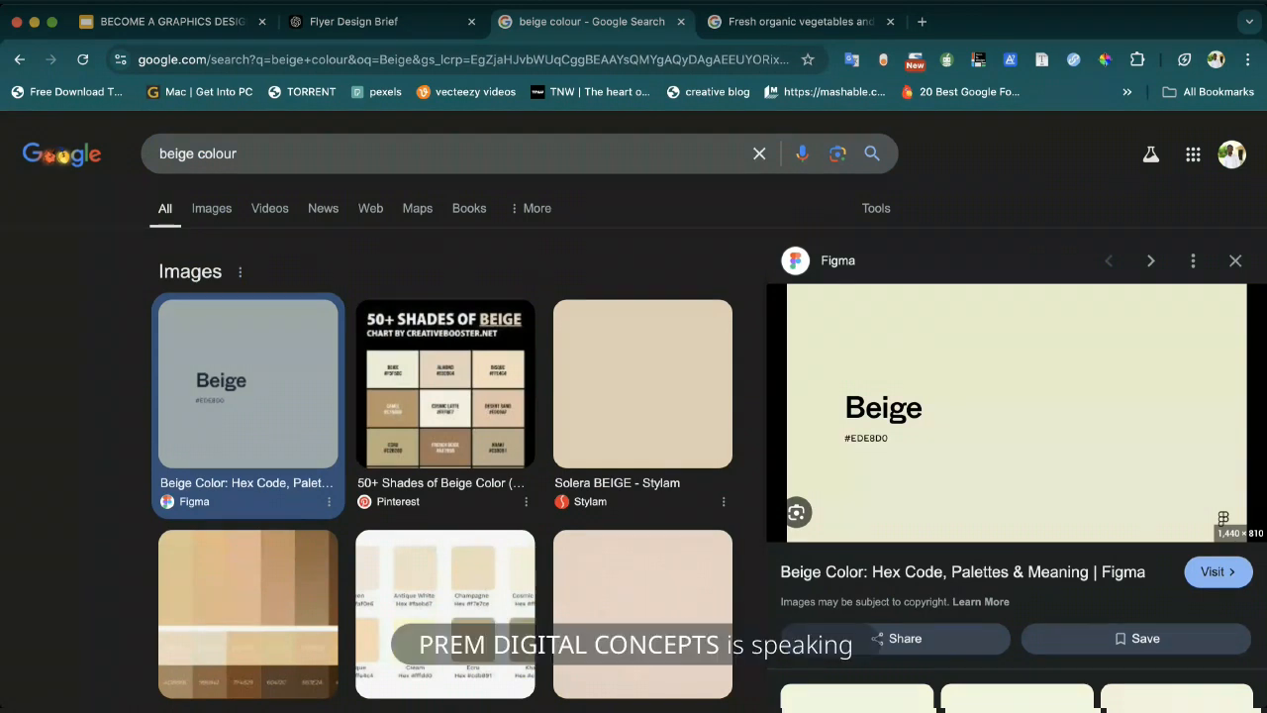
pyautogui.press('super+Tab')
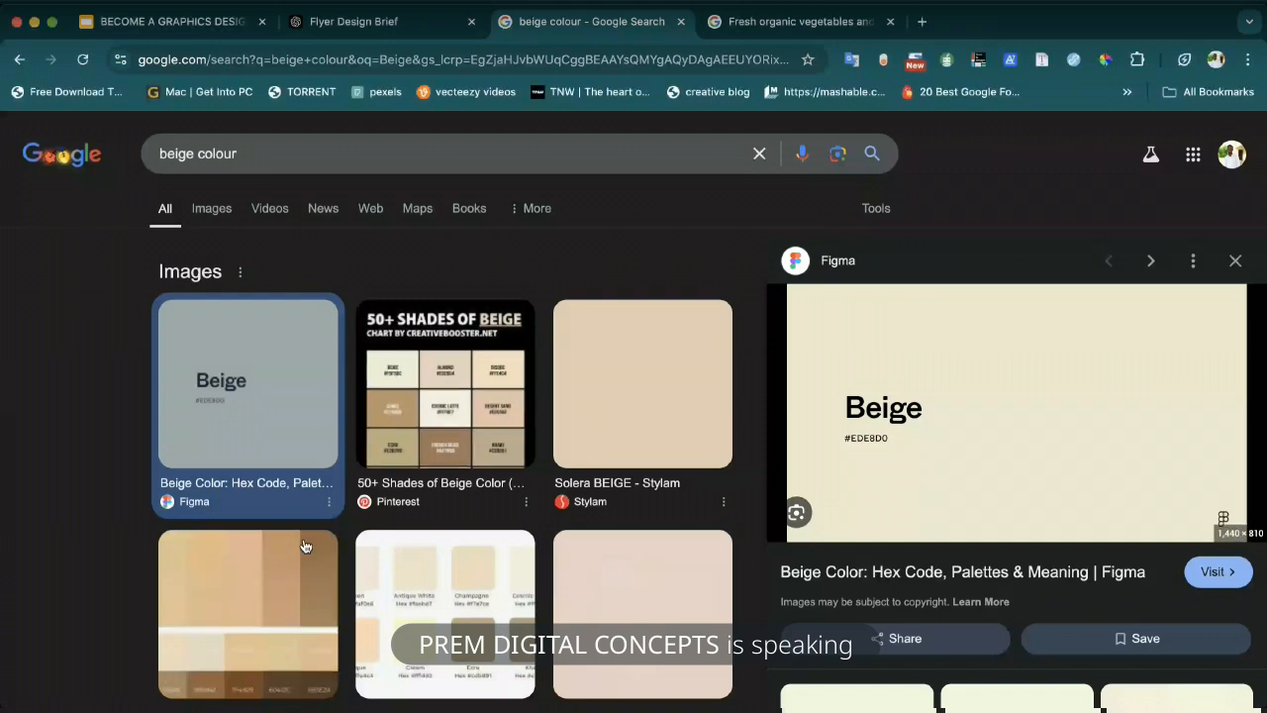
pyautogui.scroll(-2, 392, 371)
pyautogui.scroll(1, 303, 545)
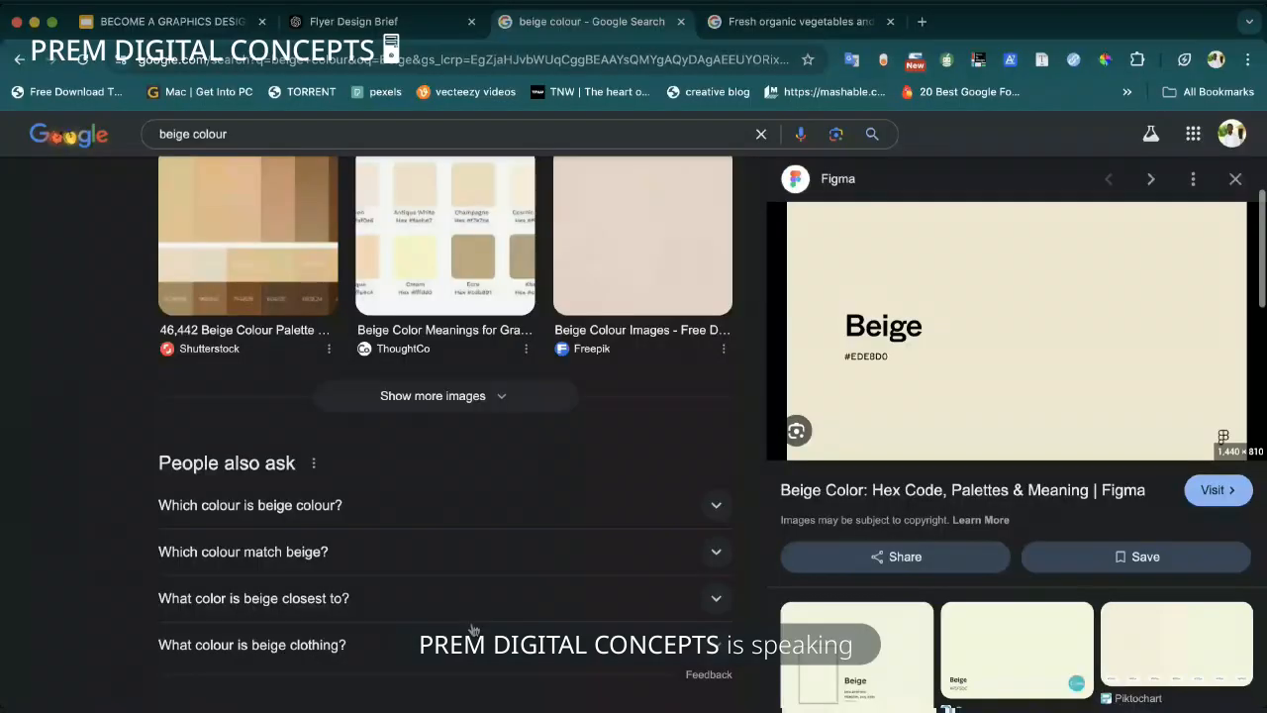
# Open the full Google Images results for "beige colour" and examine the different beige shades and palettes.
pyautogui.scroll(5, 838, 485)
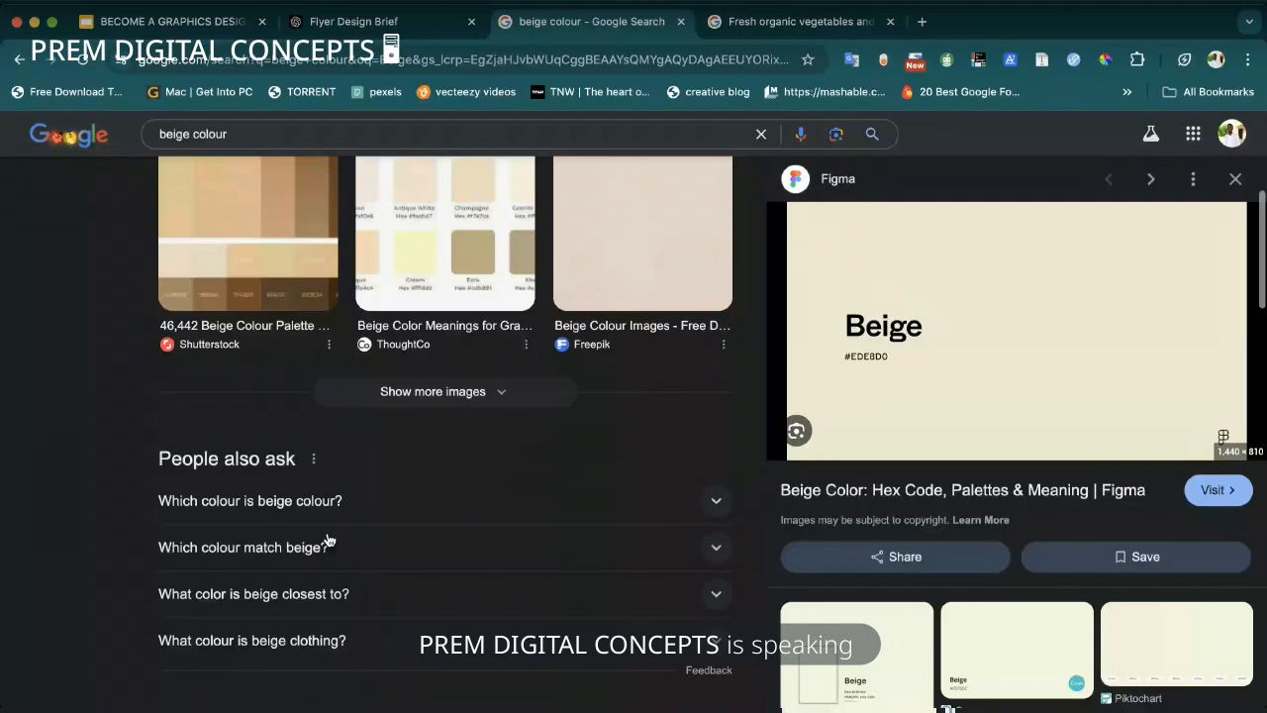
pyautogui.click(458, 390)
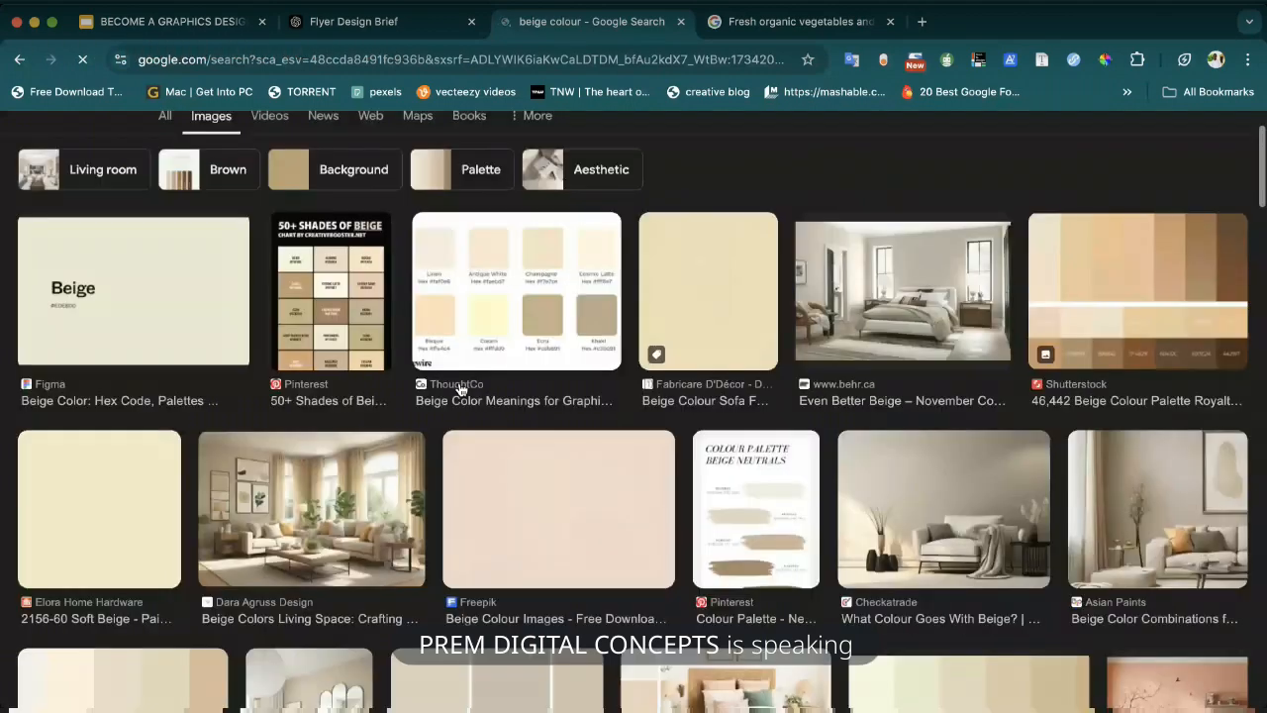
pyautogui.scroll(1, 461, 389)
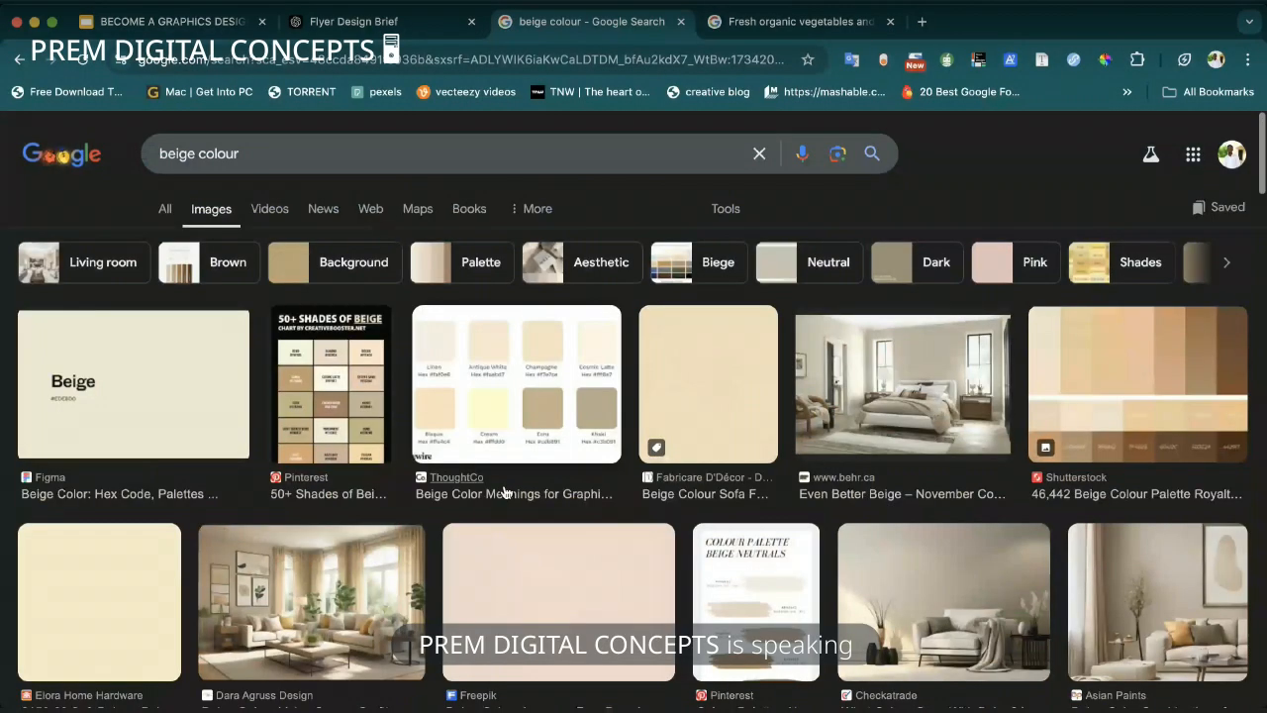
pyautogui.scroll(-5, 503, 492)
pyautogui.scroll(-4, 587, 545)
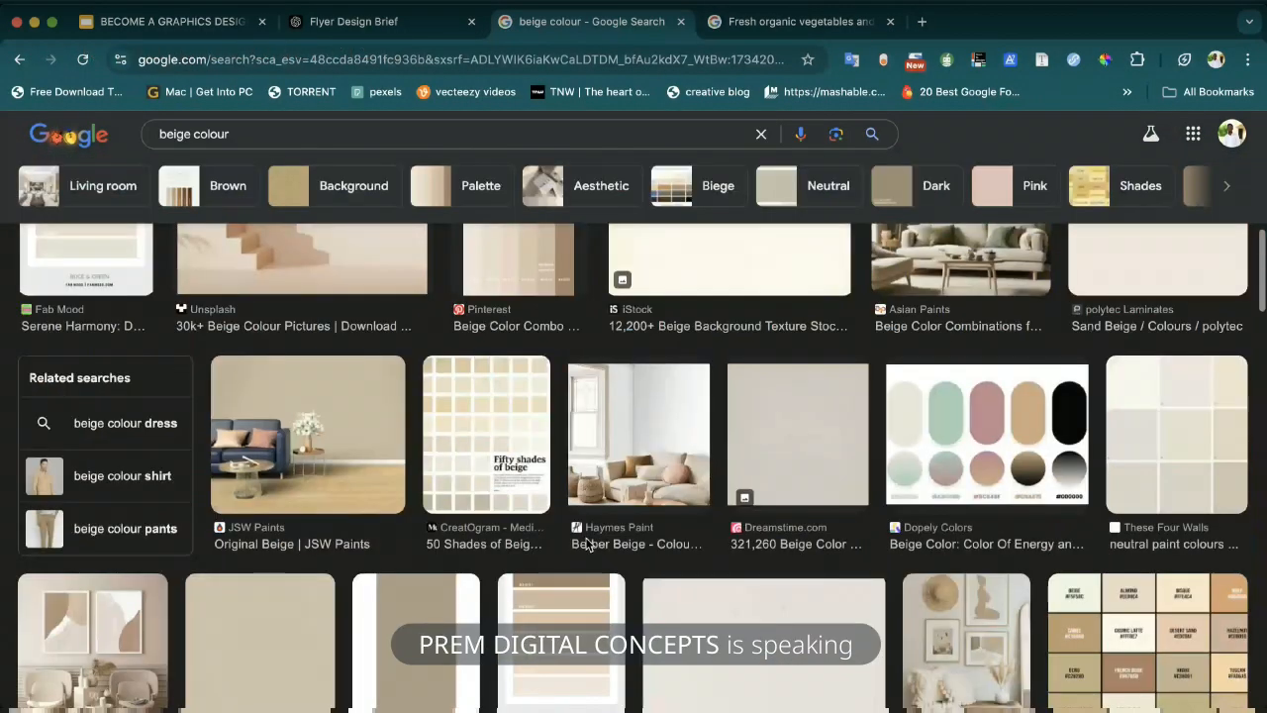
pyautogui.scroll(4, 587, 546)
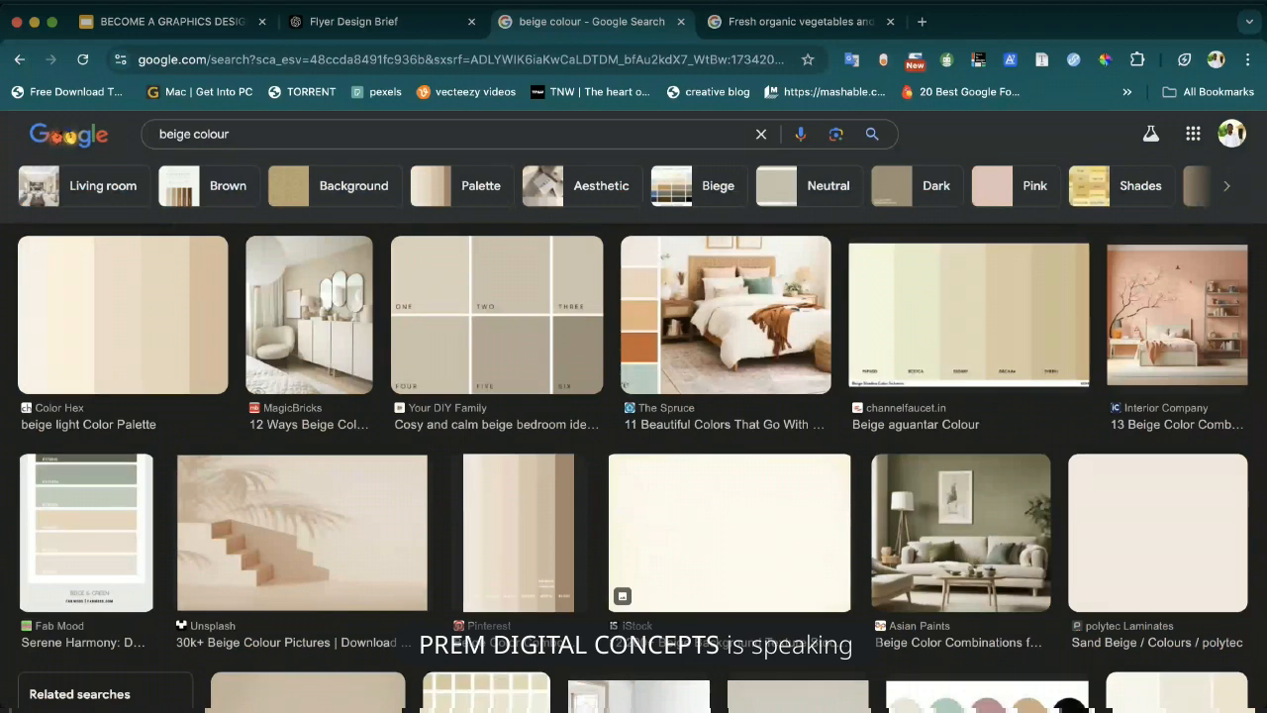
# Return to the ChatGPT flyer brief and read its Delivery Format section and closing line.
pyautogui.click(367, 23)
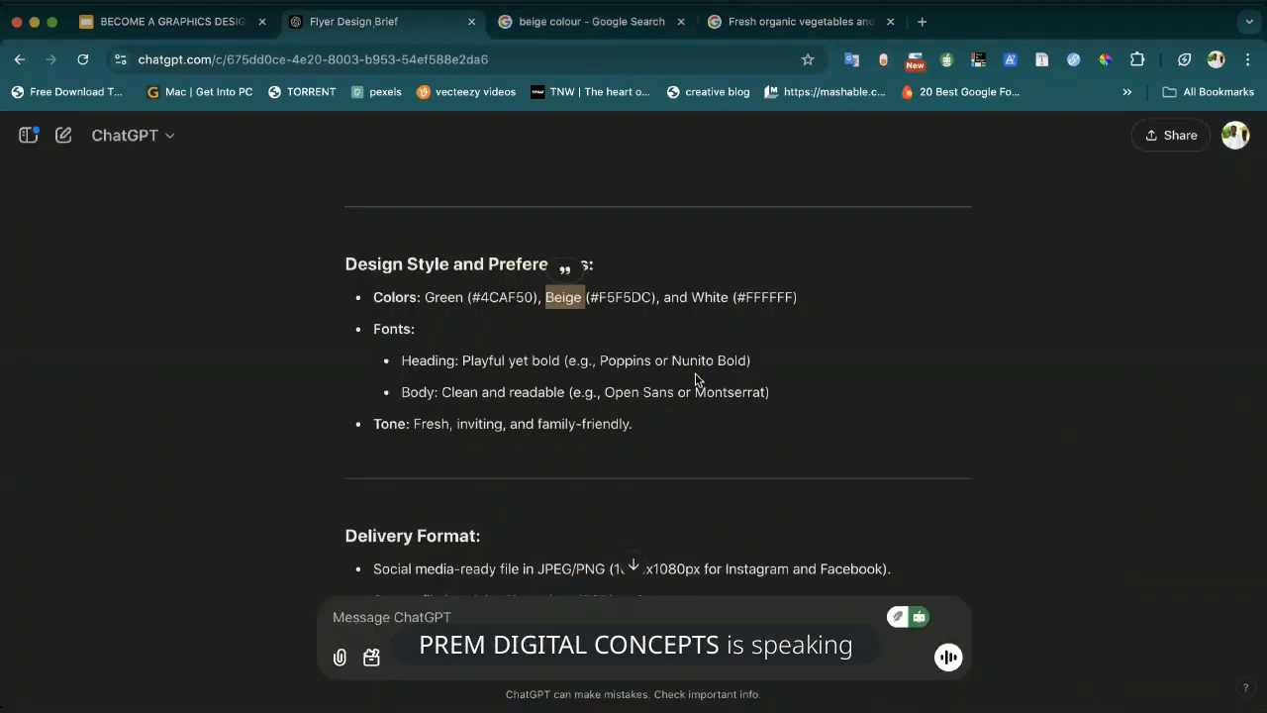
pyautogui.scroll(-4, 695, 379)
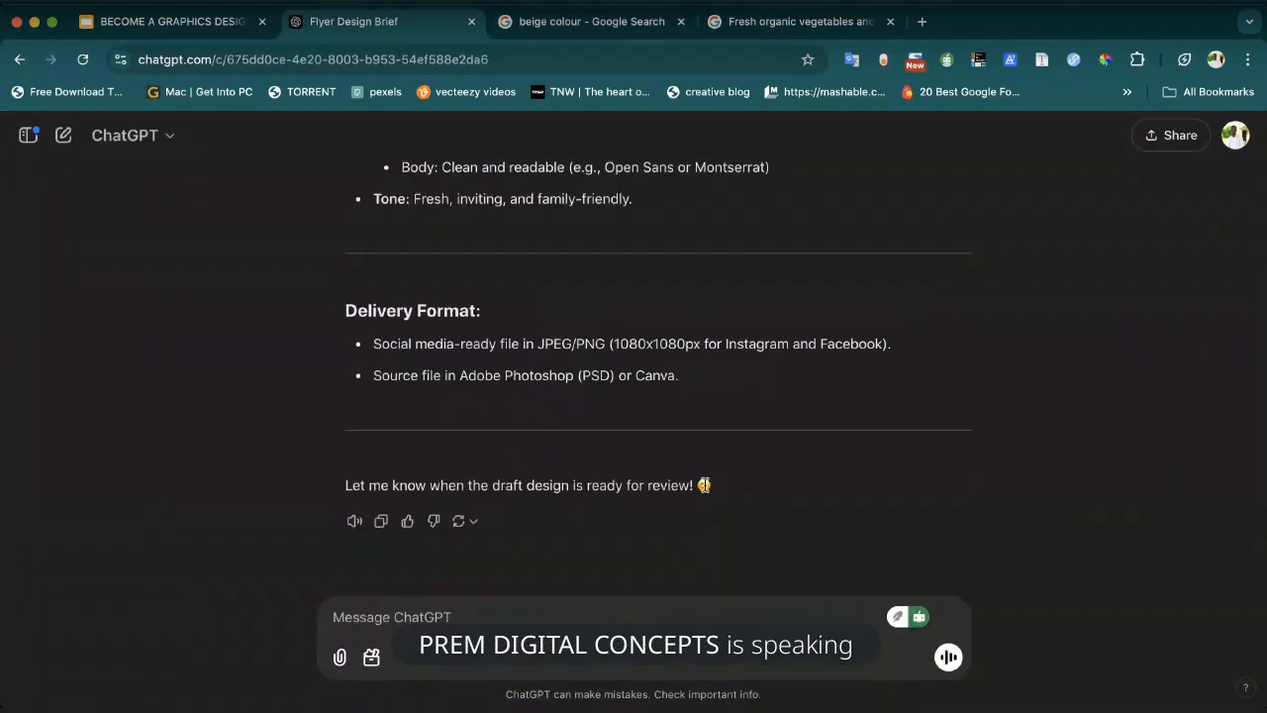
pyautogui.moveTo(713, 485); pyautogui.dragTo(567, 481)
pyautogui.click(469, 431)
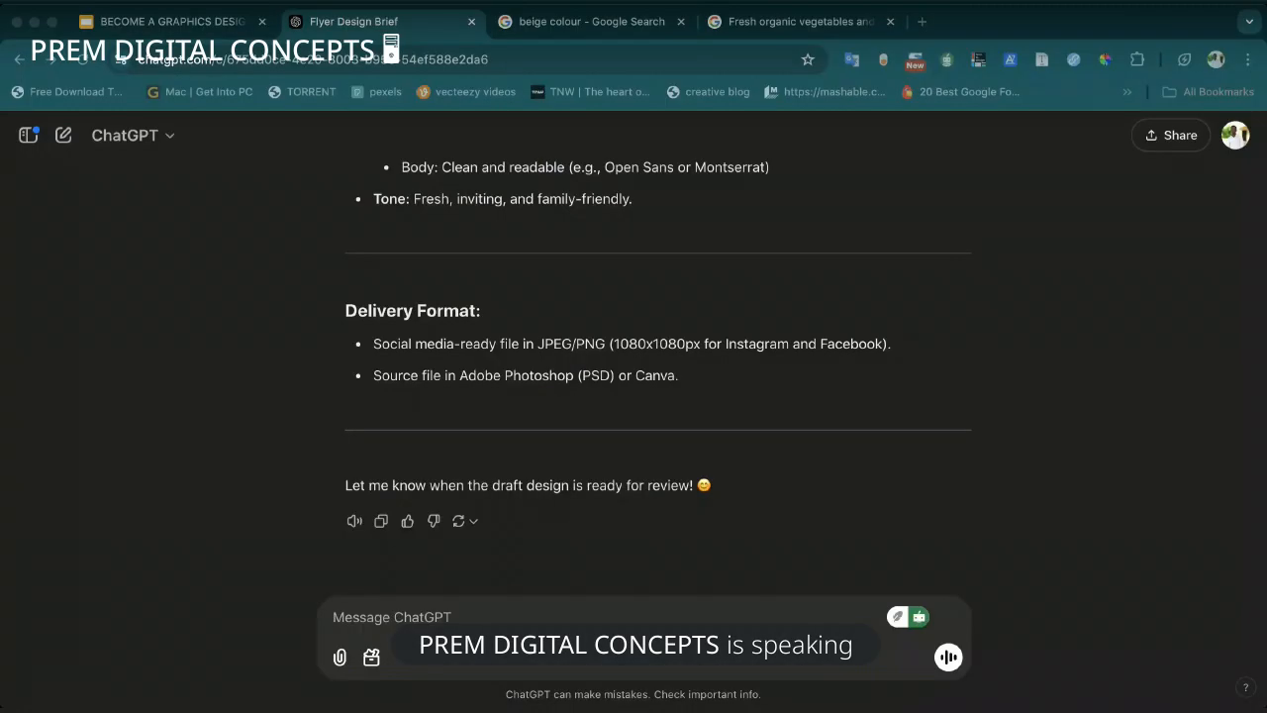
# Look back through the FreshFix Organics task and the earlier general flyer brief up to its Visual Elements/Imagery section.
pyautogui.scroll(1, 486, 330)
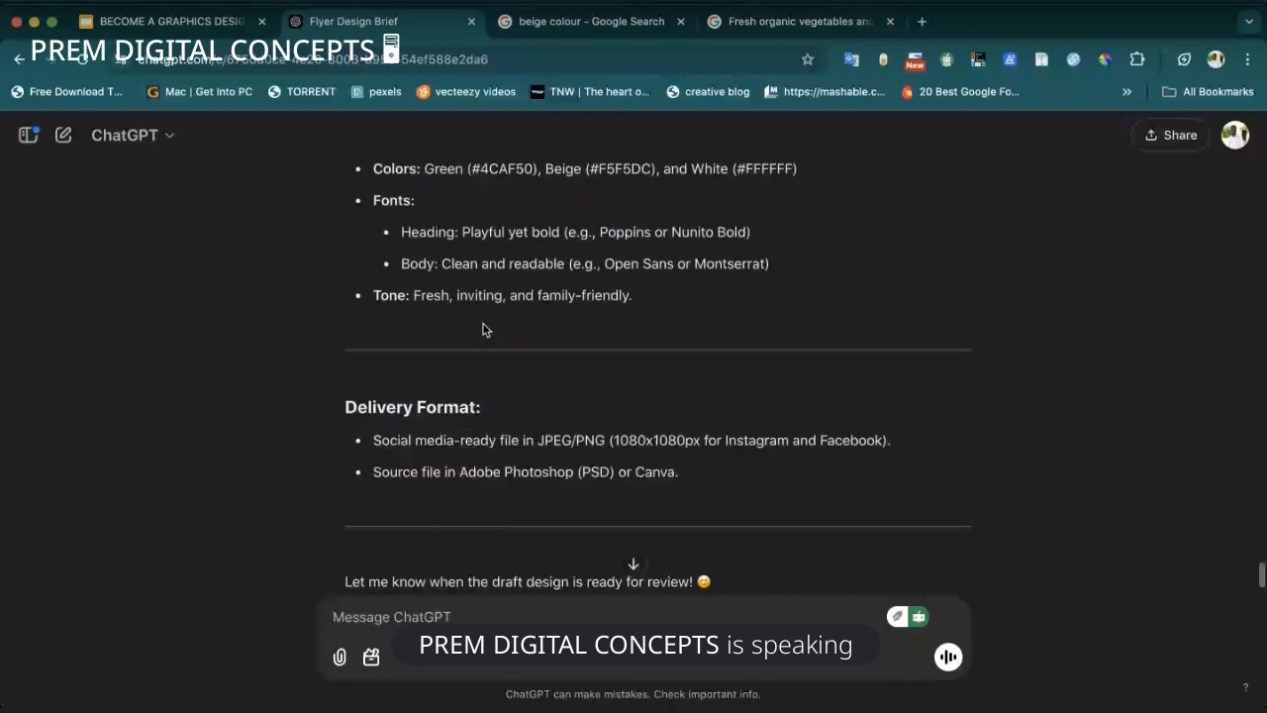
pyautogui.scroll(10, 486, 330)
pyautogui.scroll(-4, 486, 328)
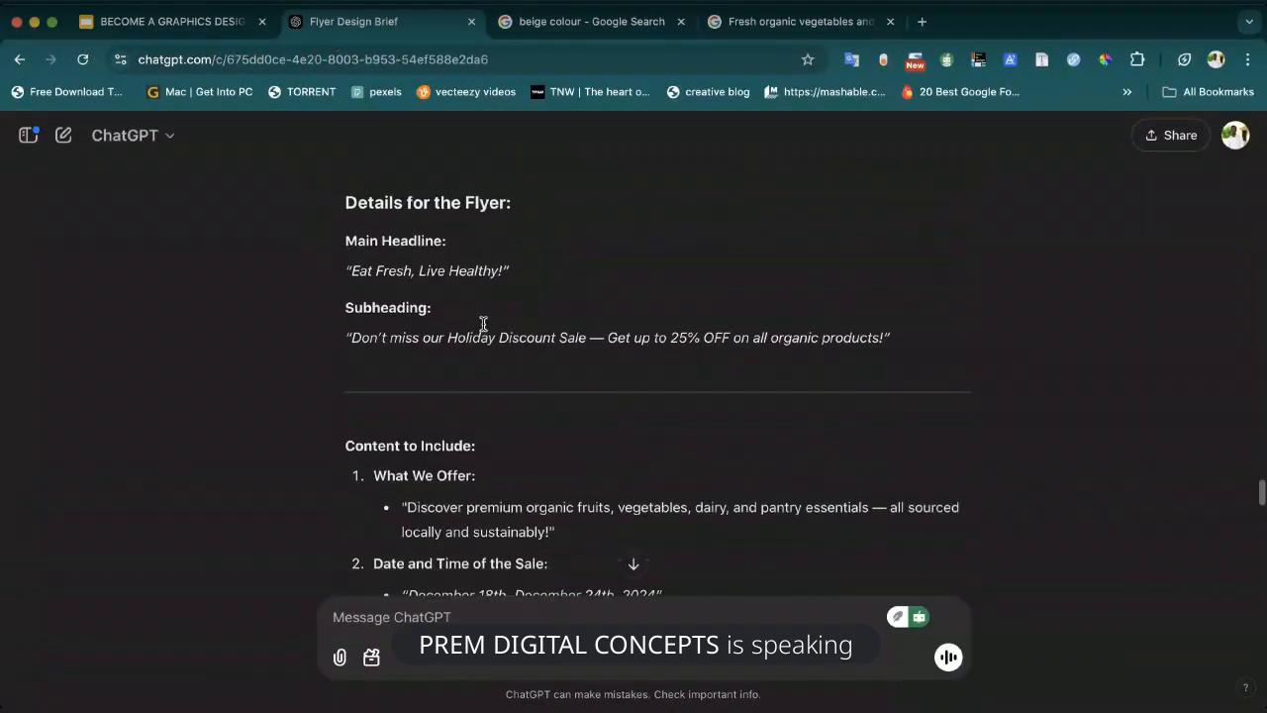
pyautogui.scroll(1, 483, 323)
pyautogui.scroll(10, 483, 324)
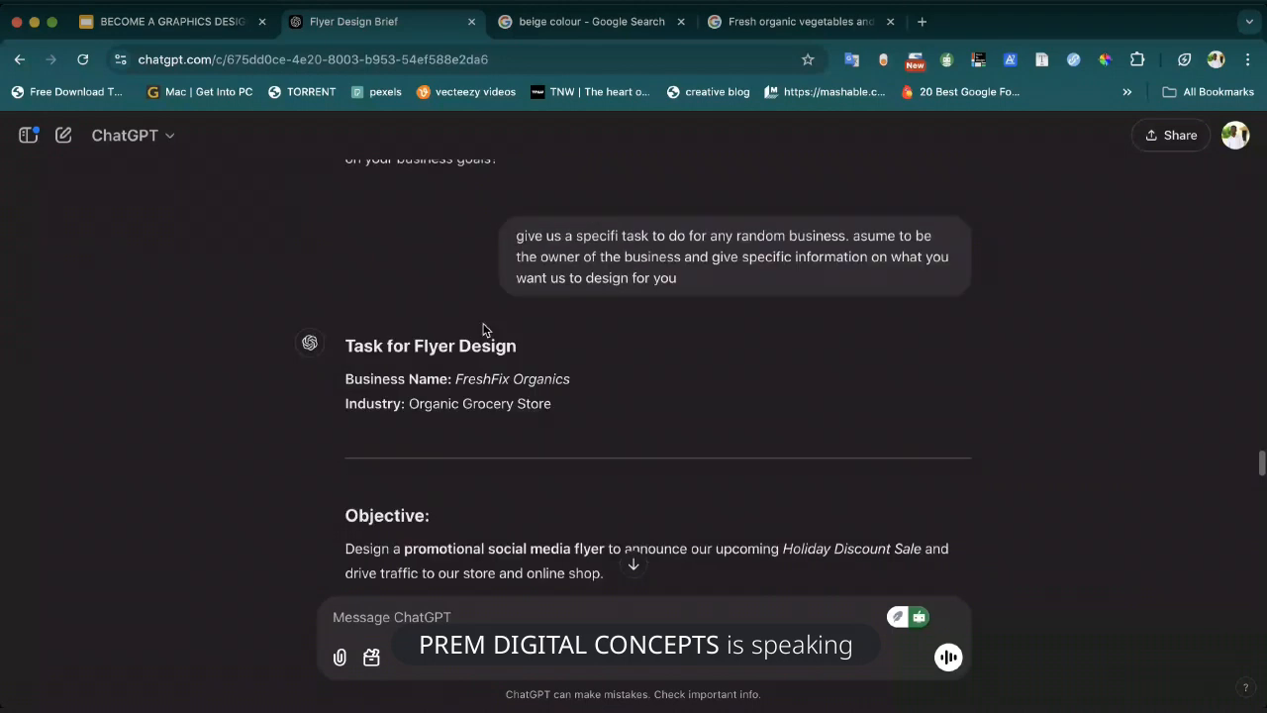
pyautogui.scroll(-2, 483, 325)
pyautogui.scroll(4, 483, 326)
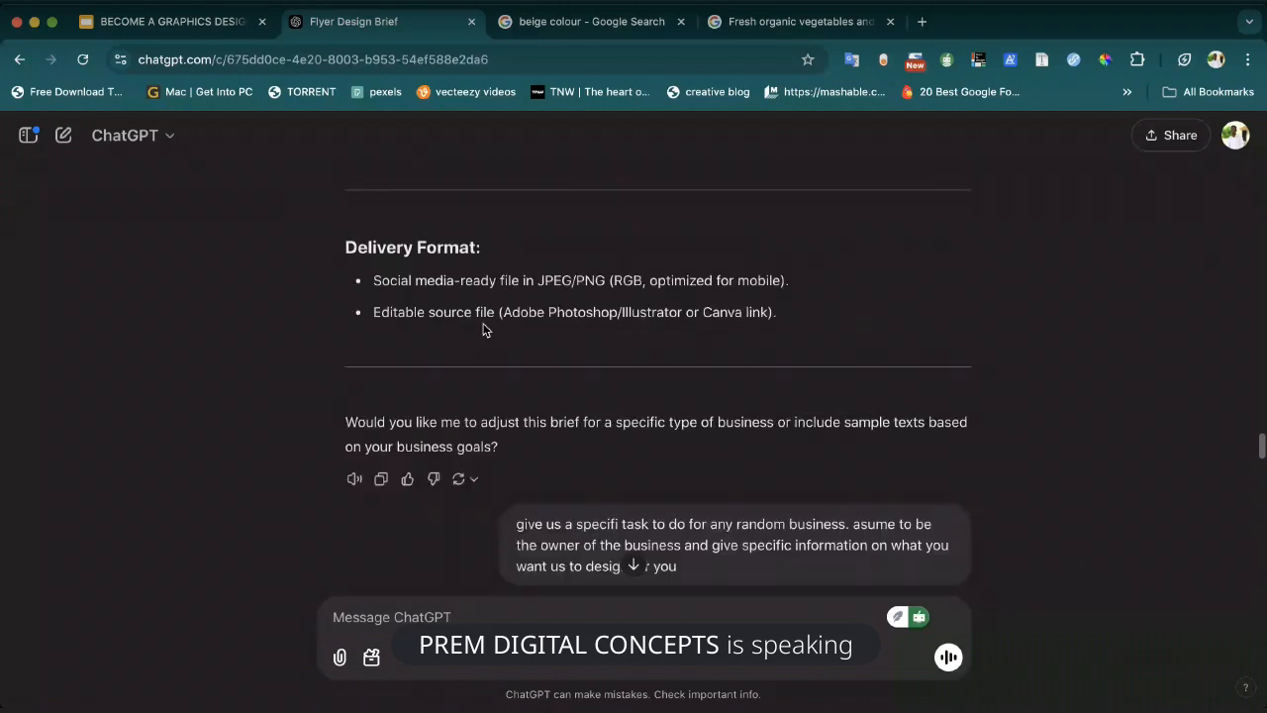
pyautogui.scroll(1, 484, 329)
pyautogui.scroll(4, 483, 327)
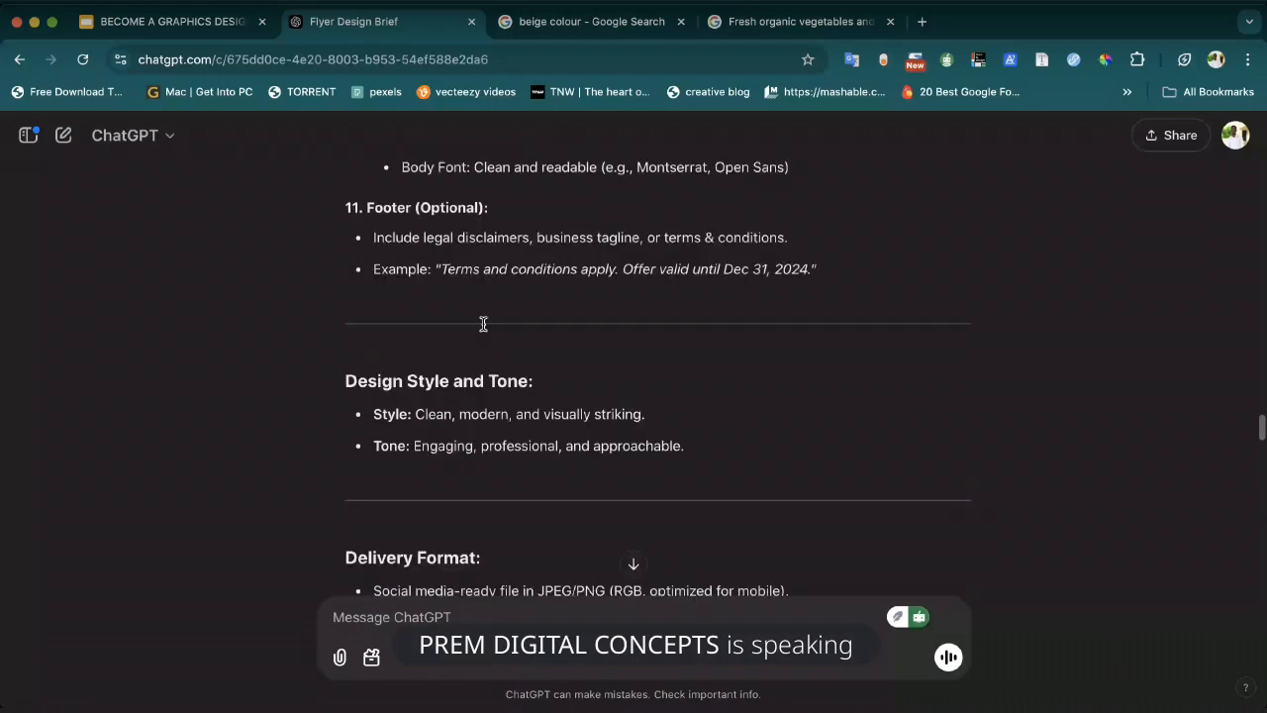
pyautogui.scroll(5, 483, 324)
pyautogui.scroll(10, 483, 325)
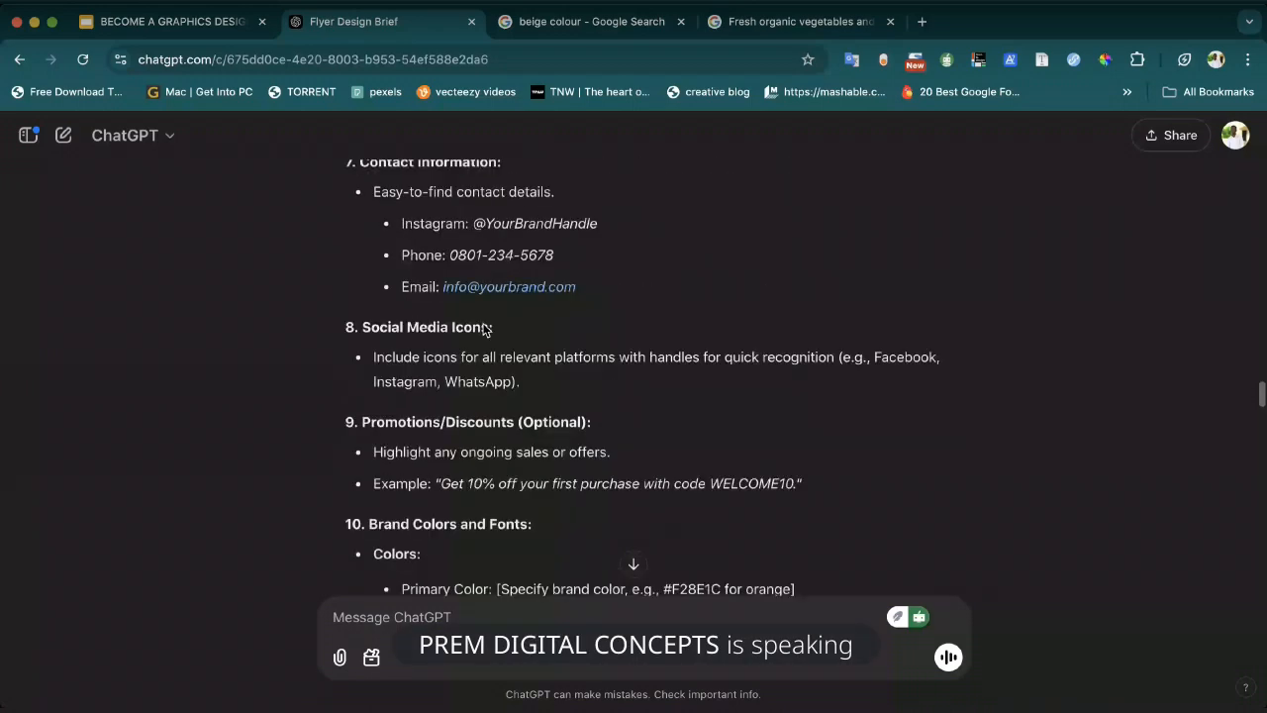
pyautogui.scroll(4, 483, 325)
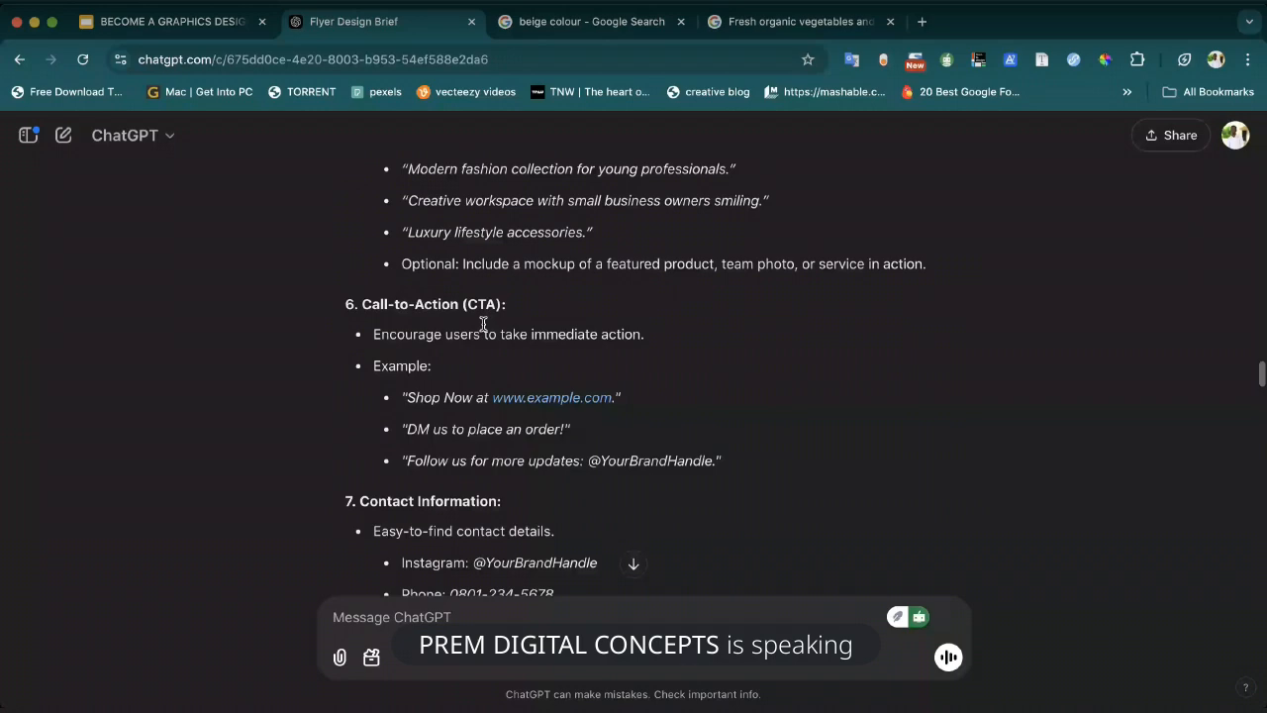
pyautogui.scroll(2, 483, 323)
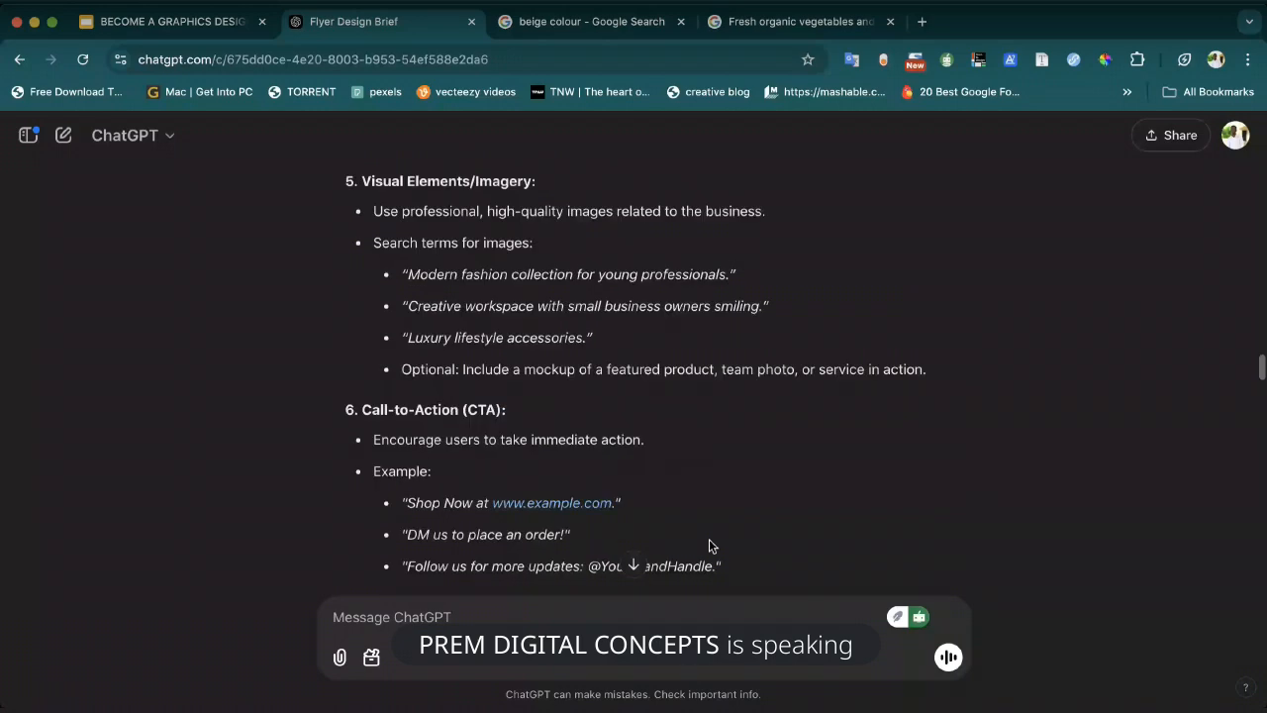
# Switch to the BECOME A GRAPHICS DESIGNER 2.0 presentation and review the "How to Design Flyers" slides 47 to 49, ending on the flyer size point.
pyautogui.click(169, 29)
pyautogui.click(568, 426)
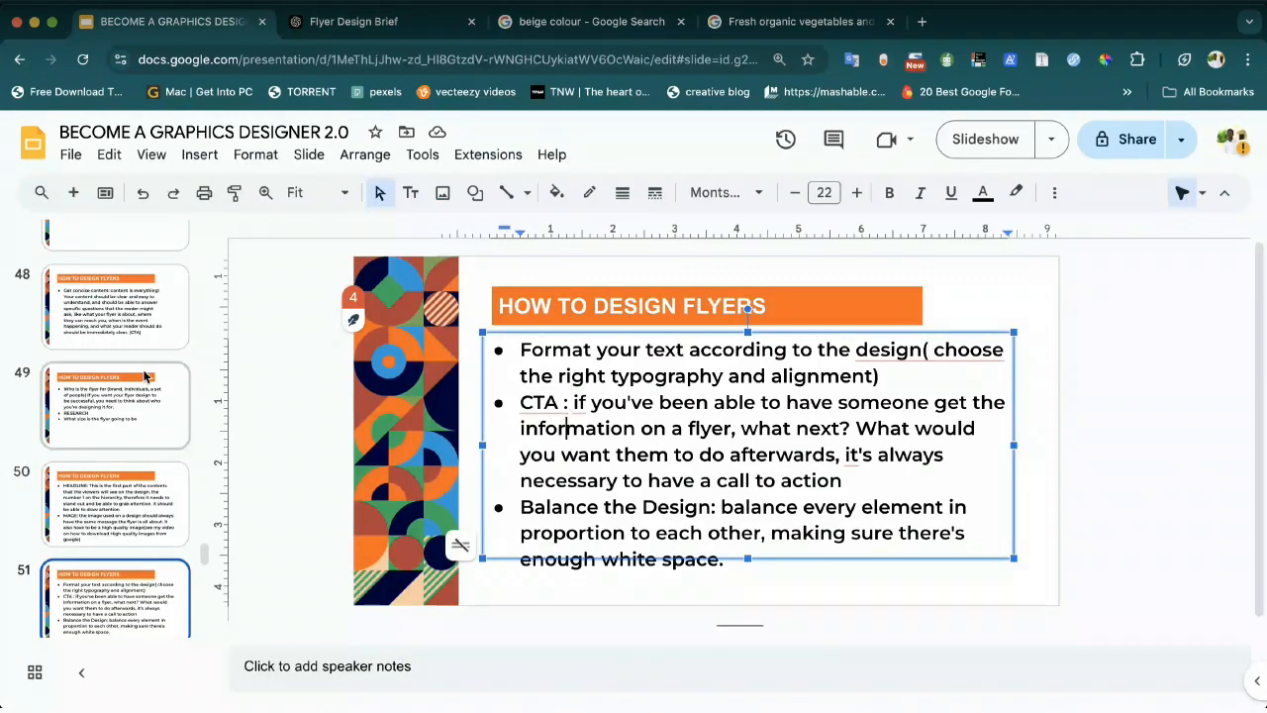
pyautogui.scroll(1, 109, 386)
pyautogui.scroll(2, 109, 386)
pyautogui.click(105, 379)
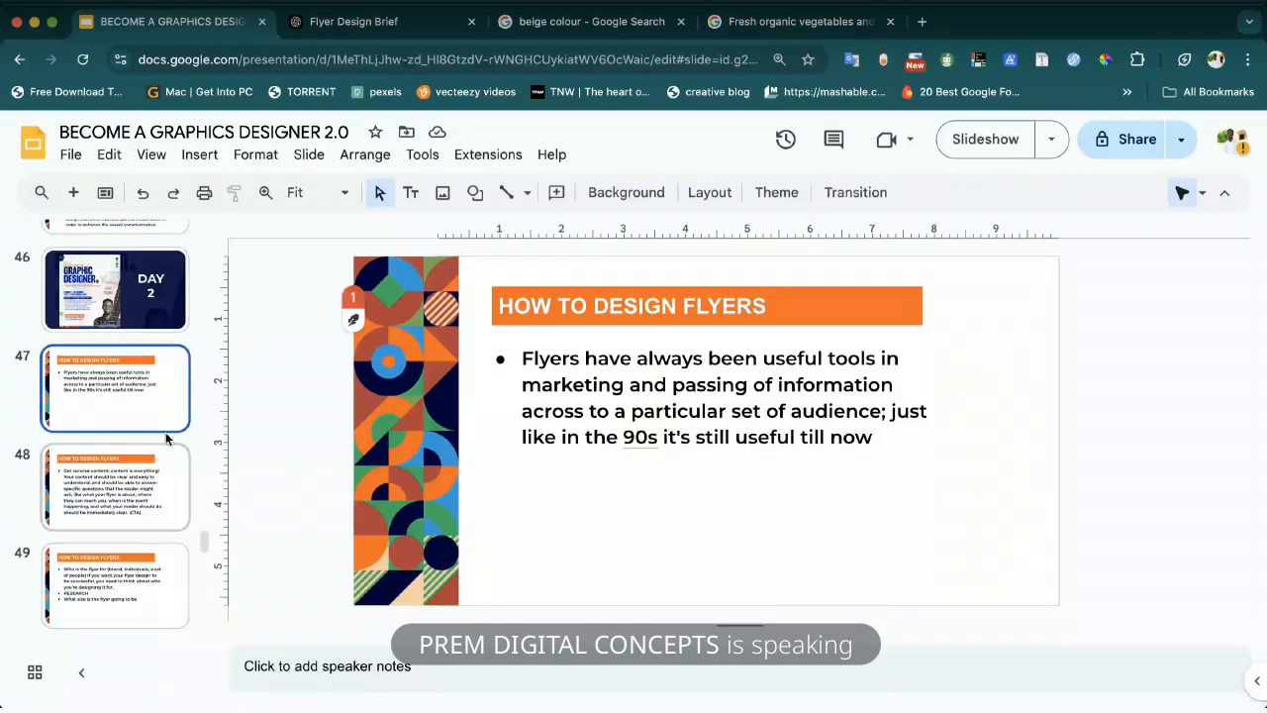
pyautogui.click(96, 522)
pyautogui.scroll(-2, 96, 524)
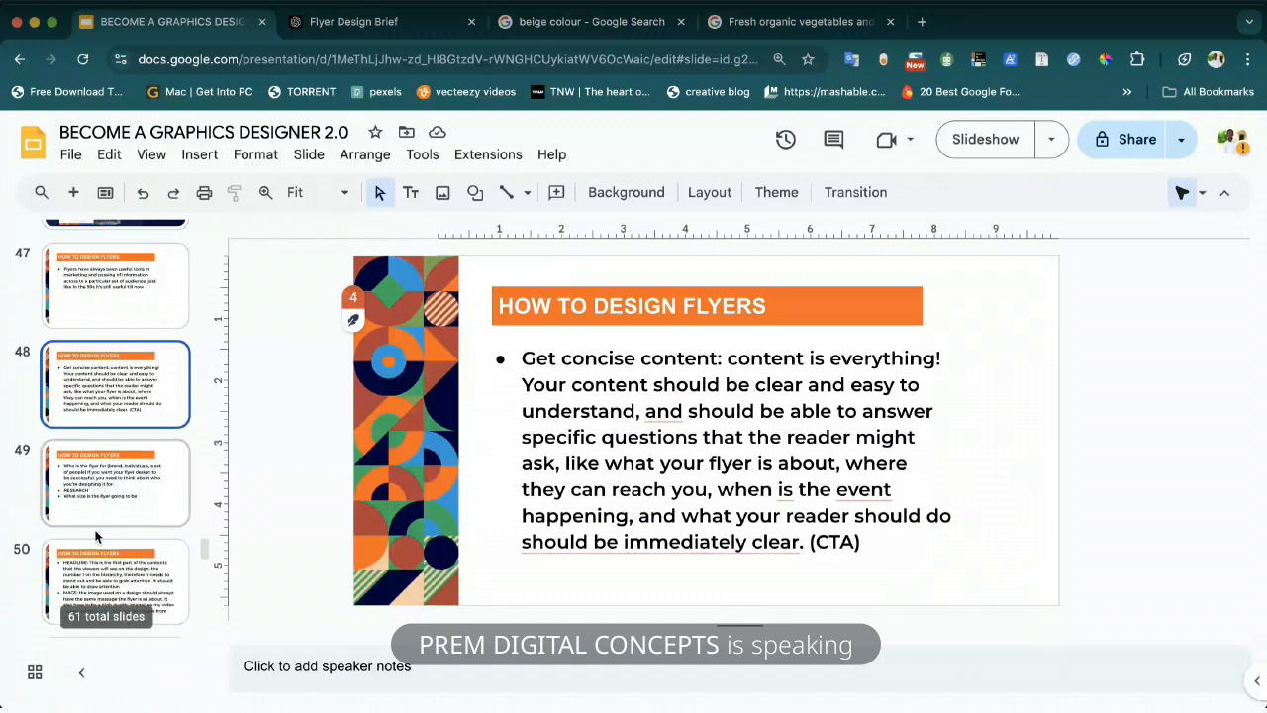
pyautogui.click(121, 449)
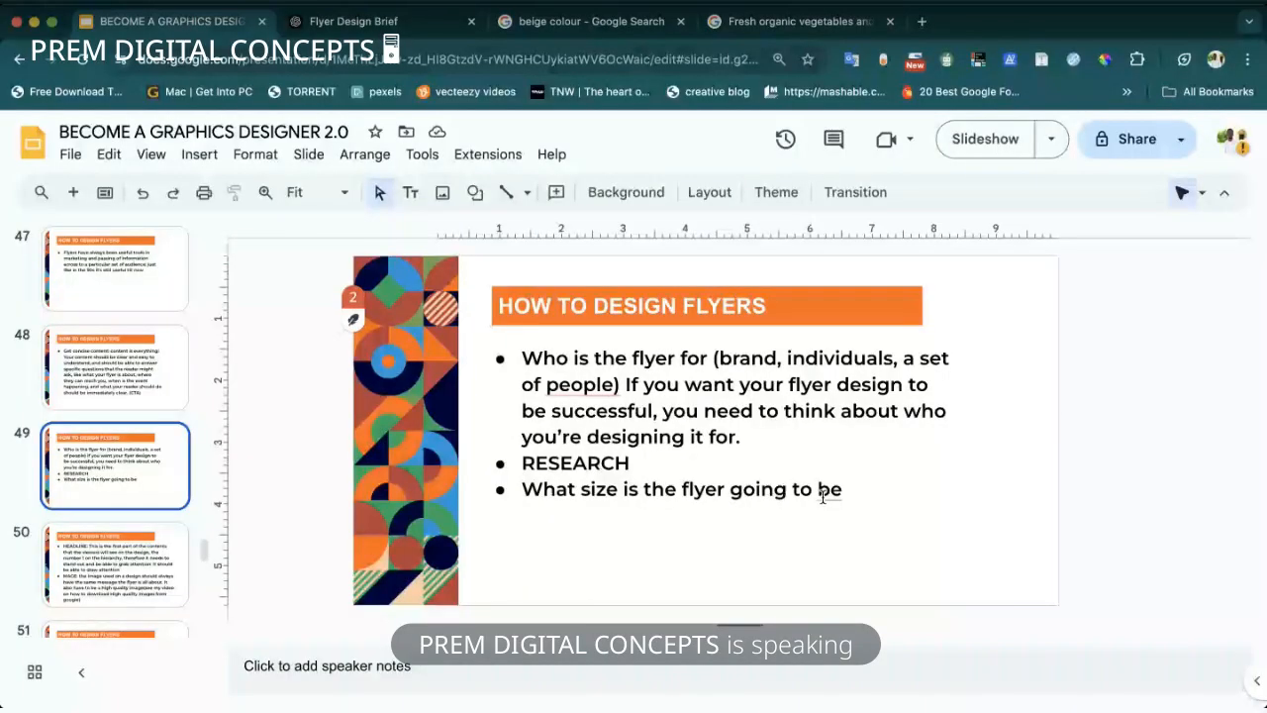
pyautogui.click(822, 495)
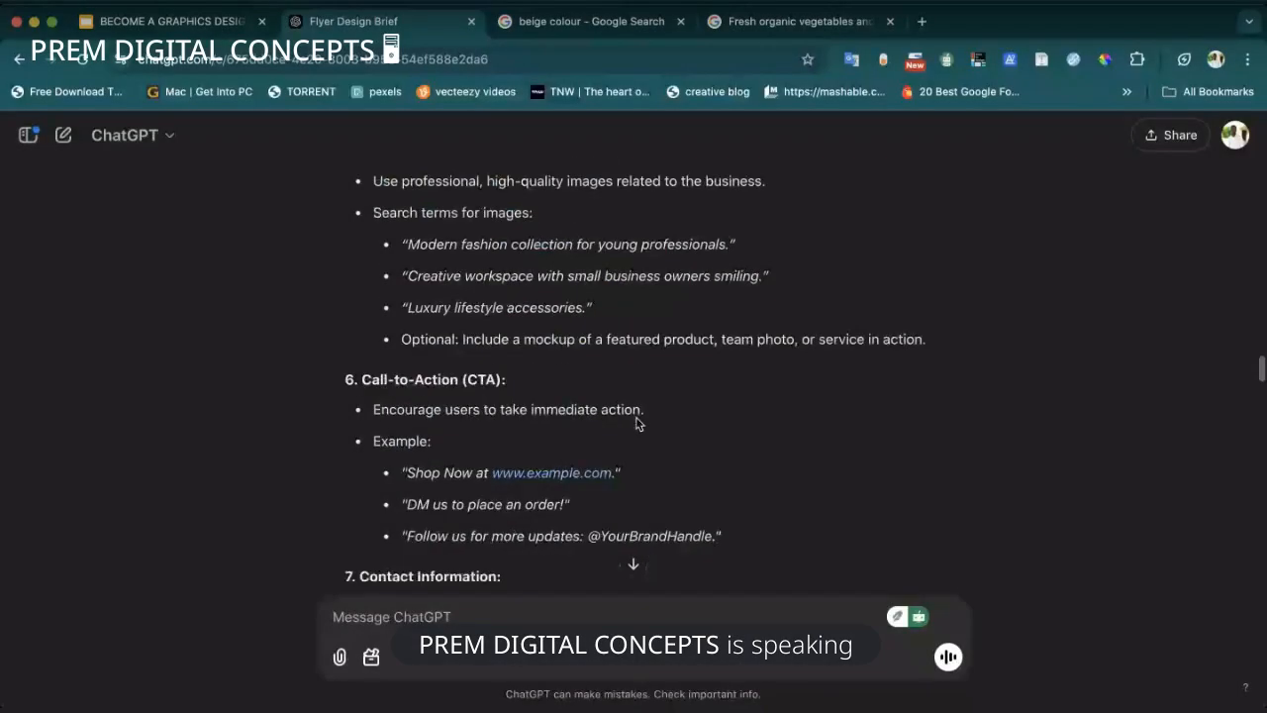
# Return to the ChatGPT brief, reread its design preferences, and highlight the 1080x1080px size under Delivery Format.
pyautogui.scroll(-3, 639, 424)
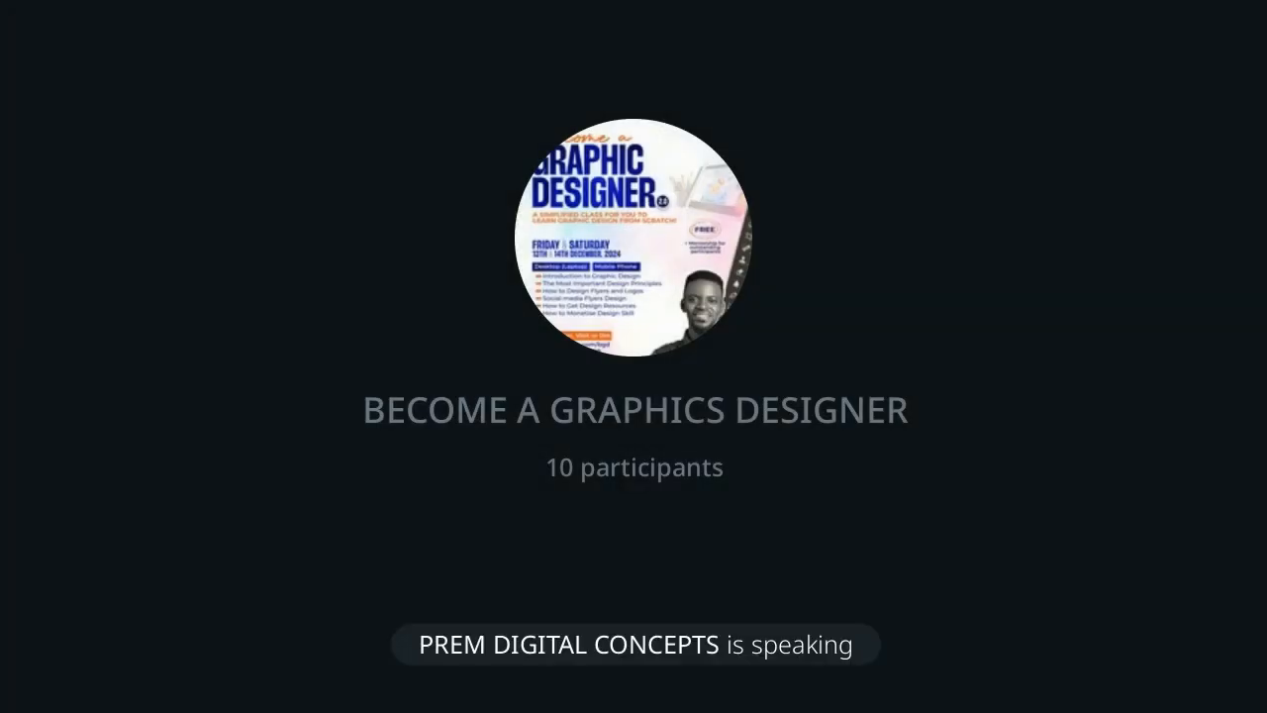
pyautogui.scroll(-2, 639, 465)
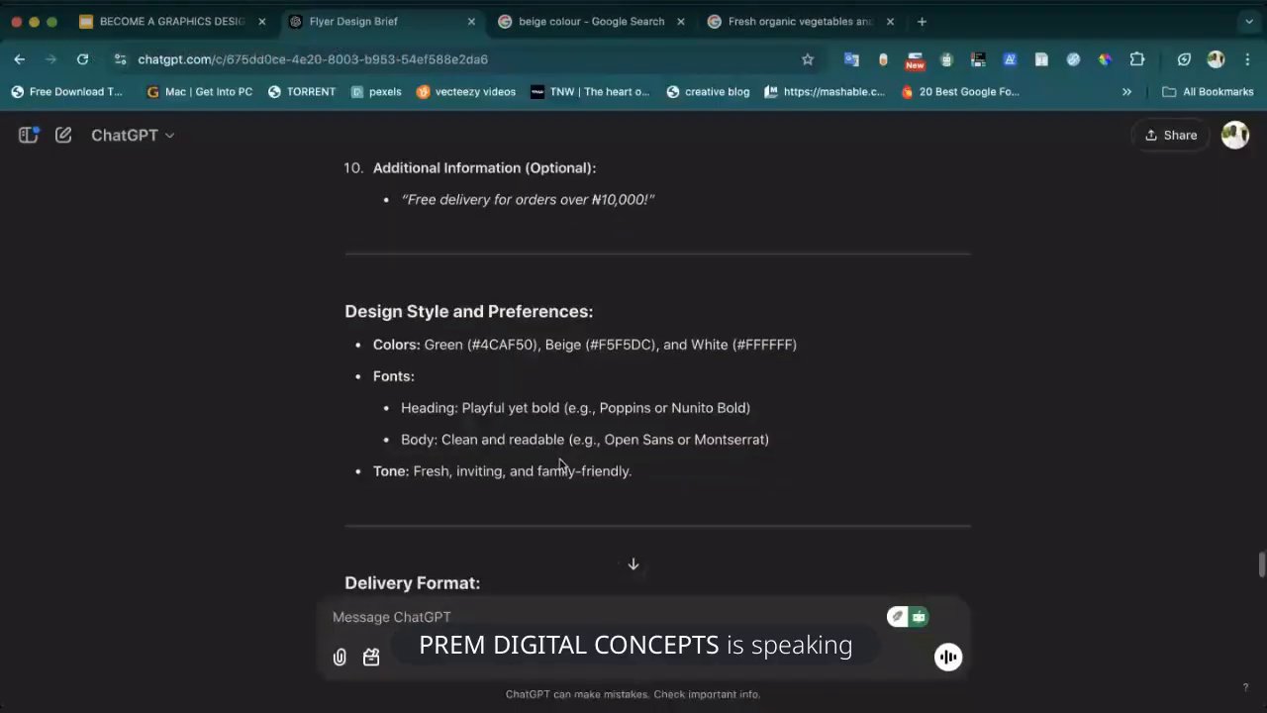
pyautogui.scroll(3, 561, 466)
pyautogui.scroll(3, 562, 465)
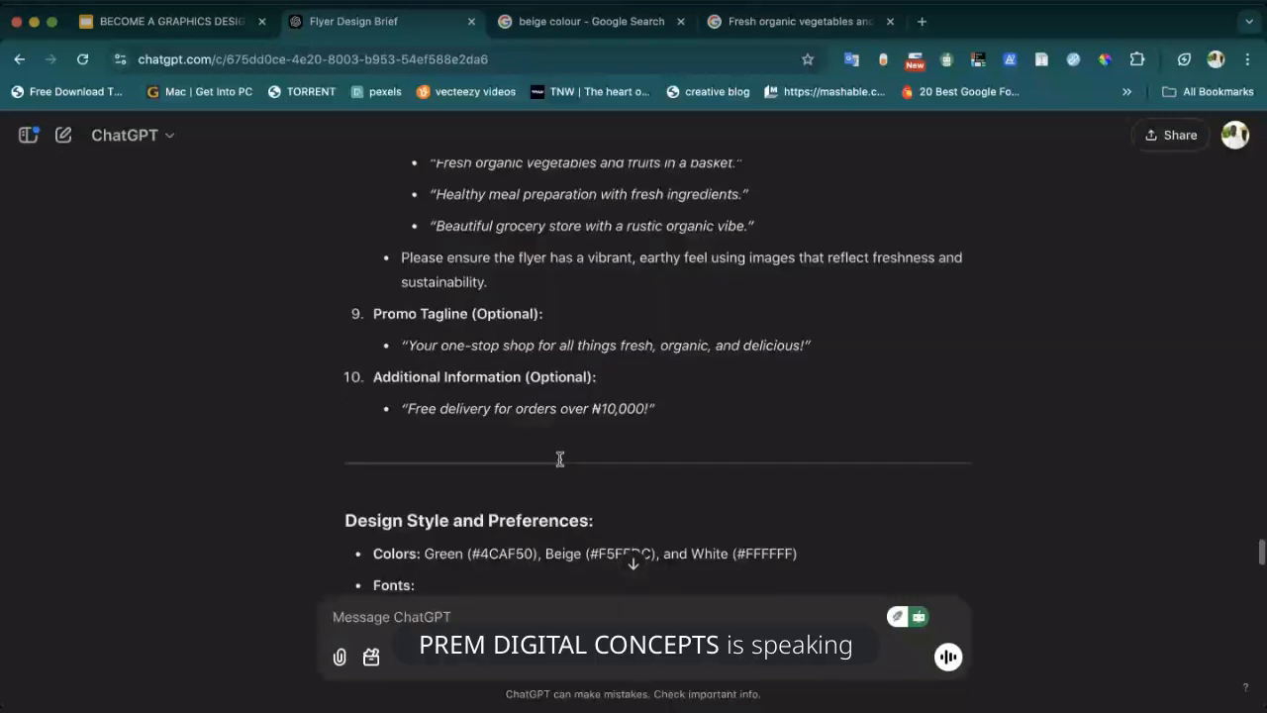
pyautogui.scroll(3, 562, 465)
pyautogui.scroll(-10, 561, 463)
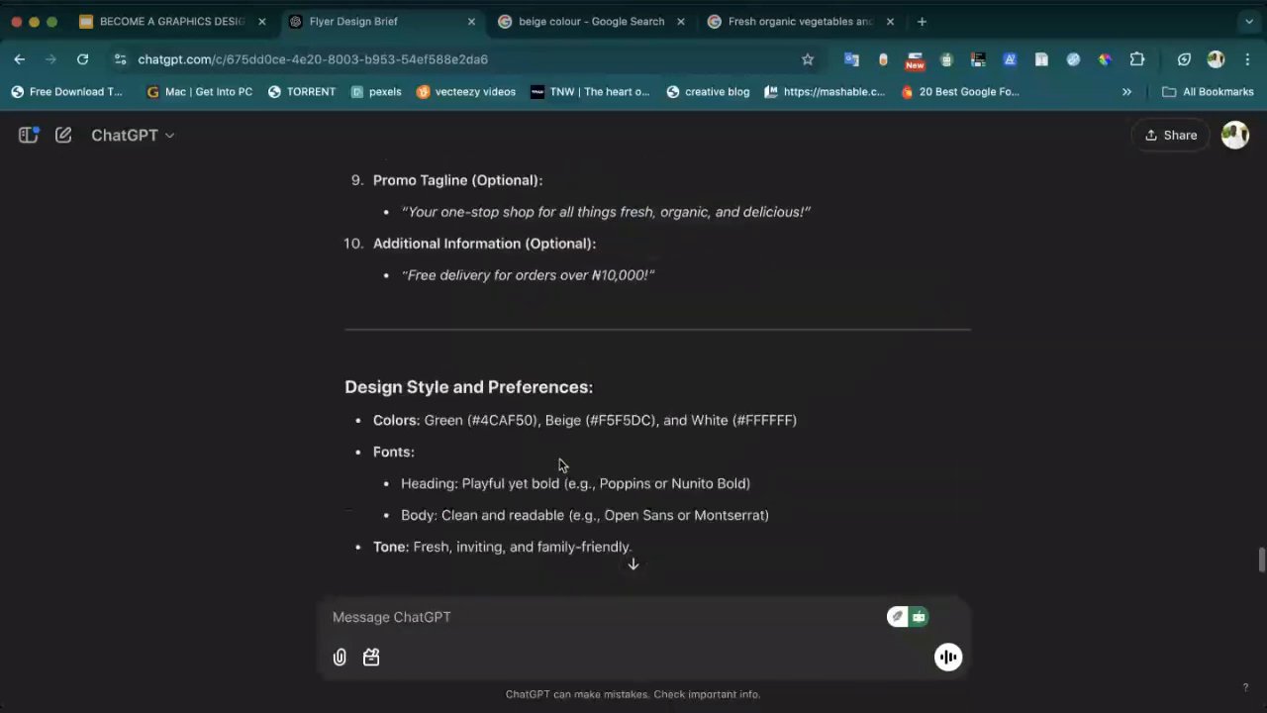
pyautogui.scroll(-1, 560, 461)
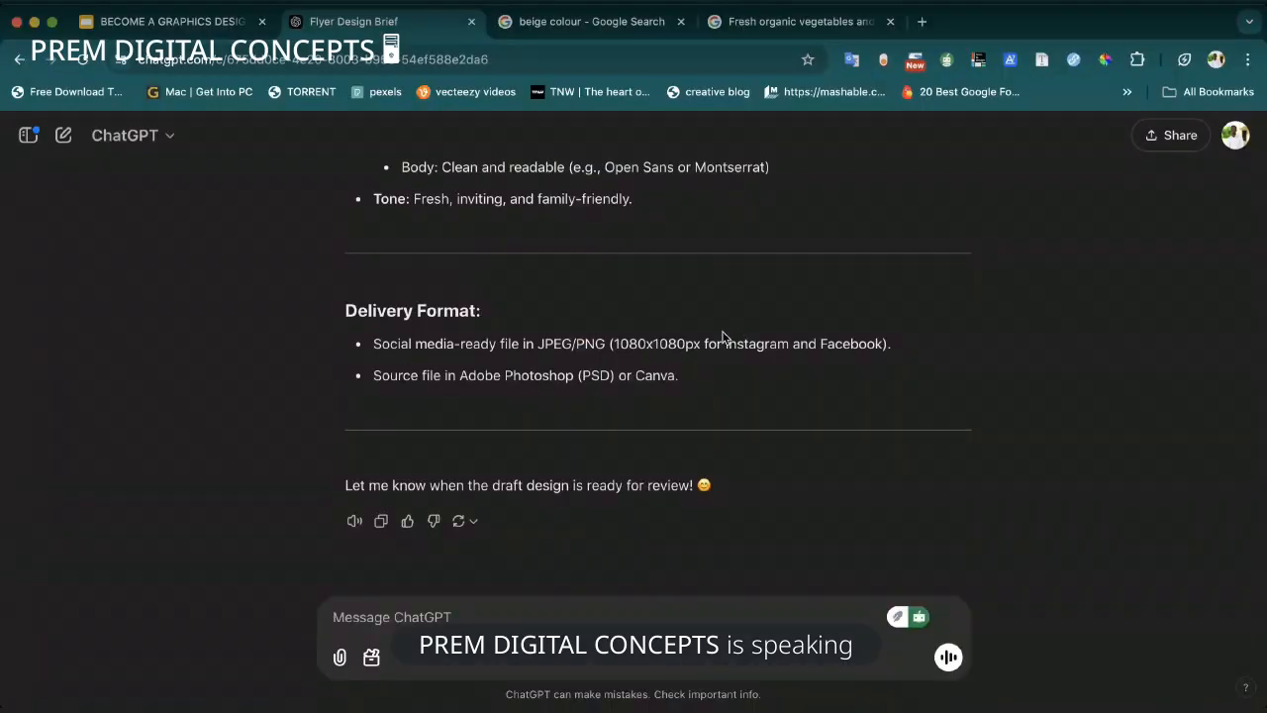
pyautogui.doubleClick(627, 341)
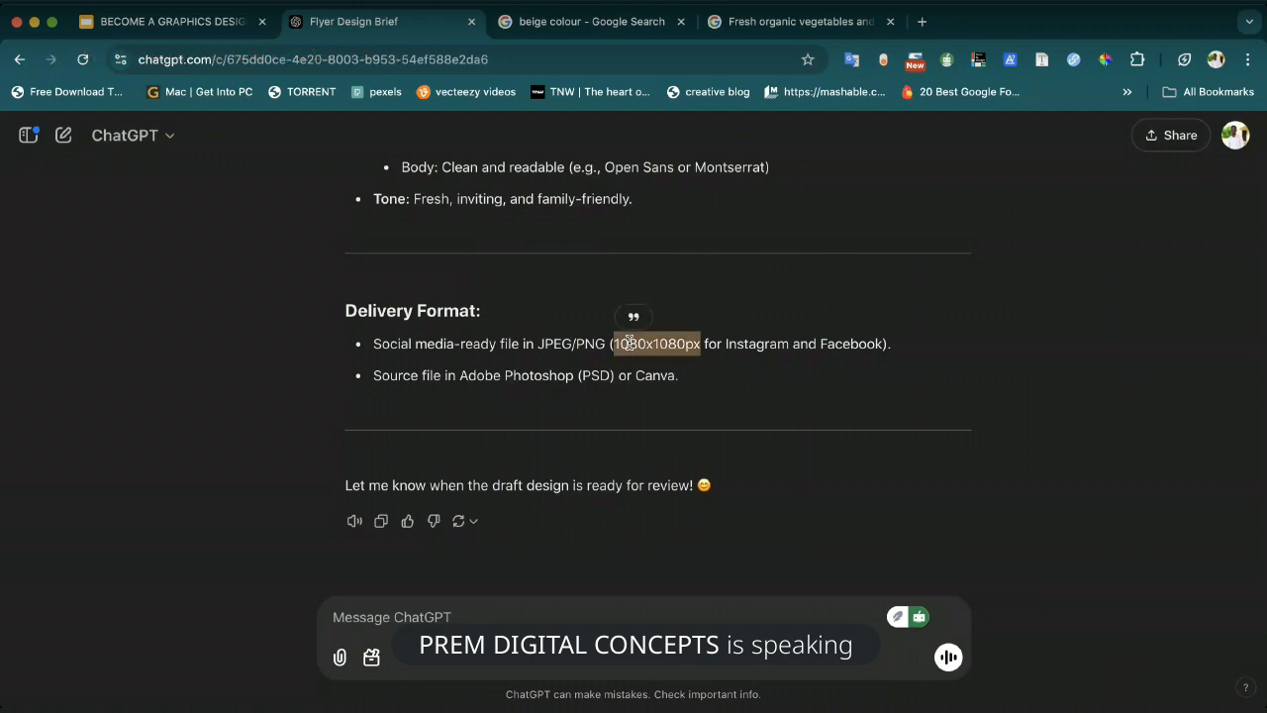
# Select the flyer task's text in ChatGPT through the end of the Delivery Format section.
pyautogui.press('super+Tab')
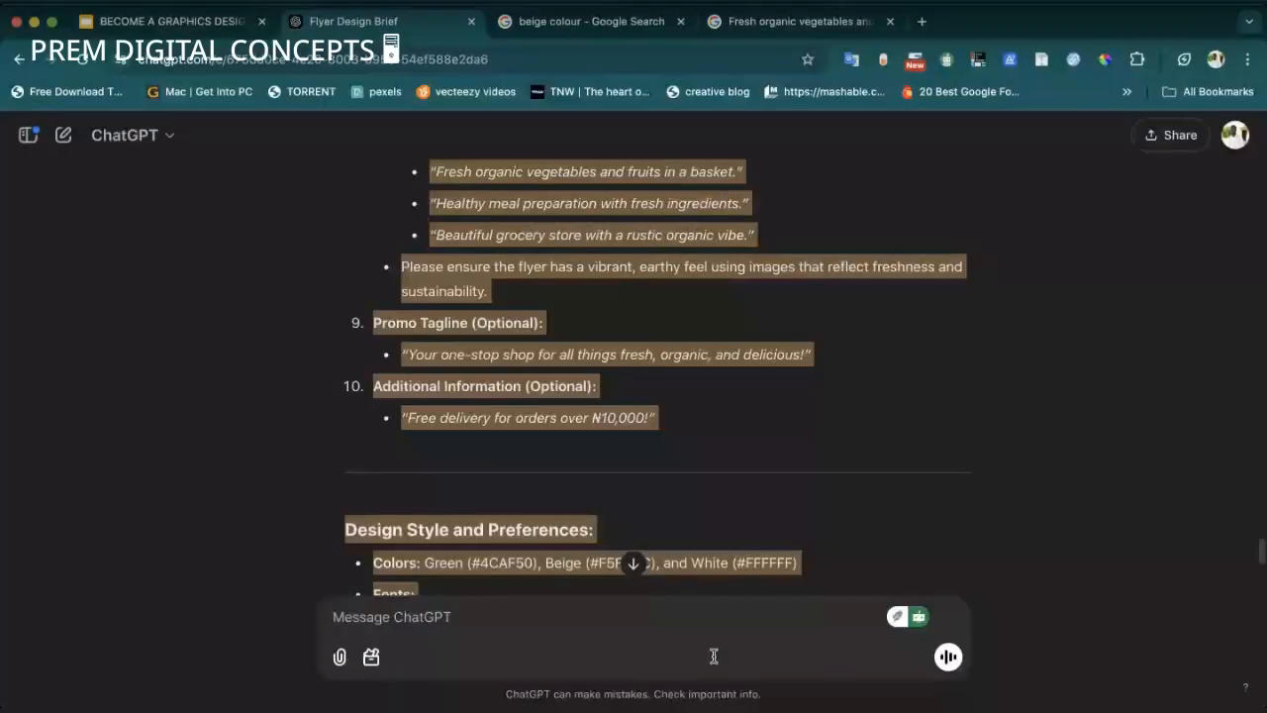
pyautogui.scroll(-5, 683, 571)
pyautogui.moveTo(683, 571); pyautogui.dragTo(679, 387)
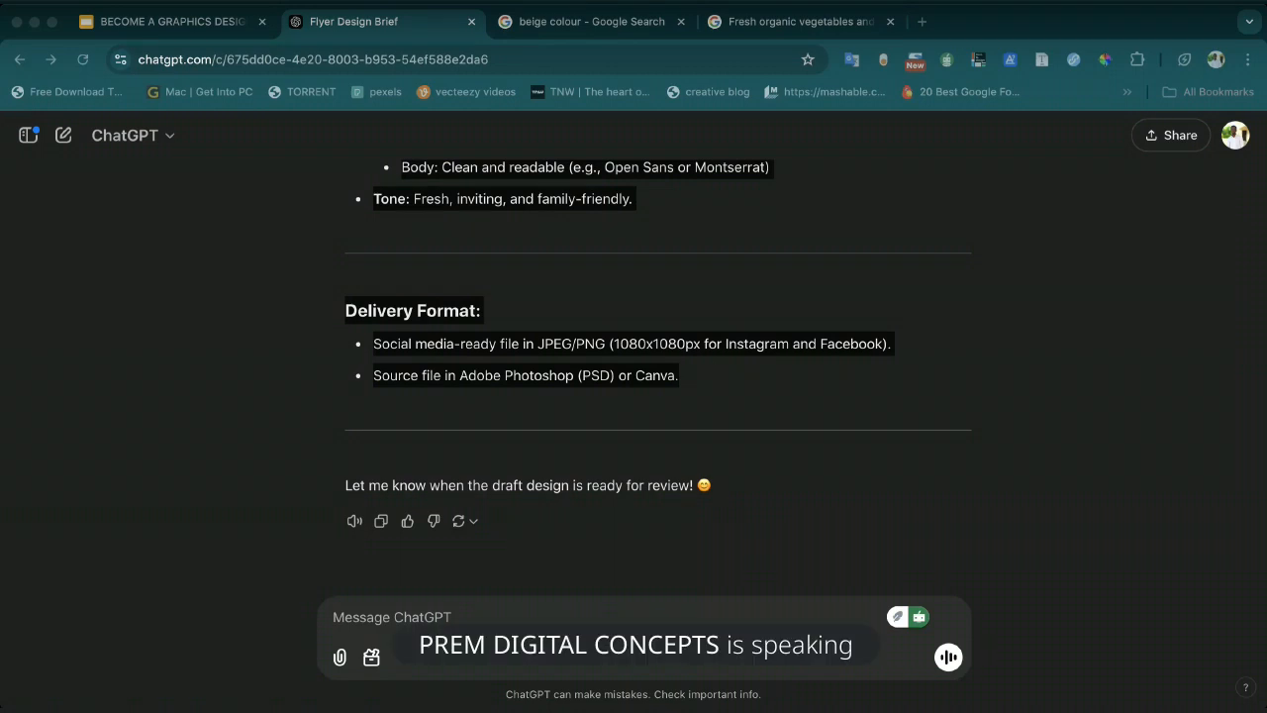
# Switch to CorelDRAW and bring the blank square page of Untitled-1 into view.
pyautogui.press('super+Tab')
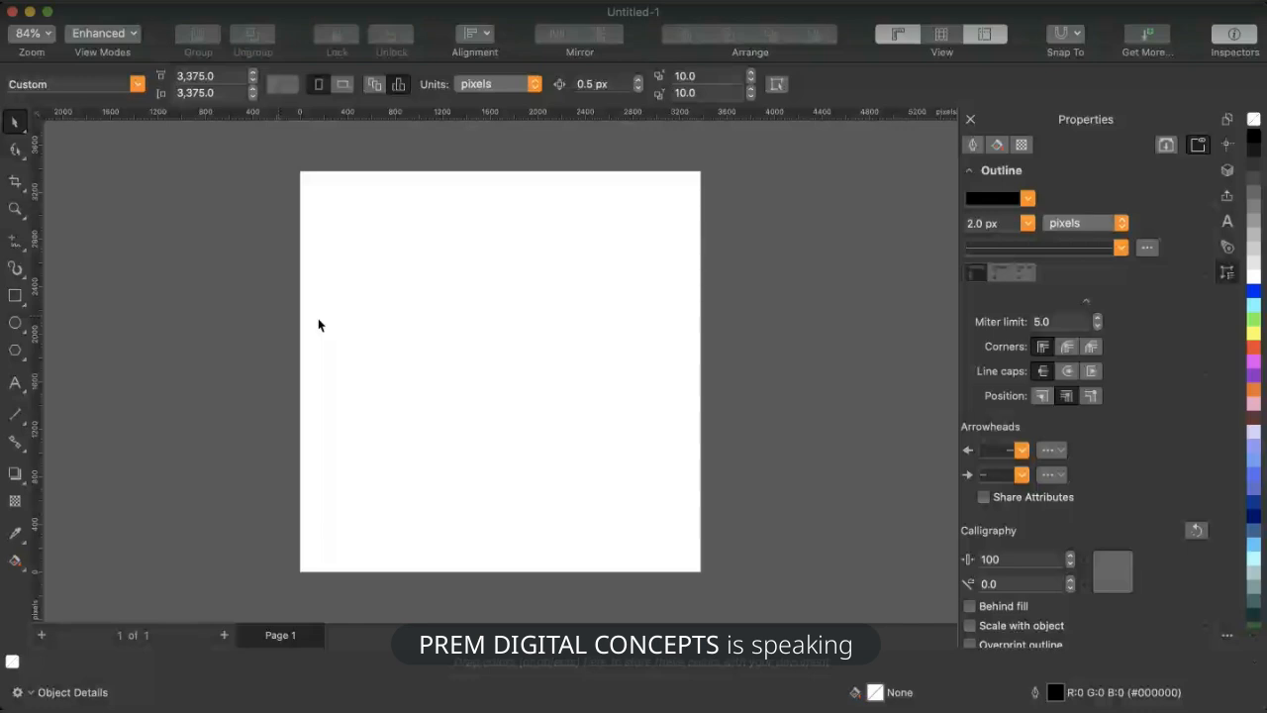
pyautogui.scroll(2, 321, 284)
pyautogui.scroll(-2, 322, 284)
pyautogui.scroll(-1, 322, 284)
pyautogui.hscroll(-1, 322, 284)
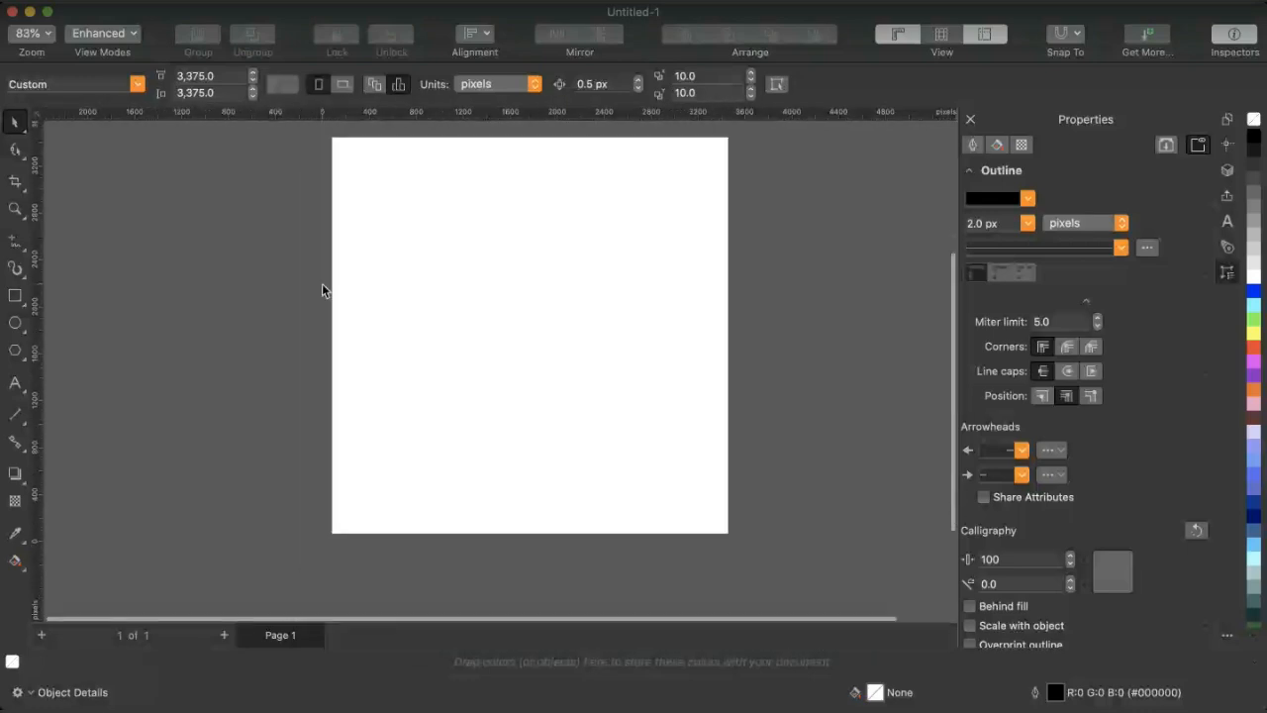
pyautogui.scroll(1, 322, 284)
pyautogui.scroll(2, 322, 284)
pyautogui.scroll(-1, 321, 284)
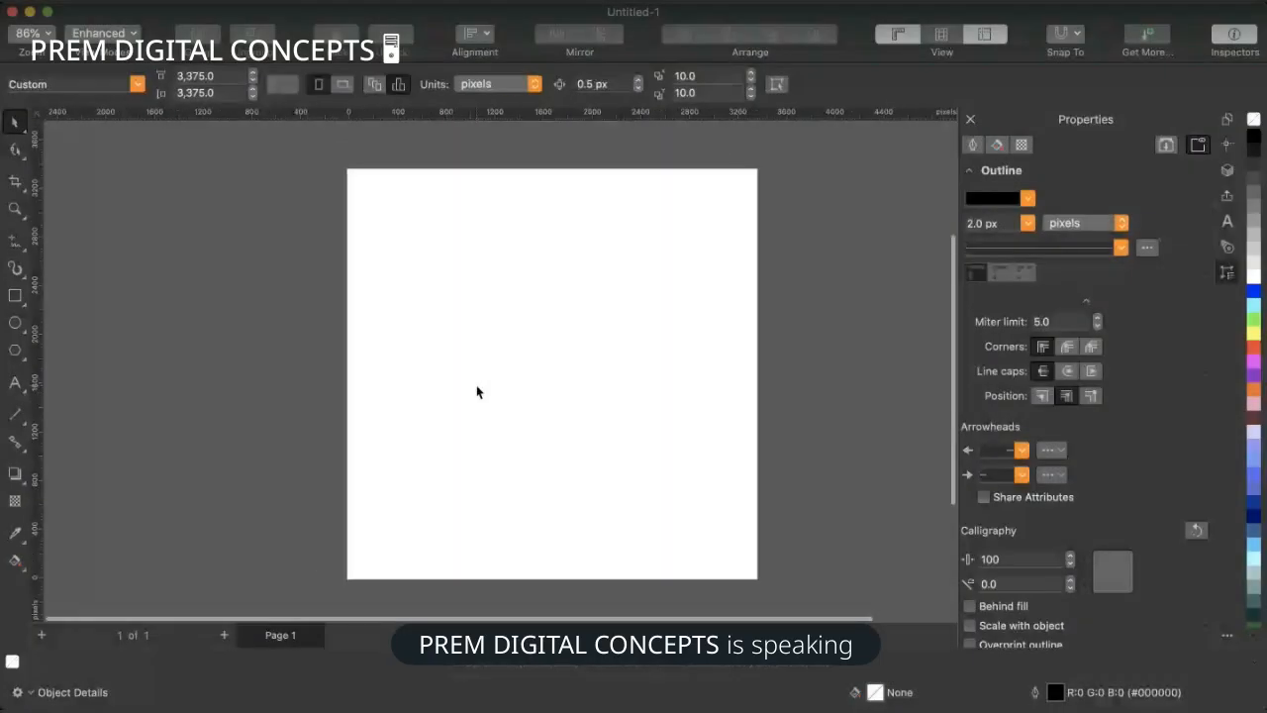
pyautogui.scroll(-2, 477, 392)
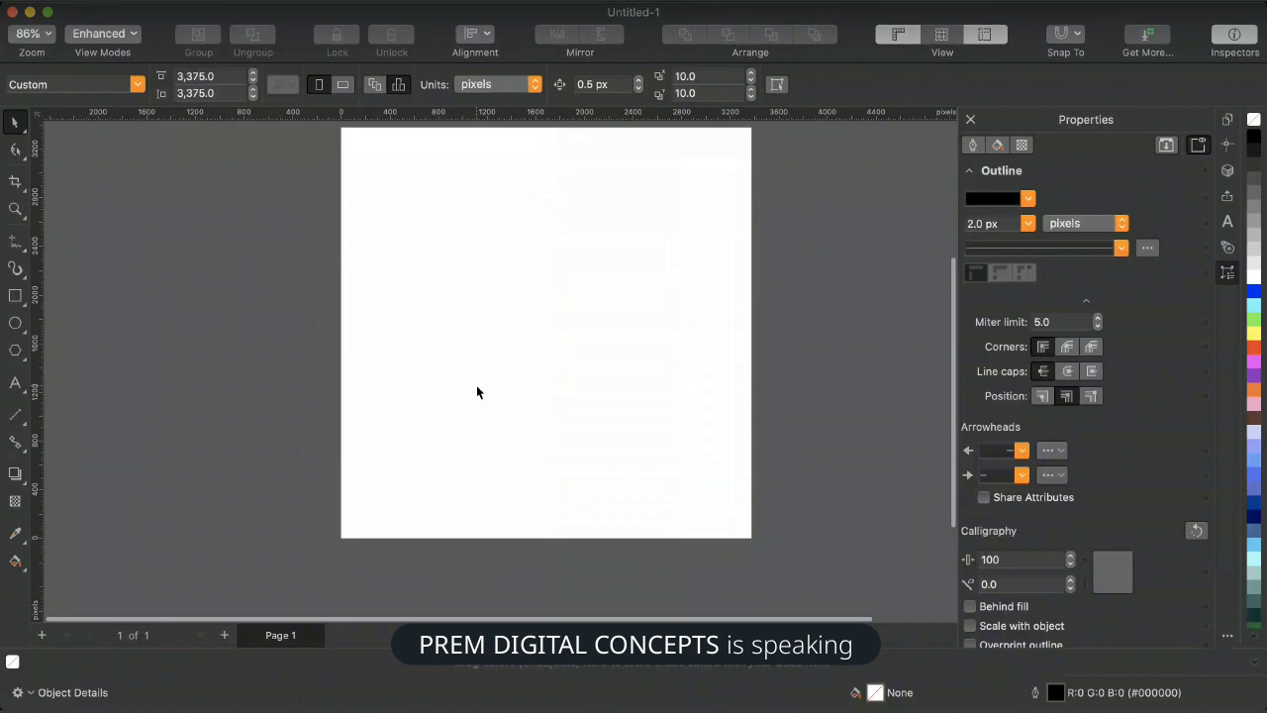
pyautogui.scroll(-1, 476, 386)
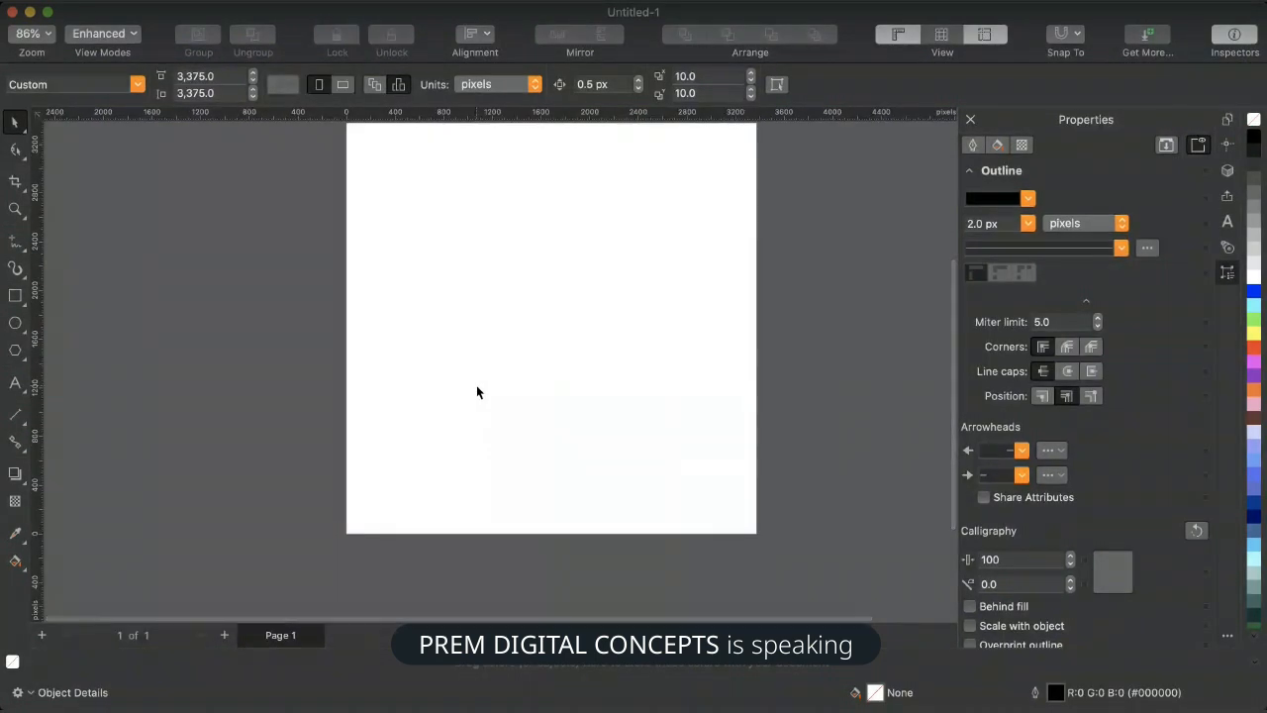
pyautogui.scroll(2, 600, 459)
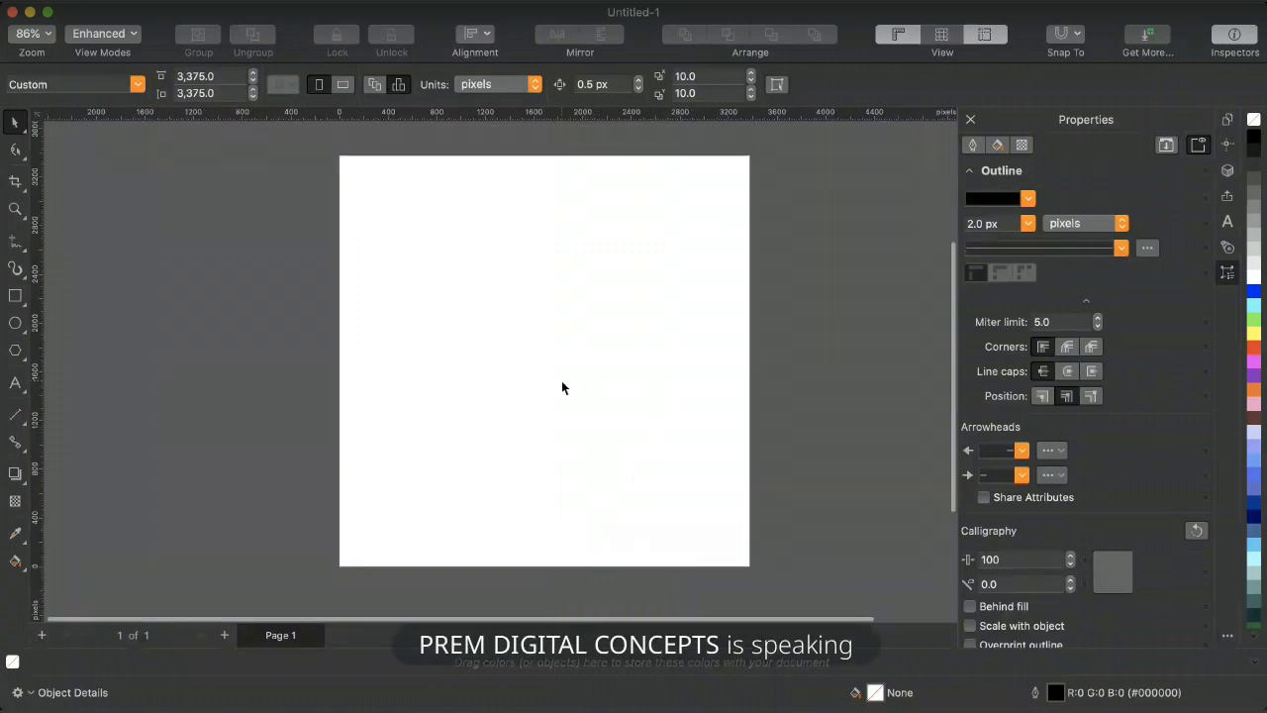
# Draw a rectangle about 1,086 by 999 px across the page's left edge and fill it with red.
pyautogui.click(14, 295)
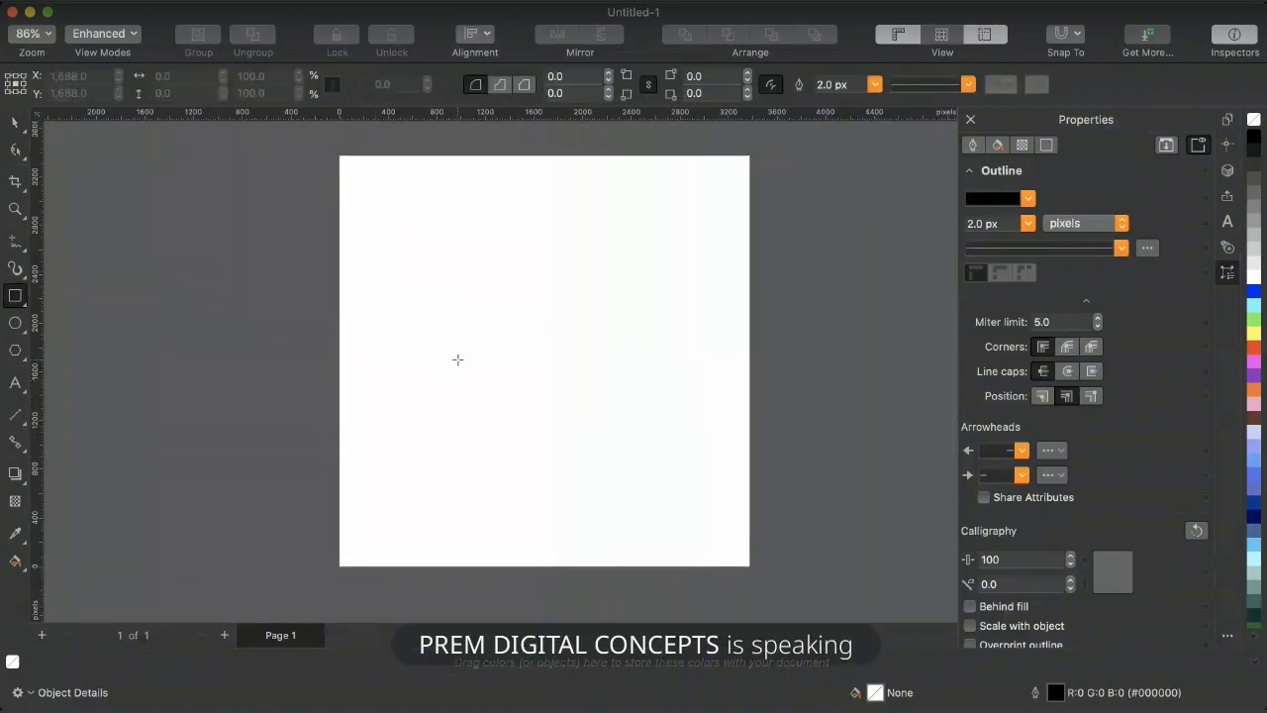
pyautogui.moveTo(327, 248); pyautogui.dragTo(460, 368)
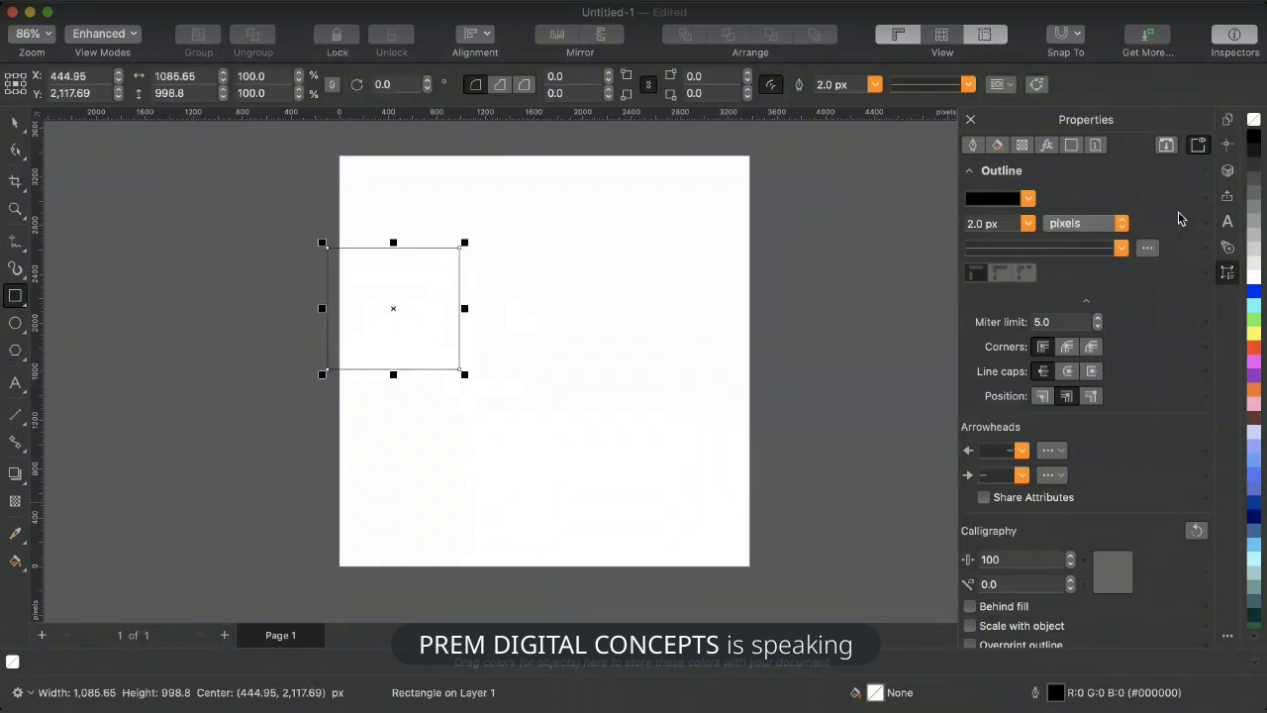
pyautogui.click(1253, 347)
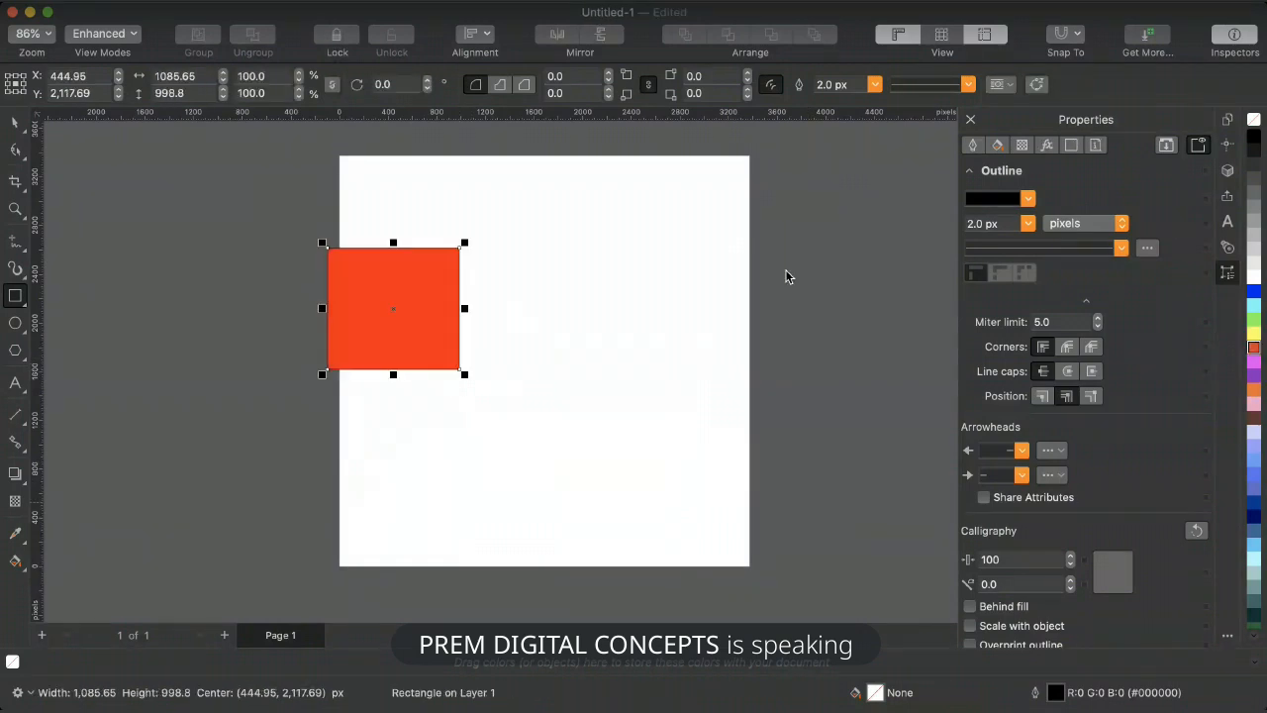
# Examine the red vector rectangle's sharpness at extreme magnification and delete it from the page.
pyautogui.scroll(5, 322, 295)
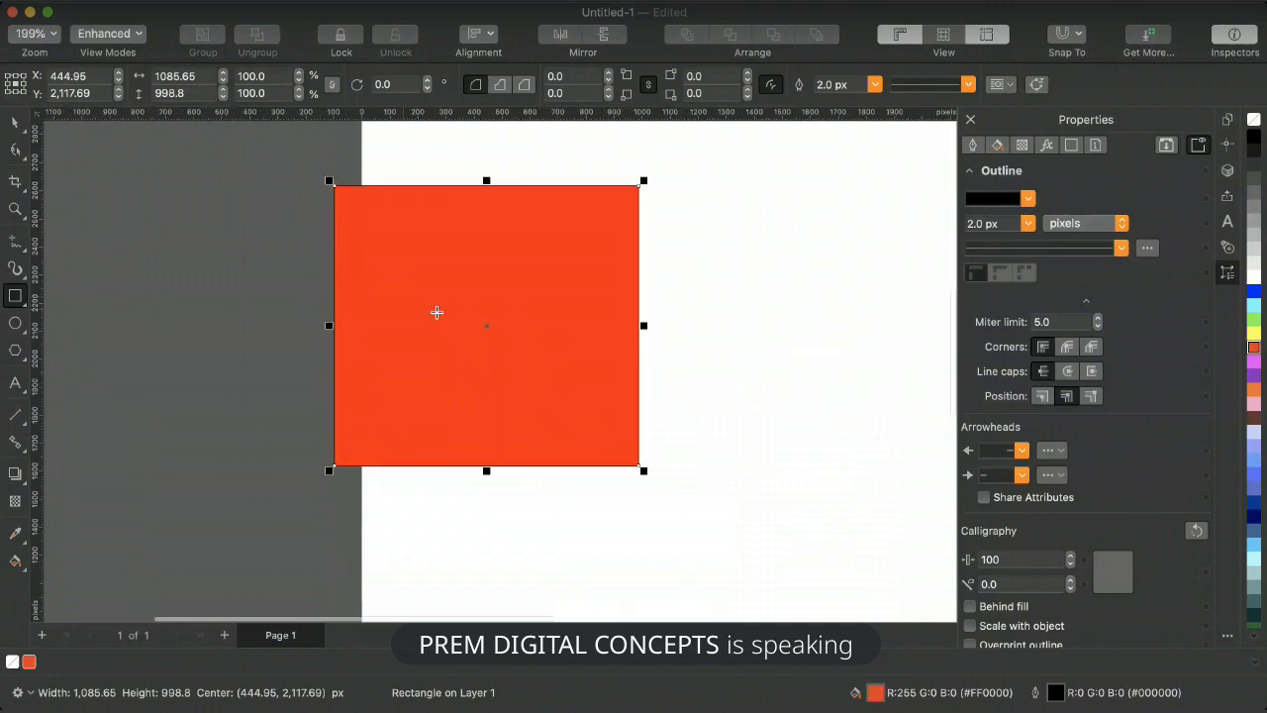
pyautogui.scroll(3, 454, 312)
pyautogui.scroll(1, 454, 312)
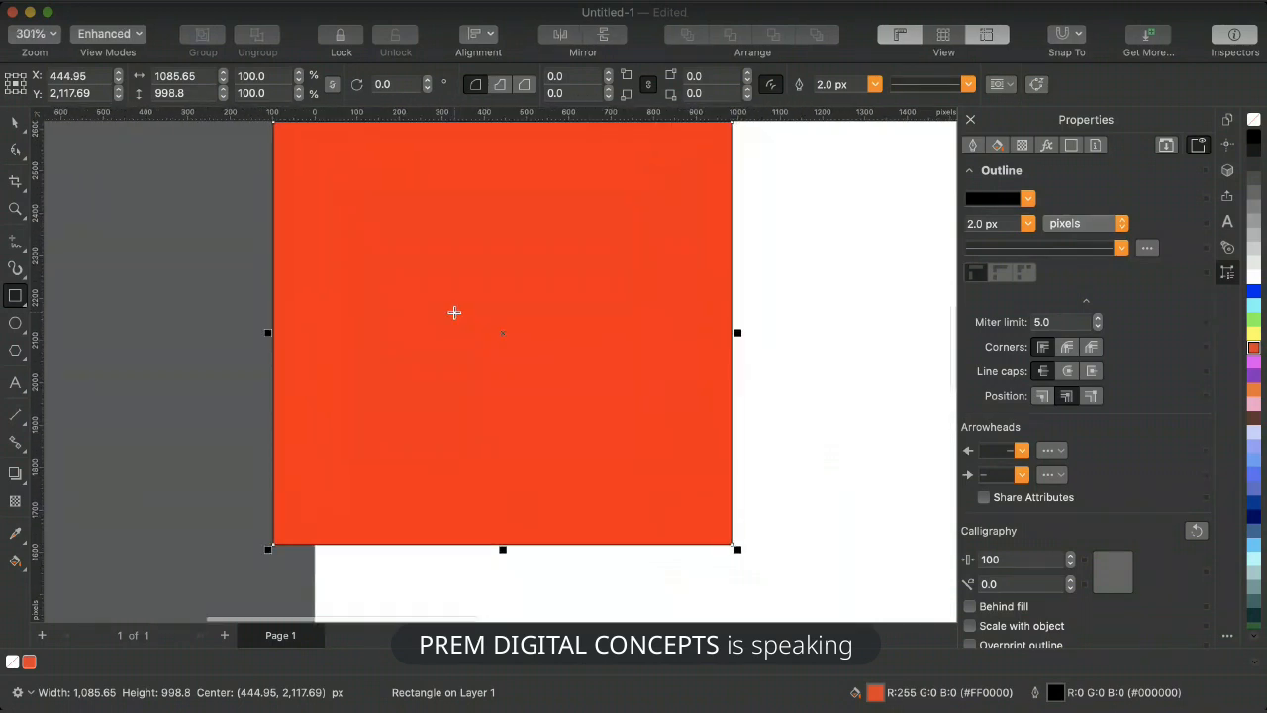
pyautogui.scroll(3, 388, 286)
pyautogui.scroll(5, 390, 287)
pyautogui.scroll(4, 365, 270)
pyautogui.scroll(3, 363, 269)
pyautogui.scroll(-5, 362, 273)
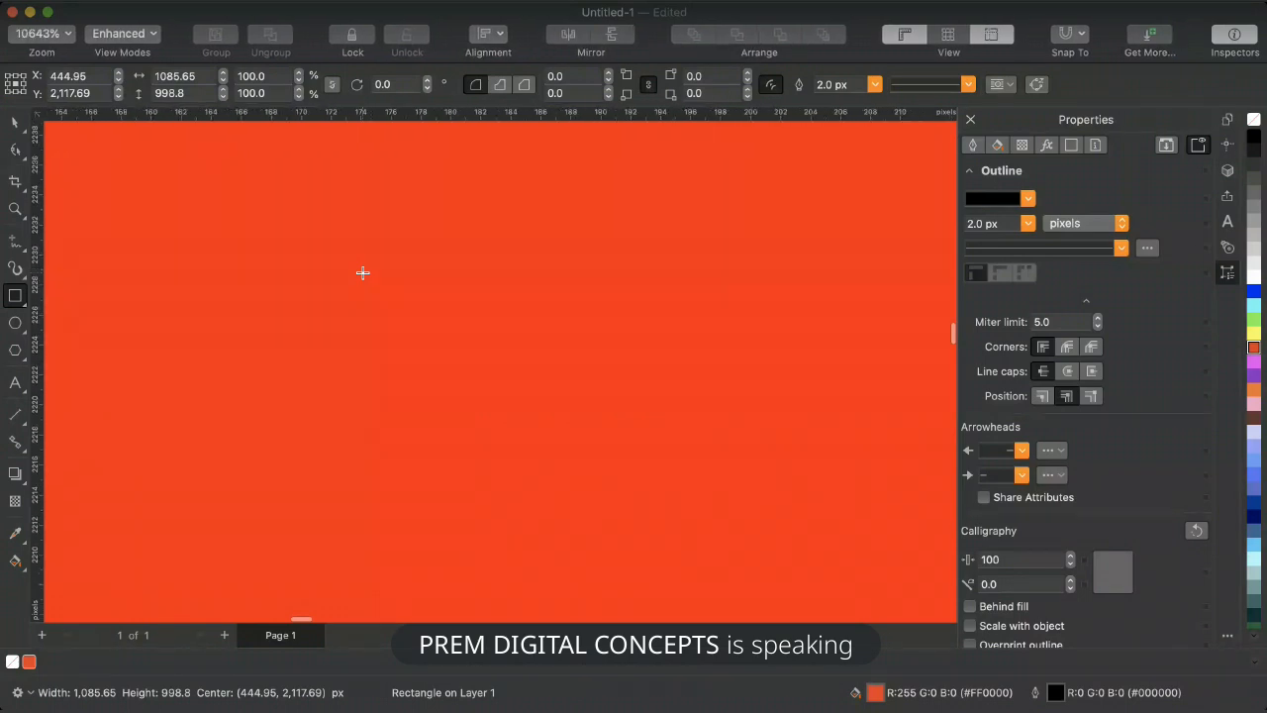
pyautogui.scroll(-3, 363, 272)
pyautogui.scroll(-5, 545, 424)
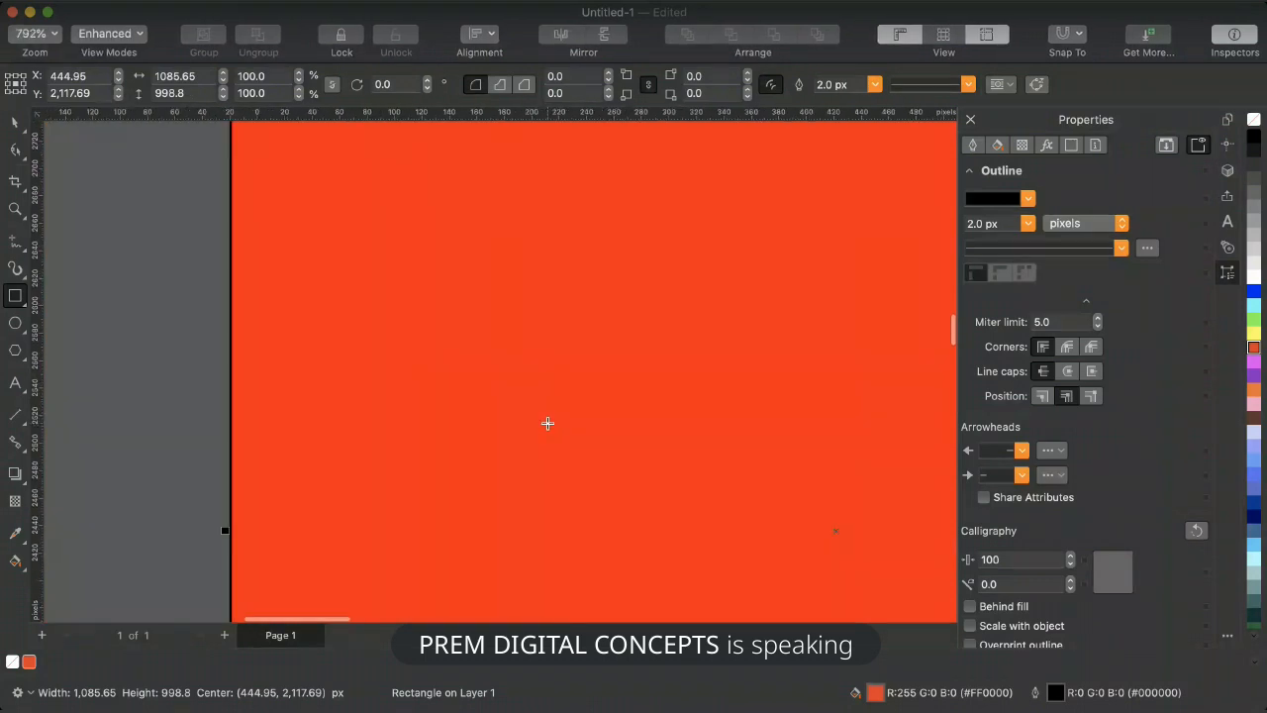
pyautogui.scroll(-3, 547, 423)
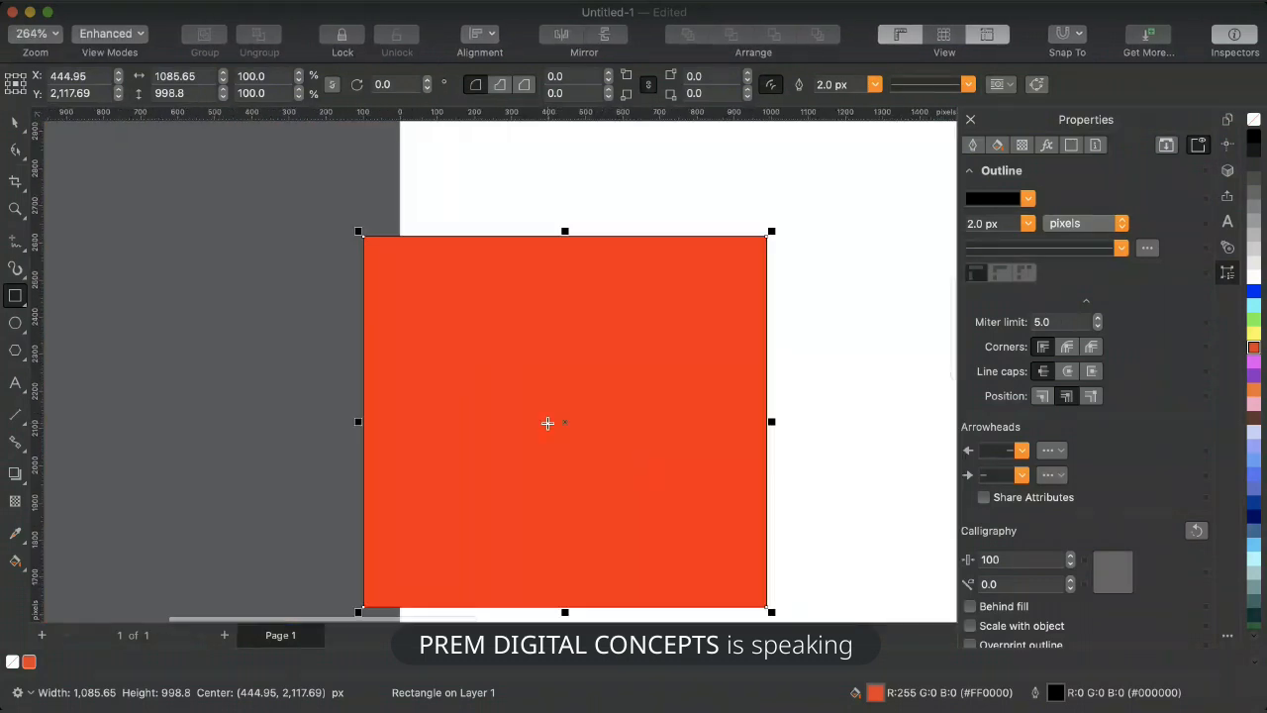
pyautogui.press('Delete')
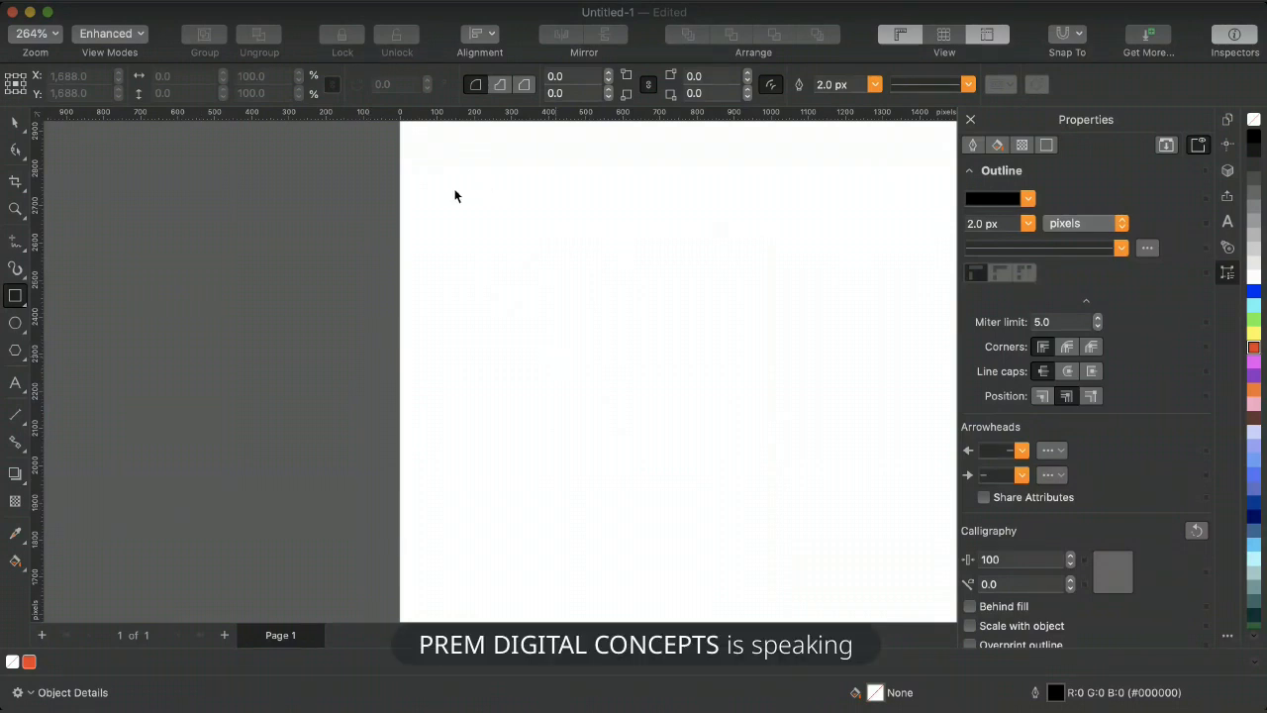
# Place the photo low-angle-beautiful-woman-enjoying-sunlight.jpg at full size on the page.
pyautogui.click(522, 271)
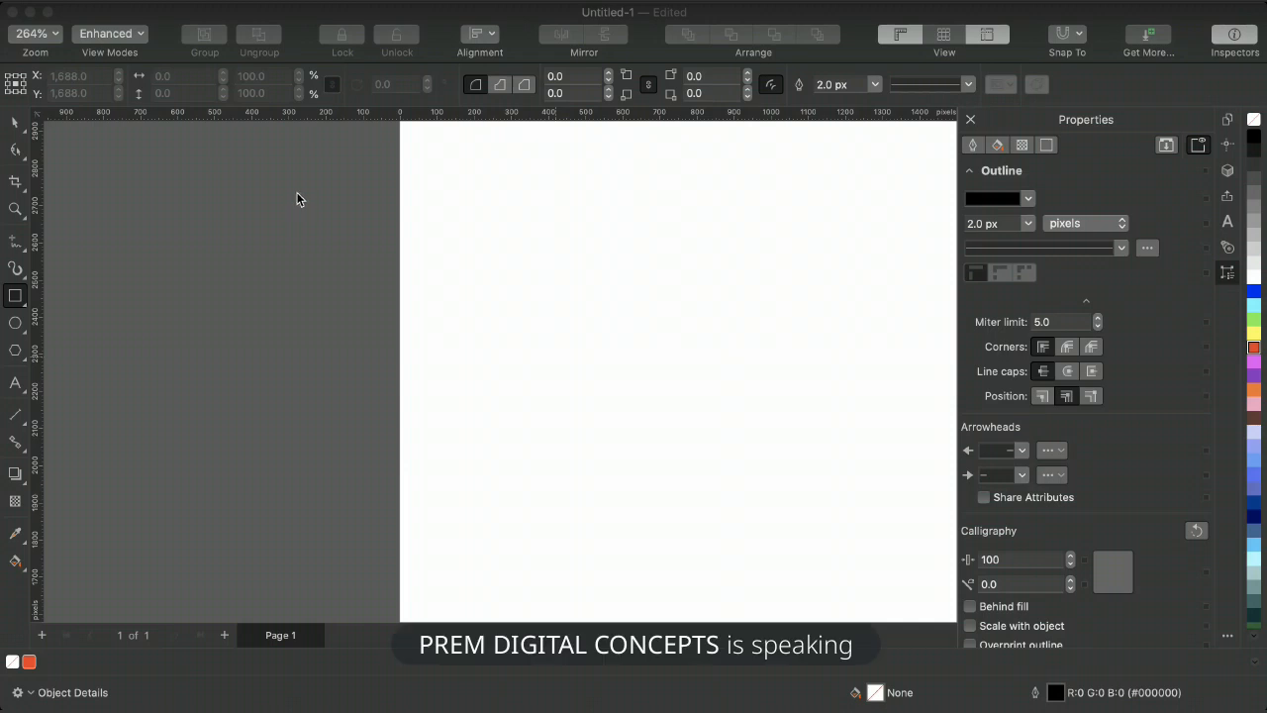
pyautogui.click(381, 173)
# Examine the blue sky area of the photo at extreme magnification and delete the photo from the page.
pyautogui.scroll(10, 504, 337)
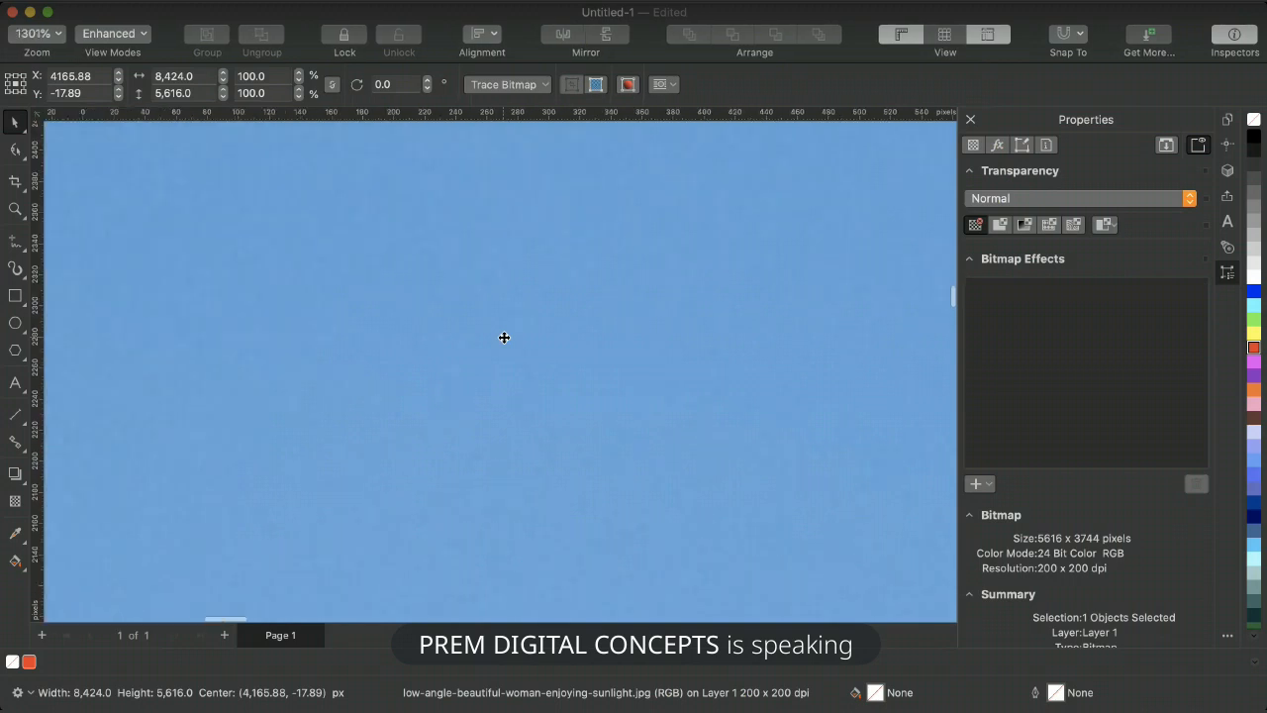
pyautogui.scroll(10, 503, 337)
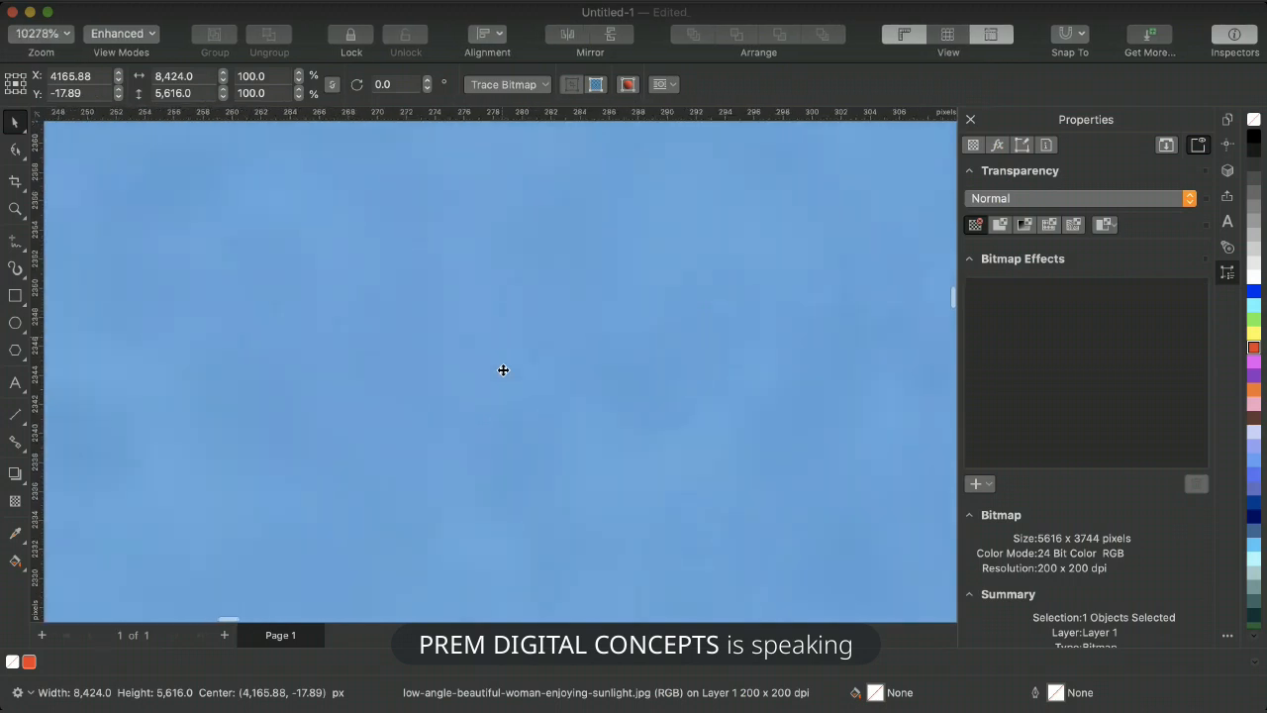
pyautogui.scroll(10, 503, 379)
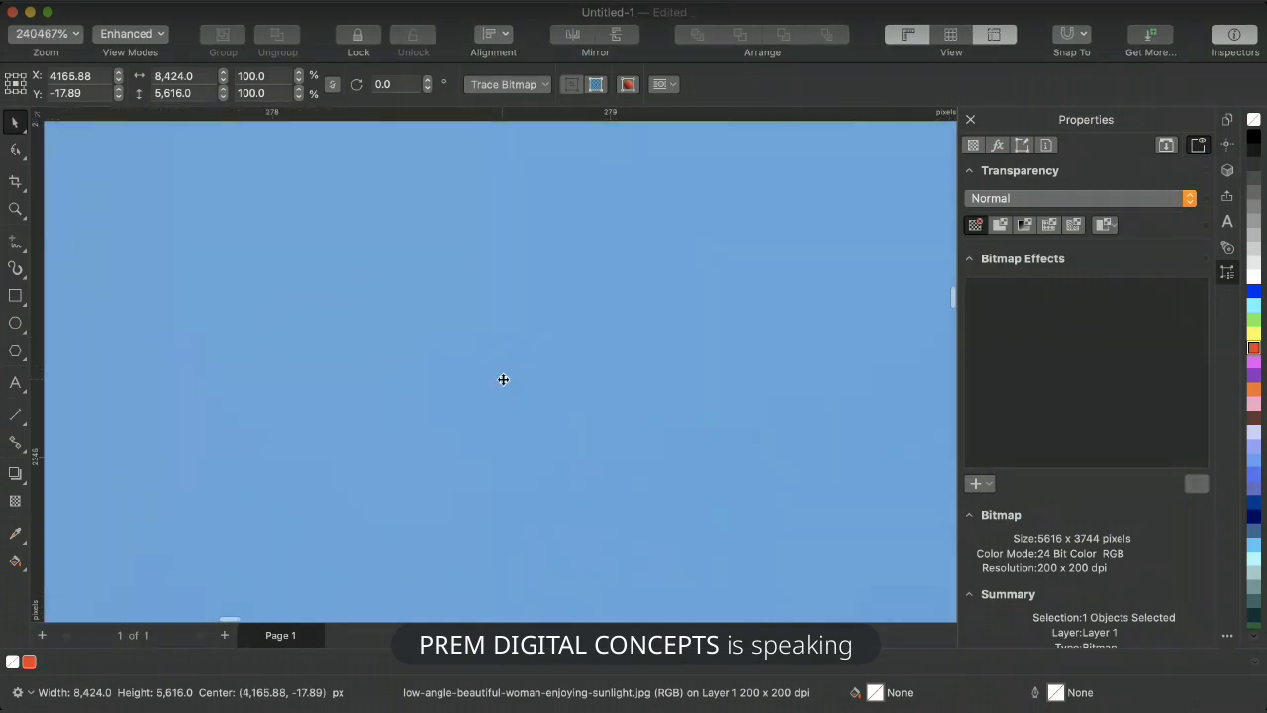
pyautogui.scroll(-10, 503, 379)
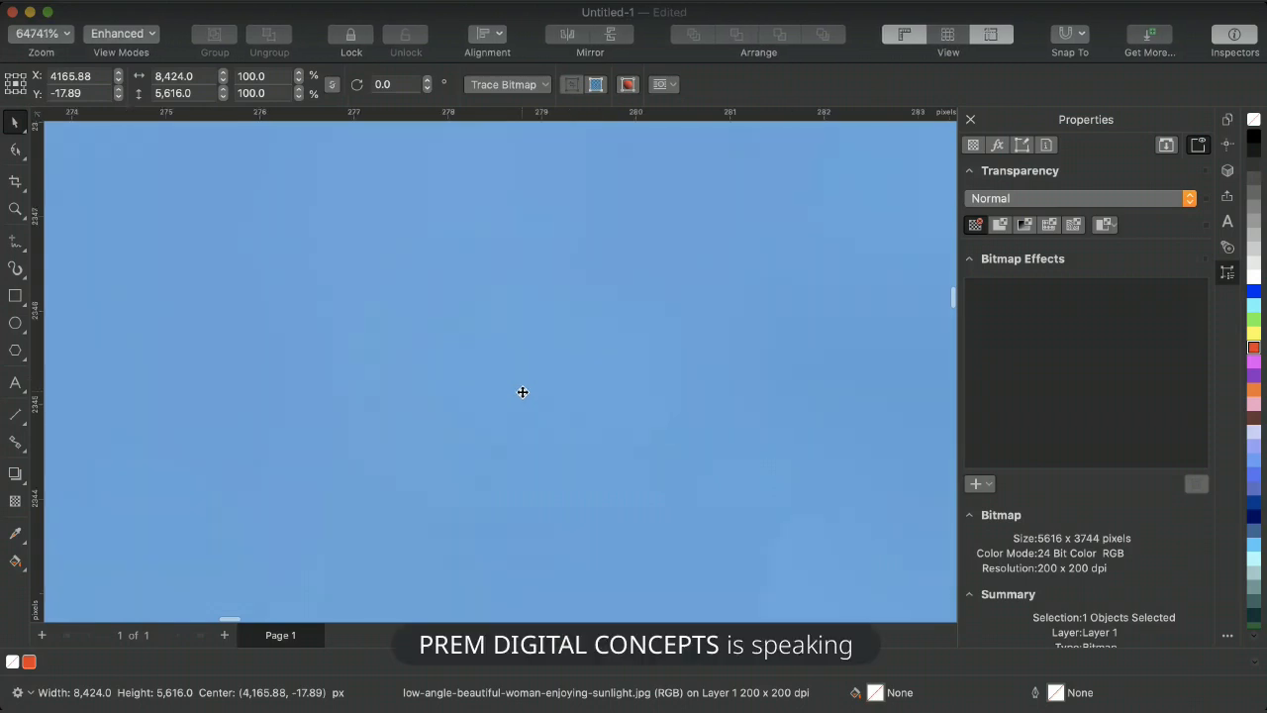
pyautogui.scroll(-10, 523, 392)
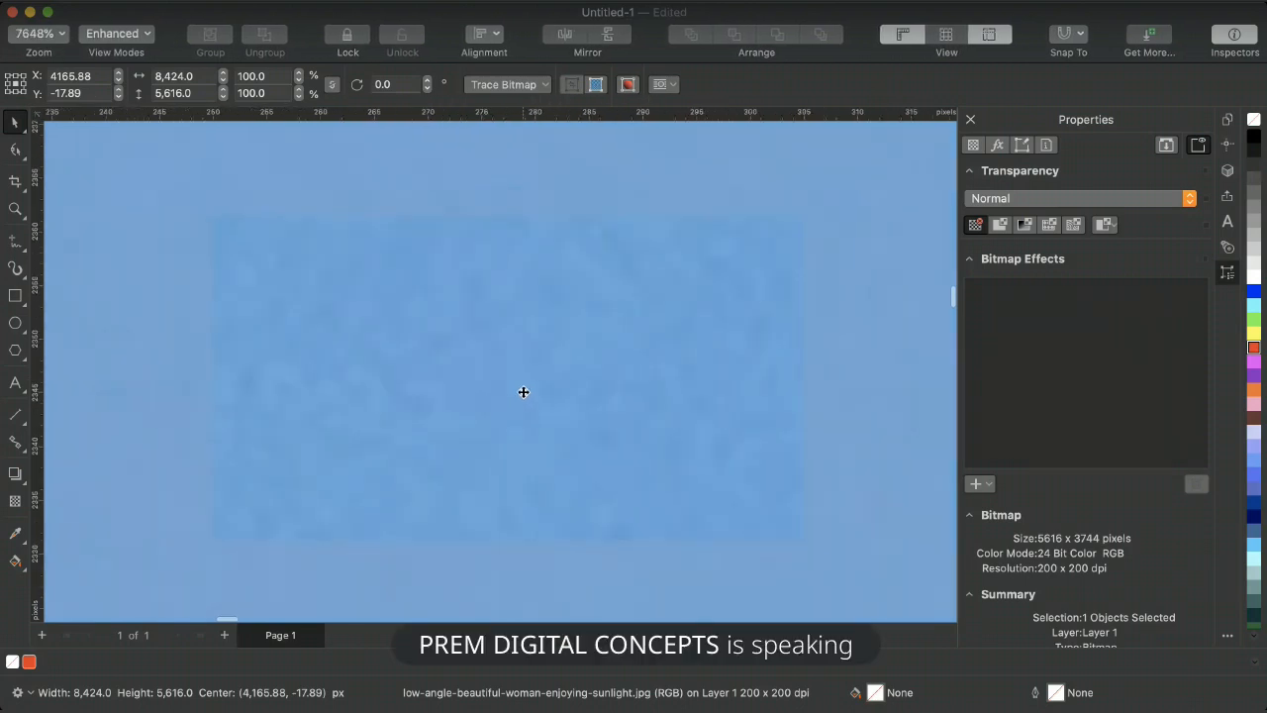
pyautogui.scroll(-10, 524, 392)
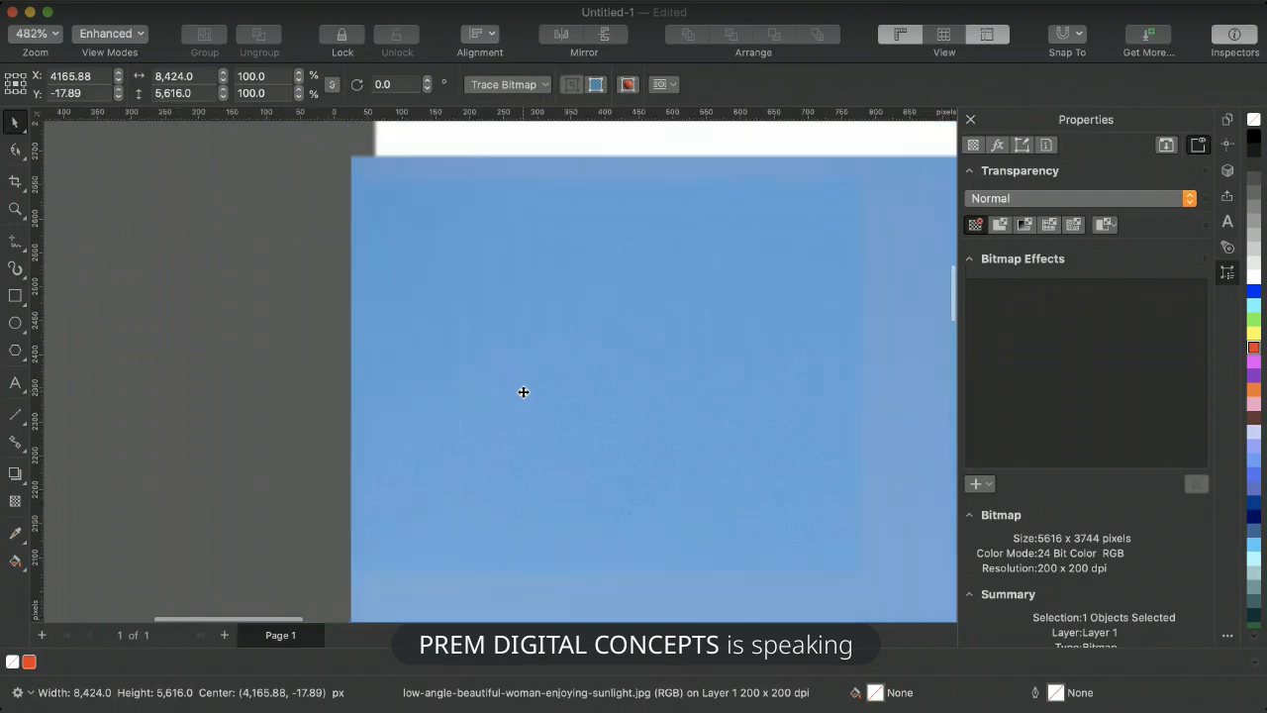
pyautogui.scroll(-5, 523, 392)
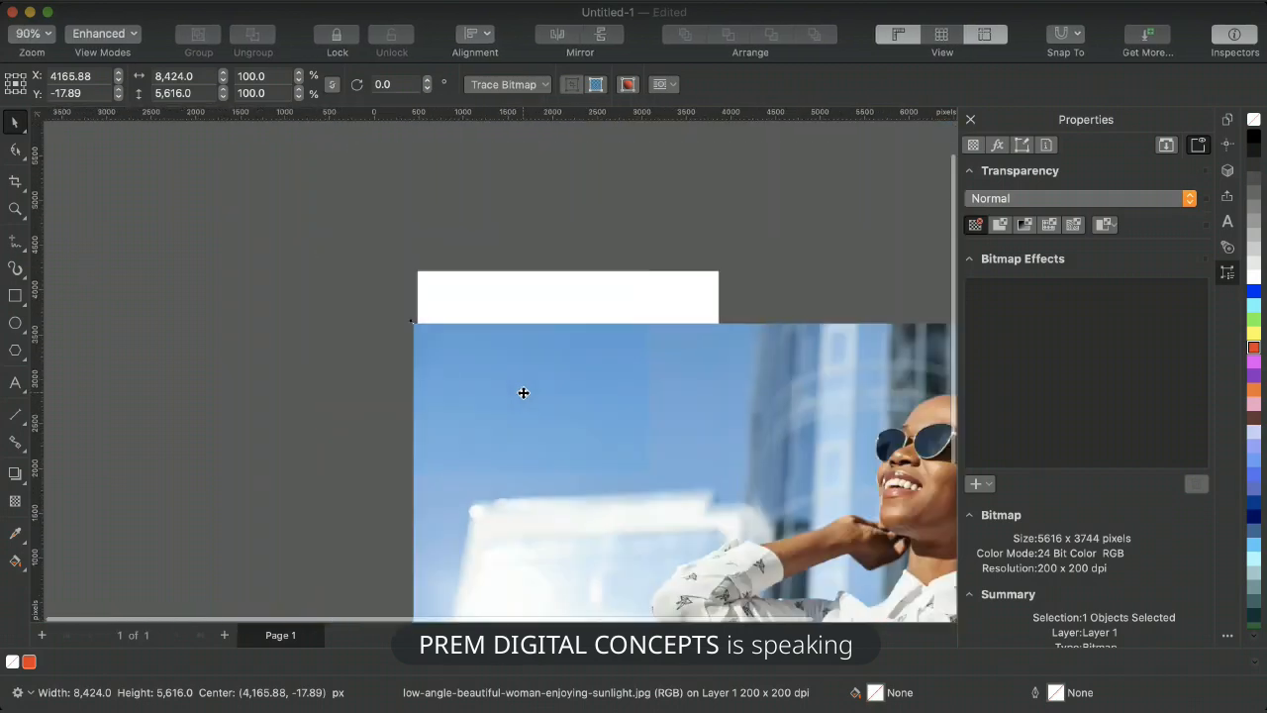
pyautogui.press('Delete')
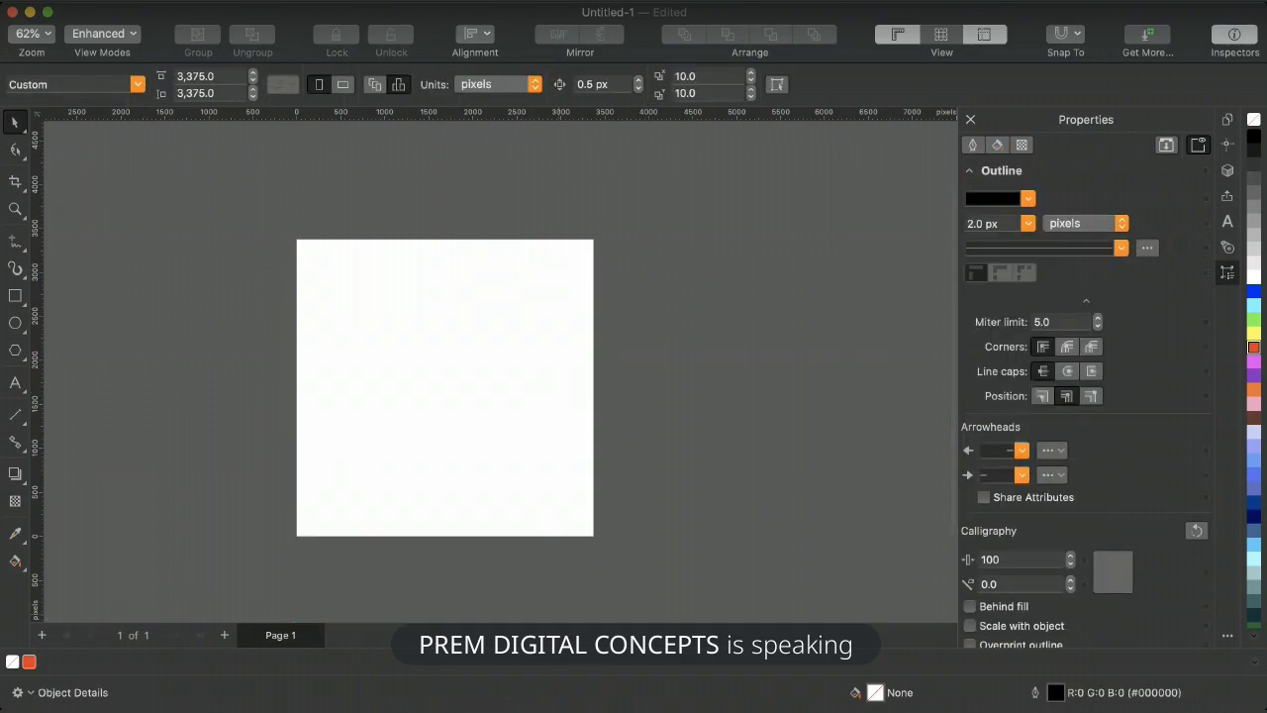
# Switch to Photoshop and draw a rectangle shape about 500 by 408 px on the left half of the blank 1080 px square canvas.
pyautogui.press('super+i')
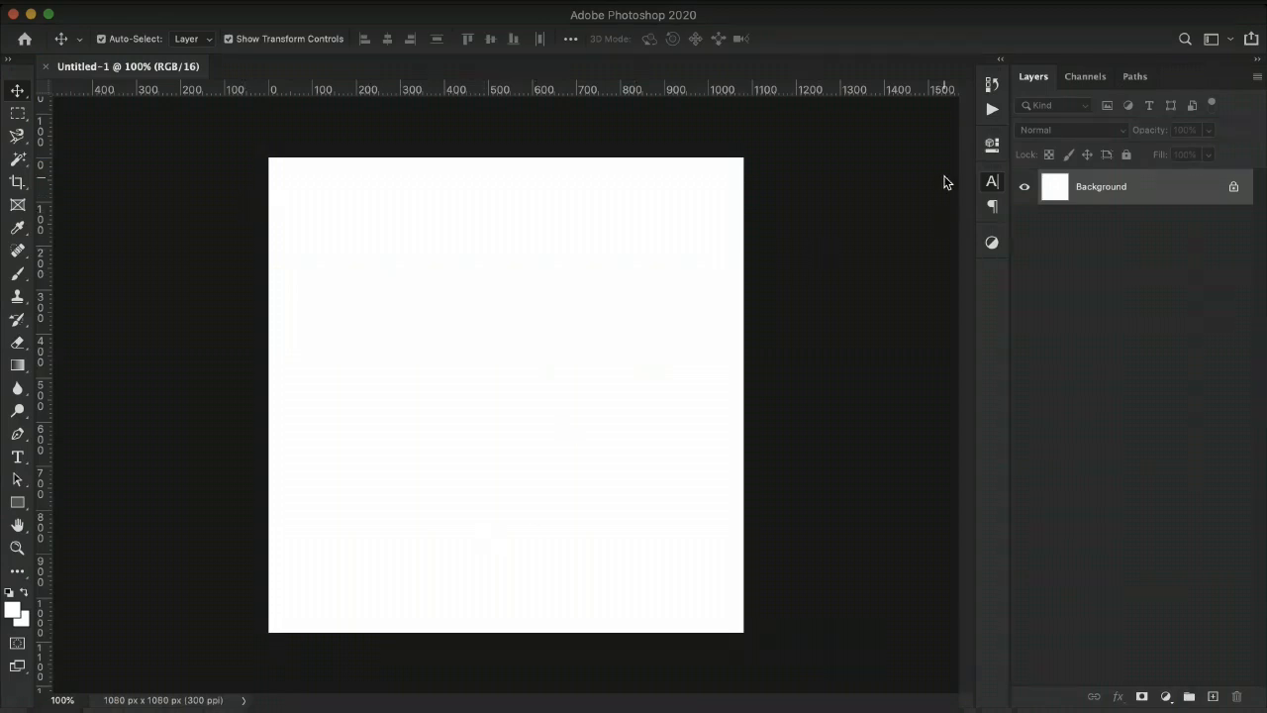
pyautogui.scroll(-3, 398, 274)
pyautogui.scroll(4, 397, 274)
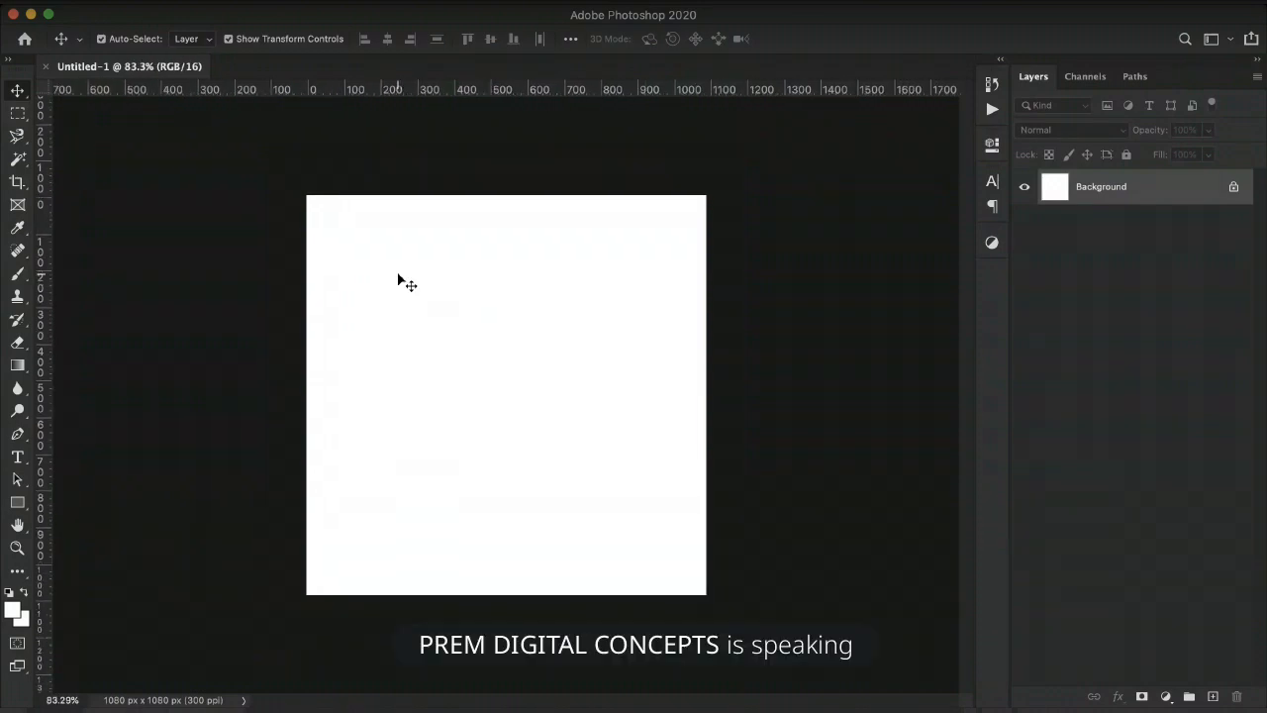
pyautogui.scroll(-2, 398, 274)
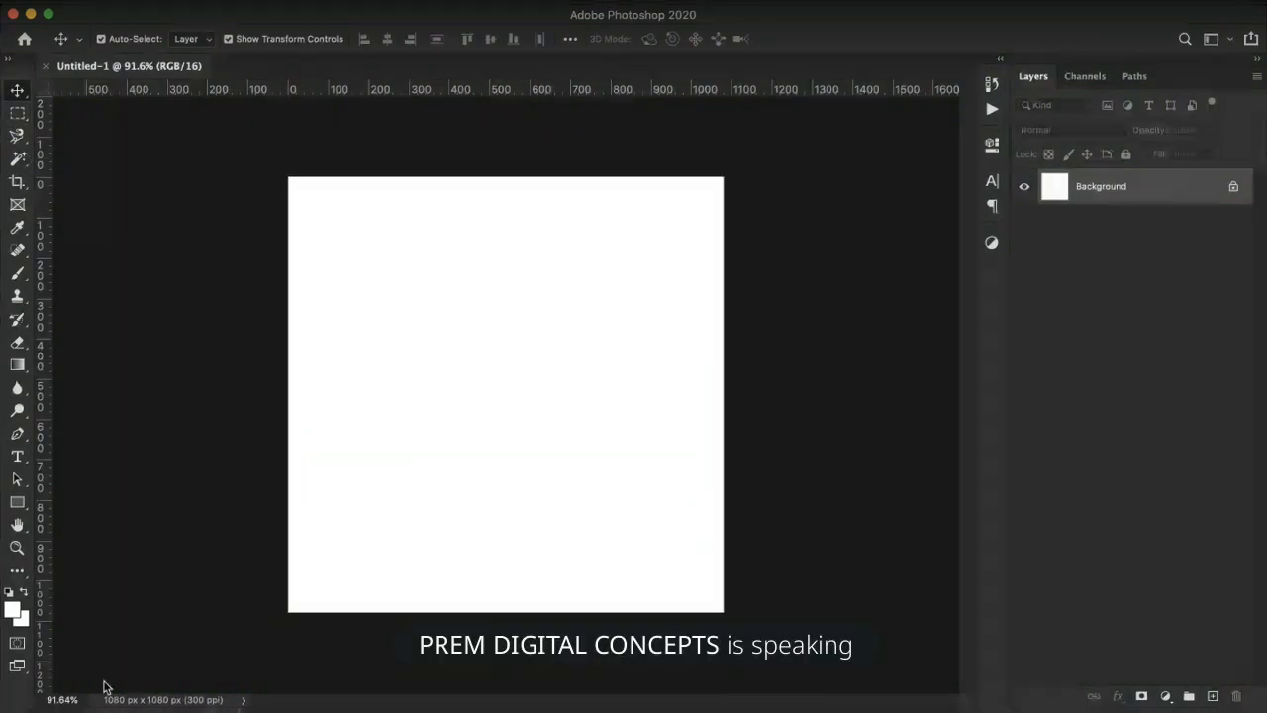
pyautogui.click(20, 501)
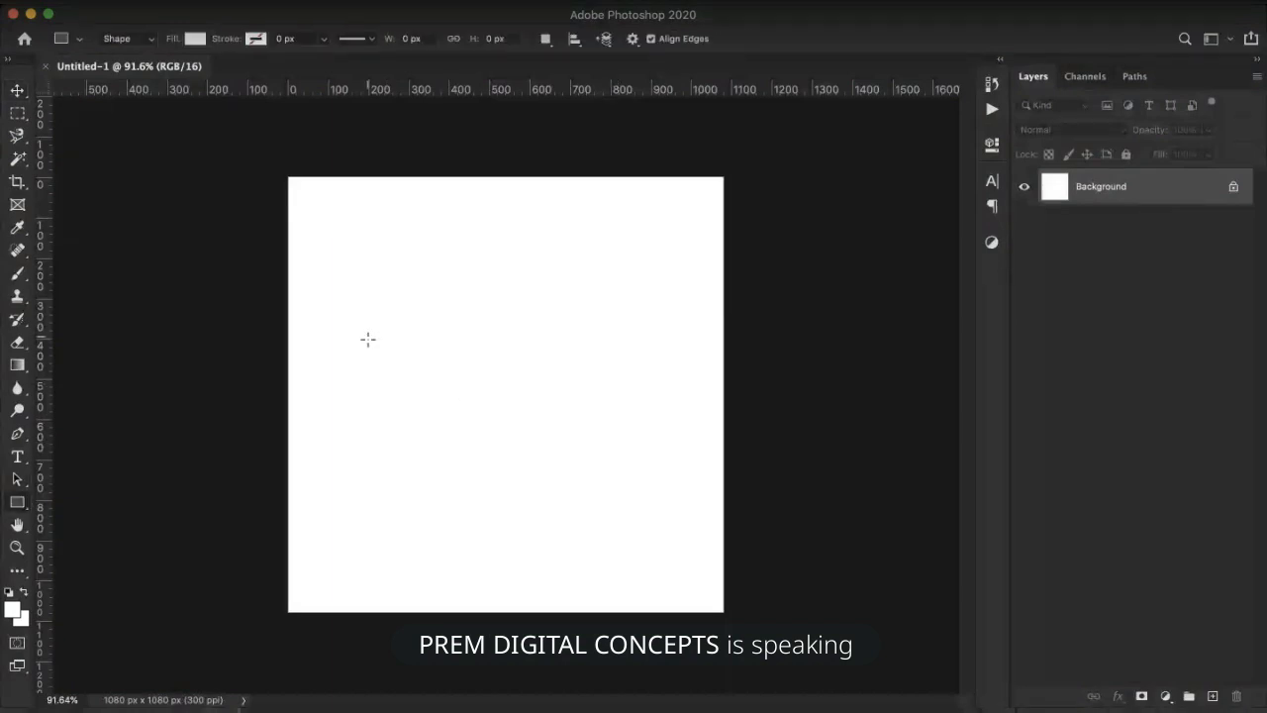
pyautogui.moveTo(446, 390); pyautogui.dragTo(498, 421)
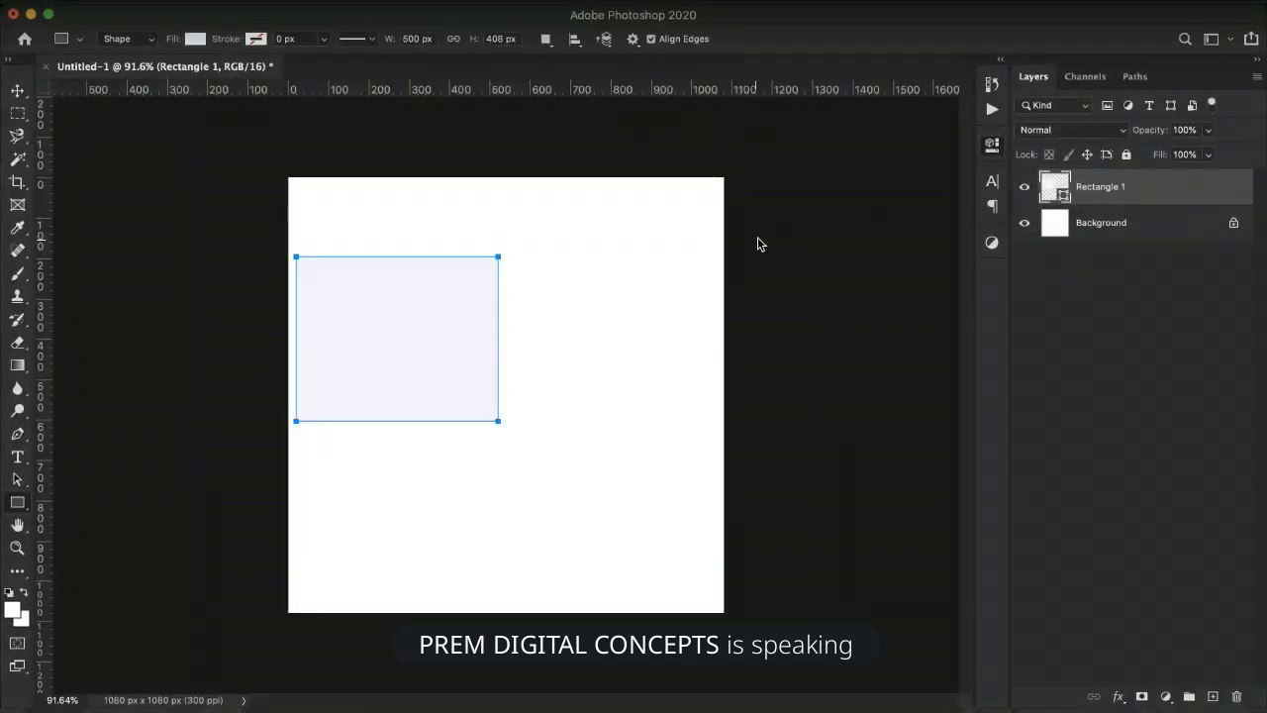
# Change the rectangle shape's fill colour to dark purple-blue.
pyautogui.doubleClick(1064, 198)
pyautogui.click(976, 309)
pyautogui.moveTo(976, 309); pyautogui.dragTo(941, 373)
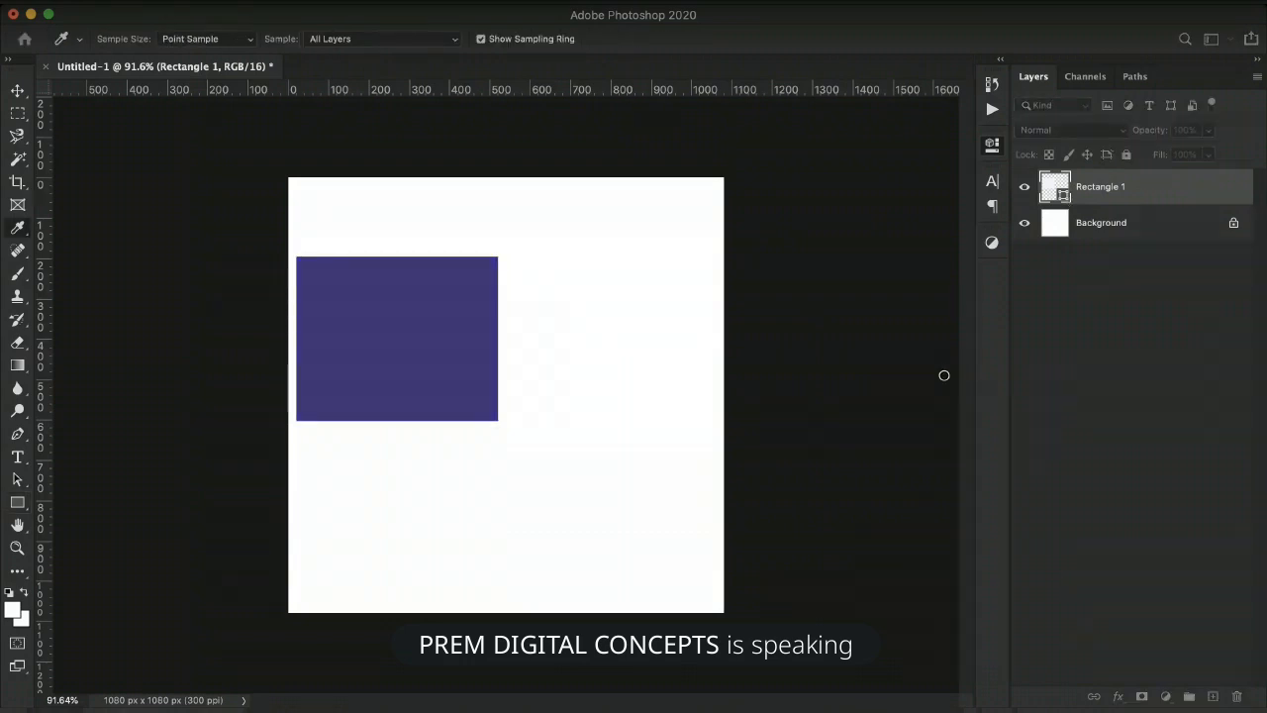
pyautogui.click(1211, 260)
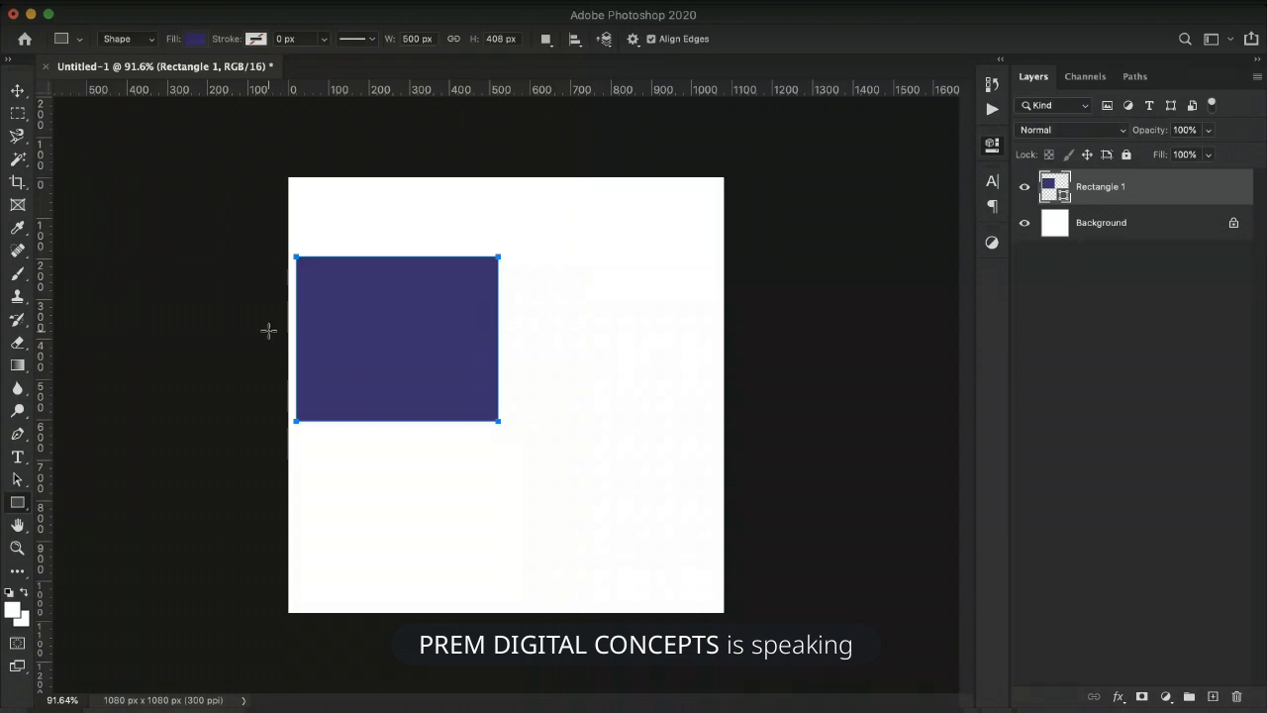
# Examine the purple rectangle's edges and pixel grid at increasing magnification up to 12800%, and compare them at lower zoom levels.
pyautogui.press('super+plus')
pyautogui.press('super+plus')
pyautogui.press('super+plus')
pyautogui.press('super+plus')
pyautogui.press('super+plus')
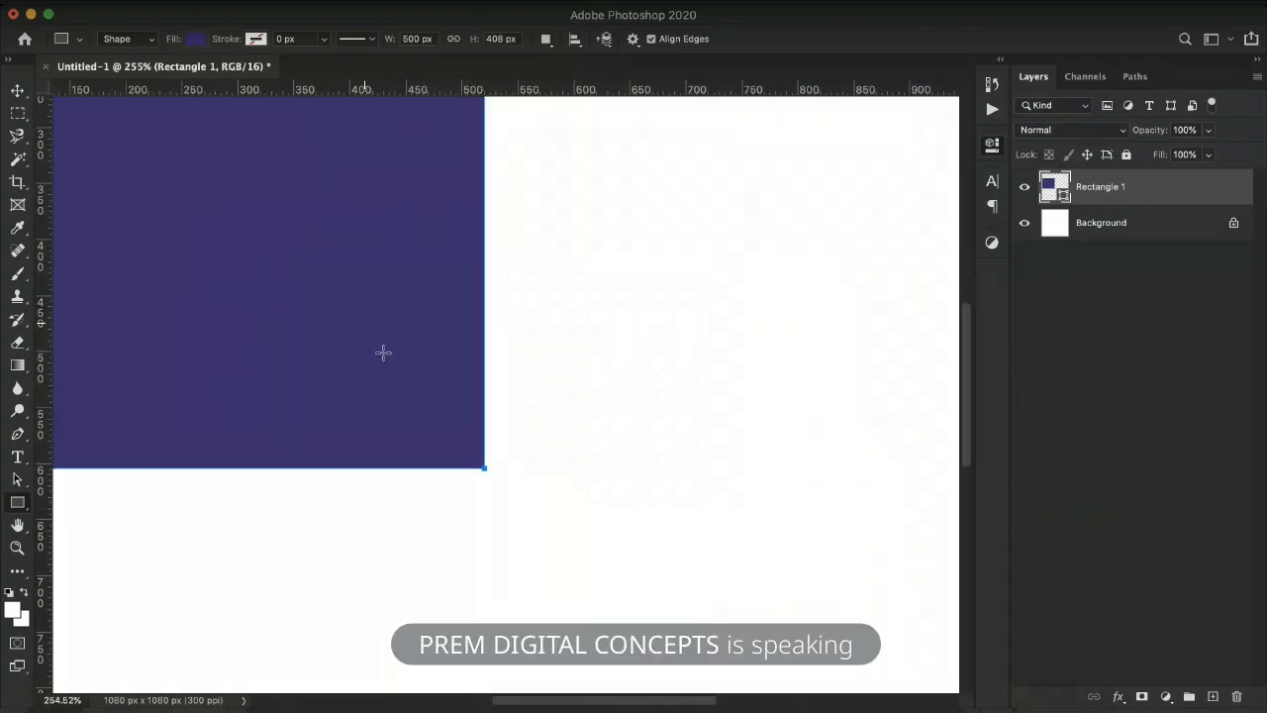
pyautogui.press('super+plus')
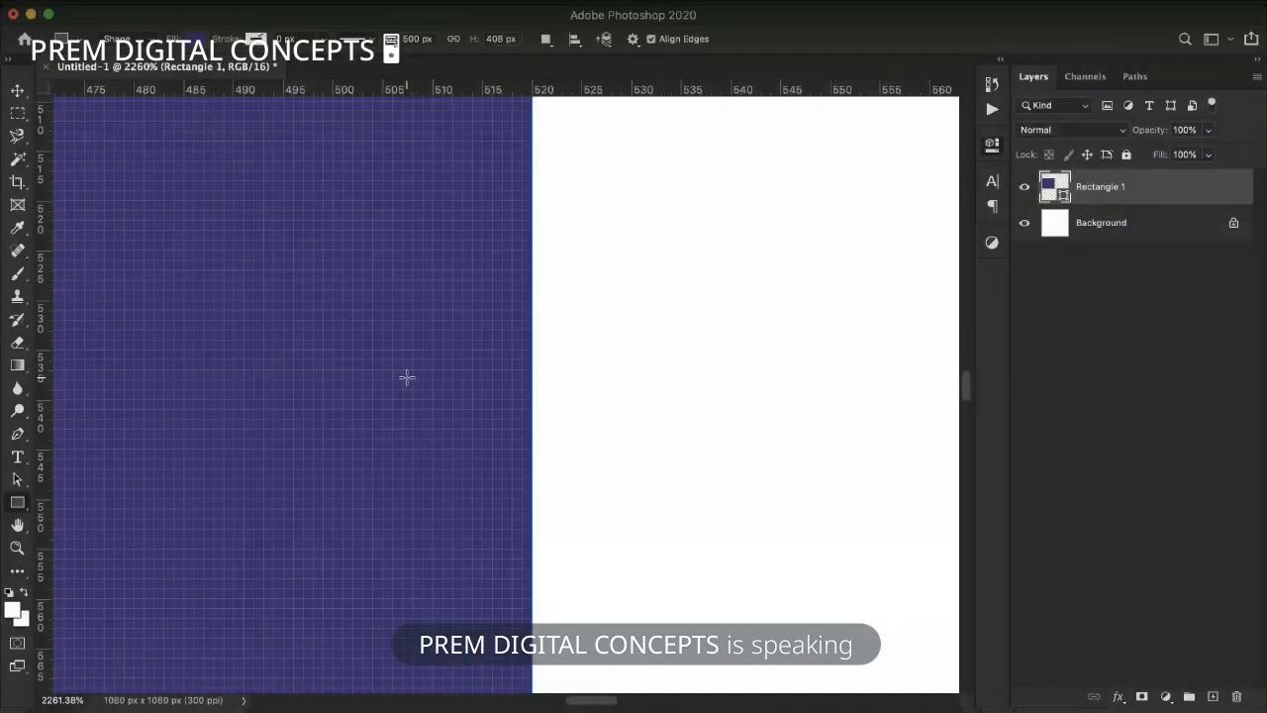
pyautogui.scroll(4, 407, 377)
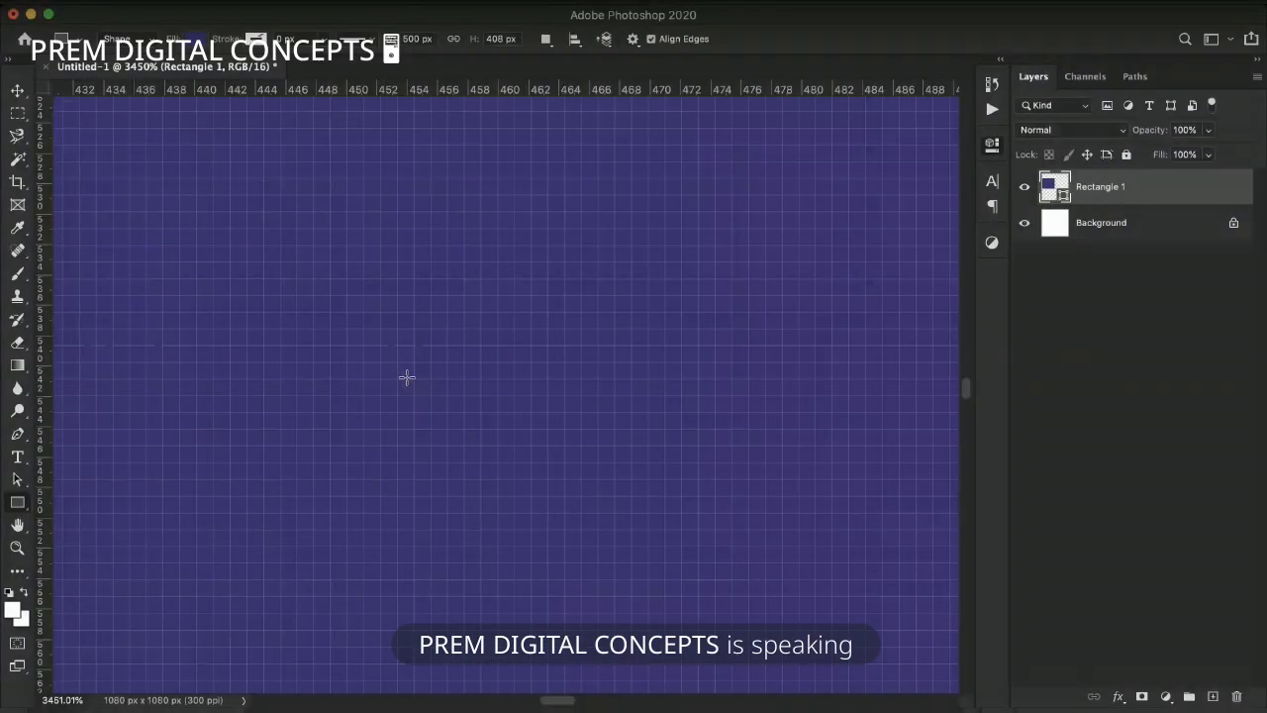
pyautogui.scroll(6, 407, 377)
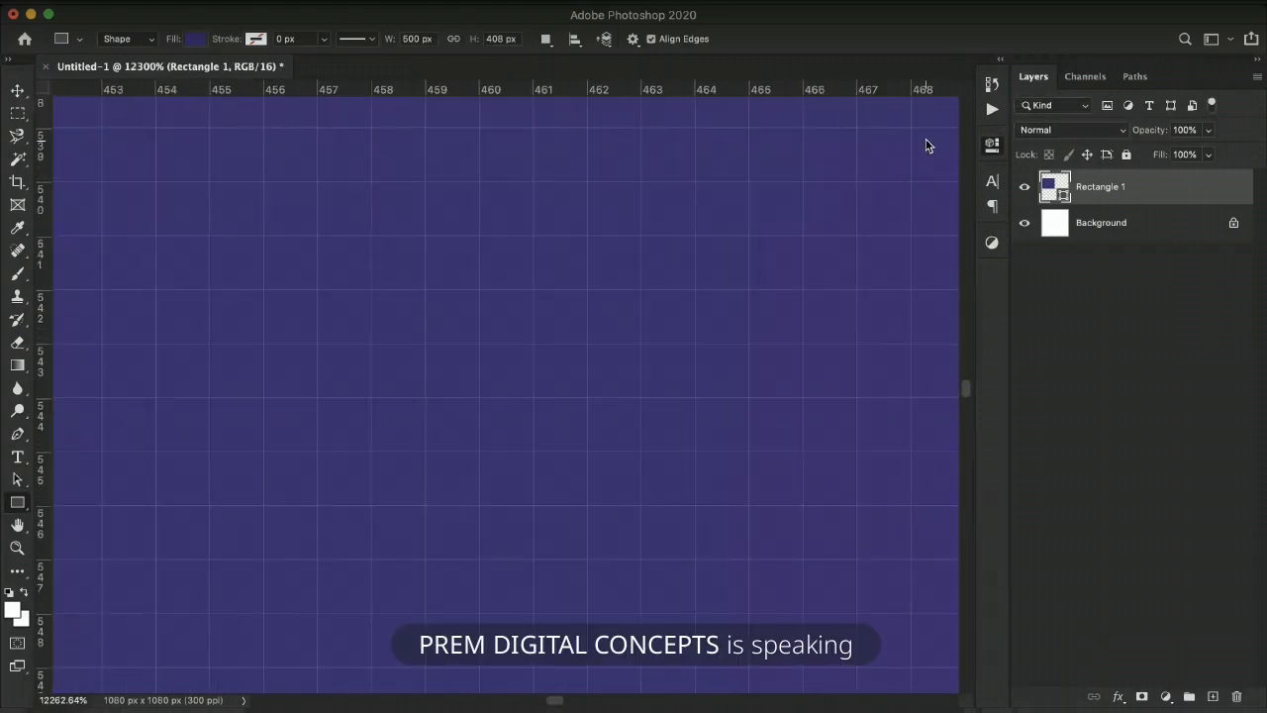
pyautogui.scroll(1, 475, 291)
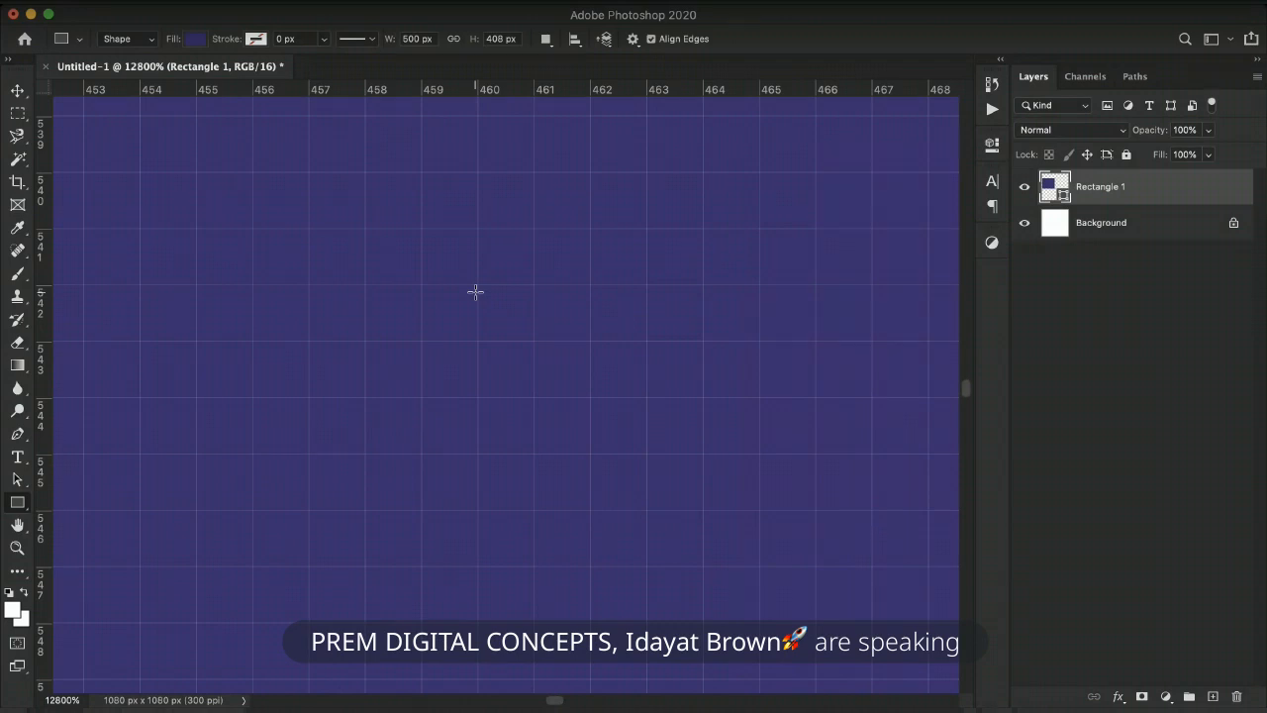
pyautogui.scroll(-5, 475, 291)
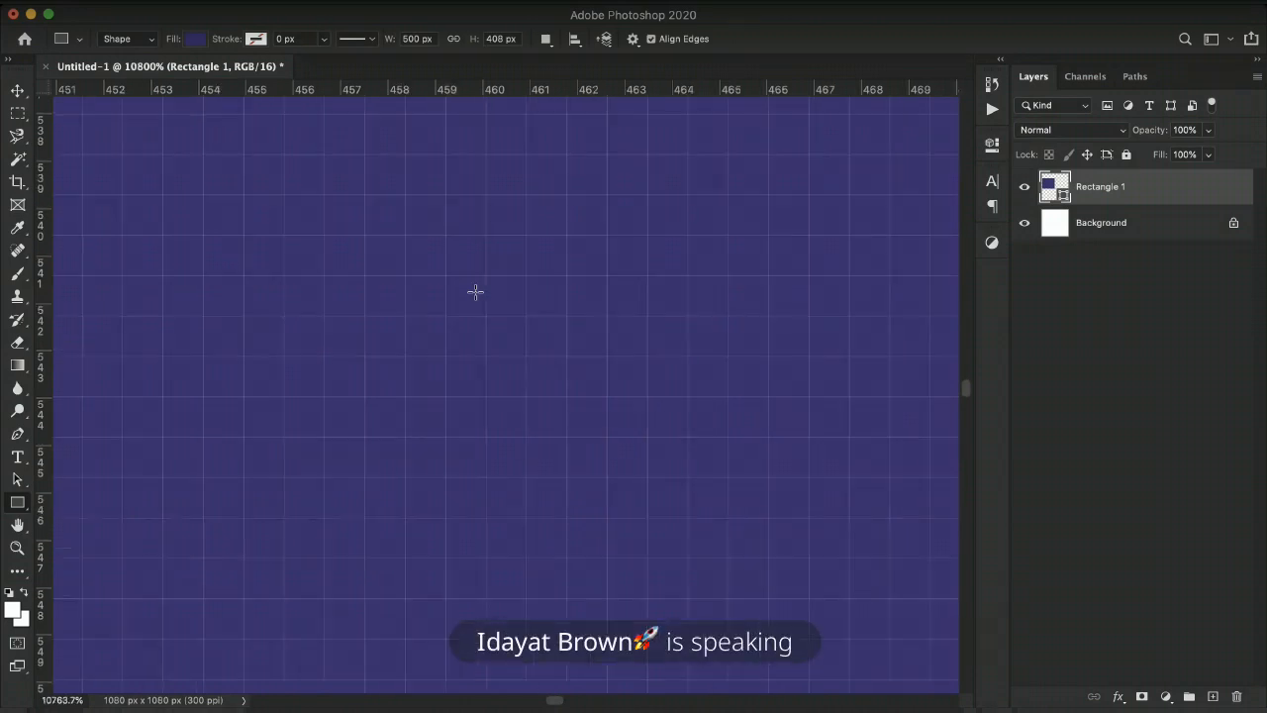
pyautogui.scroll(-8, 475, 291)
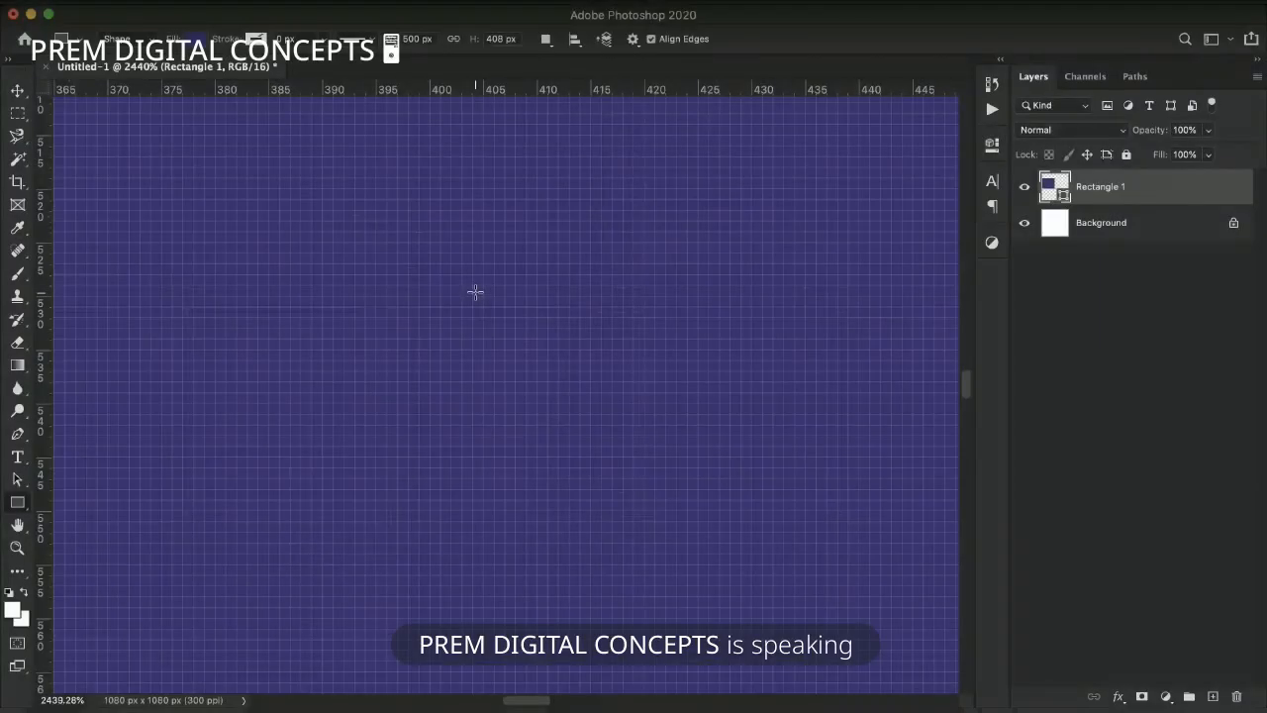
pyautogui.scroll(-6, 475, 291)
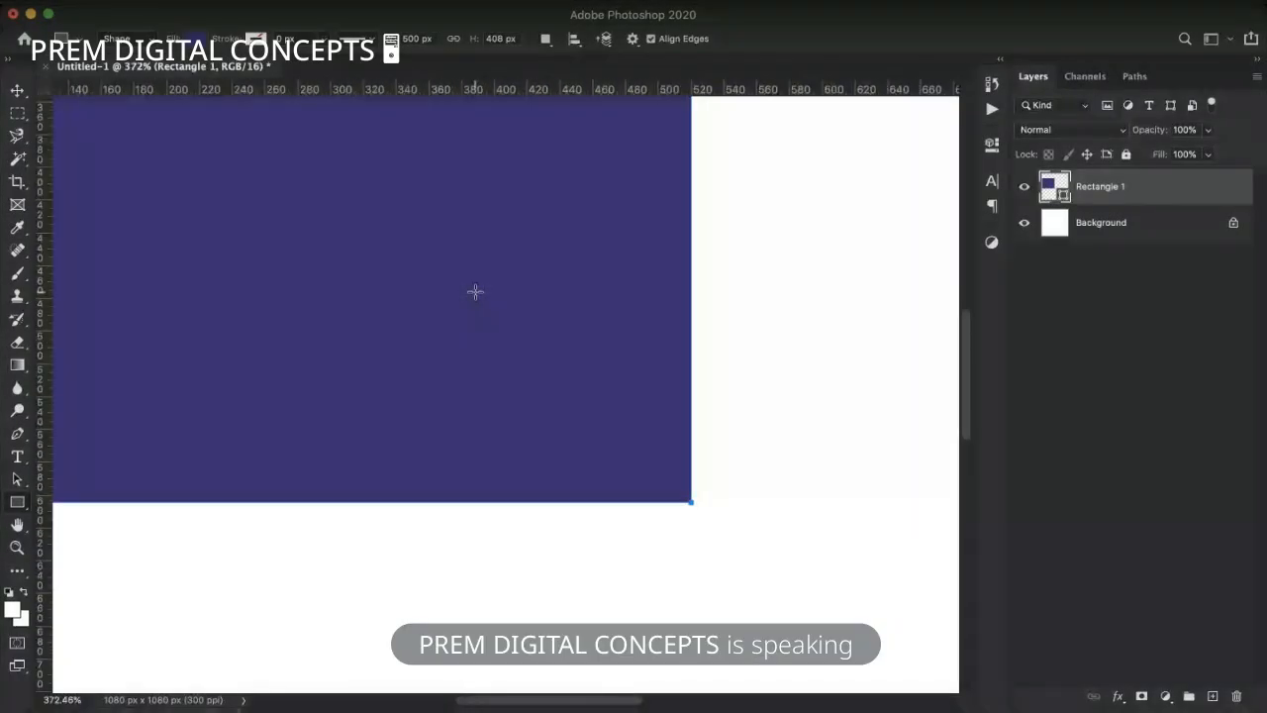
pyautogui.scroll(3, 475, 291)
pyautogui.scroll(-3, 475, 291)
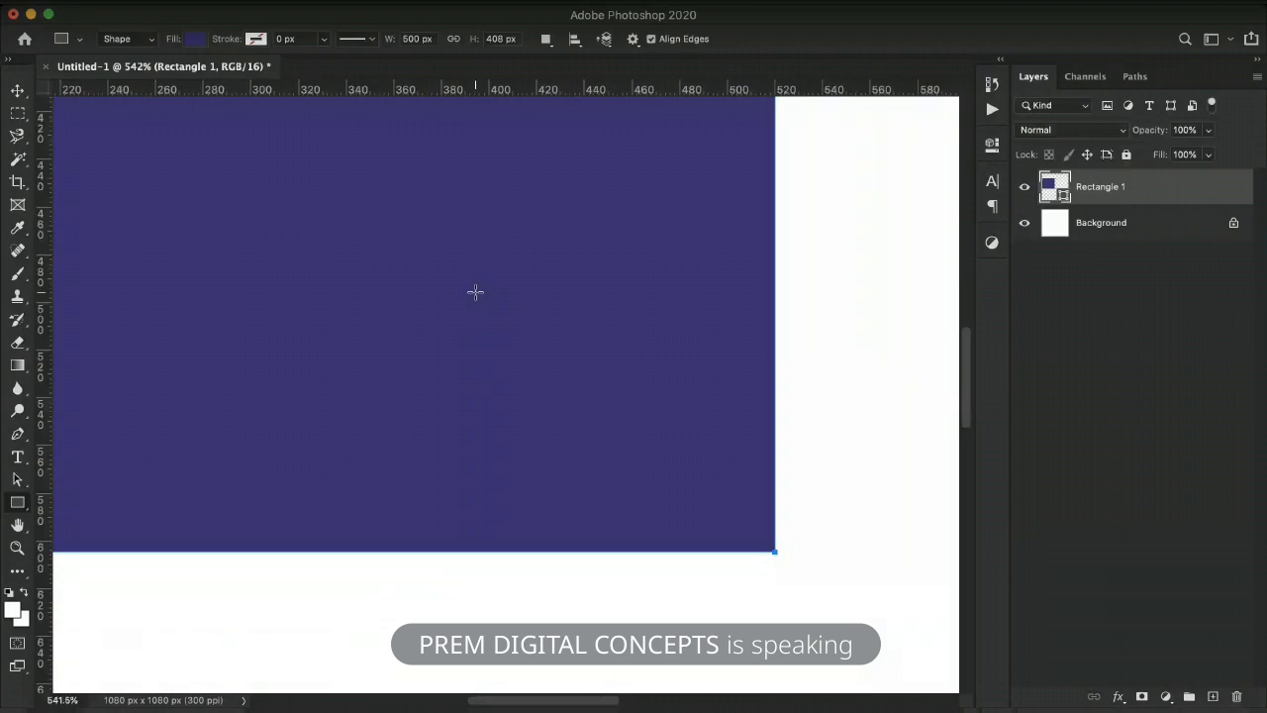
pyautogui.scroll(-3, 475, 291)
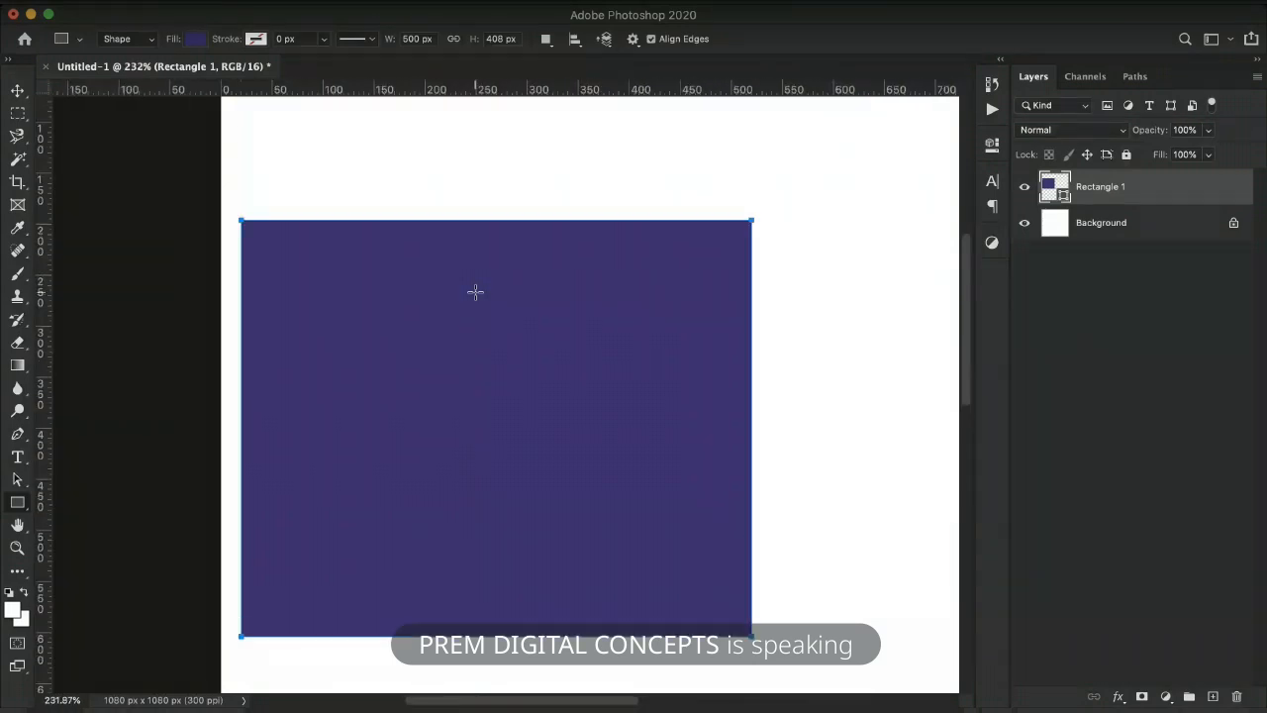
# Move the purple rectangle to the centre of the canvas and delete it.
pyautogui.scroll(1, 475, 291)
pyautogui.scroll(-2, 475, 291)
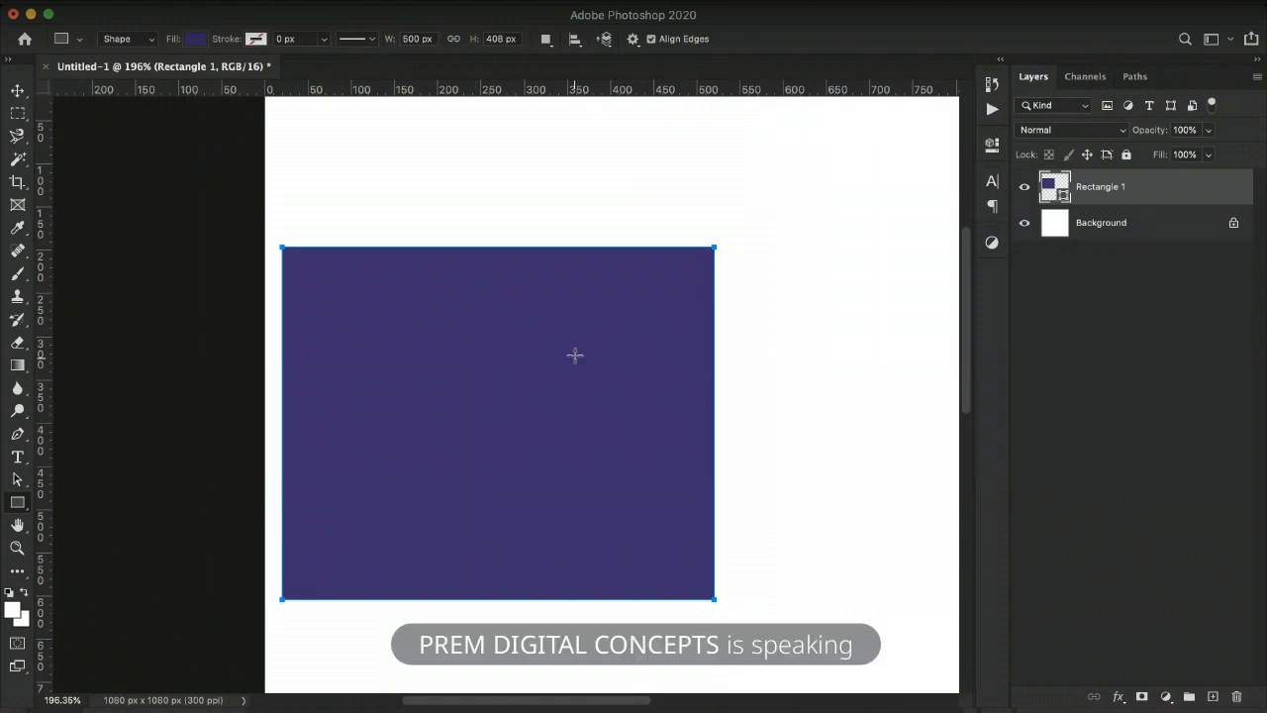
pyautogui.scroll(-5, 503, 391)
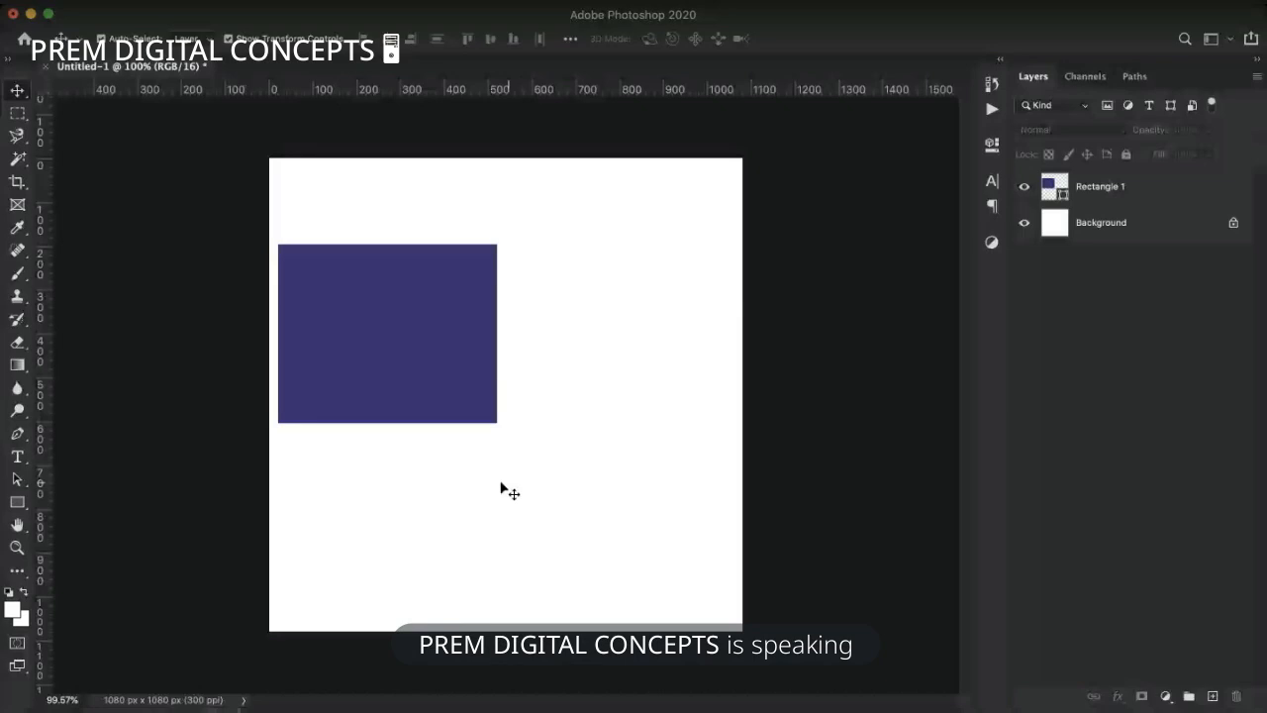
pyautogui.scroll(1, 457, 467)
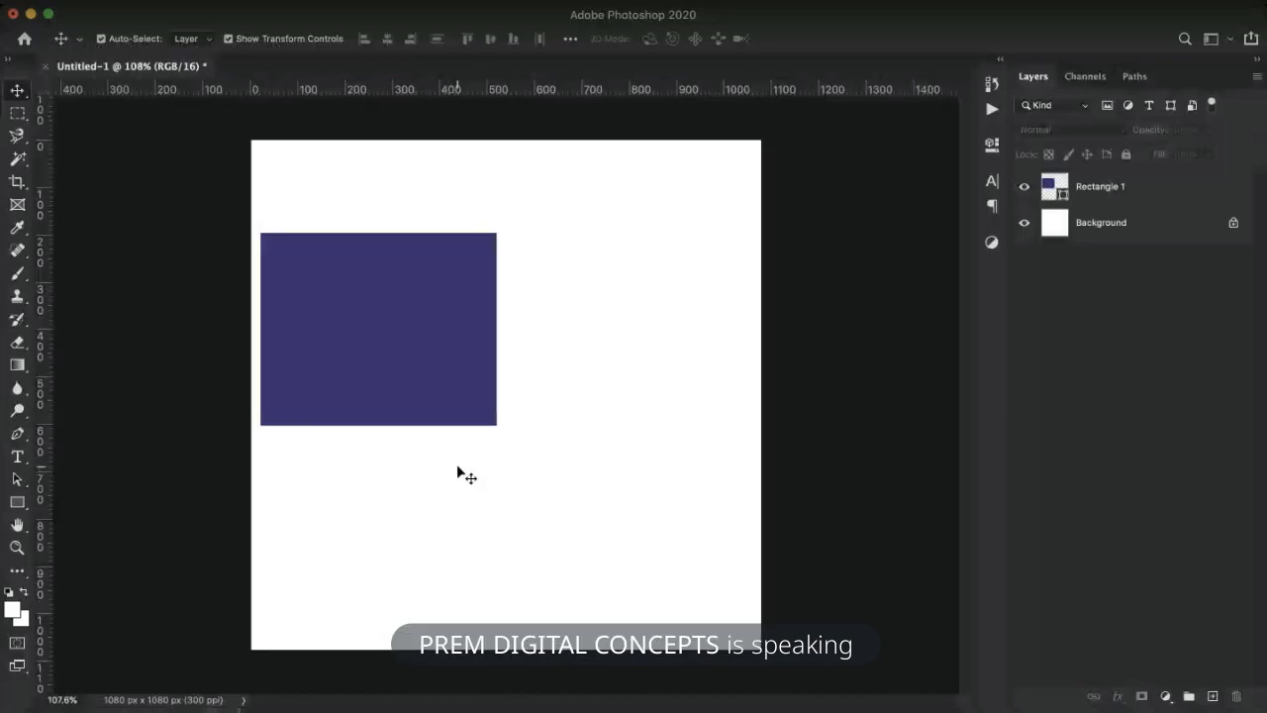
pyautogui.scroll(-1, 457, 467)
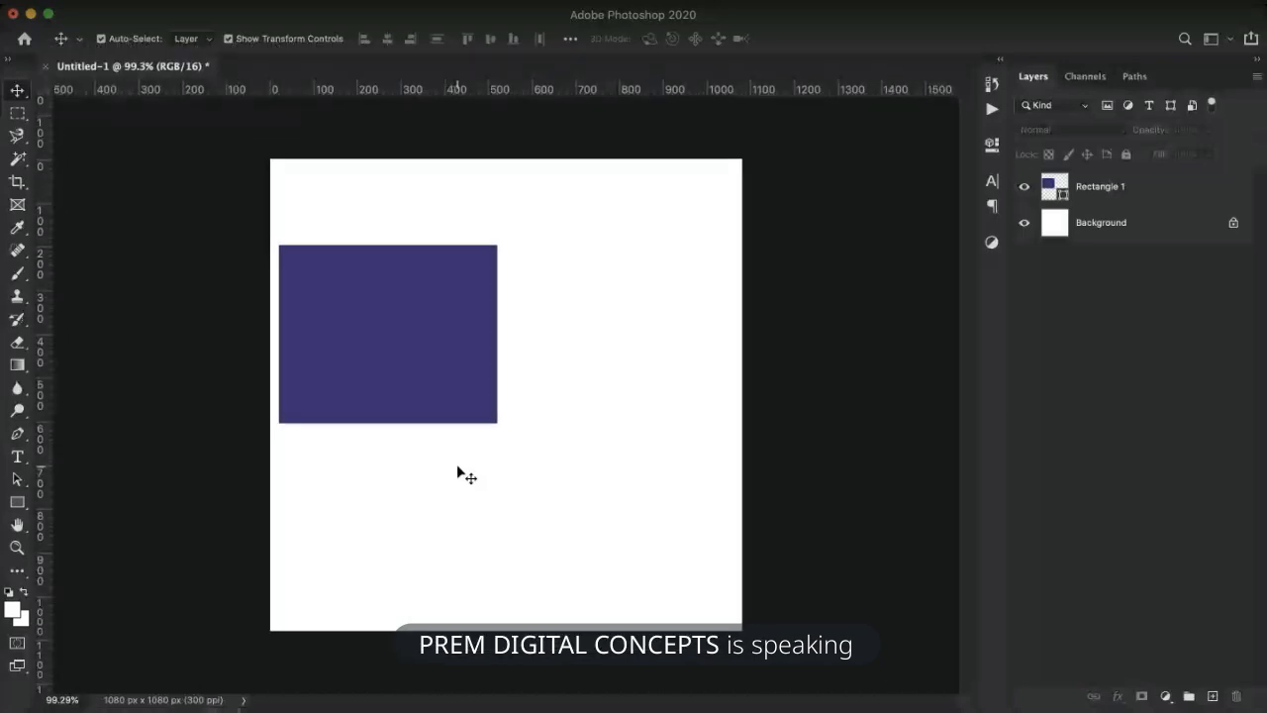
pyautogui.click(438, 333)
pyautogui.moveTo(439, 333); pyautogui.dragTo(534, 392)
pyautogui.click(842, 574)
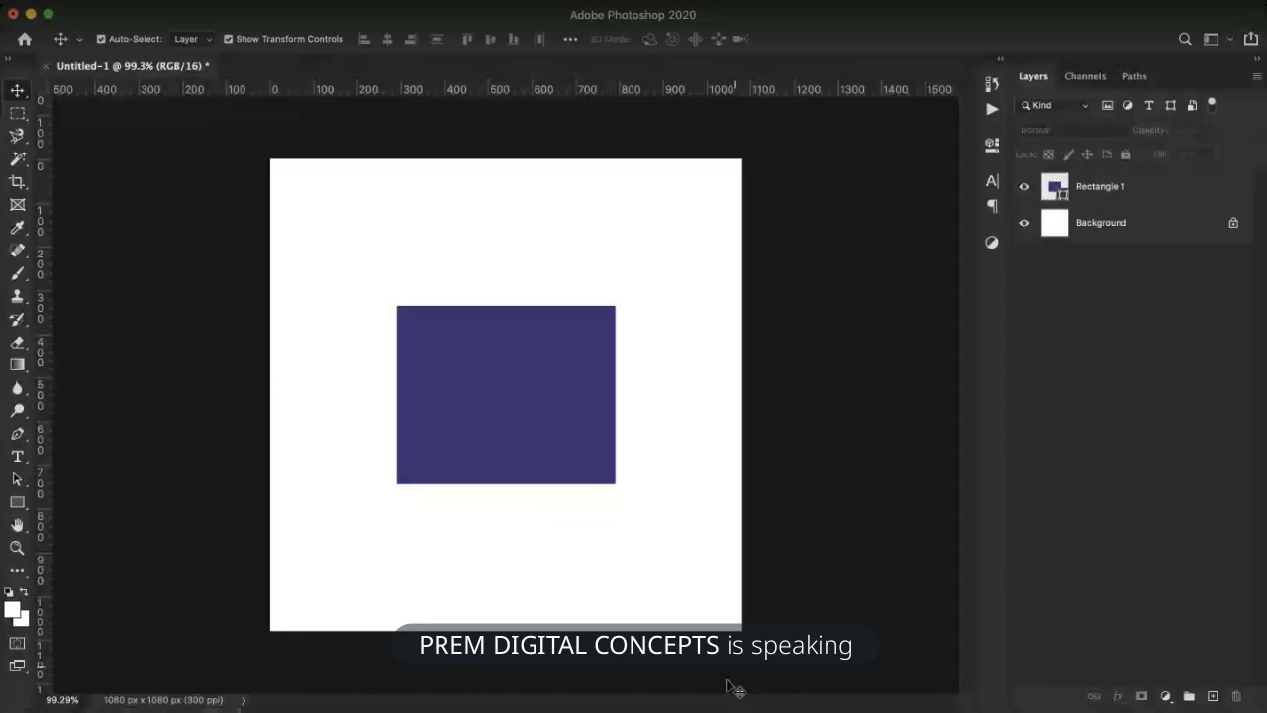
pyautogui.click(482, 387)
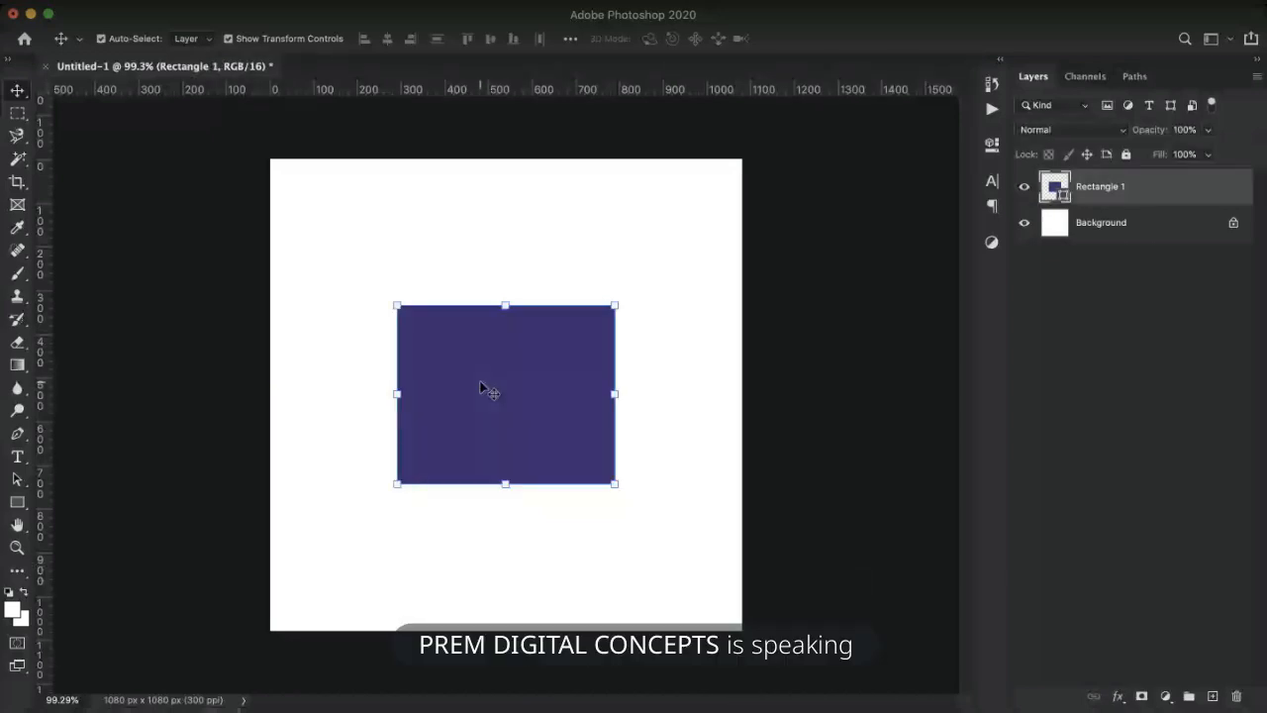
pyautogui.press('Delete')
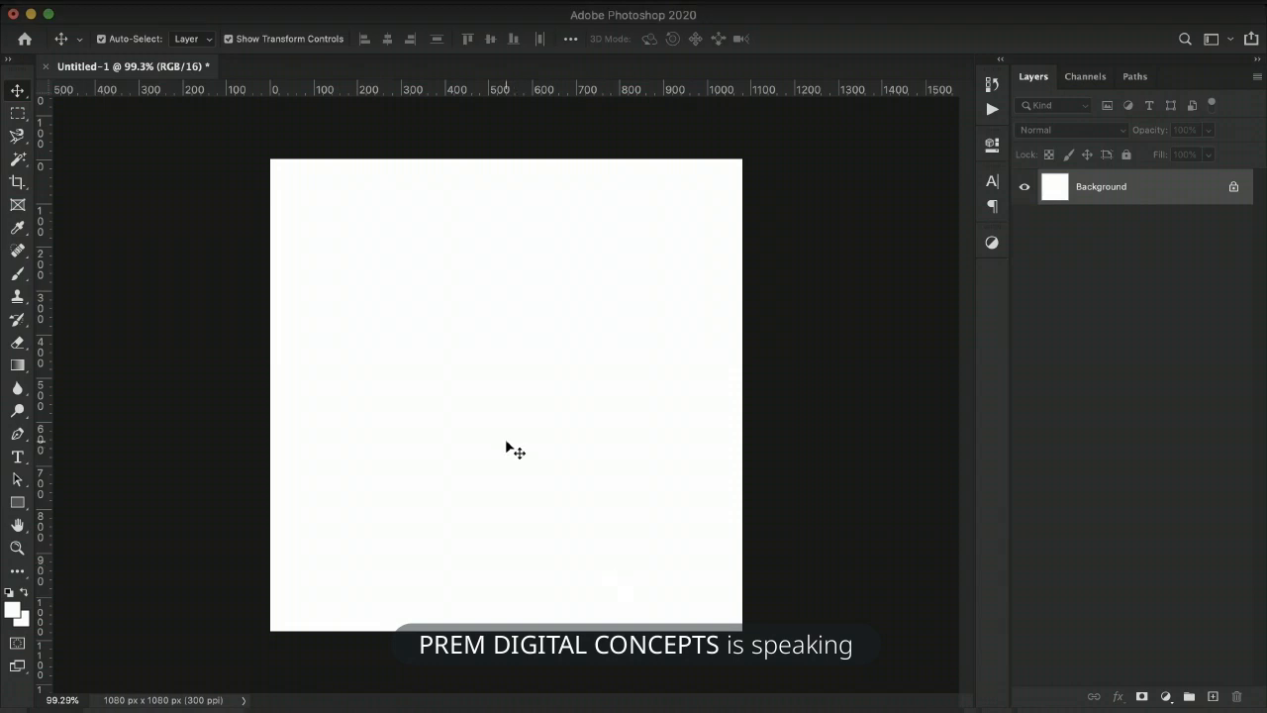
# Add the 14 pt dark navy headline "EAT FRESH LIVE HEALTHY!" on the canvas, broken into two lines after FRESH, without the full stop.
pyautogui.press('t')
pyautogui.click(371, 328)
pyautogui.write('EAT FRESH. LIVE HEALTHY!')
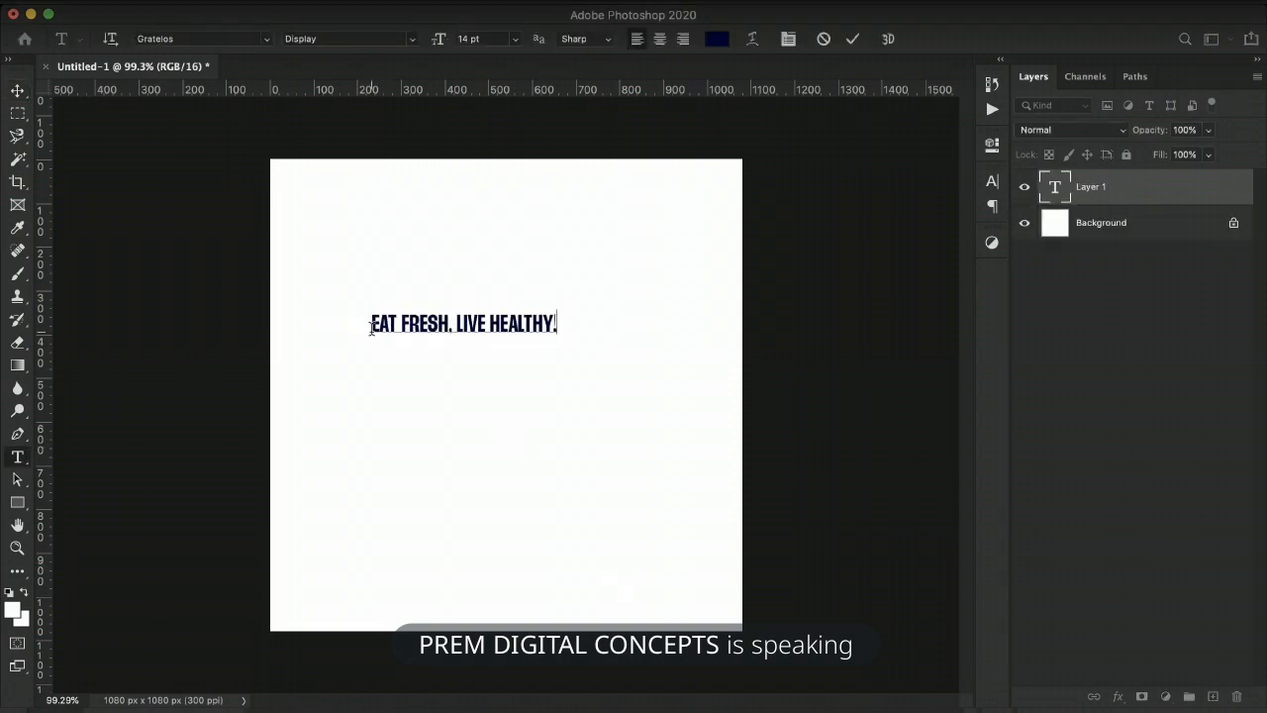
pyautogui.click(456, 320)
pyautogui.press('BackSpace')
pyautogui.press('BackSpace')
pyautogui.press('Return')
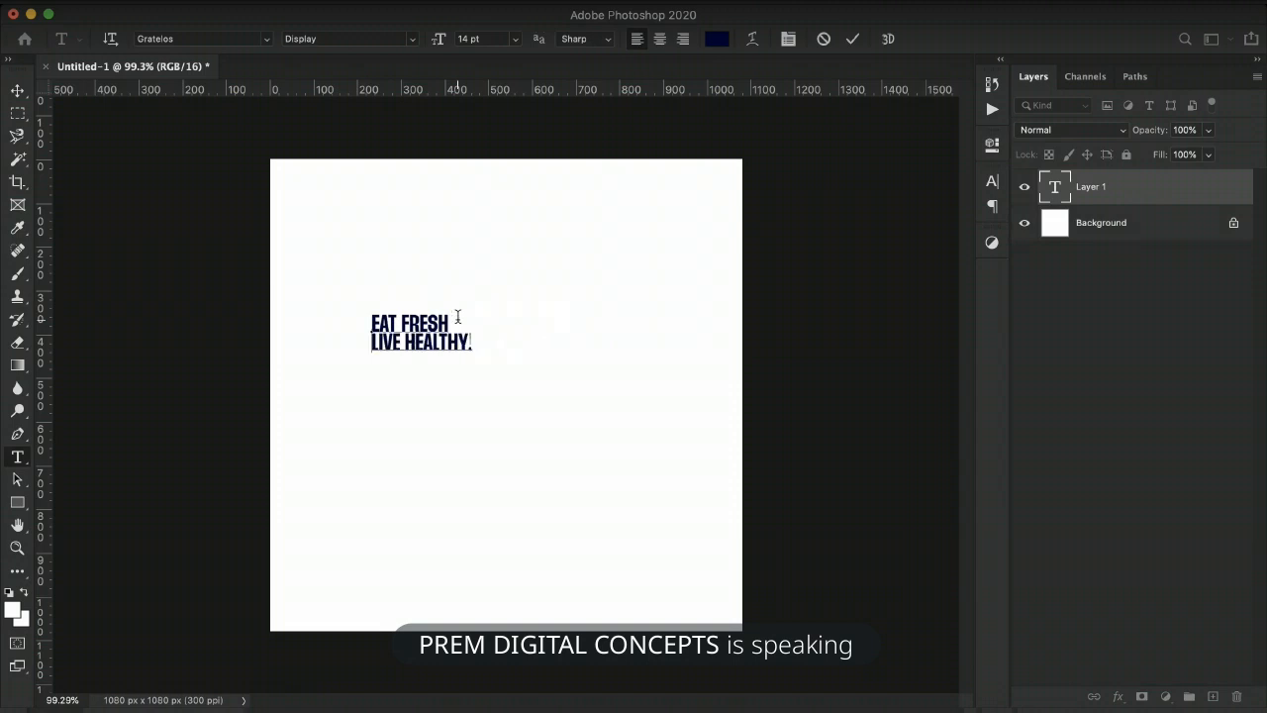
pyautogui.press('super+Return')
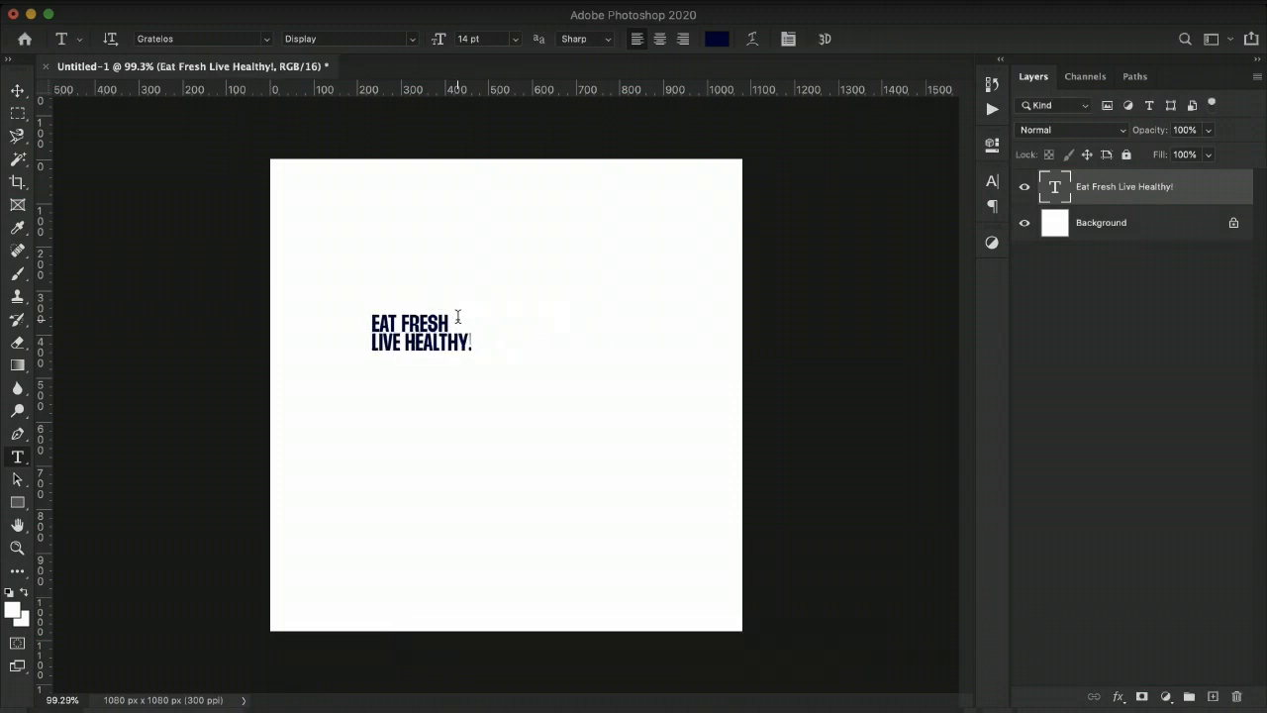
# Scale the headline proportionally to about 241% and place it in the upper-left part of the canvas.
pyautogui.press('v')
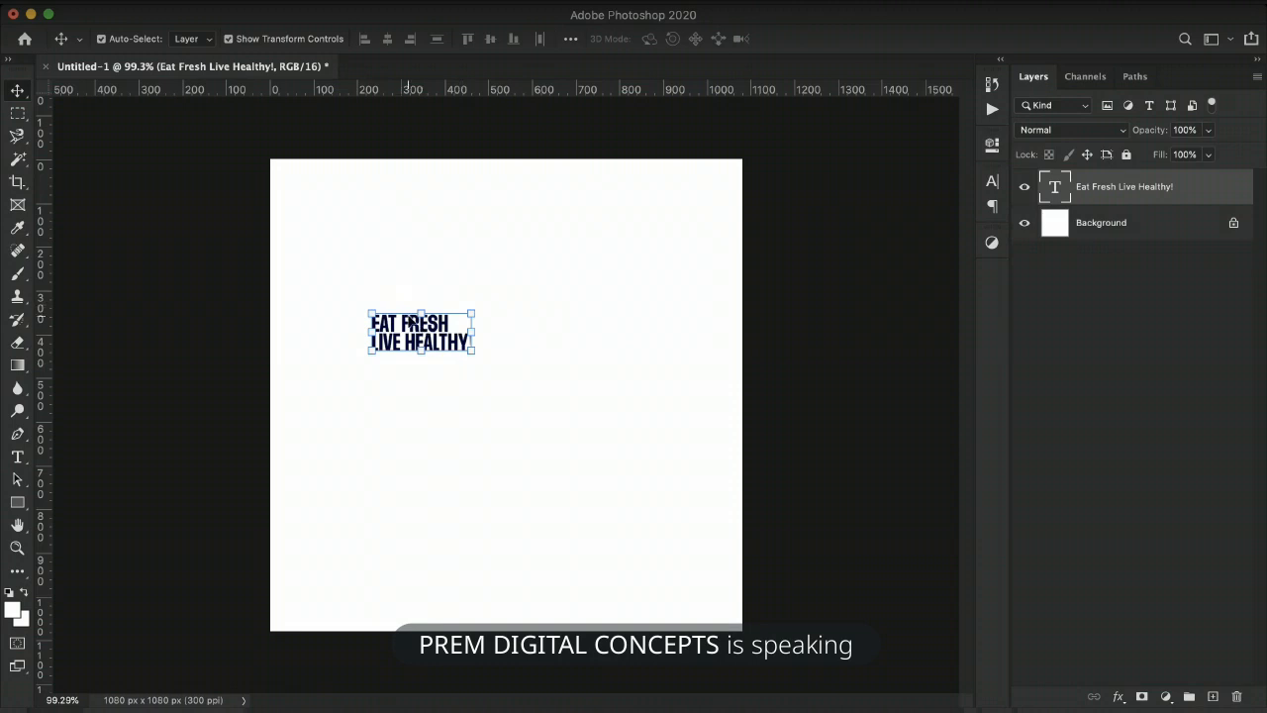
pyautogui.press('super+t')
pyautogui.moveTo(409, 313); pyautogui.dragTo(409, 263)
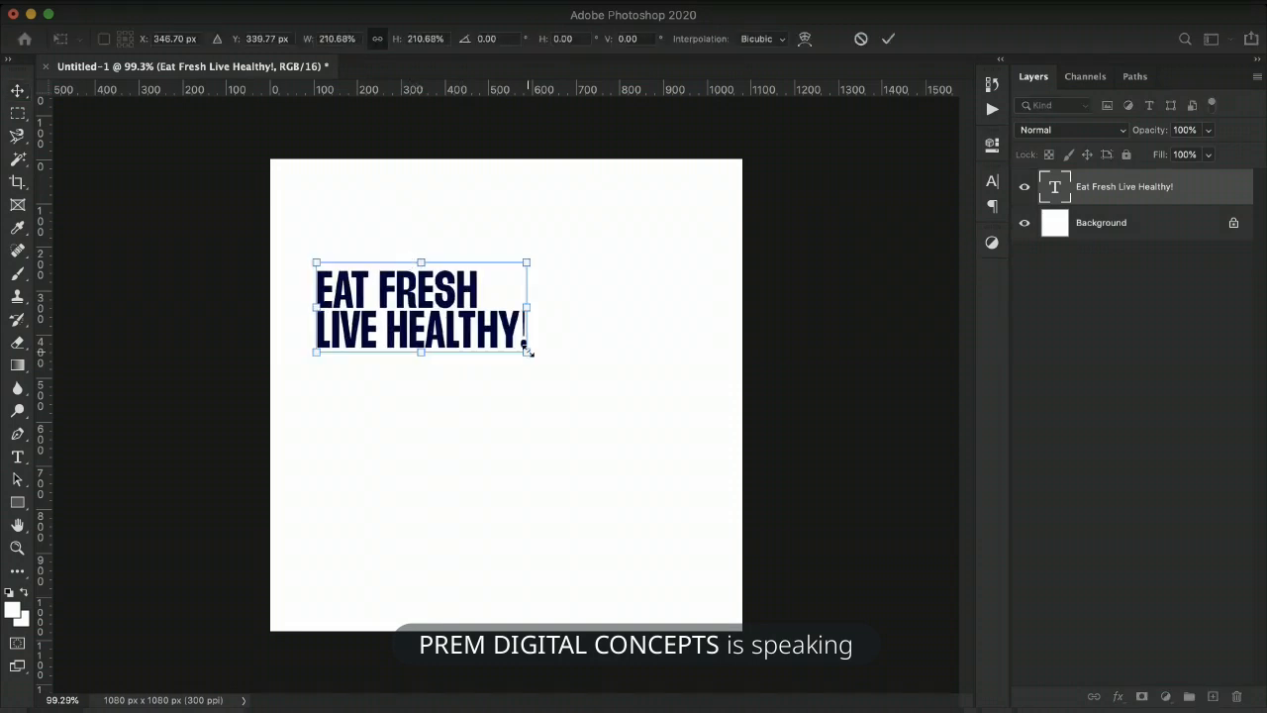
pyautogui.moveTo(527, 352); pyautogui.dragTo(555, 372)
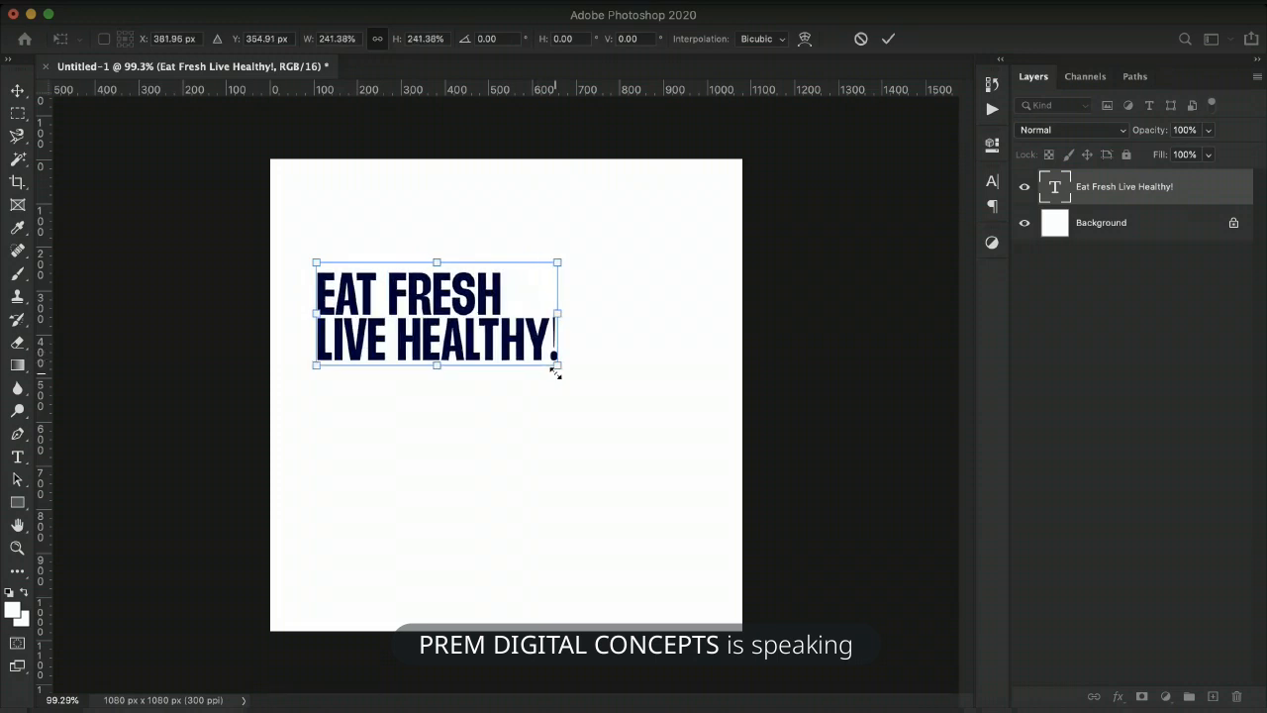
pyautogui.press('Return')
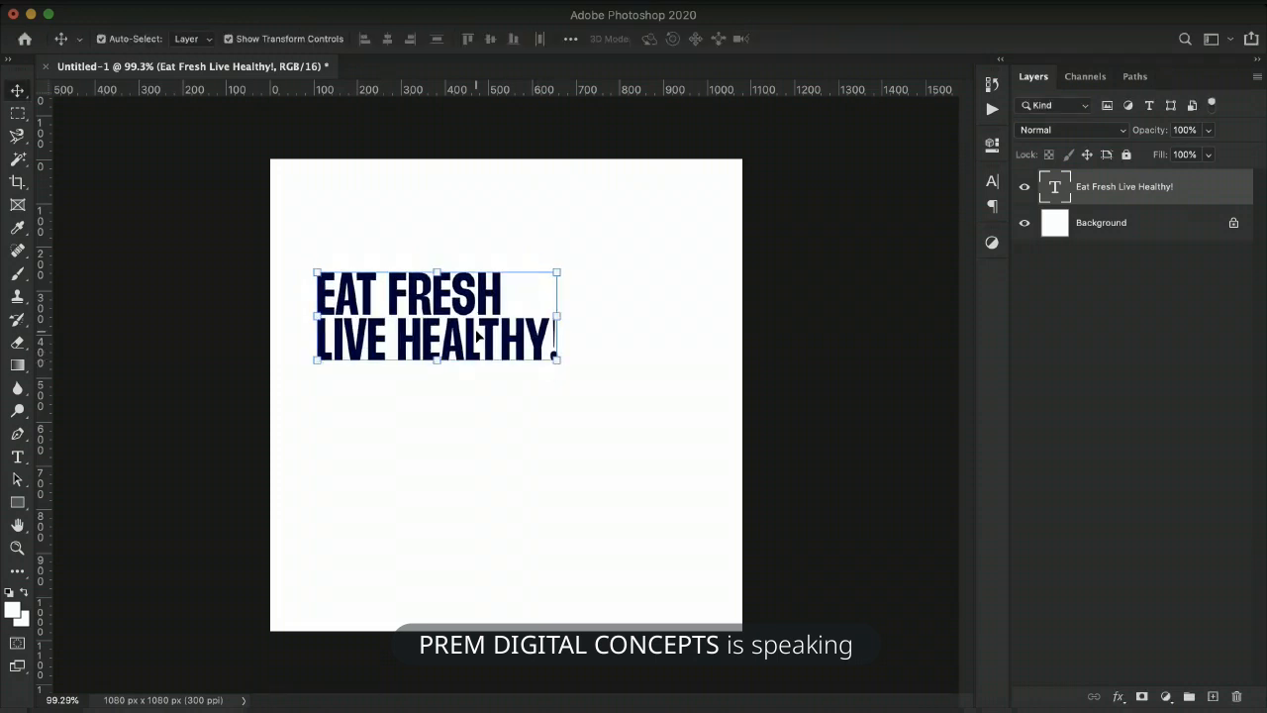
pyautogui.moveTo(472, 338); pyautogui.dragTo(460, 318)
pyautogui.click(420, 213)
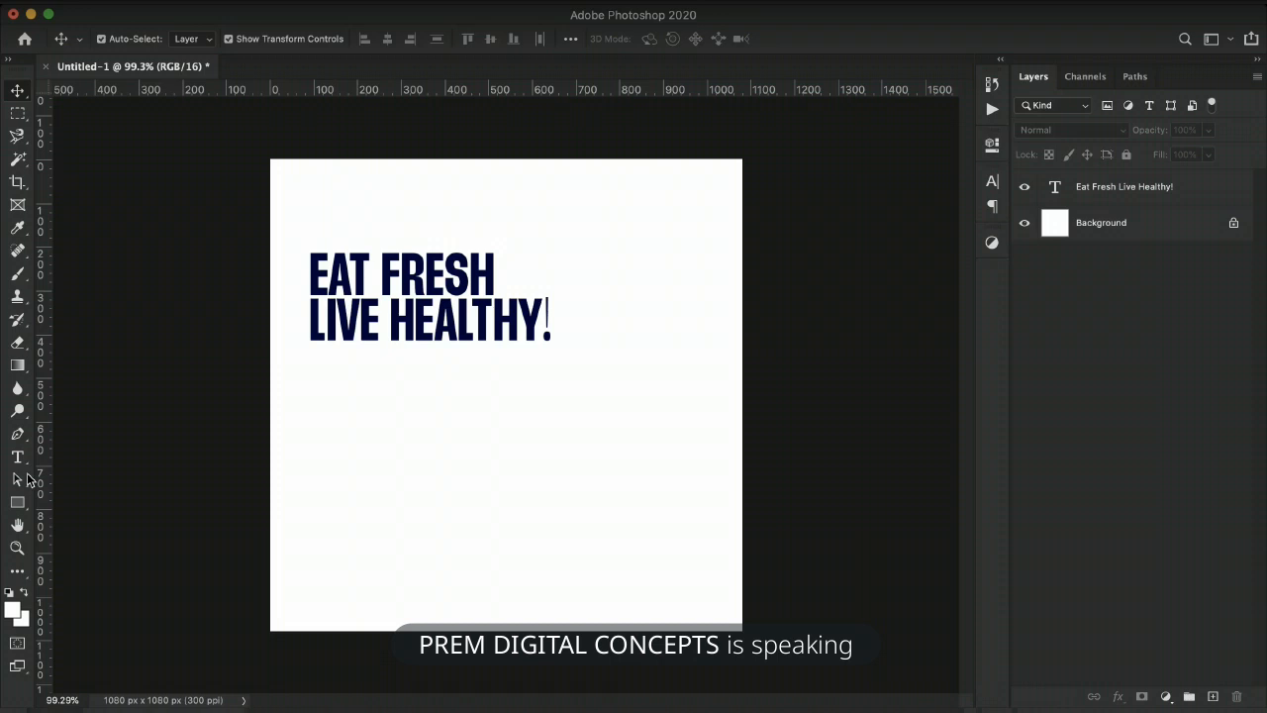
# Add a gold-filled rectangle about 137 by 102 px above the headline, lined up with the text's left edge.
pyautogui.press('u')
pyautogui.moveTo(307, 173); pyautogui.dragTo(366, 217)
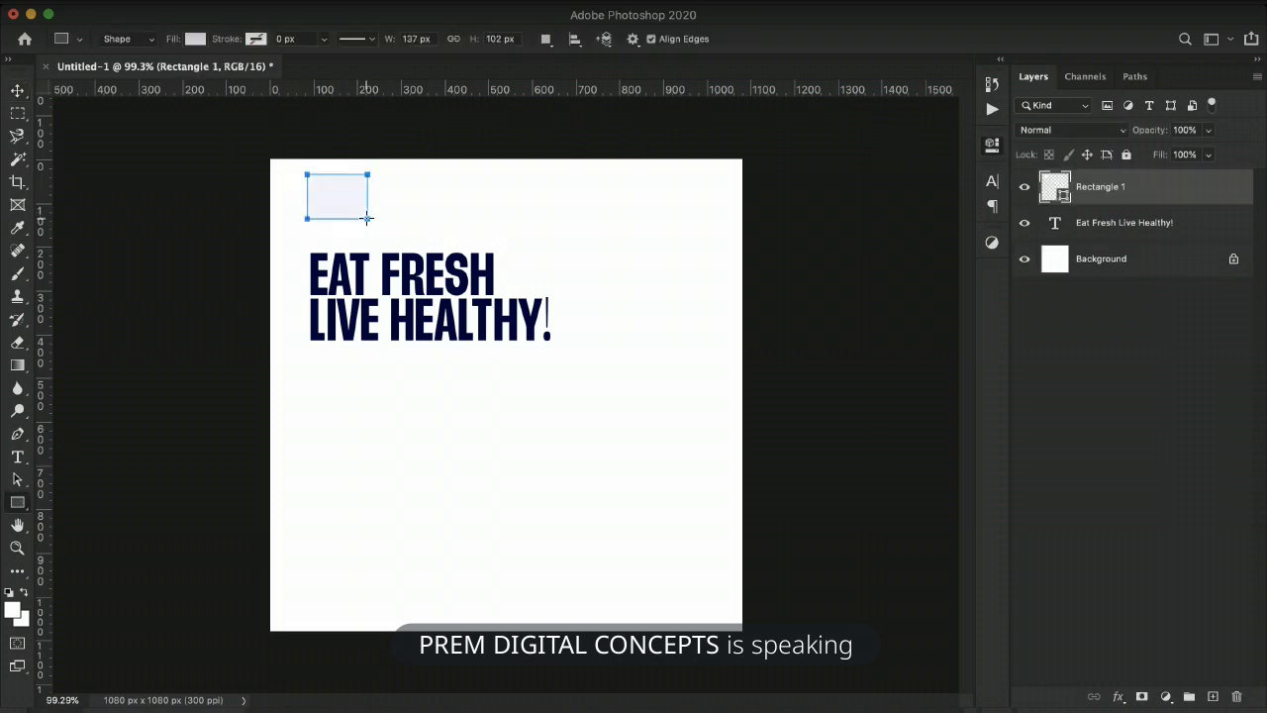
pyautogui.press('v')
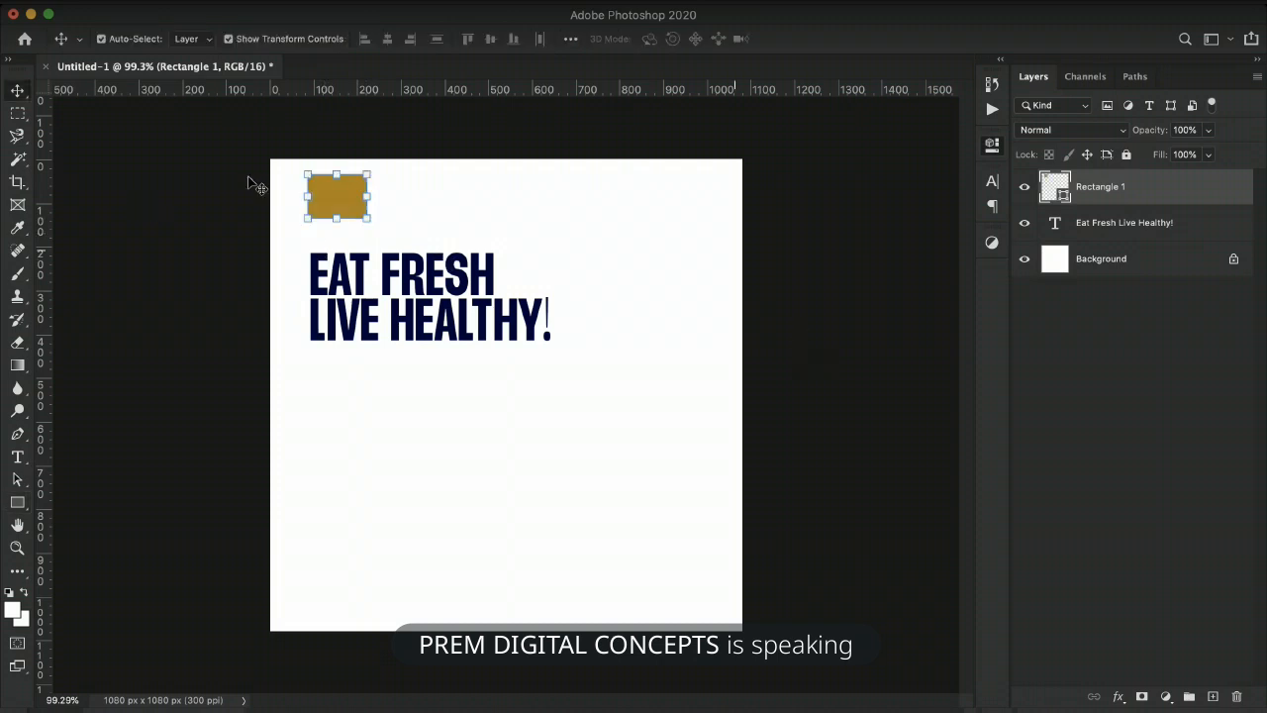
pyautogui.moveTo(334, 194); pyautogui.dragTo(335, 214)
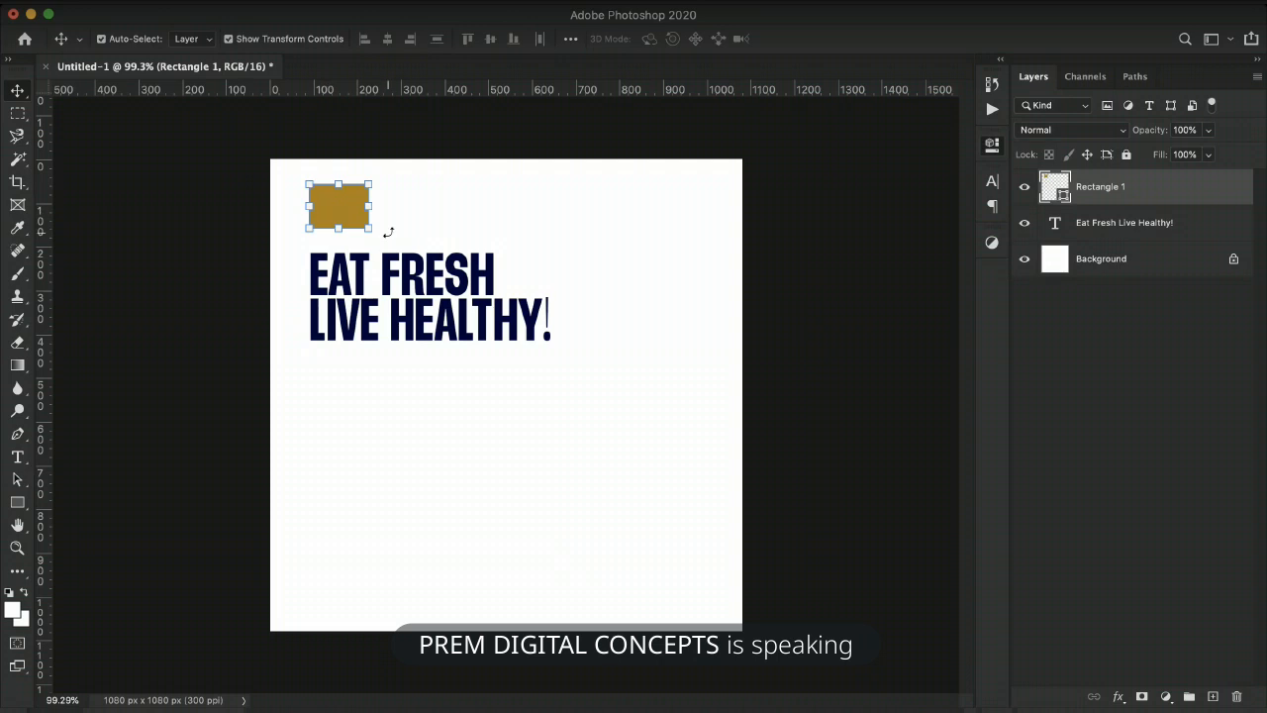
pyautogui.click(396, 277)
pyautogui.click(87, 285)
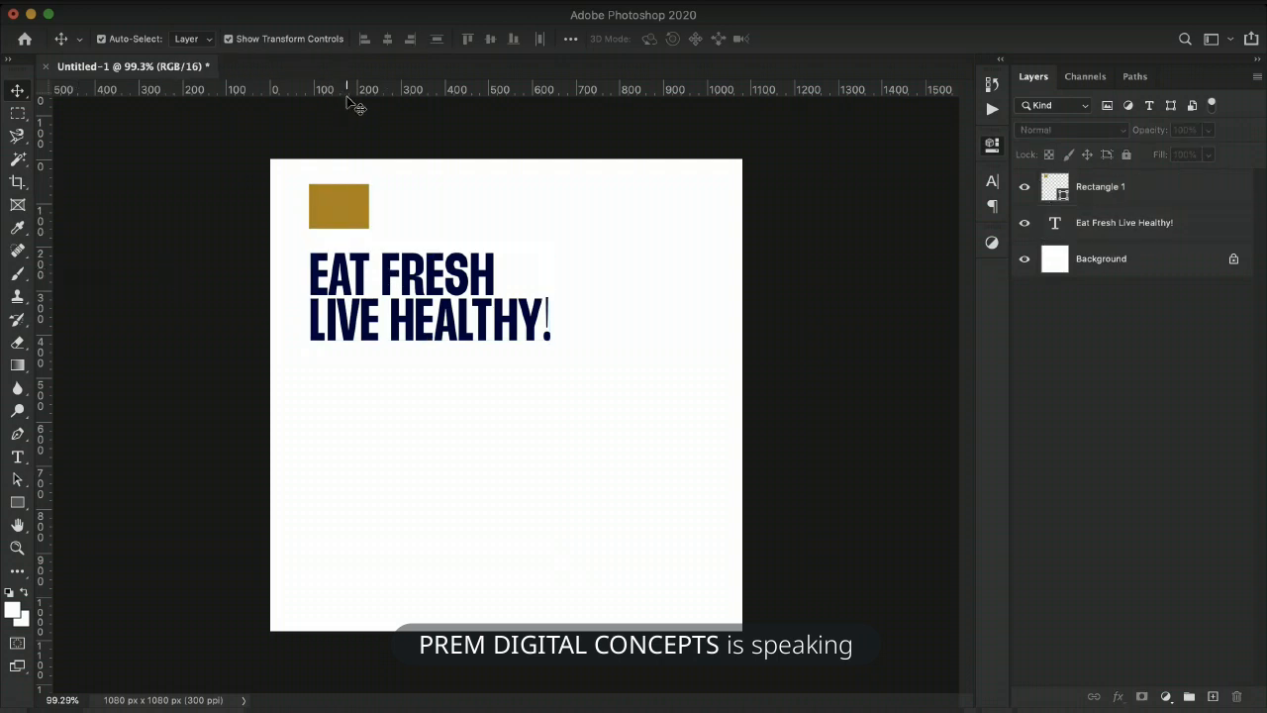
# Add margin guides around the canvas: vertical at about 70 and 990 px, horizontal at about 45 and 1025 px.
pyautogui.moveTo(340, 92); pyautogui.dragTo(378, 179)
pyautogui.moveTo(38, 143); pyautogui.dragTo(300, 278)
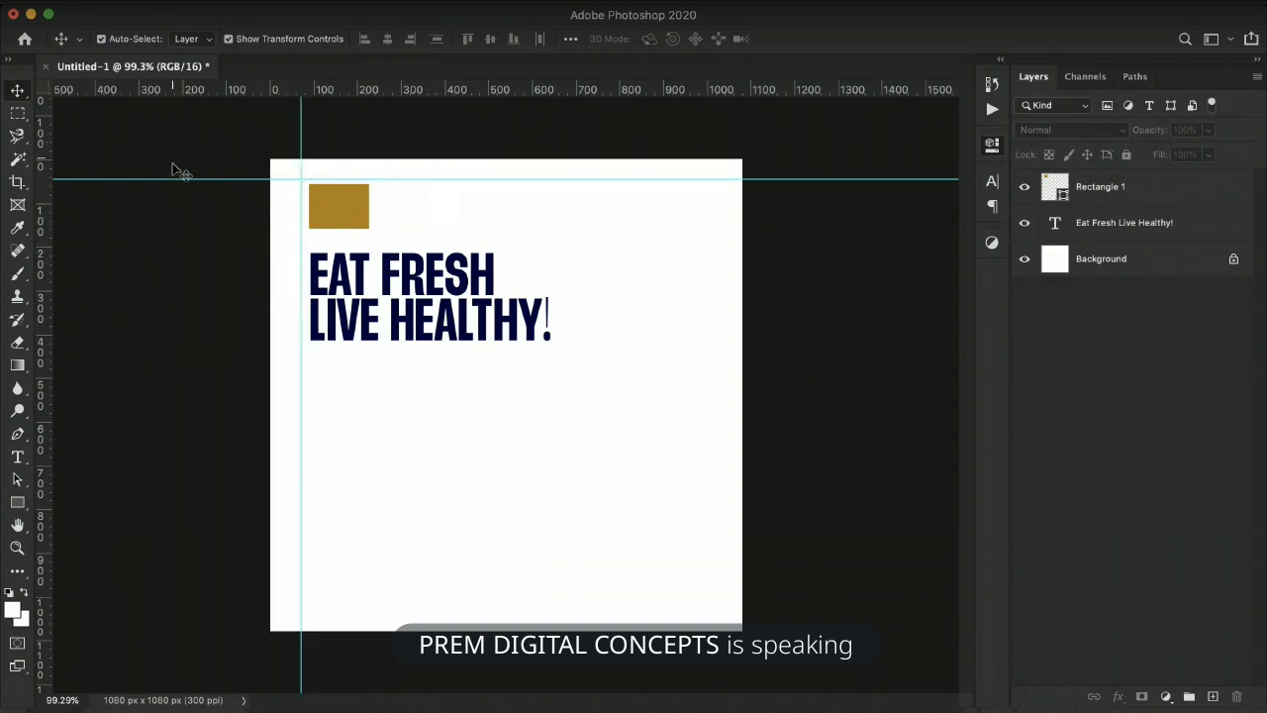
pyautogui.moveTo(50, 183); pyautogui.dragTo(689, 319)
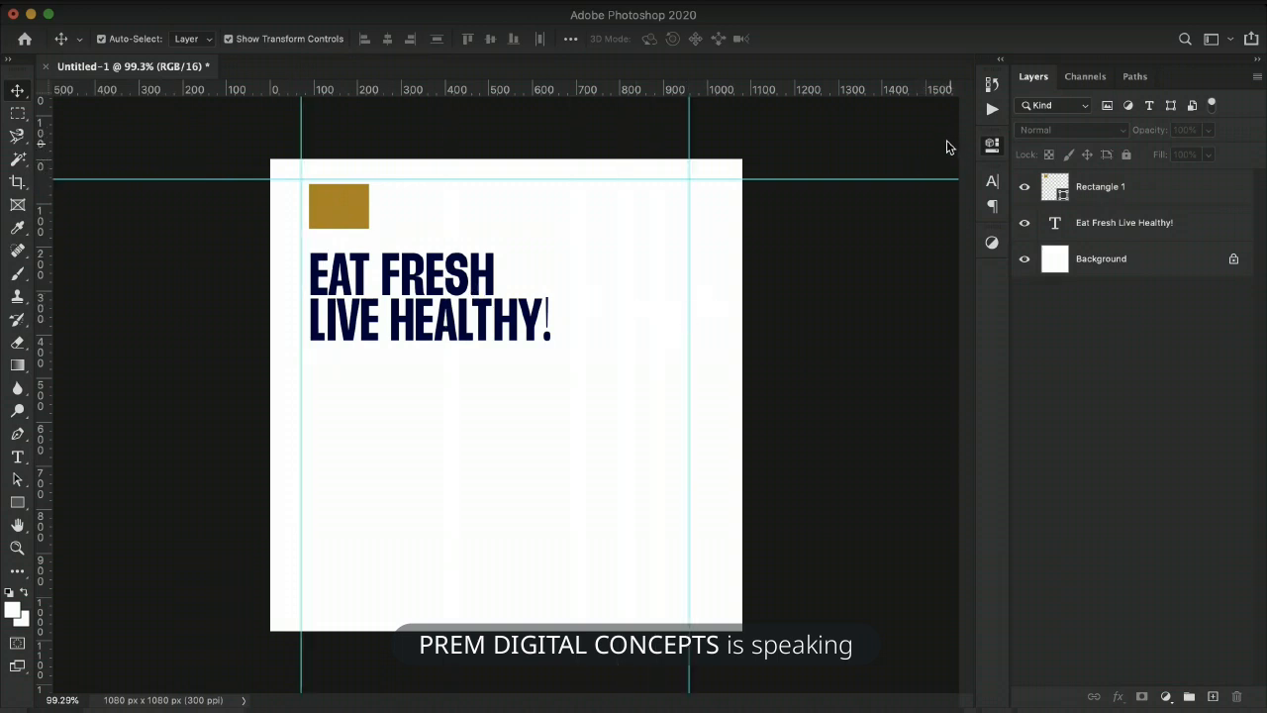
pyautogui.moveTo(689, 248); pyautogui.dragTo(702, 275)
pyautogui.moveTo(352, 89); pyautogui.dragTo(493, 607)
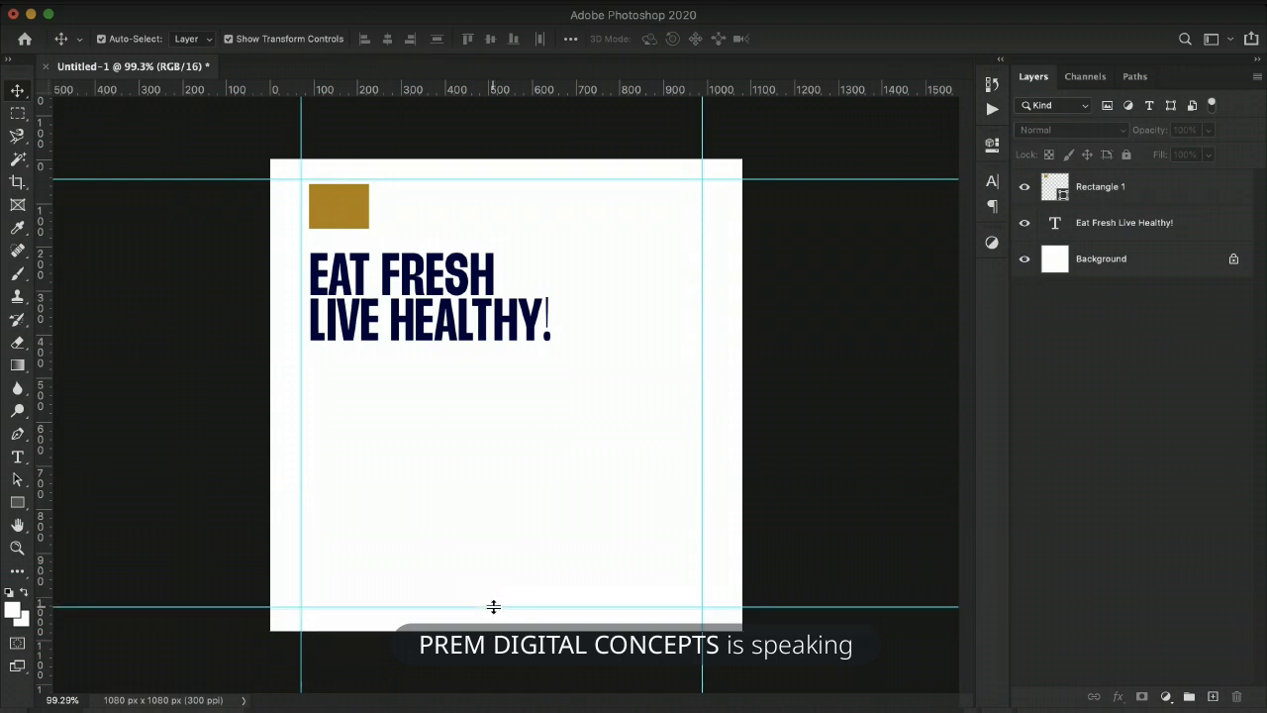
# Move the gold rectangle and headline together against the left and top margin guides, and lower the headline slightly.
pyautogui.moveTo(254, 185); pyautogui.dragTo(473, 362)
pyautogui.moveTo(428, 286); pyautogui.dragTo(420, 278)
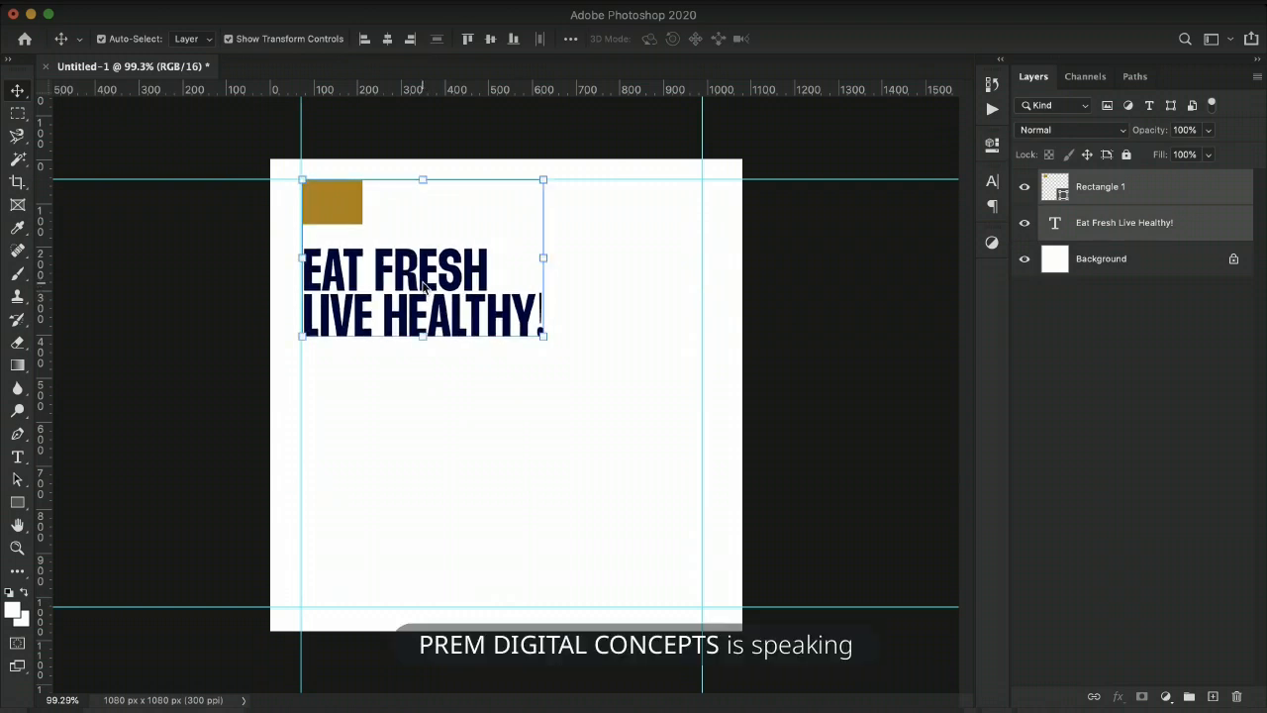
pyautogui.click(216, 362)
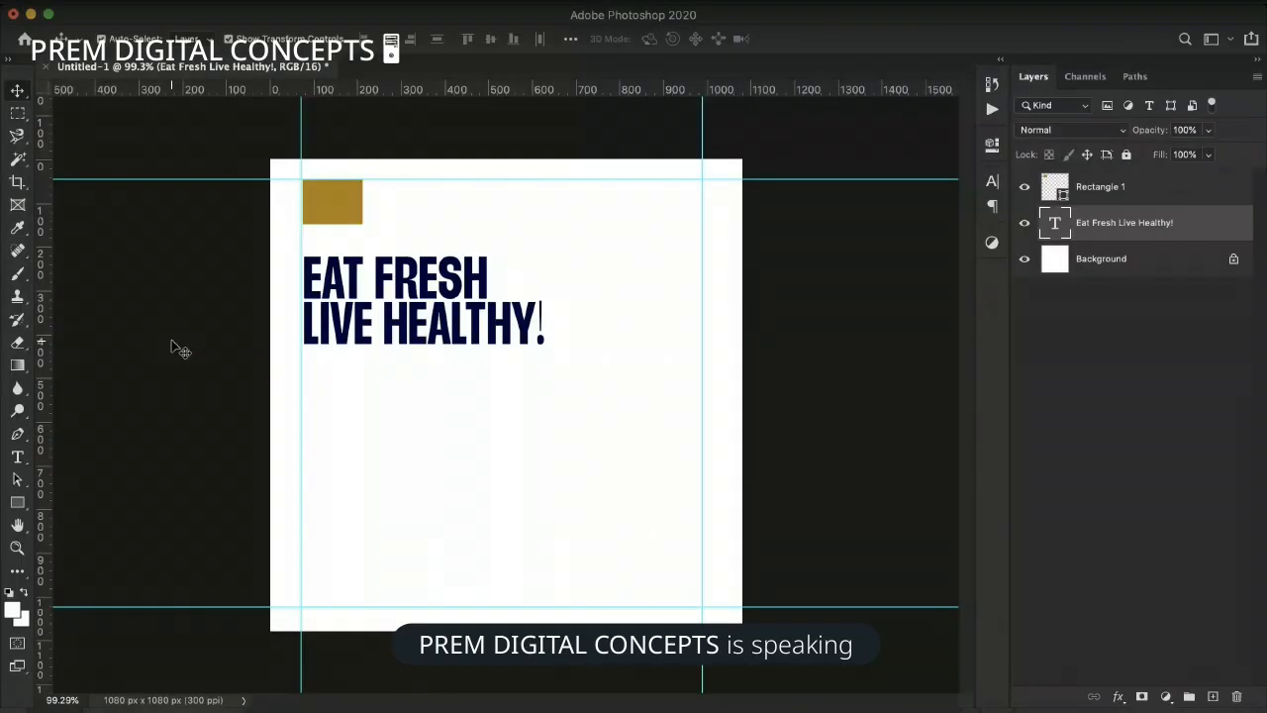
pyautogui.click(531, 278)
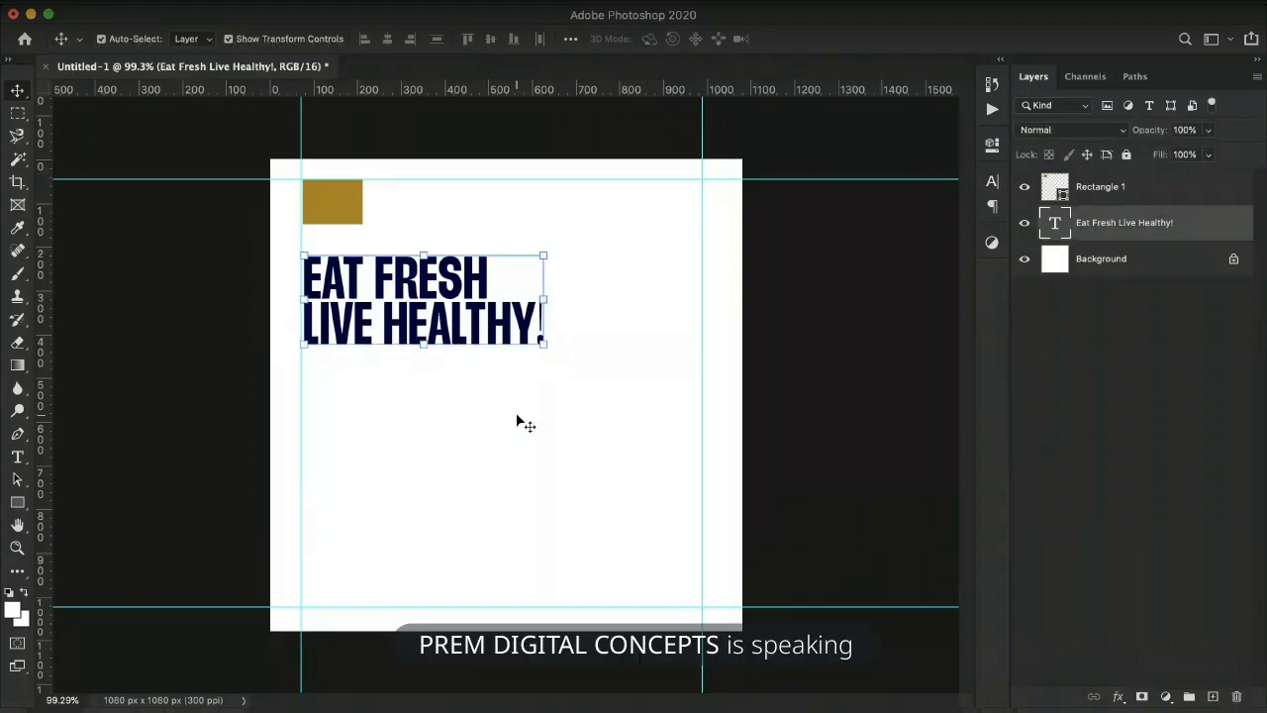
pyautogui.click(481, 396)
pyautogui.click(455, 295)
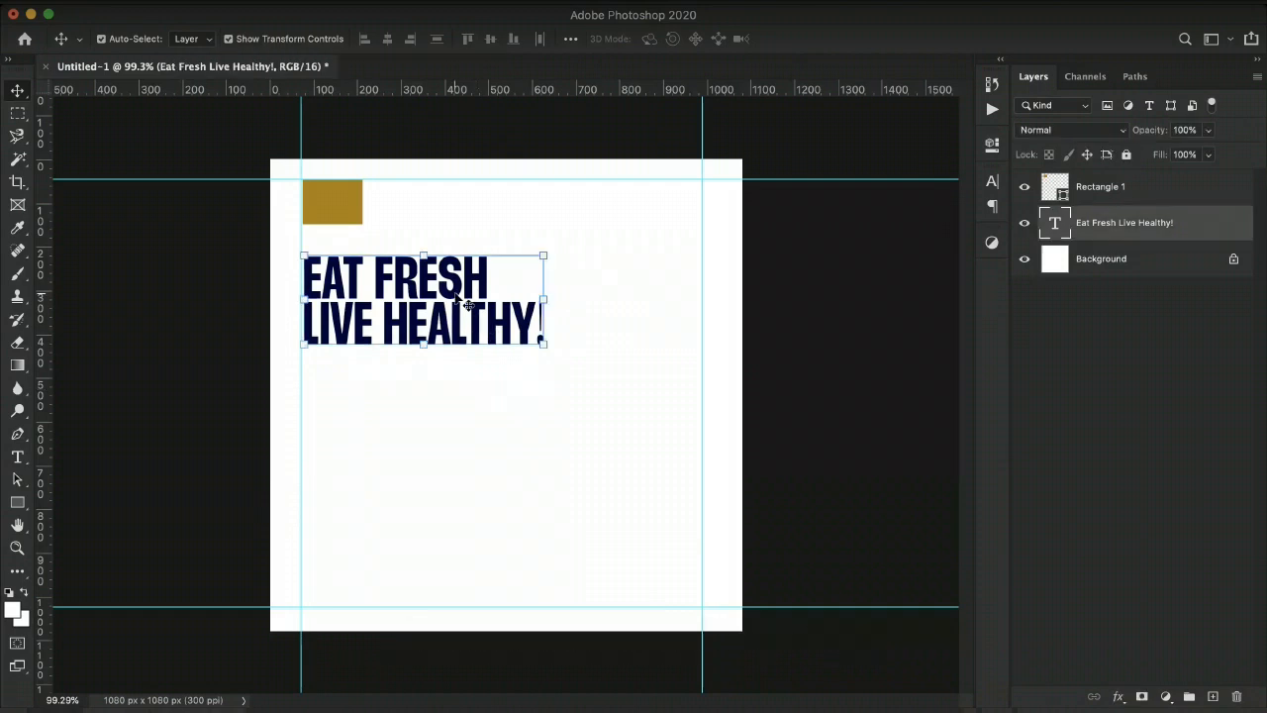
pyautogui.click(603, 250)
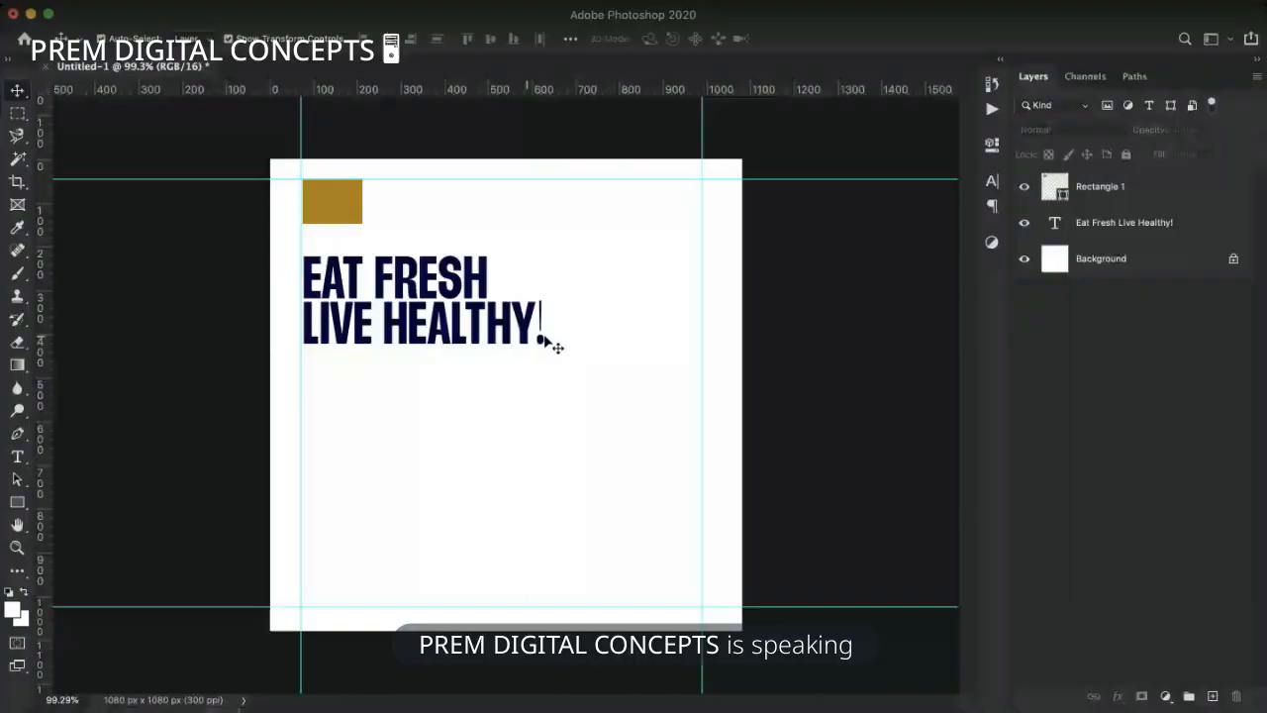
# Enlarge the headline proportionally to about 101% from its upper-right corner.
pyautogui.click(475, 309)
pyautogui.moveTo(542, 256); pyautogui.dragTo(549, 247)
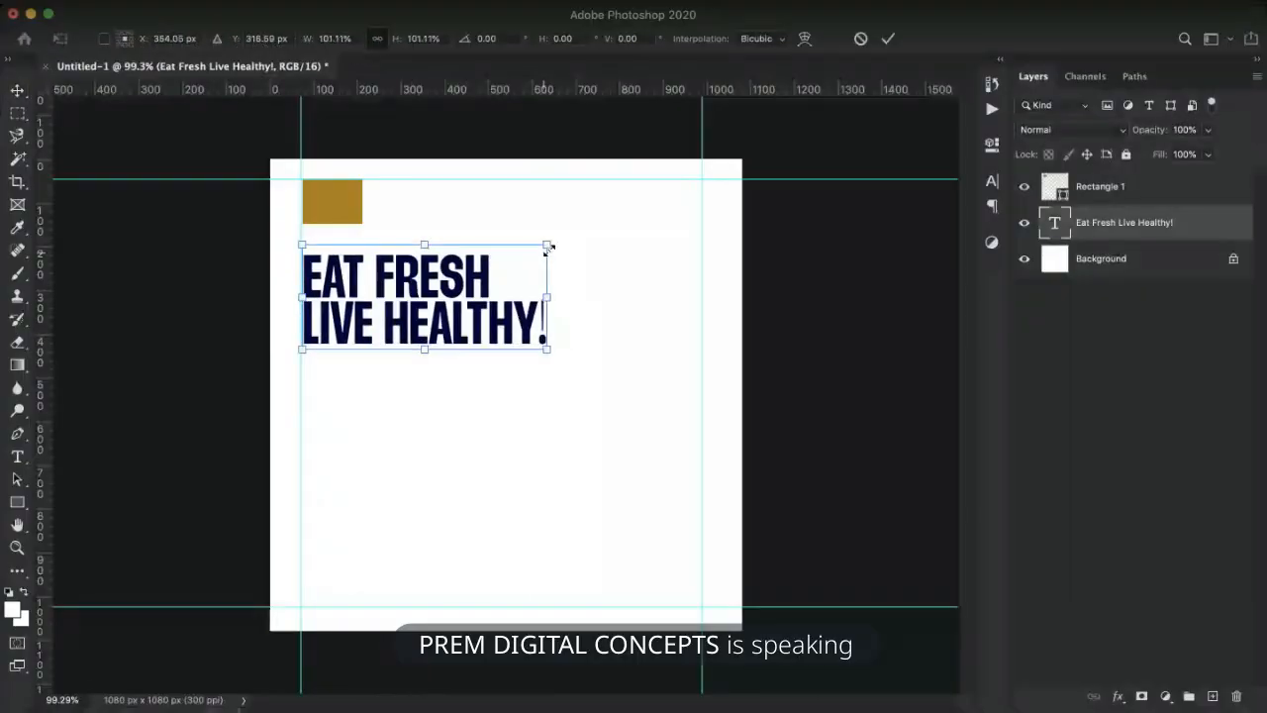
pyautogui.press('Return')
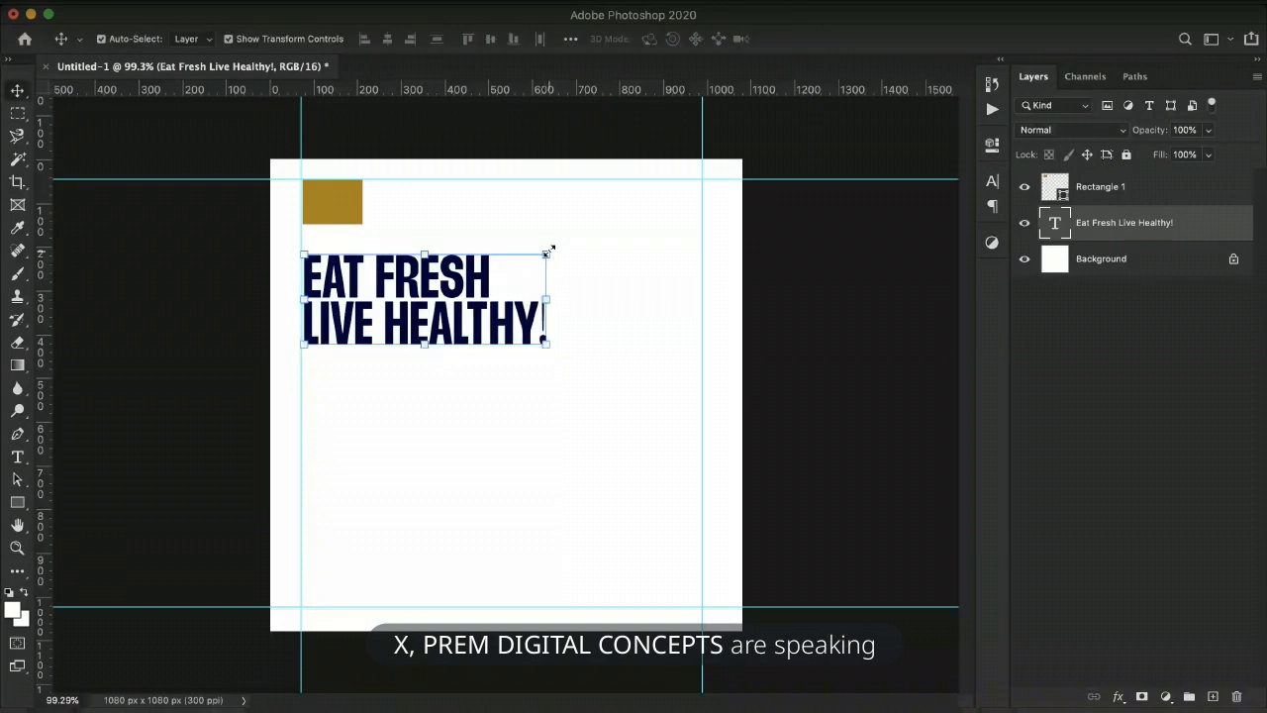
pyautogui.click(609, 428)
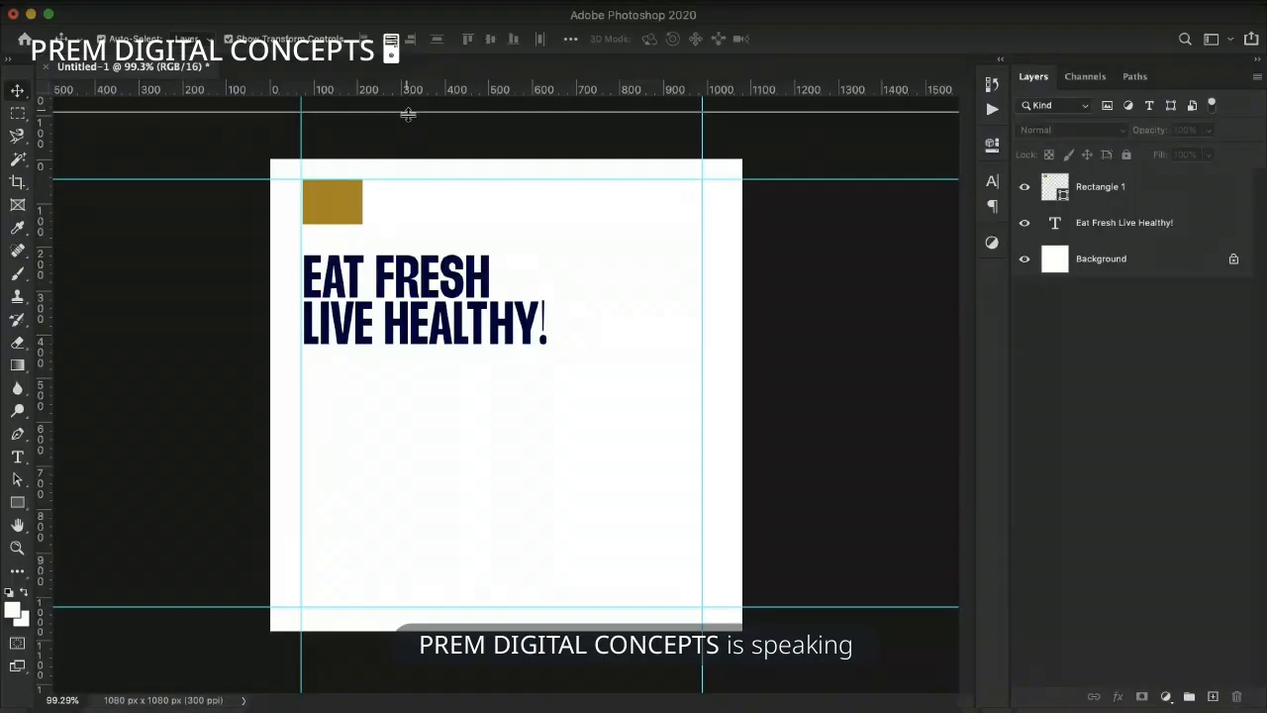
# Place an extra horizontal guide between the gold rectangle and the headline, and remove it from the canvas.
pyautogui.moveTo(410, 93); pyautogui.dragTo(459, 238)
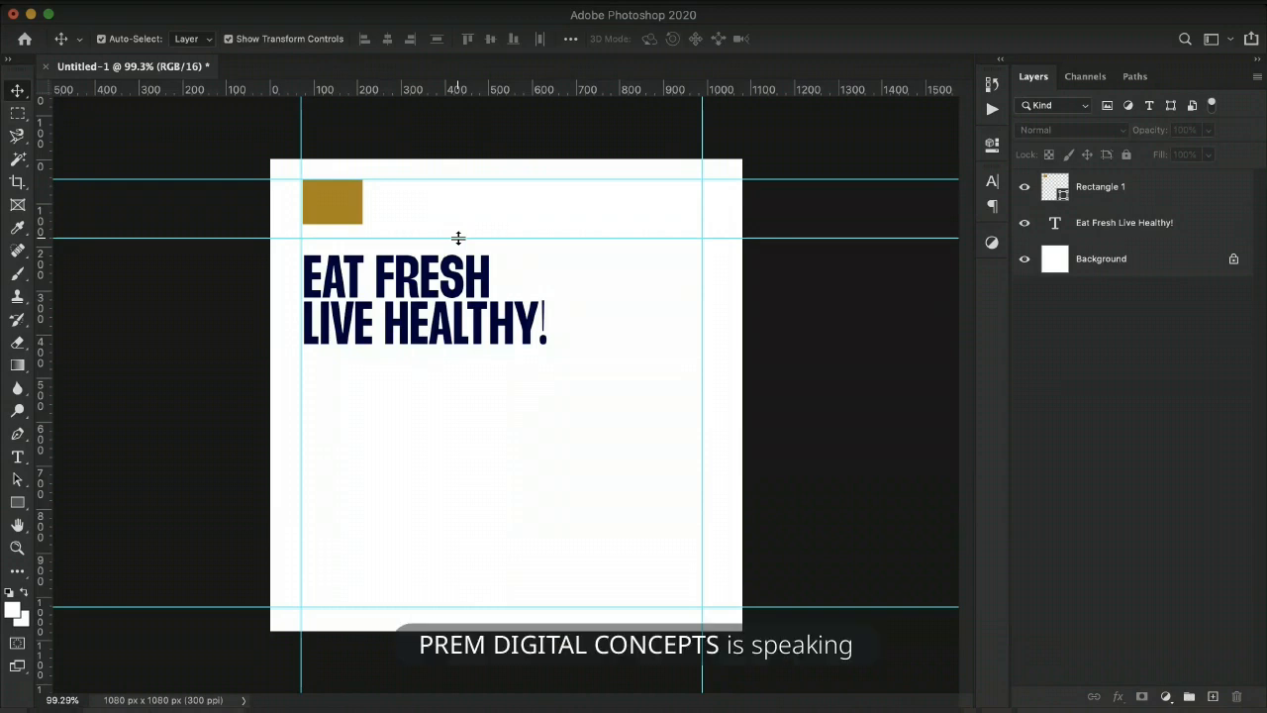
pyautogui.moveTo(458, 238); pyautogui.dragTo(432, 158)
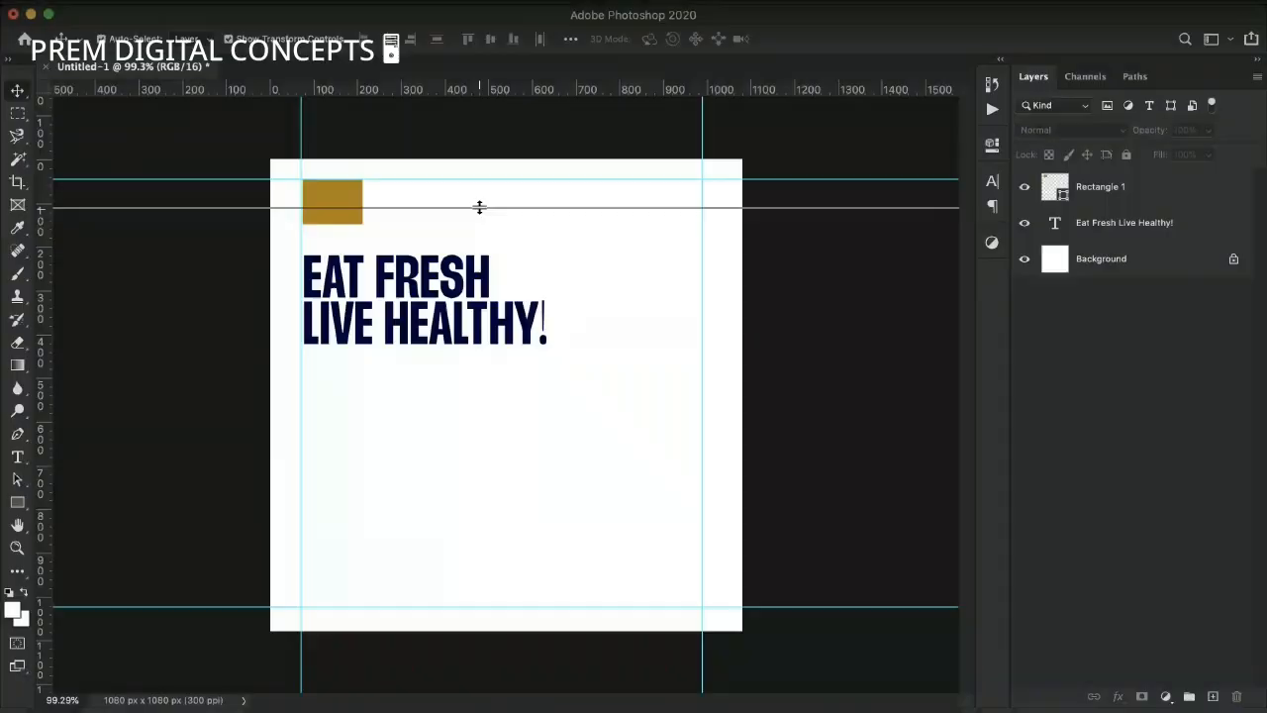
pyautogui.moveTo(478, 207); pyautogui.dragTo(425, 89)
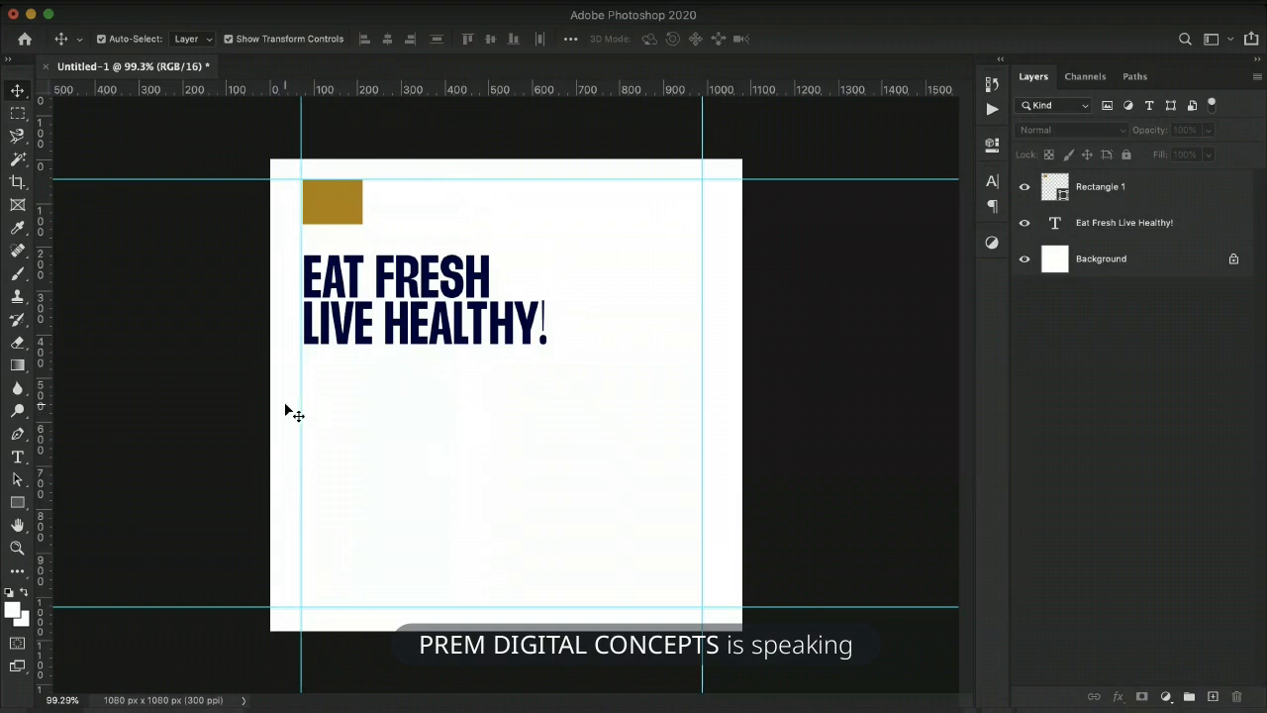
# Enlarge the headline proportionally to about 100.65% from its upper-left corner so its left edge meets the left margin guide.
pyautogui.moveTo(499, 376); pyautogui.dragTo(357, 313)
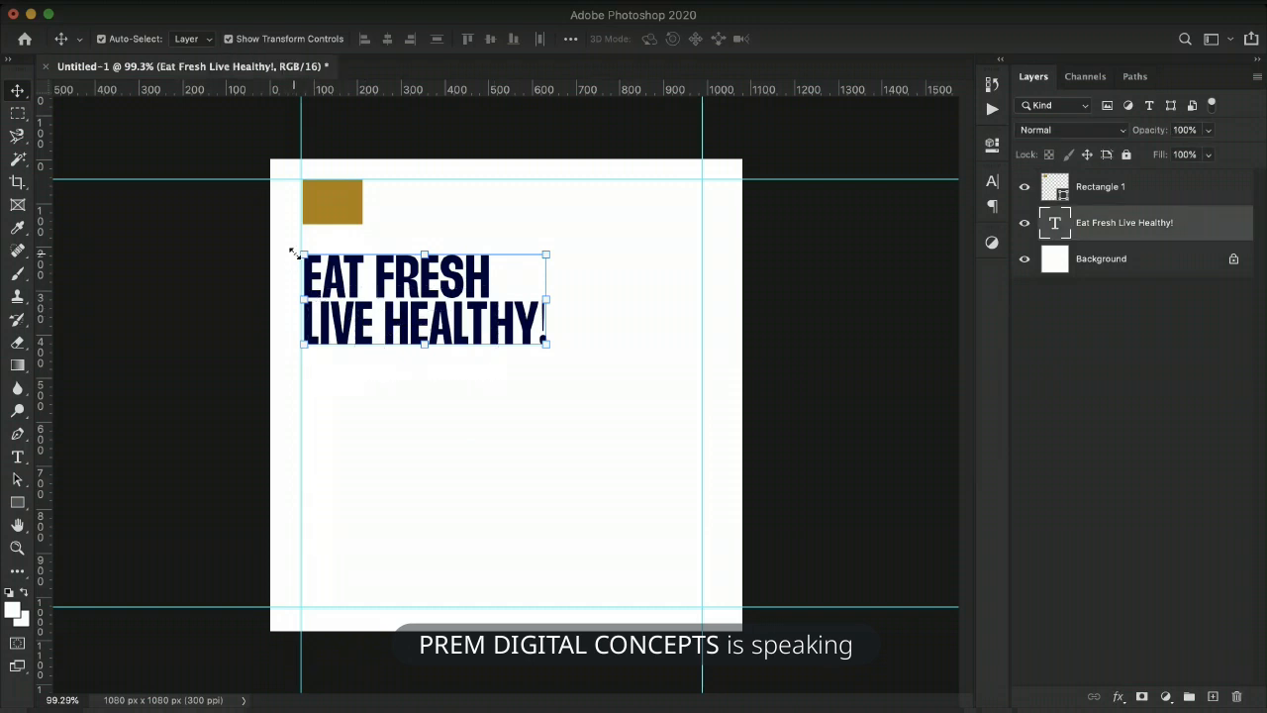
pyautogui.moveTo(302, 254); pyautogui.dragTo(299, 252)
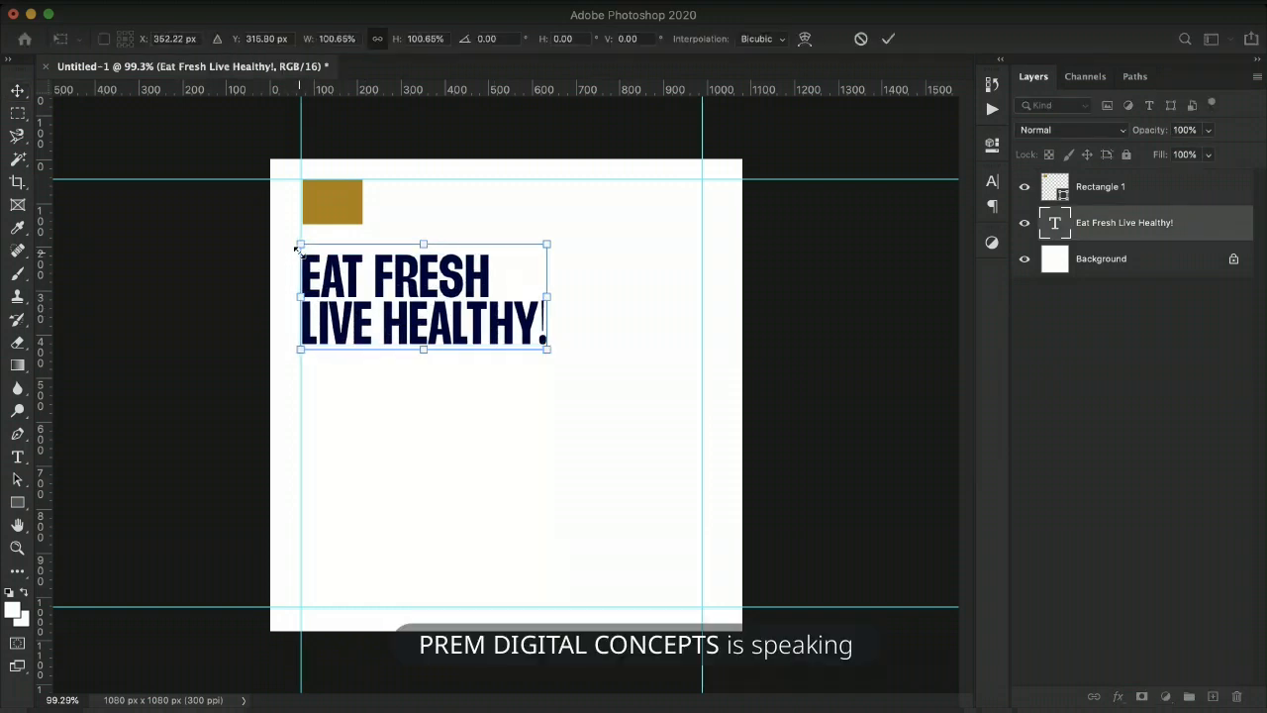
pyautogui.press('Return')
pyautogui.click(450, 424)
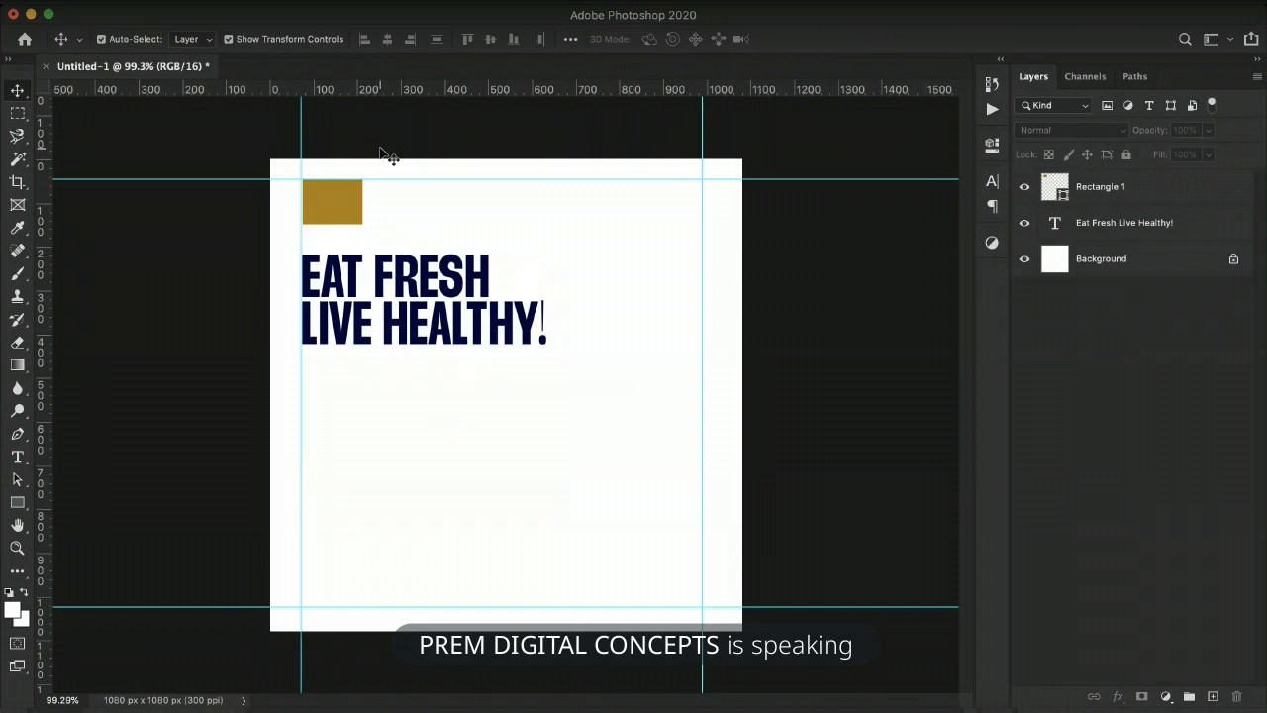
pyautogui.click(492, 327)
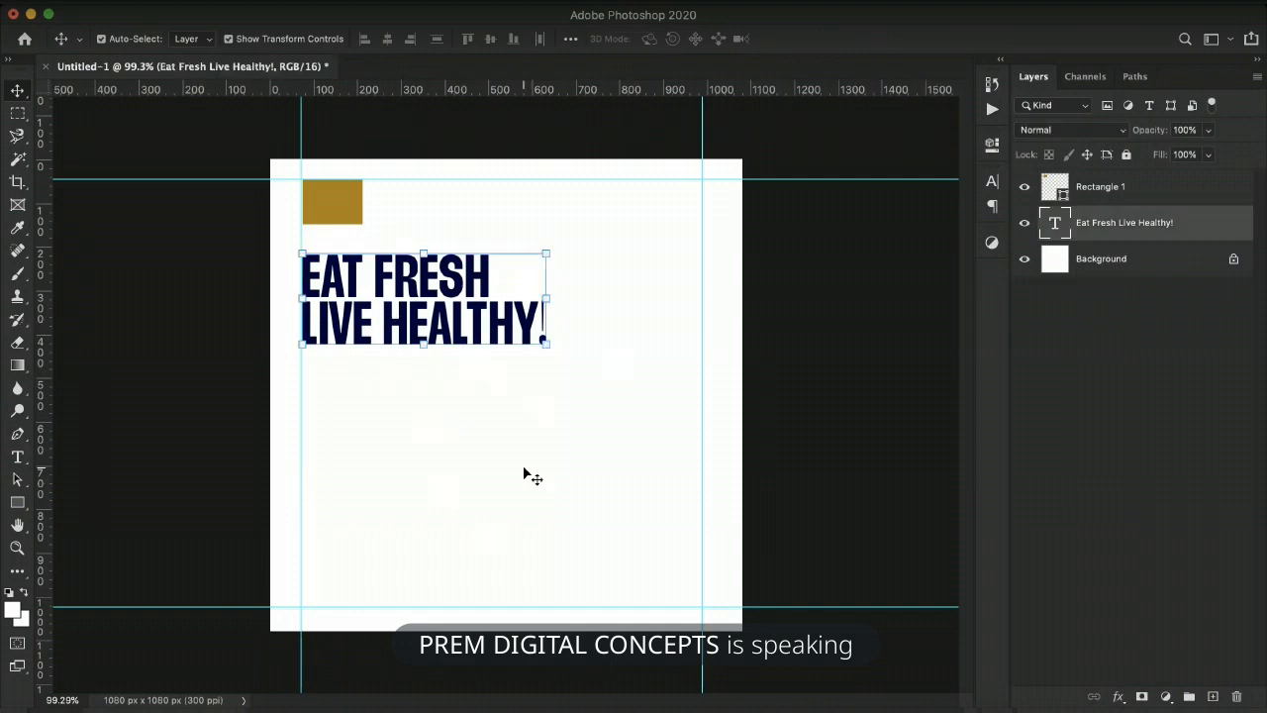
pyautogui.click(423, 493)
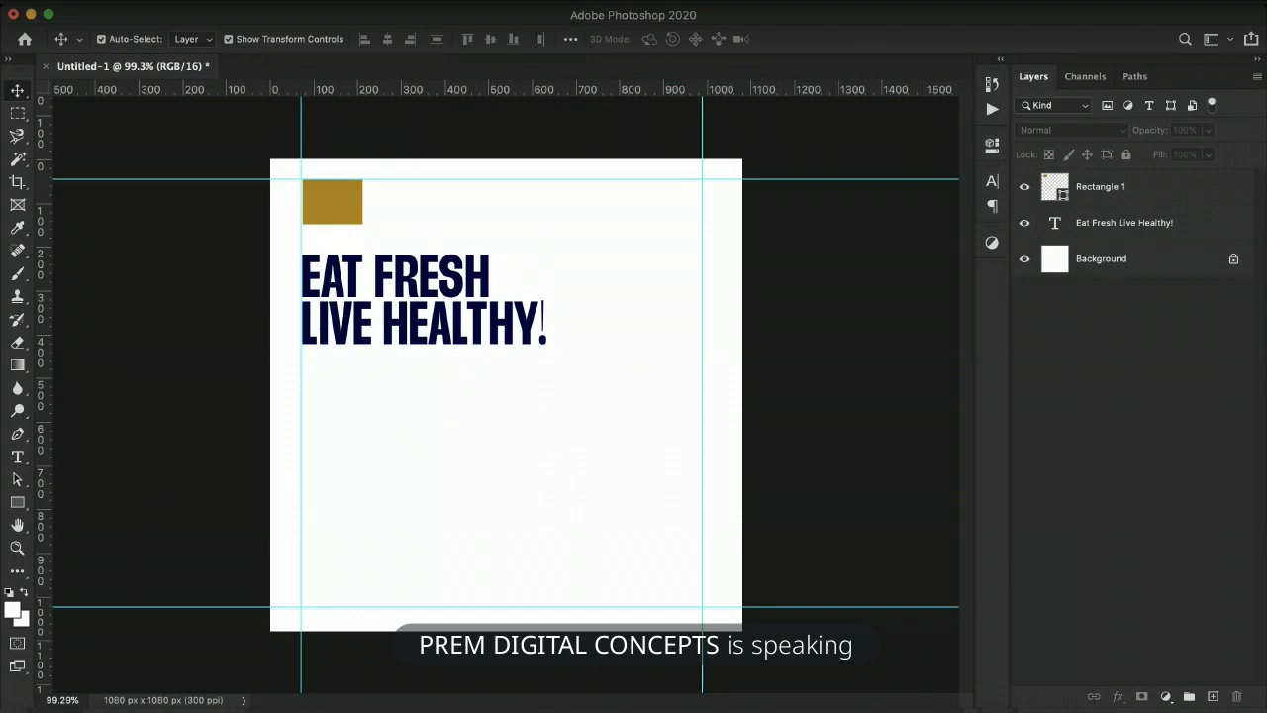
# Paste "DON'T MISS OUR HOLIDAY DISCOUNT SALE — GET UP TO 25% OFF ON ALL ORGANIC PRODUCTS" as new text below the headline, breaking the line before "GET".
pyautogui.press('super+Tab')
pyautogui.click(396, 404)
pyautogui.press('t')
pyautogui.click(331, 393)
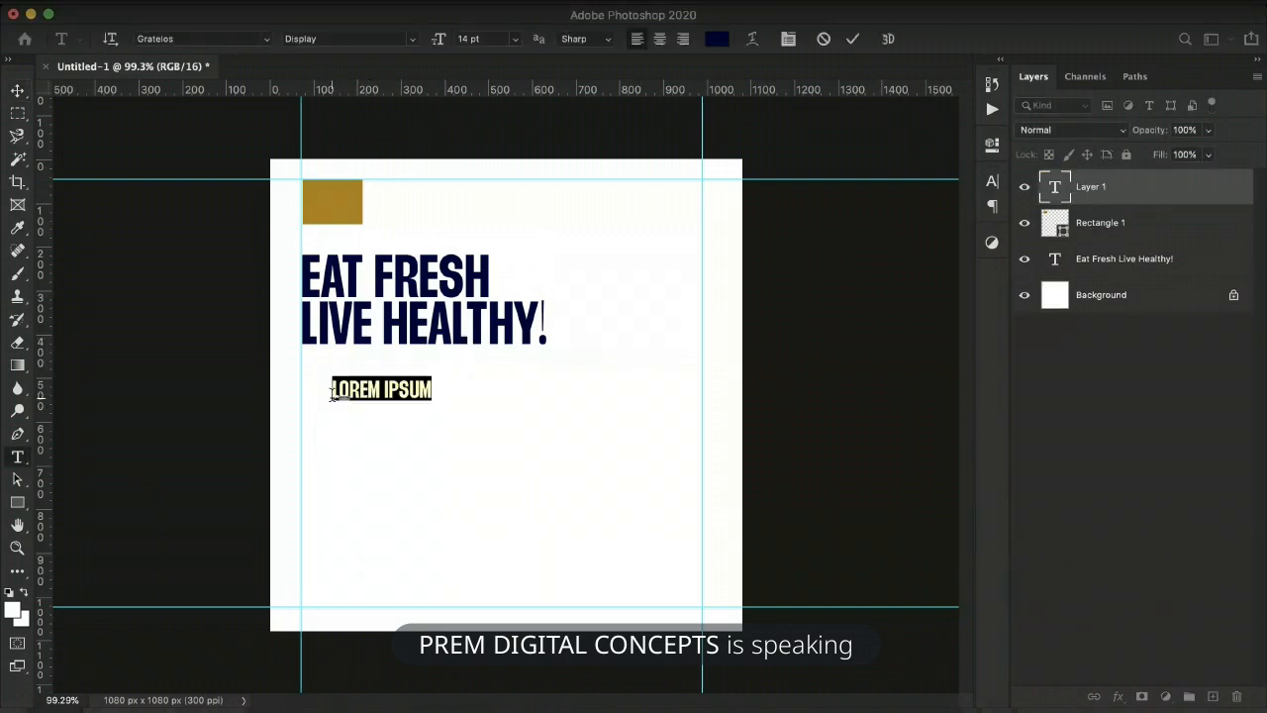
pyautogui.hotkey('ctrl', 'v')
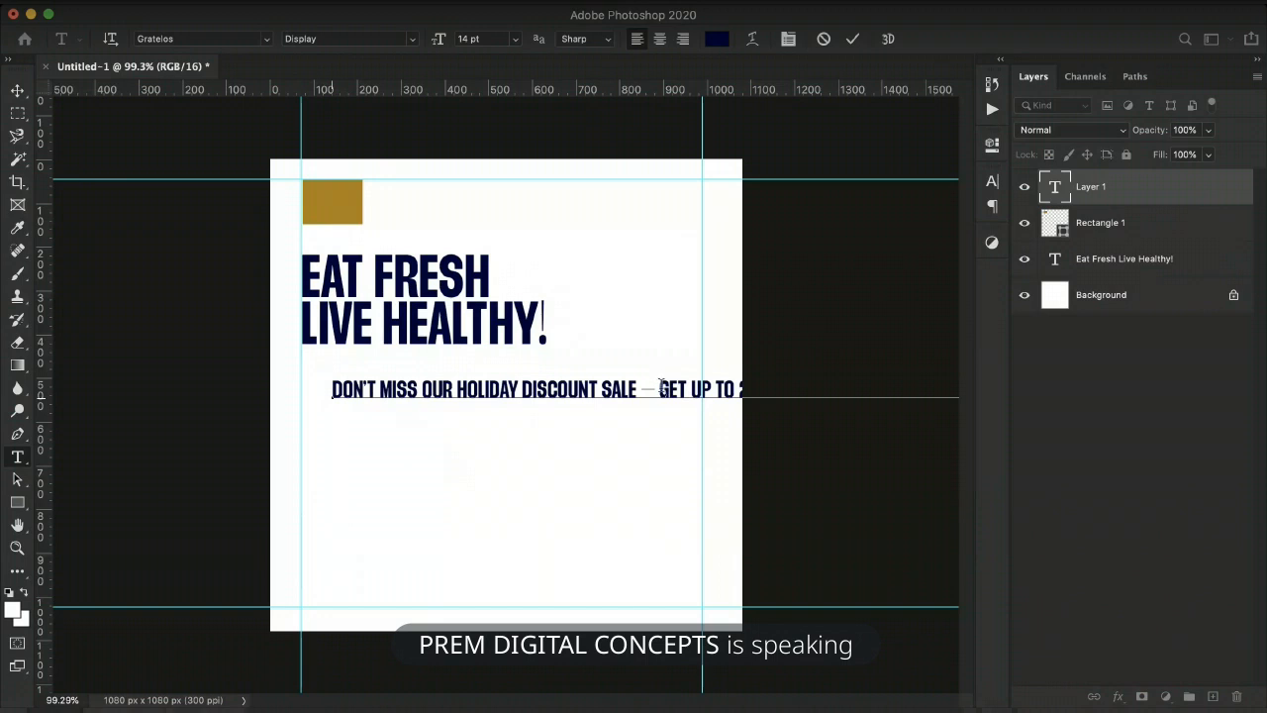
pyautogui.click(659, 388)
pyautogui.press('Return')
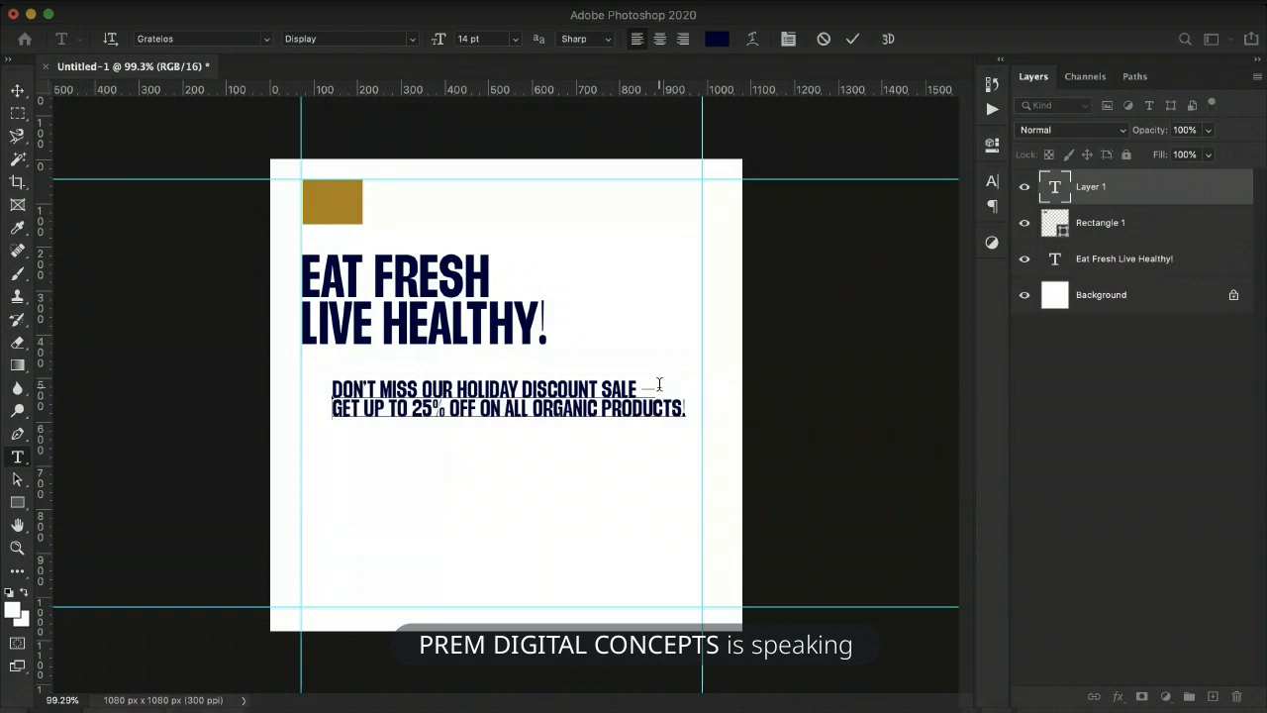
# Scale the discount sale text to about 85% and align it with the left guide below the headline.
pyautogui.press('Escape')
pyautogui.press('b')
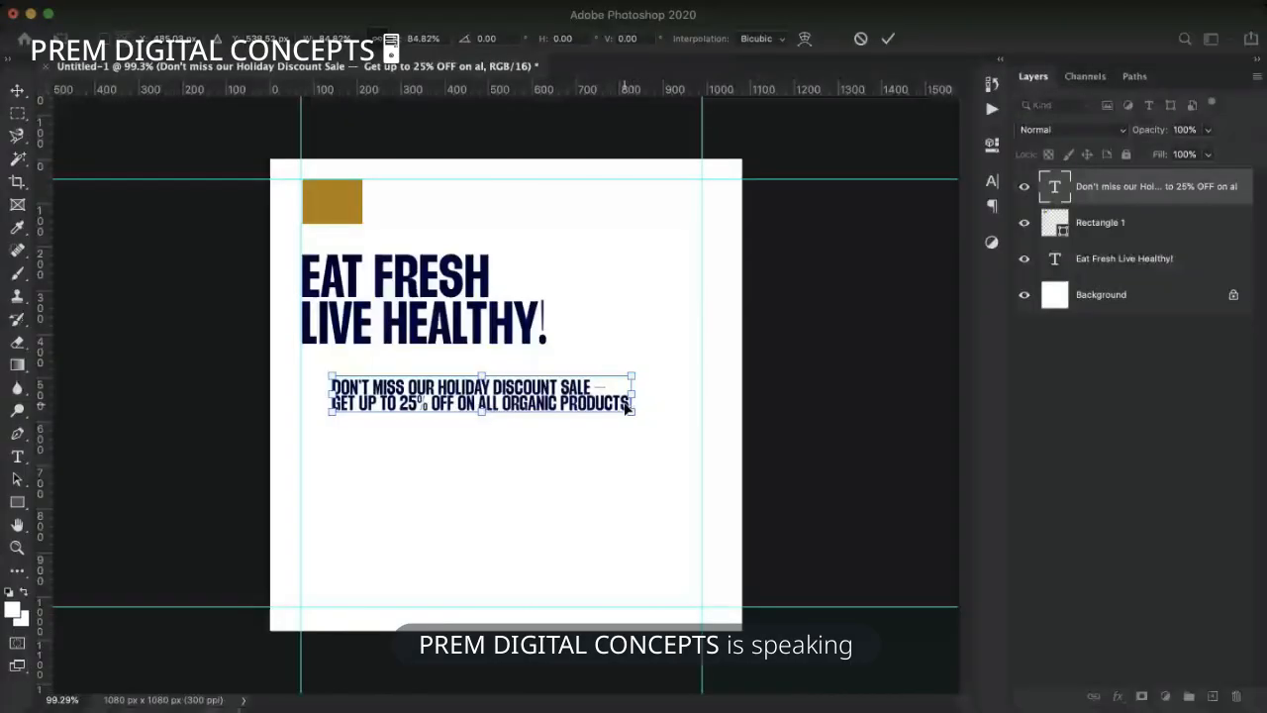
pyautogui.moveTo(555, 404); pyautogui.dragTo(529, 400)
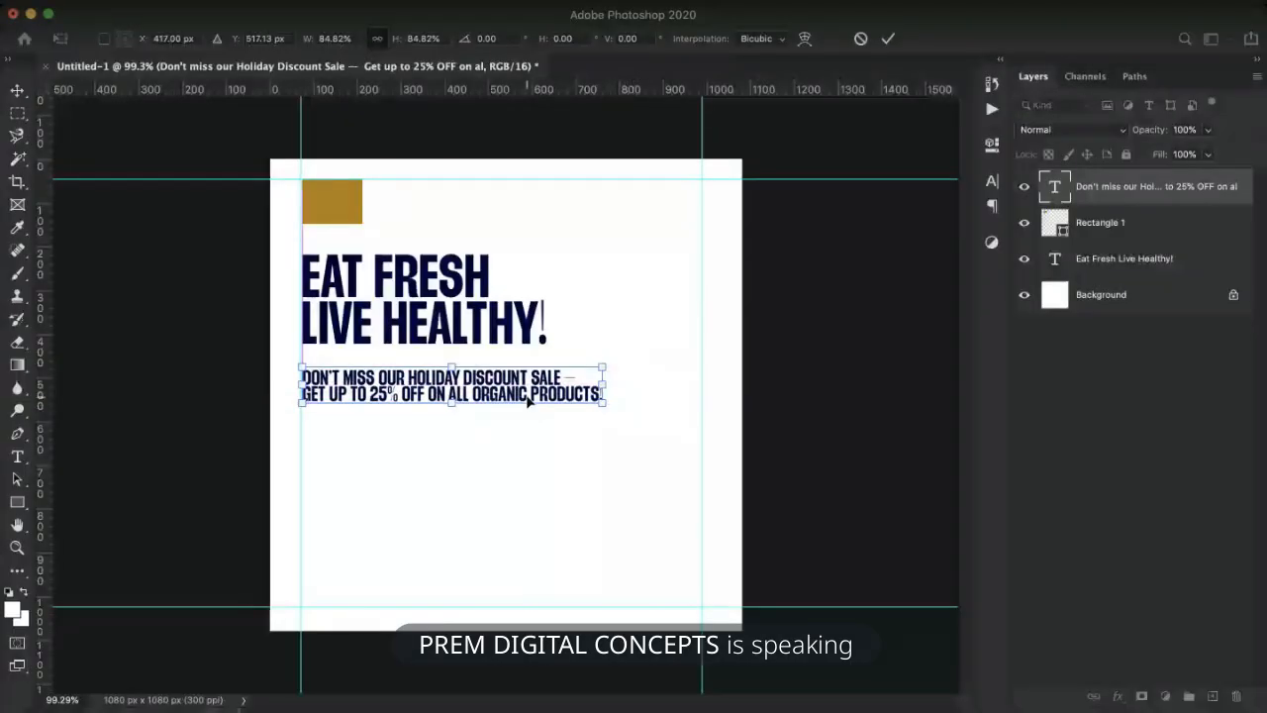
pyautogui.press('Return')
pyautogui.moveTo(601, 400); pyautogui.dragTo(595, 399)
pyautogui.press('Return')
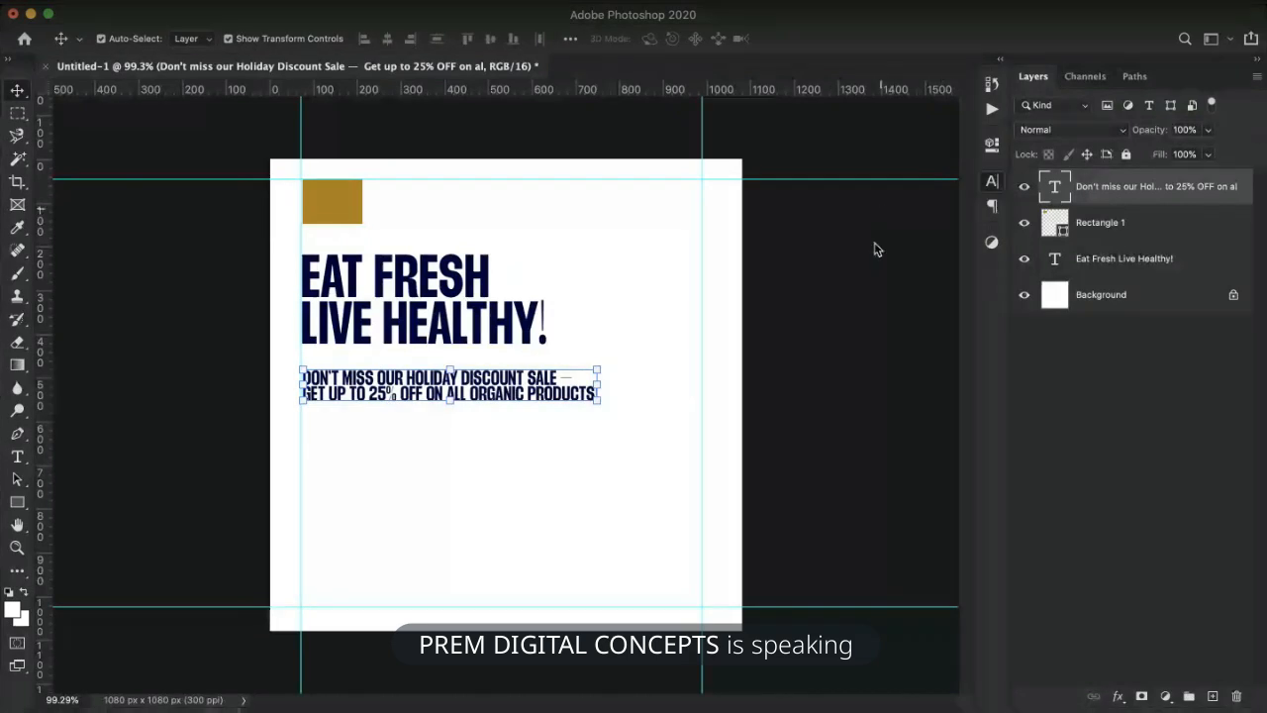
# Change the discount sale text's font to Montserrat Medium and turn off its all-caps styling.
pyautogui.click(886, 347)
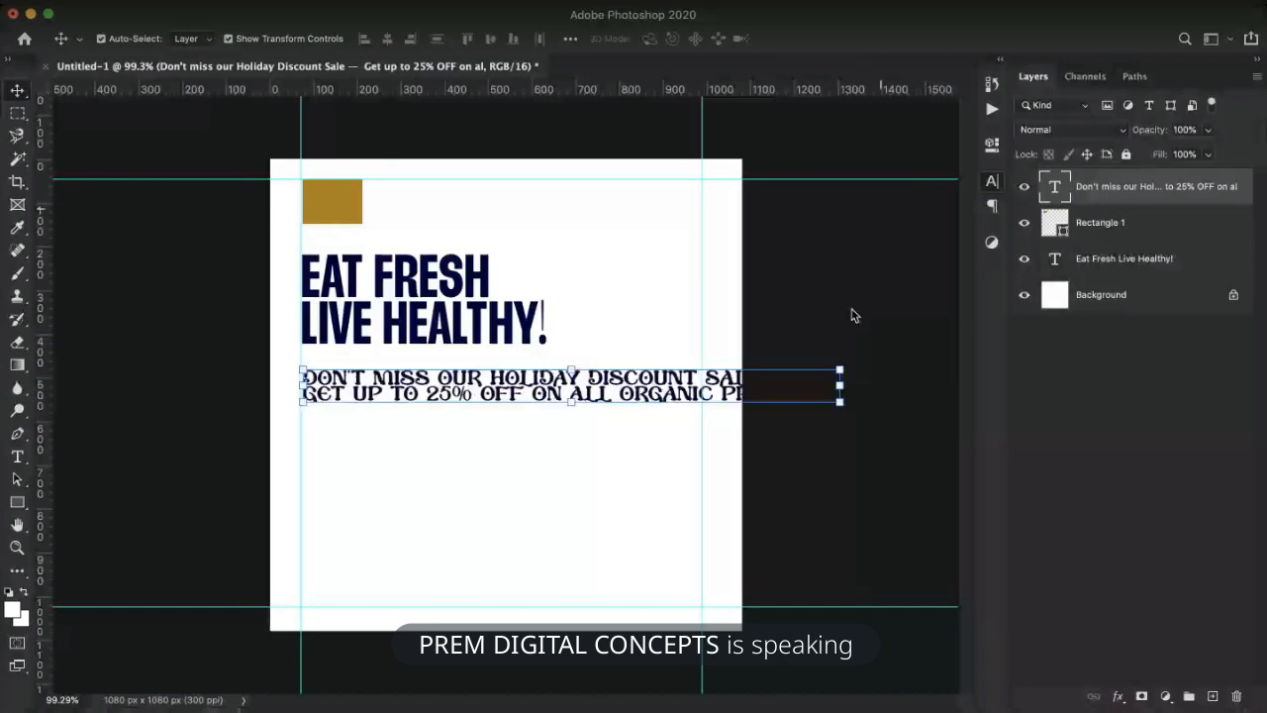
pyautogui.click(920, 335)
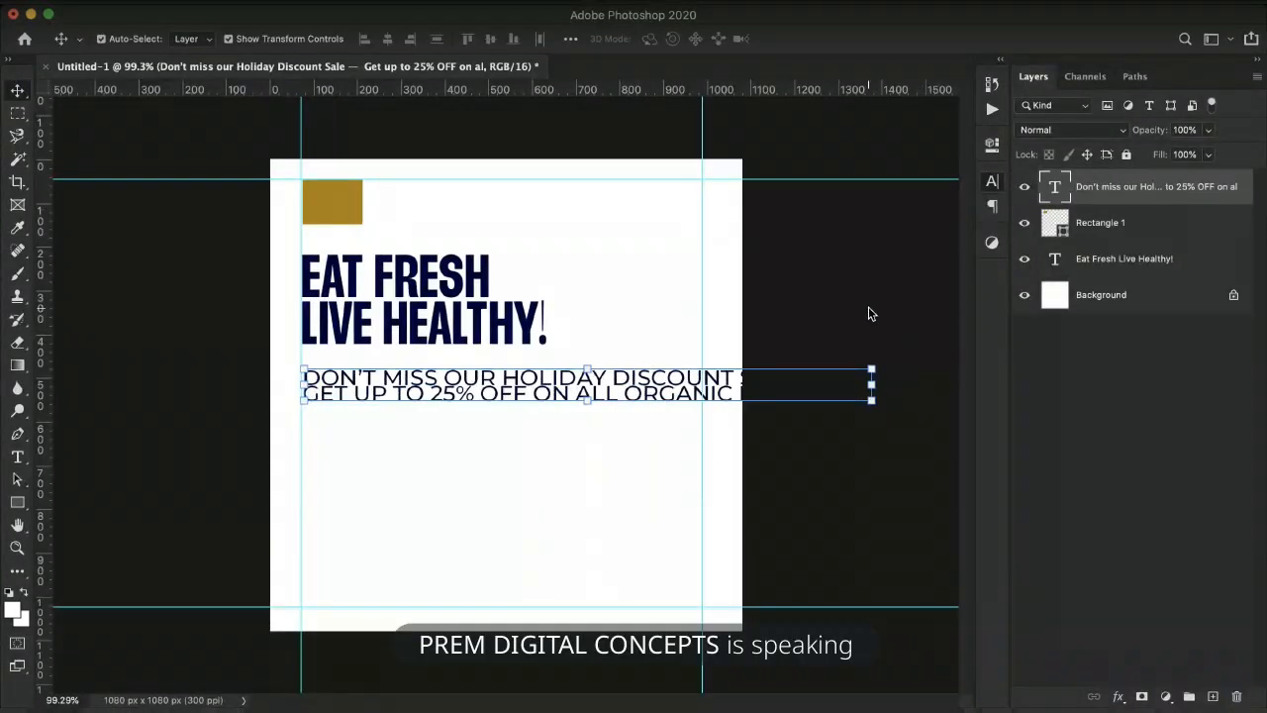
pyautogui.click(839, 309)
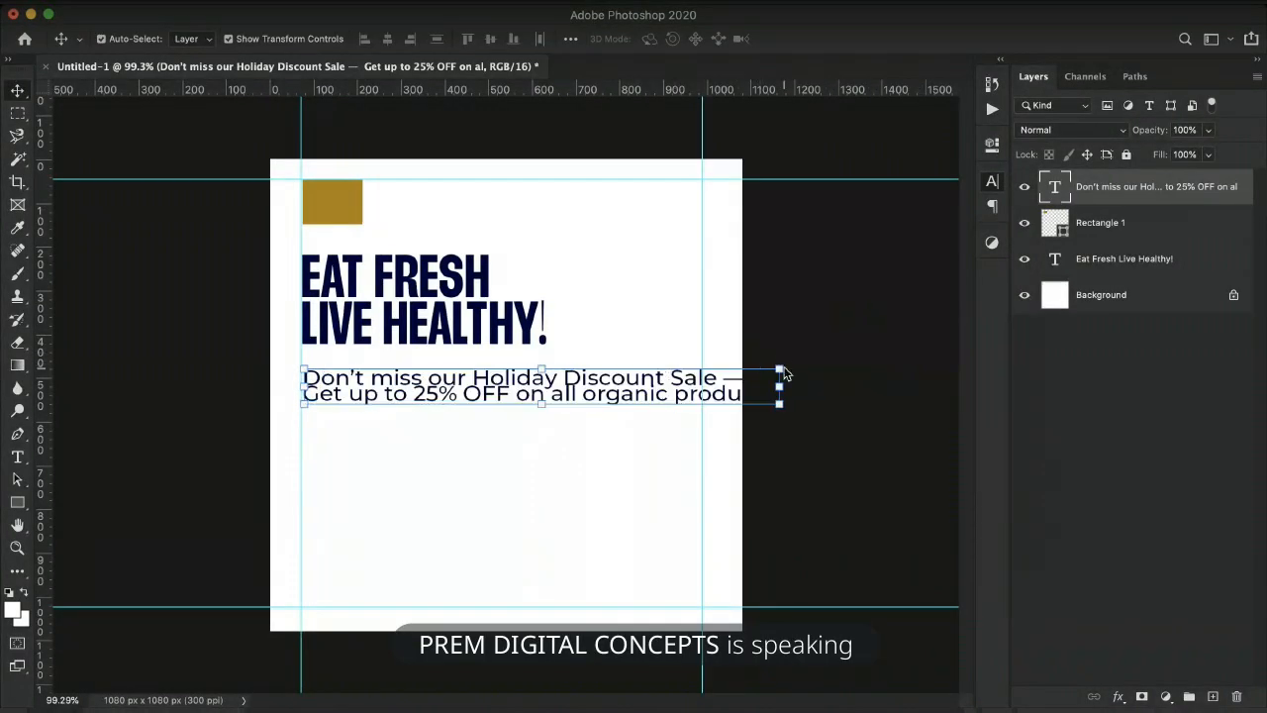
# Scale the discount sale text to about 66% and place it against the left guide just under the headline.
pyautogui.moveTo(782, 372); pyautogui.dragTo(616, 369)
pyautogui.moveTo(539, 399); pyautogui.dragTo(530, 380)
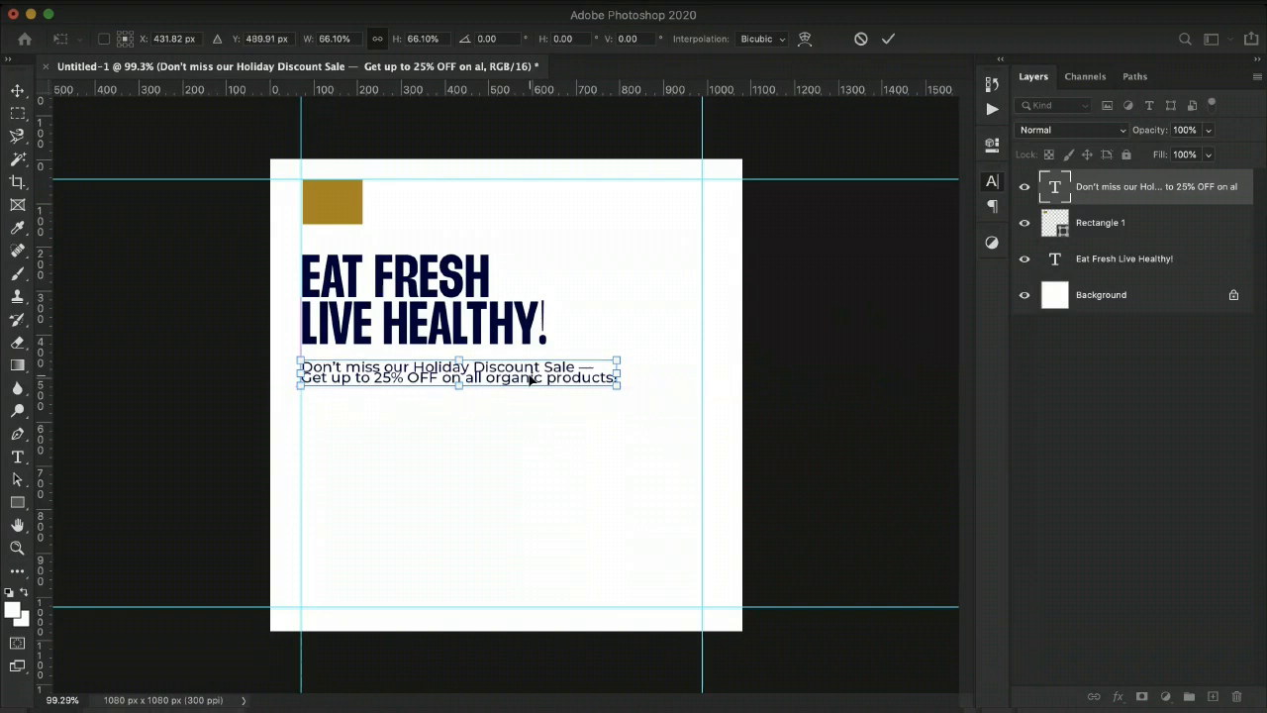
pyautogui.press('Return')
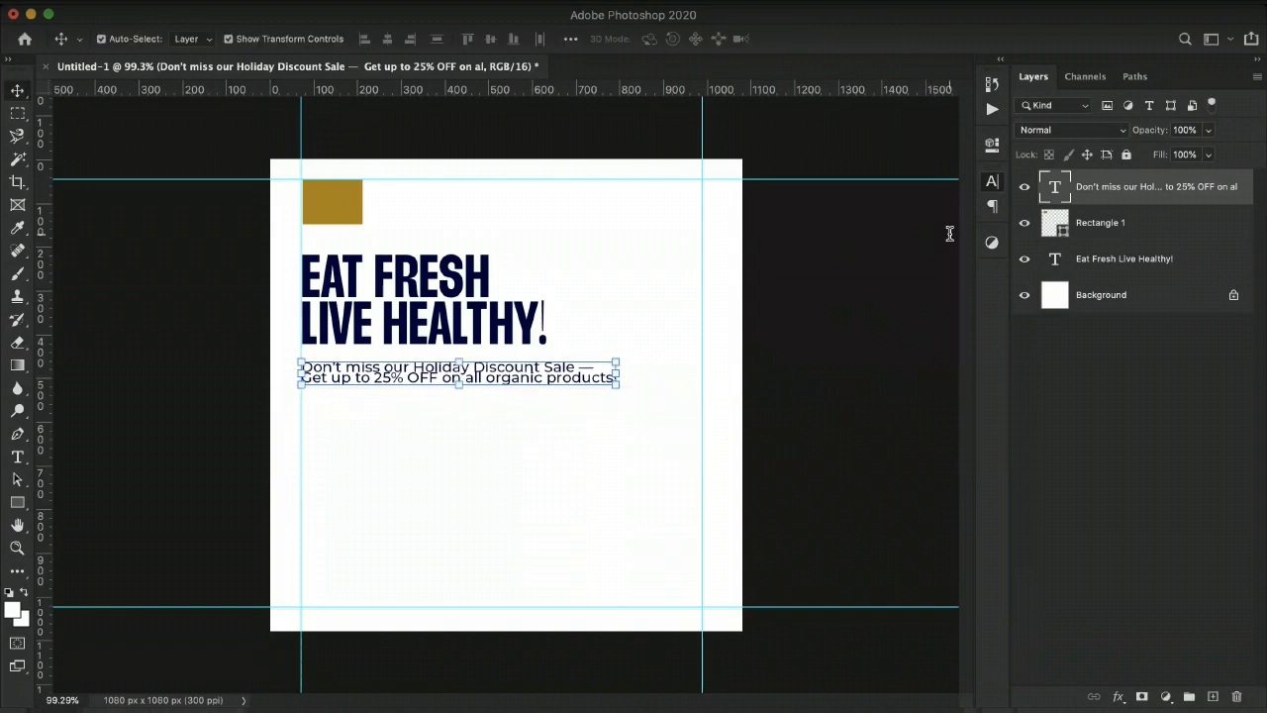
# Increase the leading between the two lines of the discount sale text slightly.
pyautogui.press('Up')
pyautogui.press('Up')
pyautogui.press('Up')
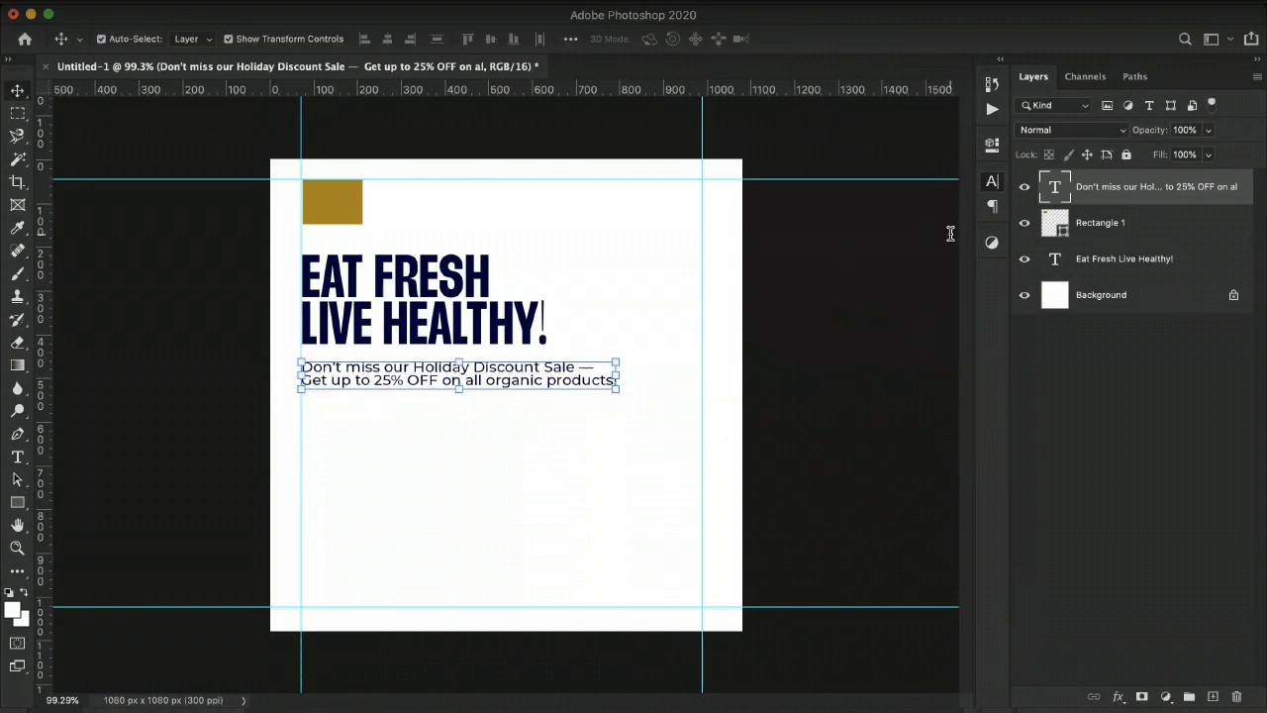
pyautogui.press('Down')
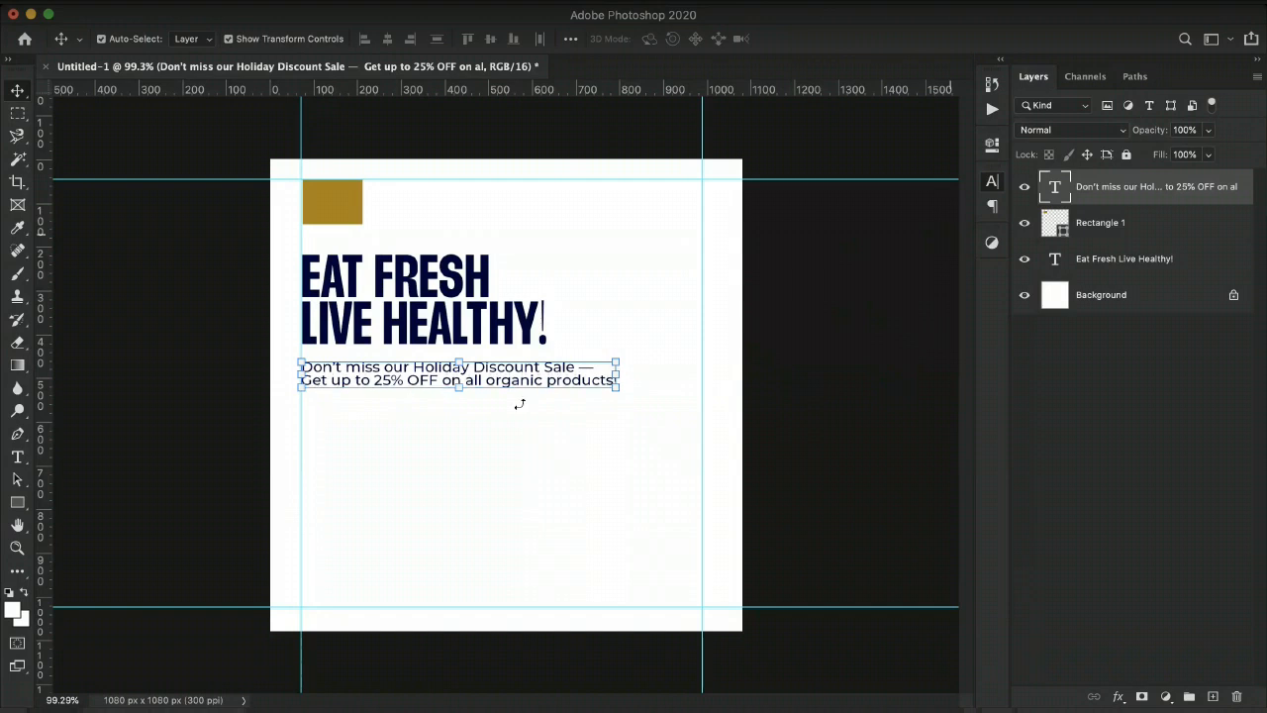
pyautogui.click(409, 451)
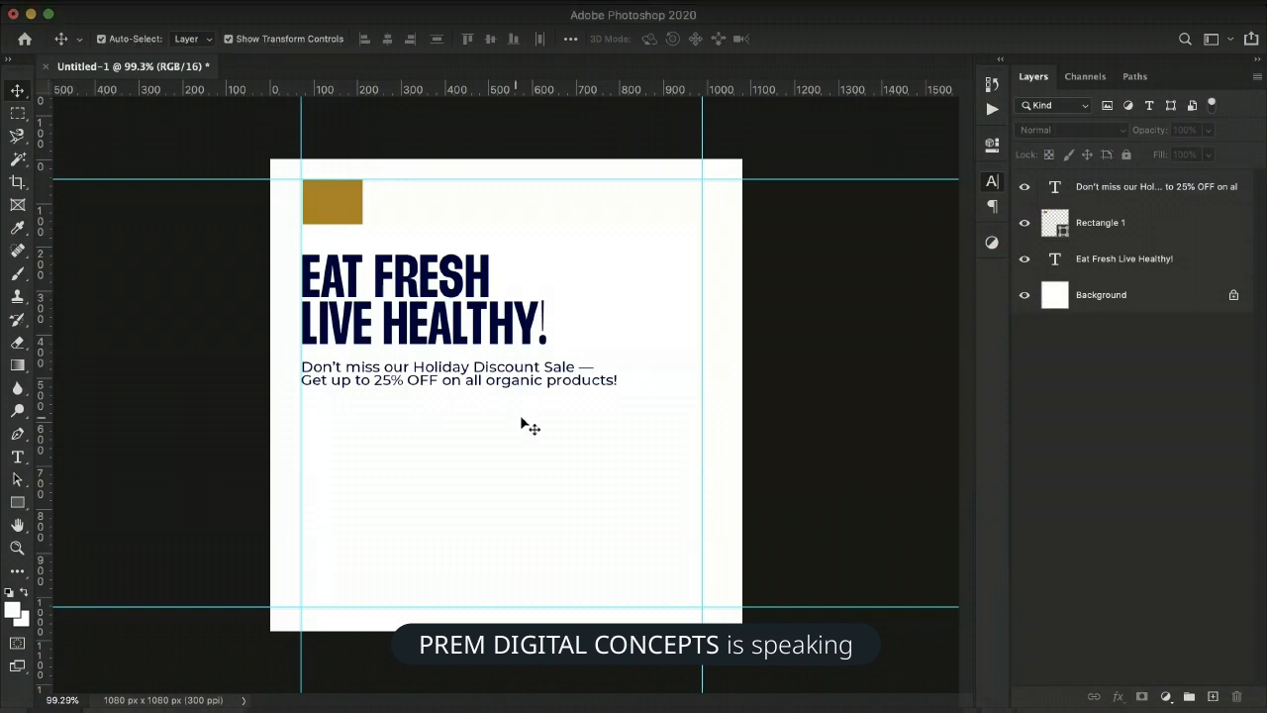
# Duplicate the discount text below itself, replace it with the "Discover premium organic fruits" copy, and break the line before "sustainably!".
pyautogui.click(458, 387)
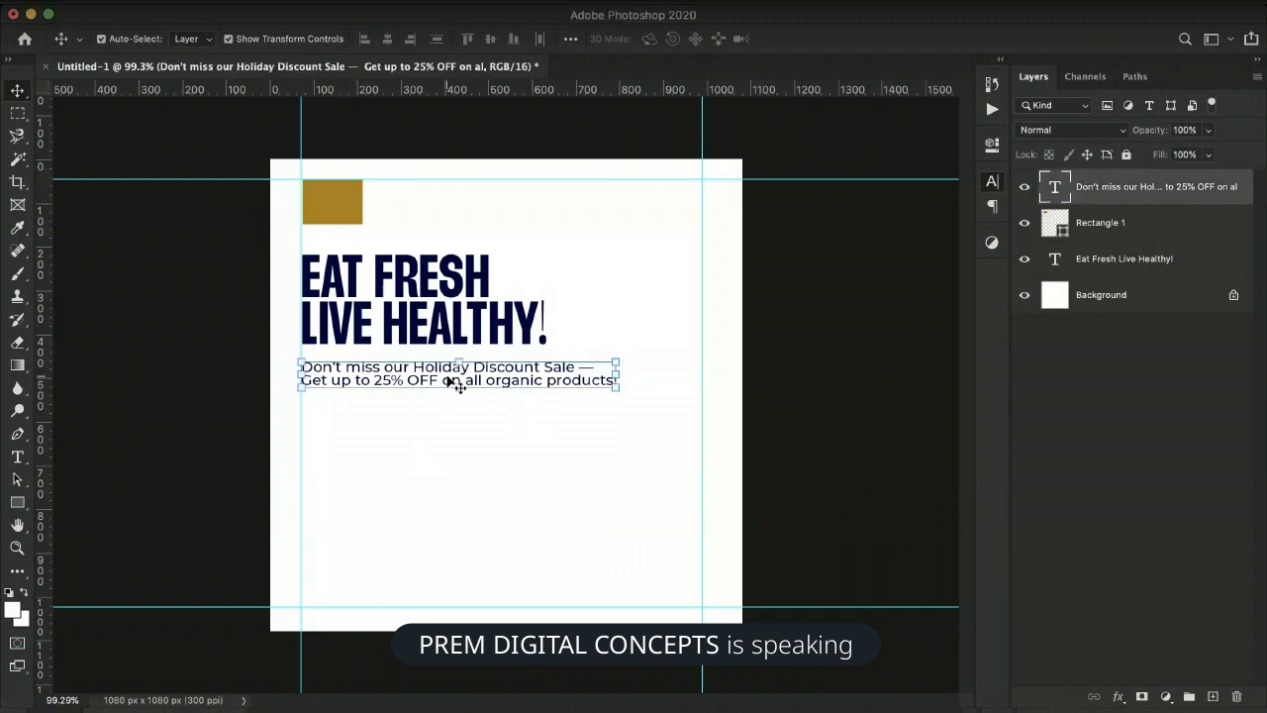
pyautogui.moveTo(450, 381); pyautogui.dragTo(446, 436)
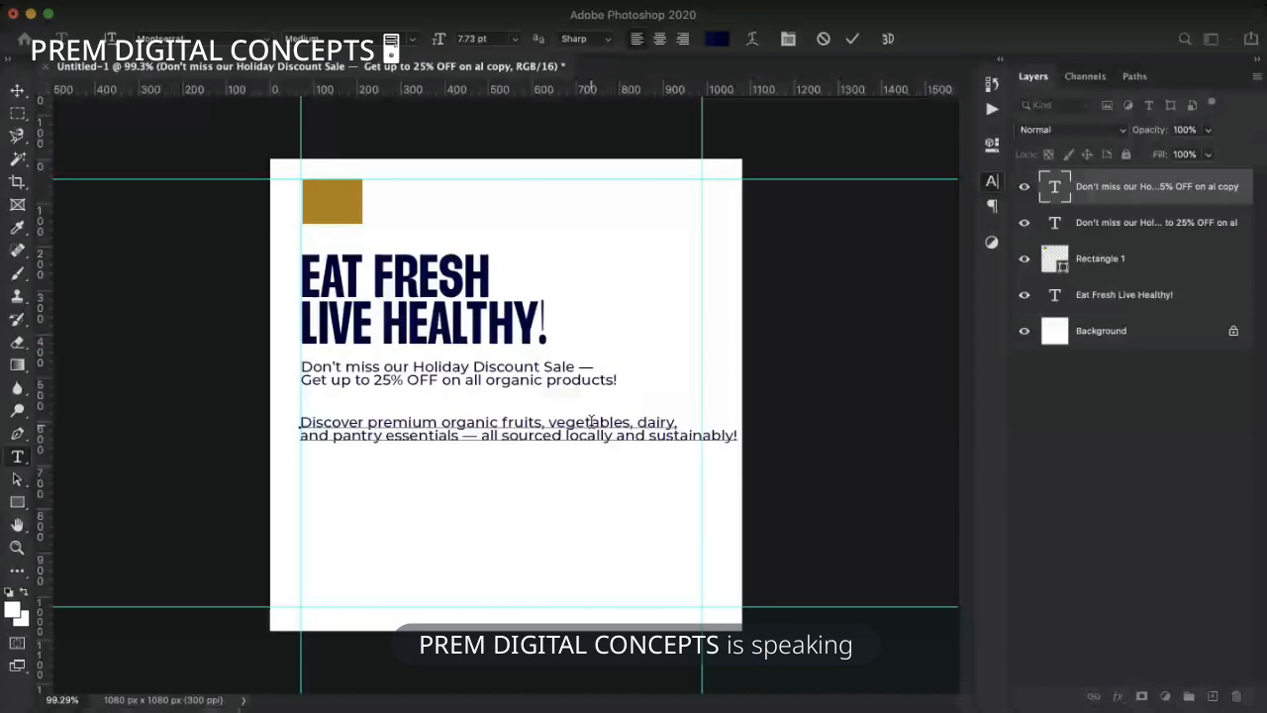
pyautogui.click(645, 435)
pyautogui.press('Return')
pyautogui.press('super+Return')
pyautogui.press('v')
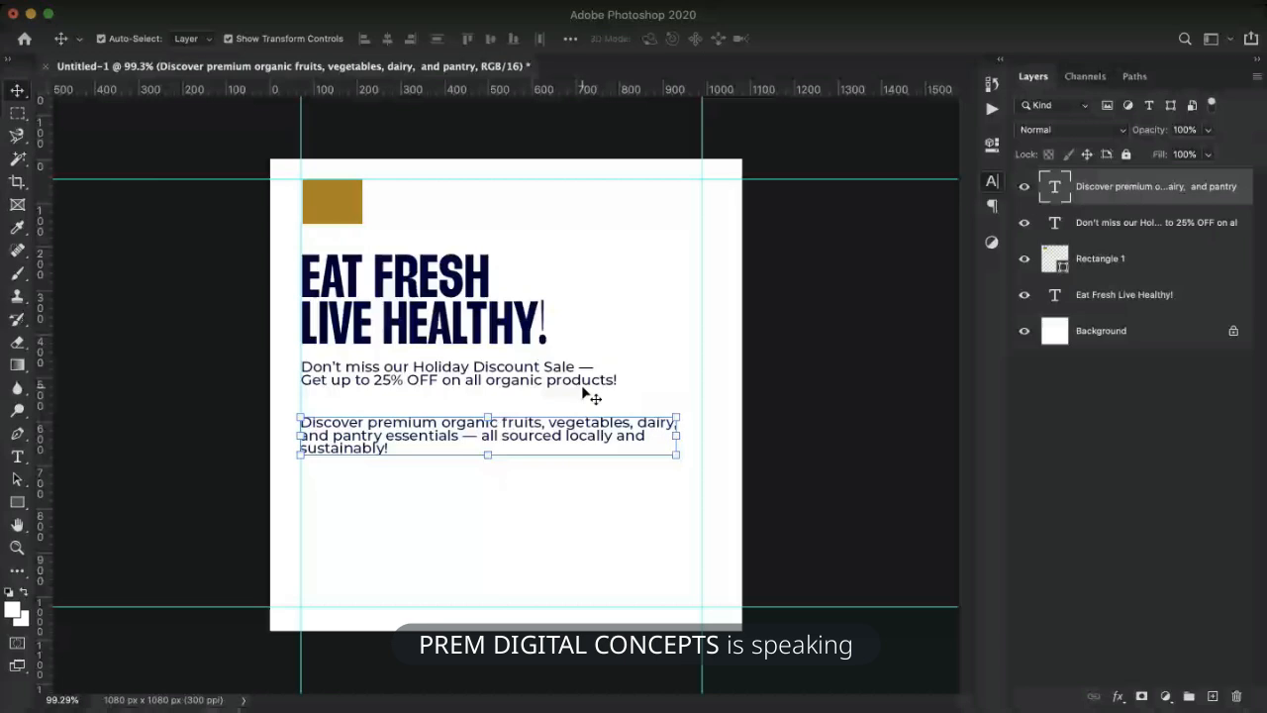
# Scale down the "Discover premium organic fruits" paragraph and align it with the left guide.
pyautogui.click(584, 389)
pyautogui.click(662, 441)
pyautogui.moveTo(675, 435); pyautogui.dragTo(582, 431)
pyautogui.press('Return')
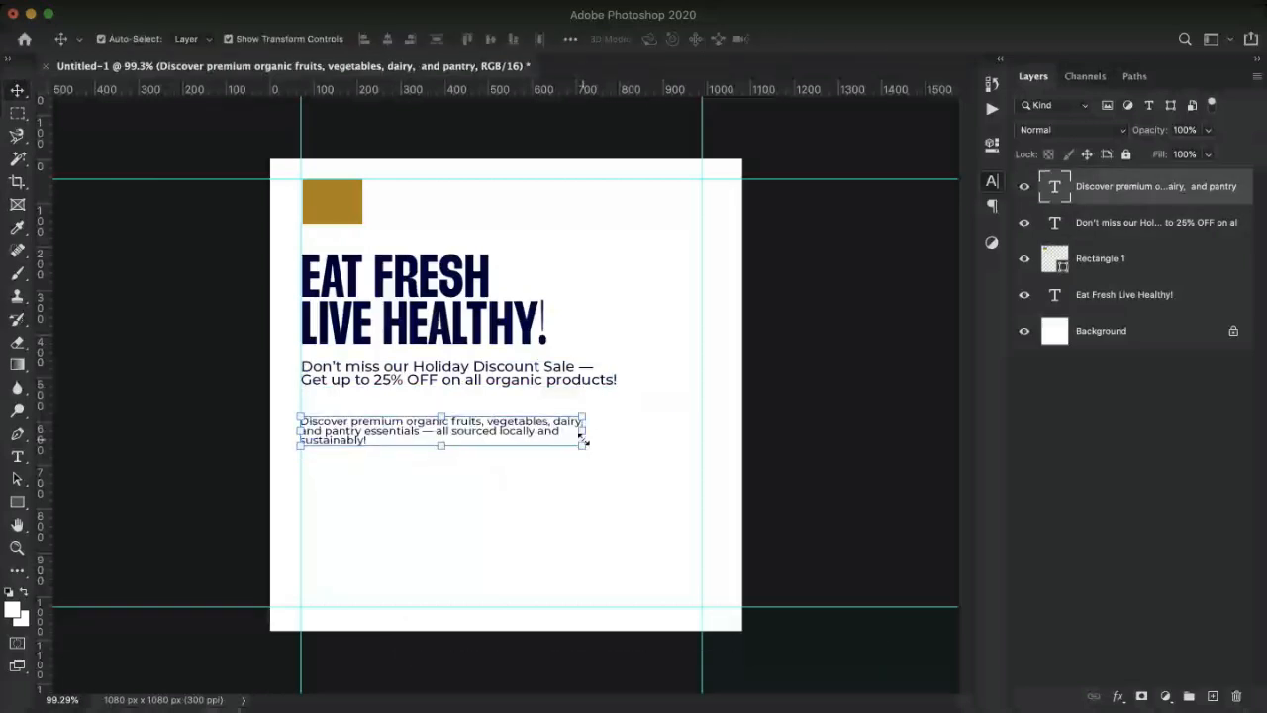
pyautogui.moveTo(492, 427)
pyautogui.mouseDown()
pyautogui.moveTo(498, 572)
pyautogui.moveTo(495, 433)
pyautogui.mouseUp()
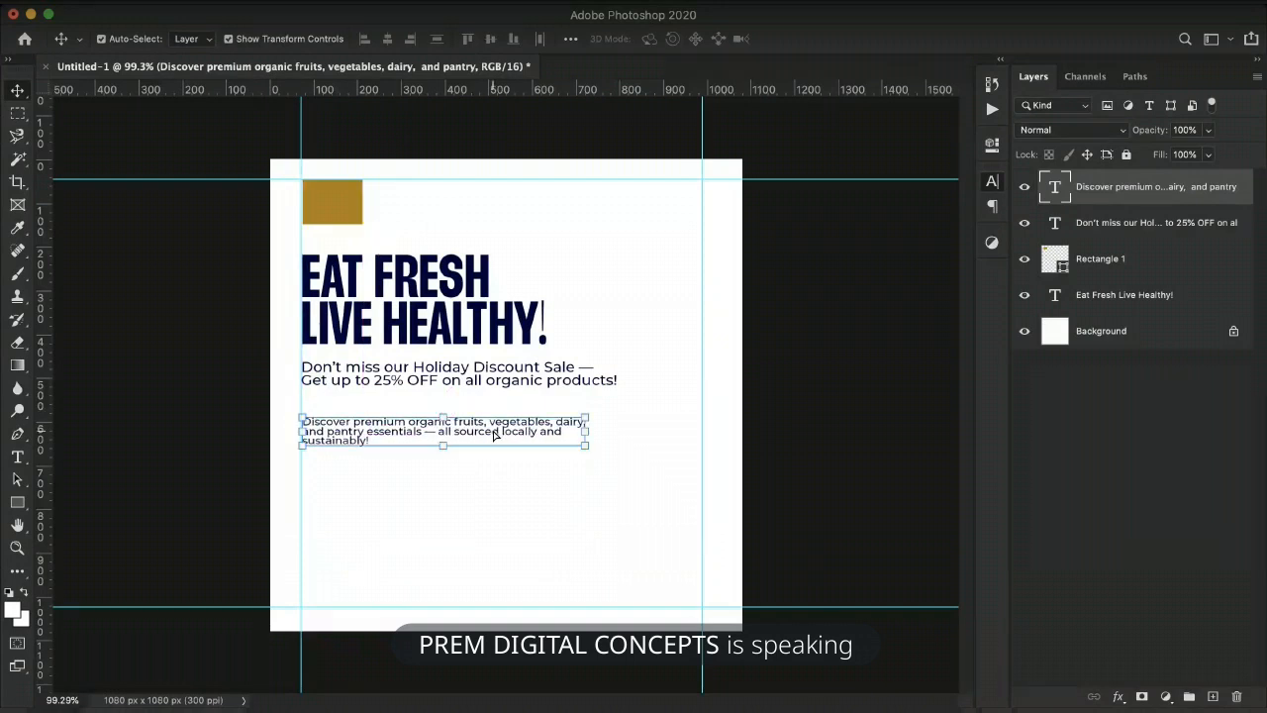
pyautogui.click(536, 510)
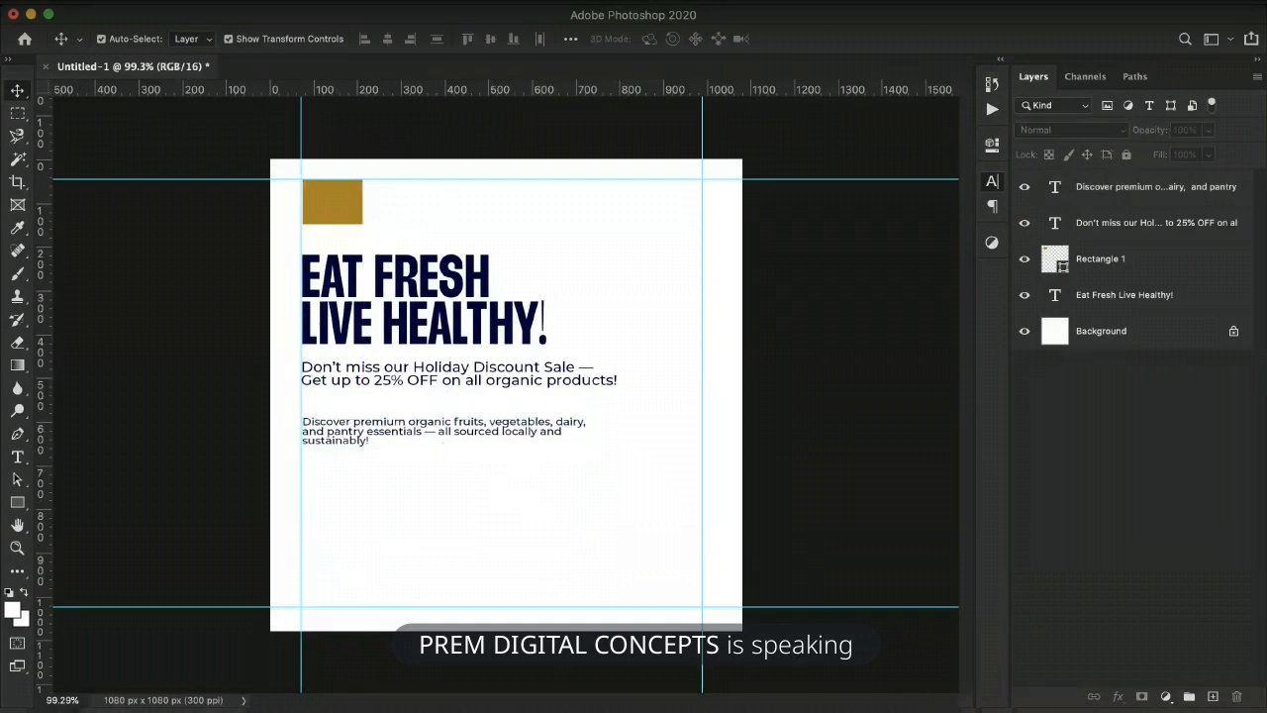
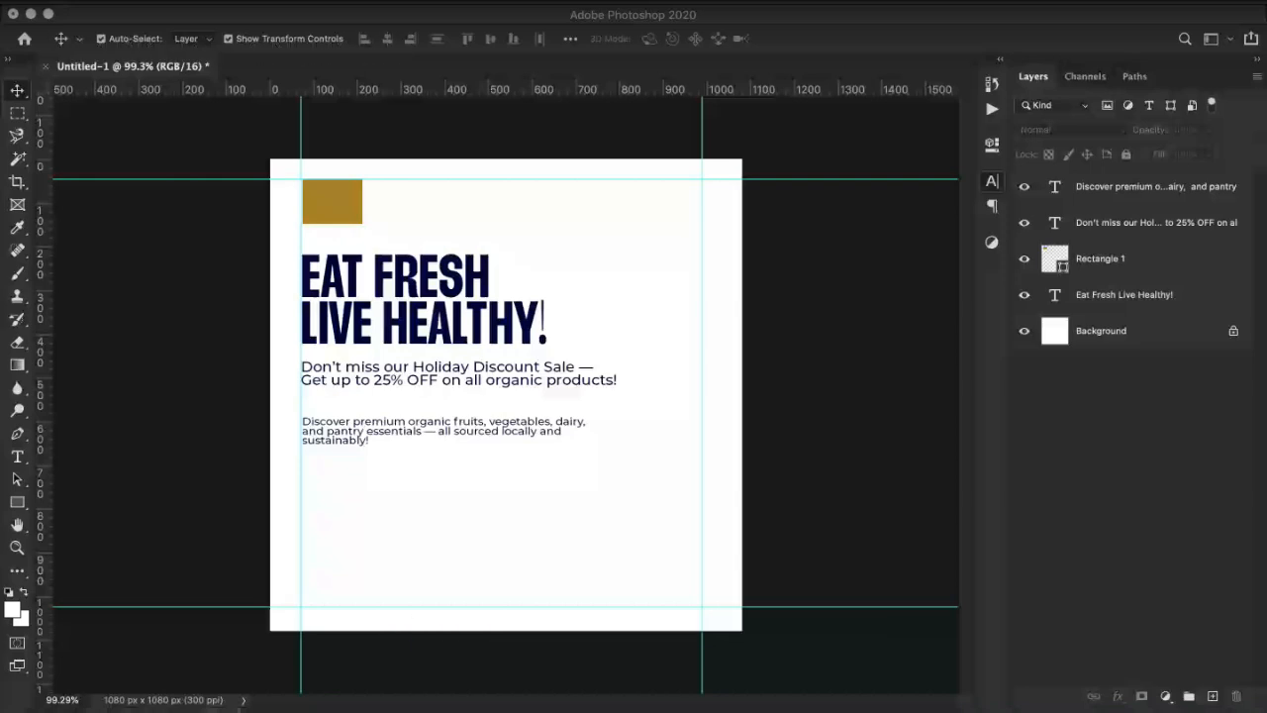
# Add a text layer below the paragraph reading "Hurry! Limited stock available. Shop now and save big!".
pyautogui.press('t')
pyautogui.click(401, 498)
pyautogui.write('Hurry! Limited stock avail')
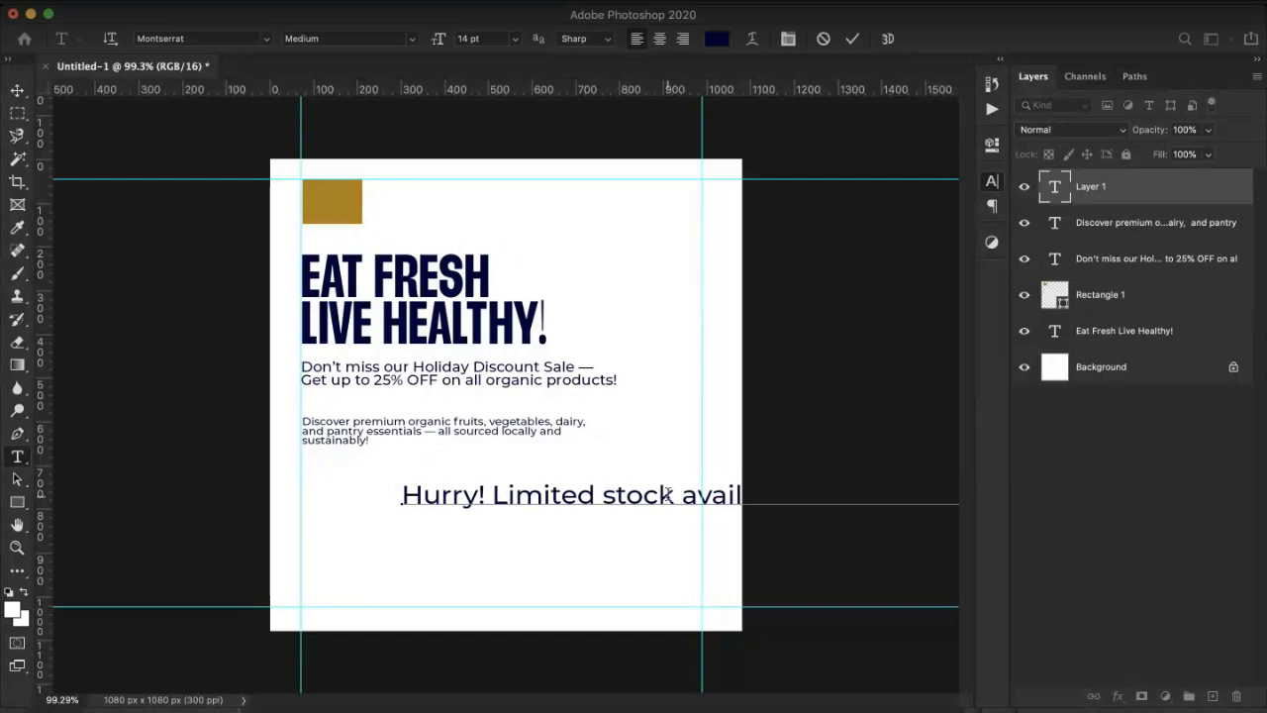
pyautogui.scroll(-1, 667, 492)
pyautogui.scroll(-2, 665, 491)
pyautogui.press('Escape')
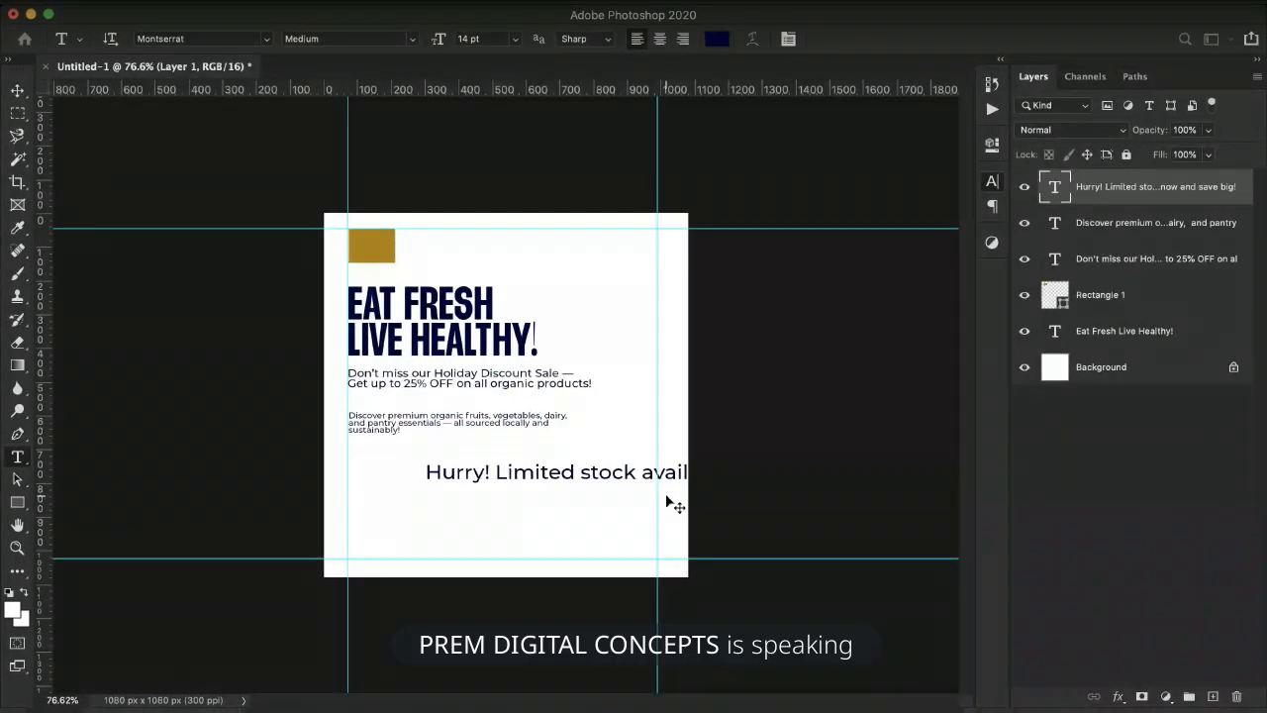
# Move the "Hurry!" text toward the left and break it into two lines before "Shop now".
pyautogui.press('v')
pyautogui.moveTo(548, 476); pyautogui.dragTo(426, 469)
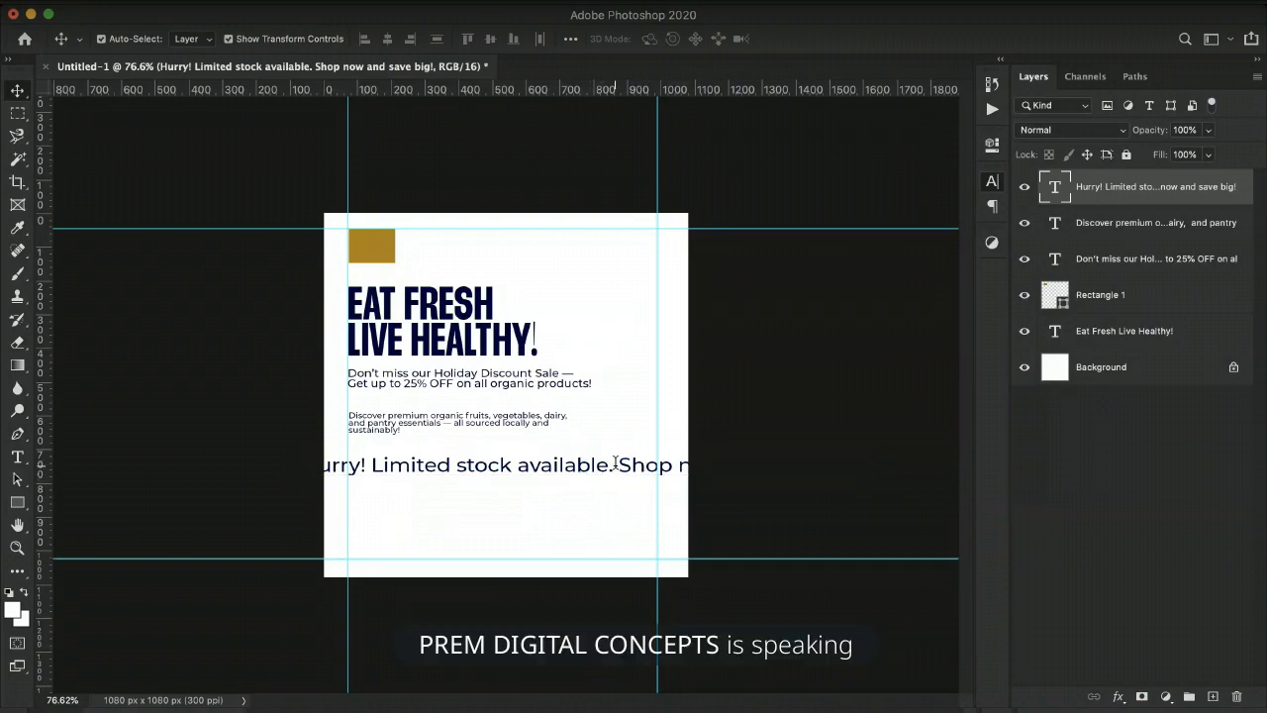
pyautogui.doubleClick(618, 465)
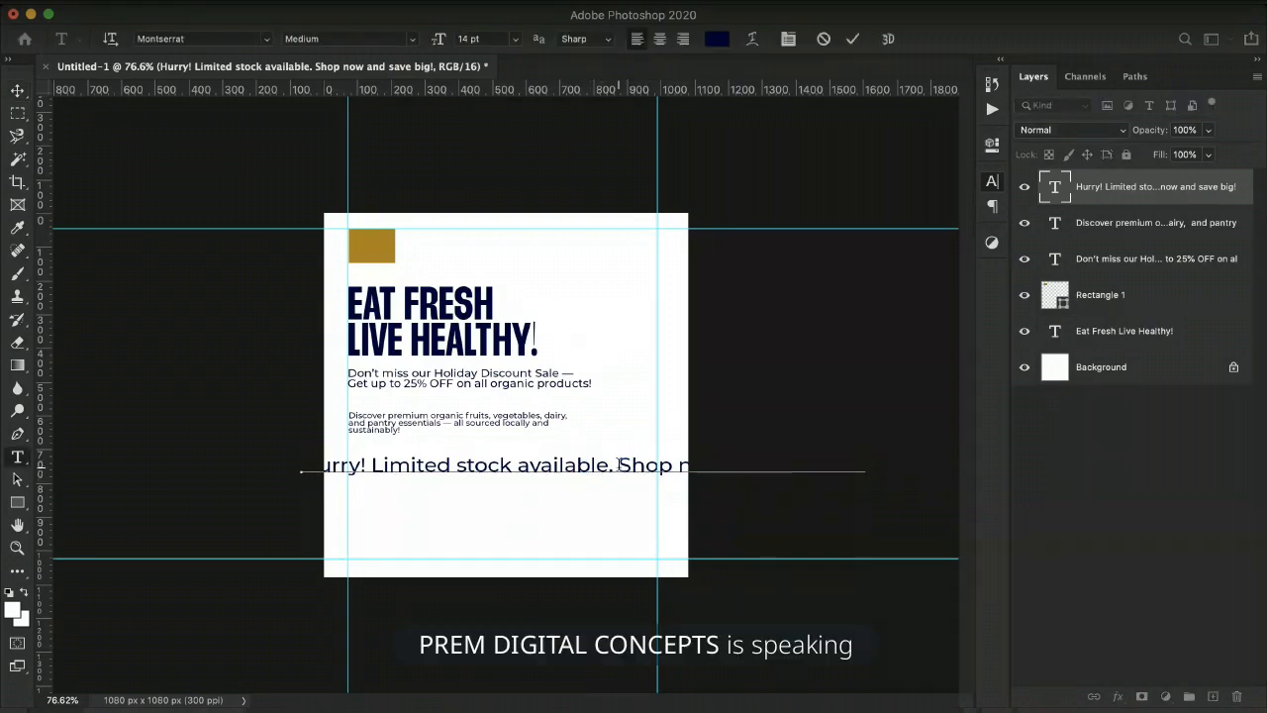
pyautogui.press('Return')
pyautogui.press('super+Return')
pyautogui.press('v')
# Scale down the two-line "Hurry!" text and place it at the left guide in the poster's lower part.
pyautogui.moveTo(617, 458); pyautogui.dragTo(489, 492)
pyautogui.press('Return')
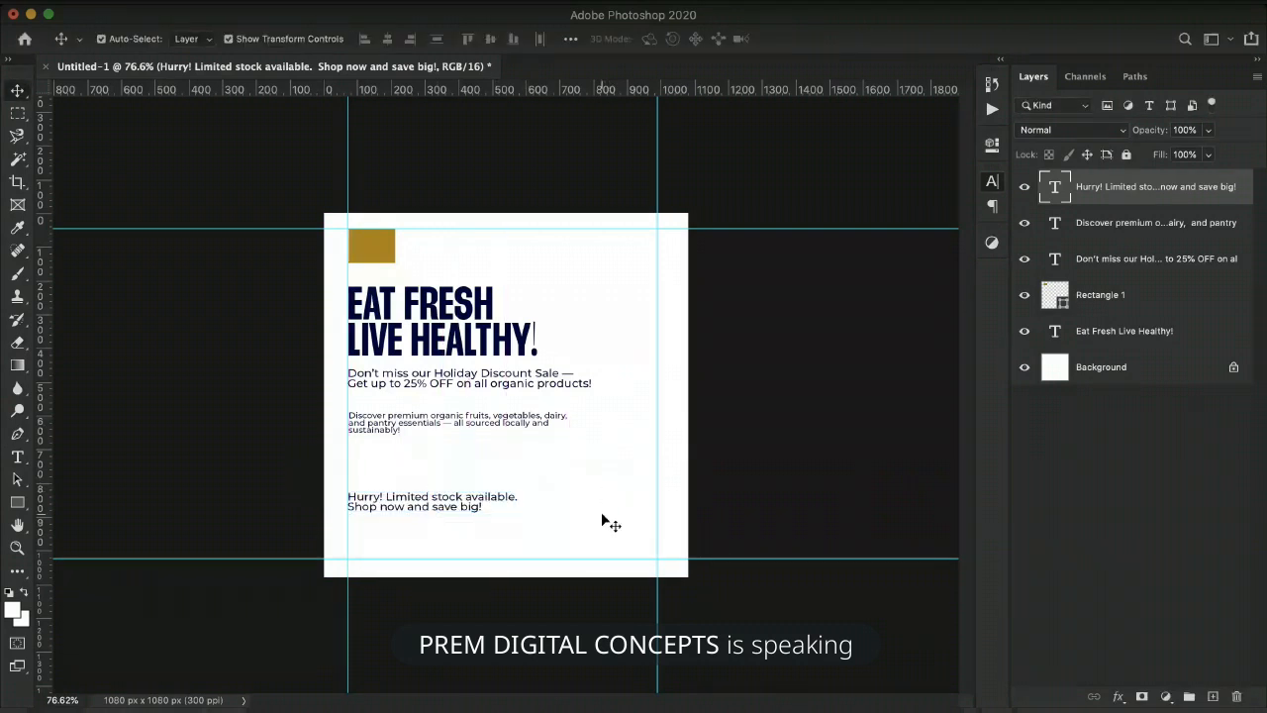
pyautogui.click(600, 511)
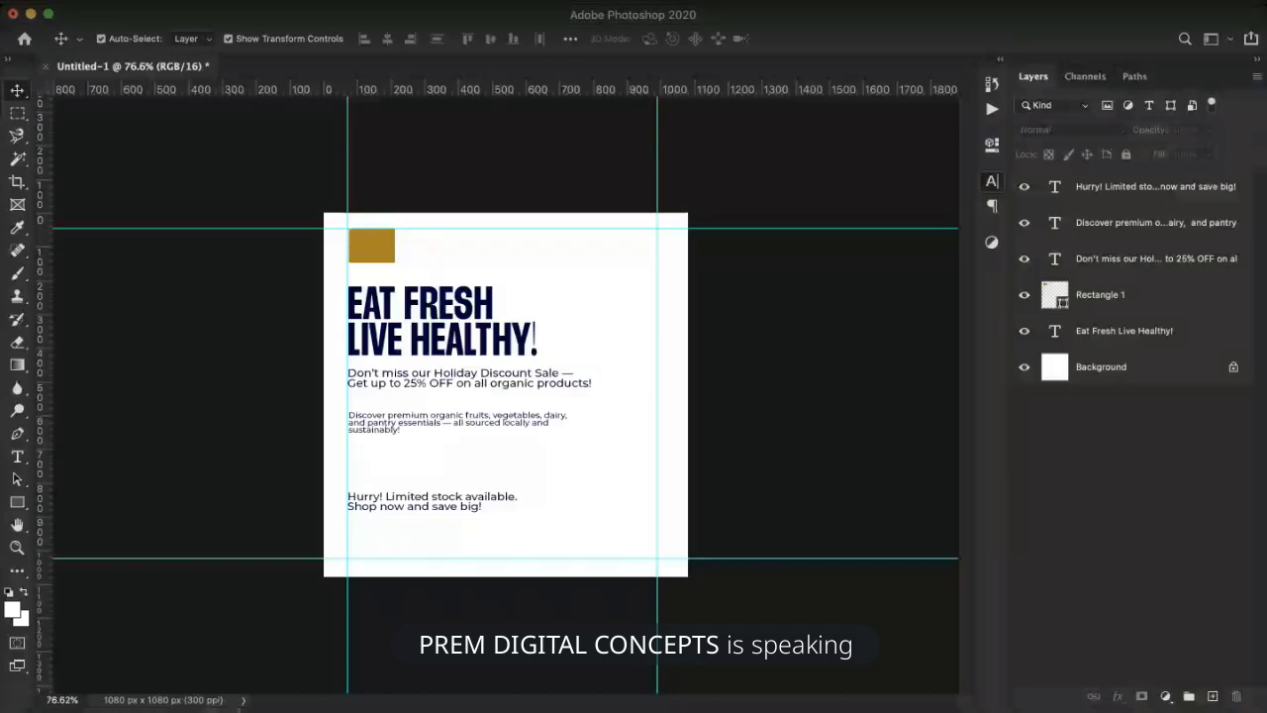
# Paste the fruit basket image into the poster's lower-right area and delete its white background using the Magic Wand at tolerance 32.
pyautogui.hotkey('ctrl', 'v')
pyautogui.moveTo(523, 351); pyautogui.dragTo(594, 421)
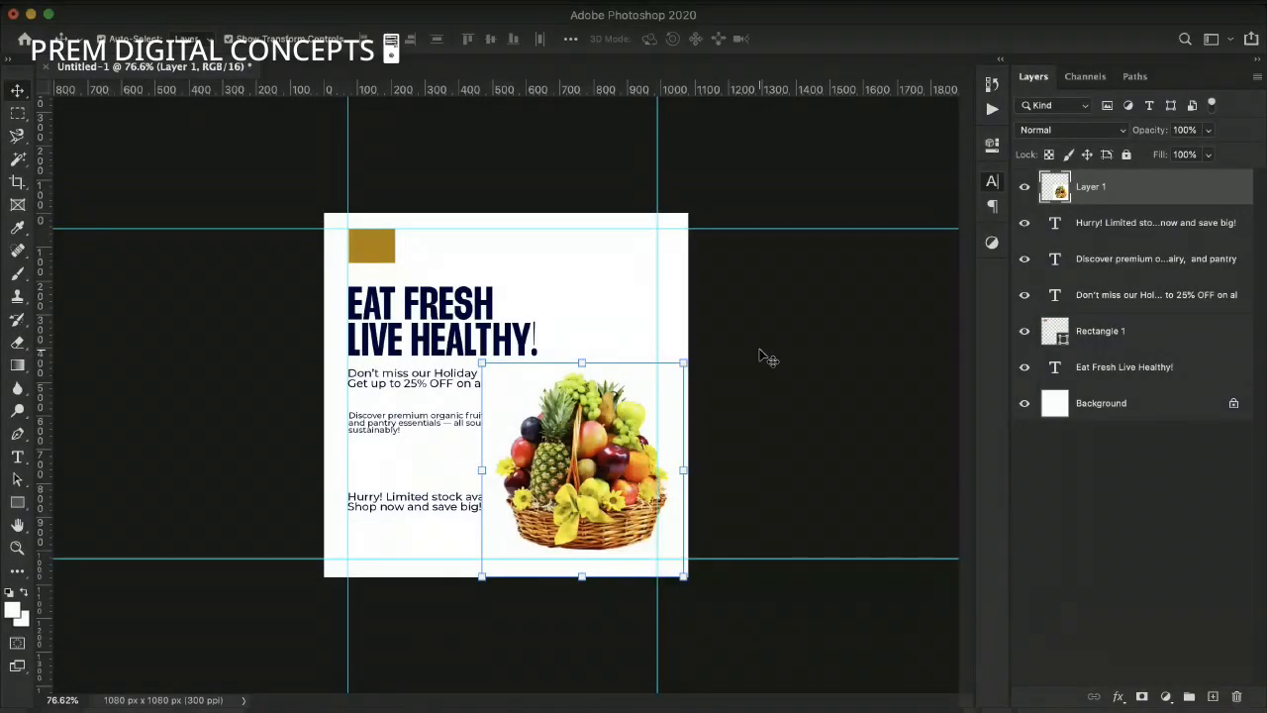
pyautogui.press('w')
pyautogui.click(661, 401)
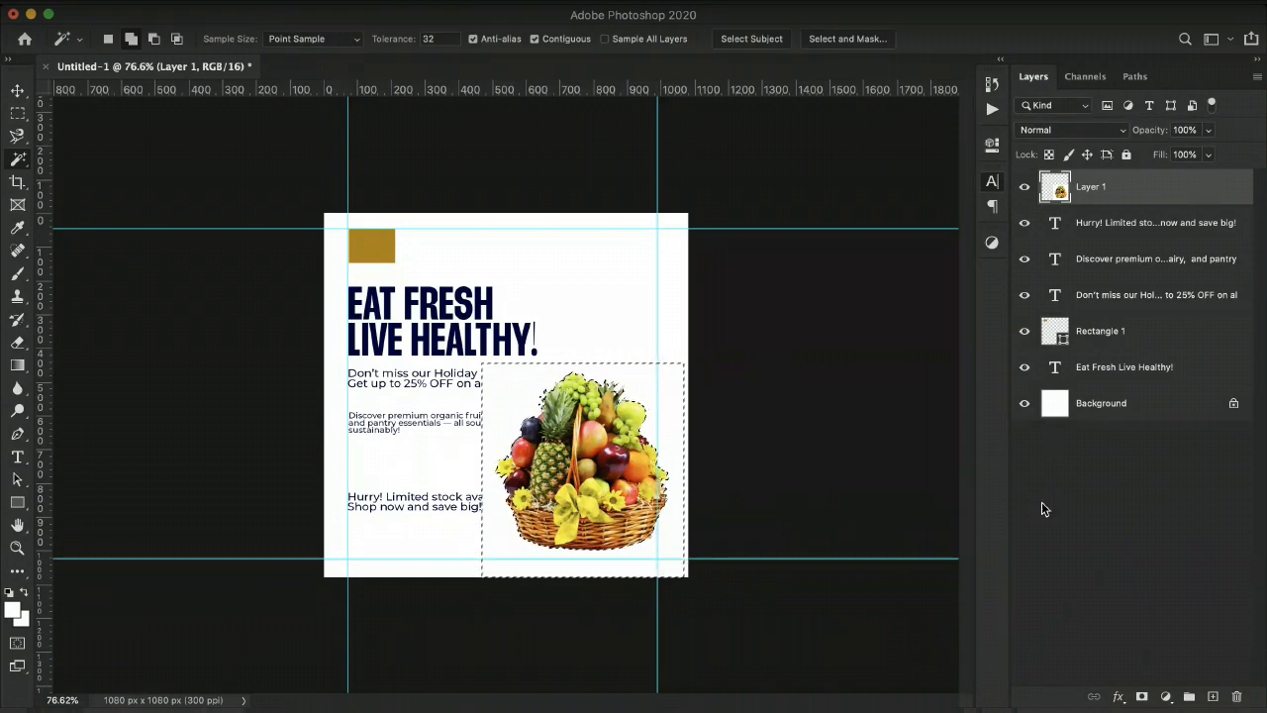
pyautogui.press('Delete')
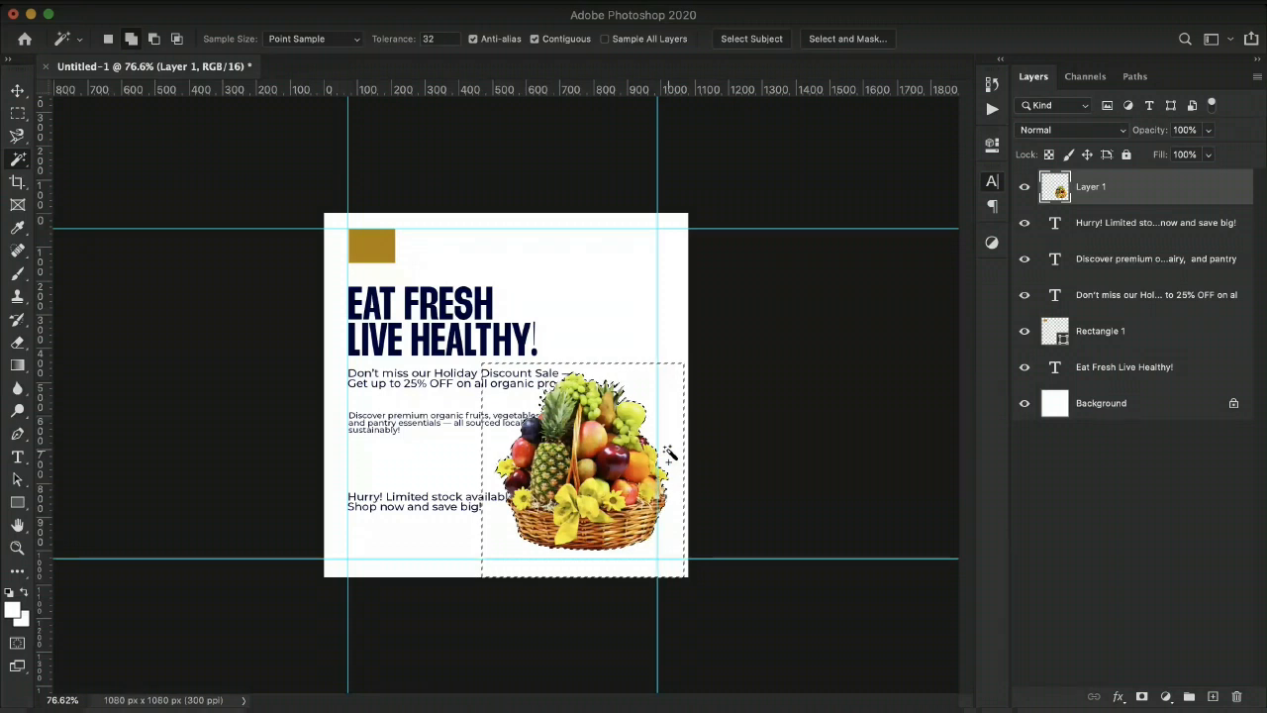
pyautogui.hotkey('ctrl', 'd')
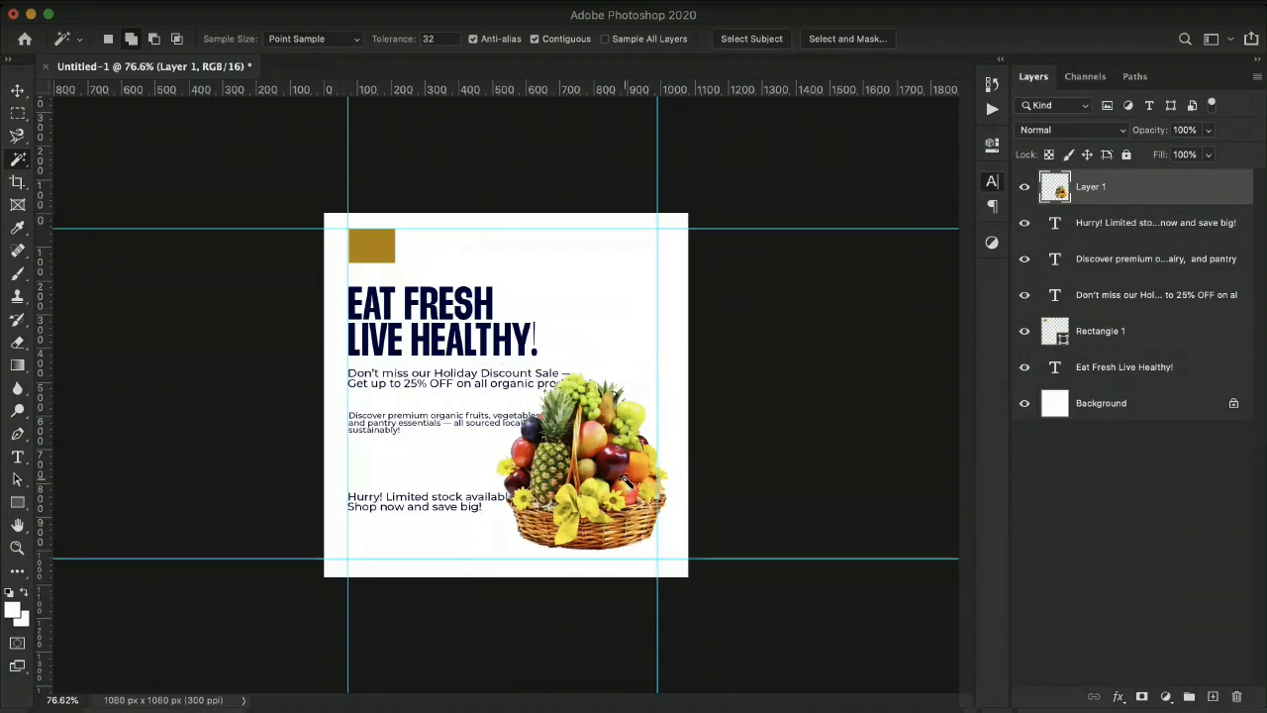
# Scale down the fruit basket and move it into the poster's bottom-right corner, clear of the text.
pyautogui.press('v')
pyautogui.moveTo(494, 372); pyautogui.dragTo(539, 417)
pyautogui.moveTo(665, 550); pyautogui.dragTo(675, 579)
pyautogui.press('Return')
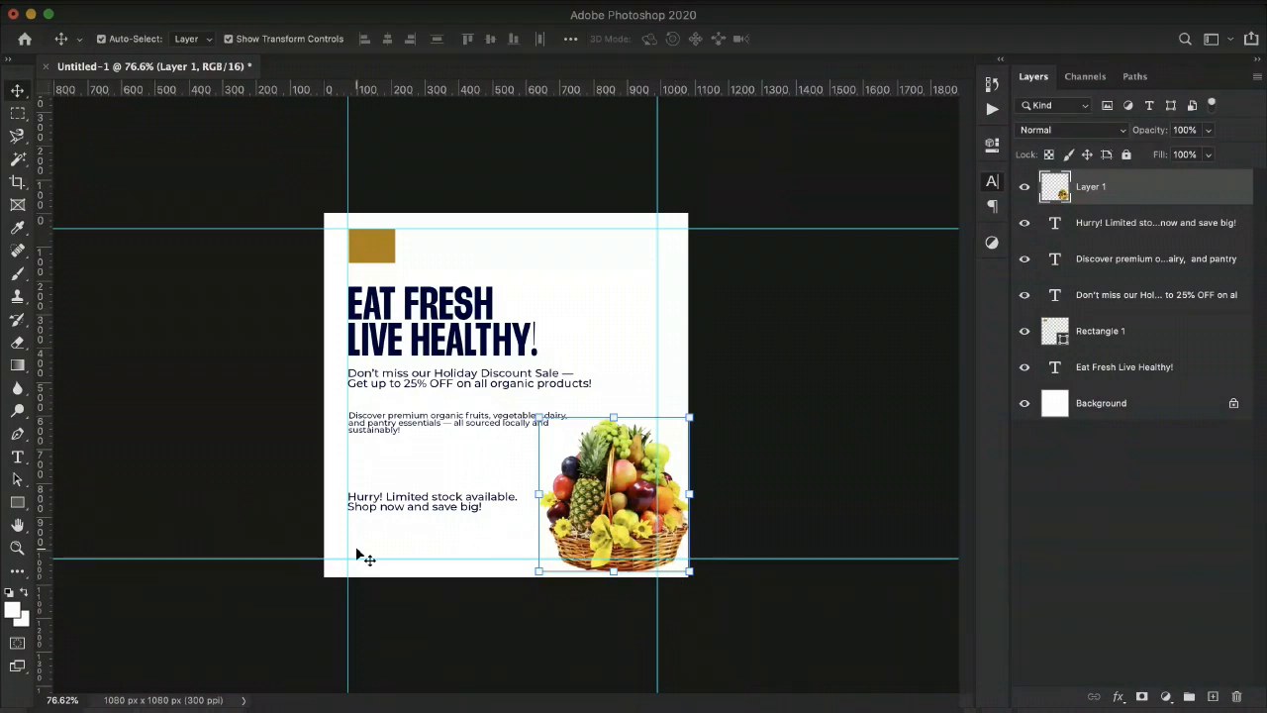
pyautogui.click(129, 368)
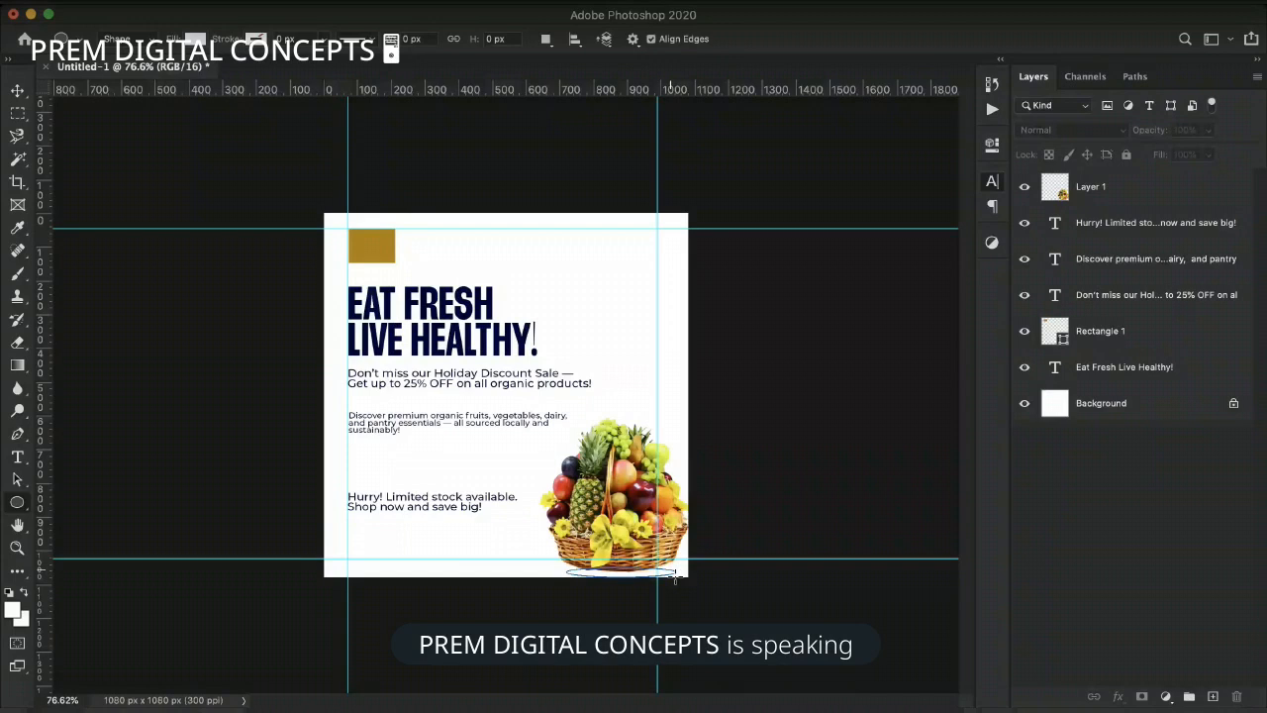
# Draw a flat ellipse about 333 × 22 px under the fruit basket and fill it with black.
pyautogui.moveTo(673, 578); pyautogui.dragTo(679, 582)
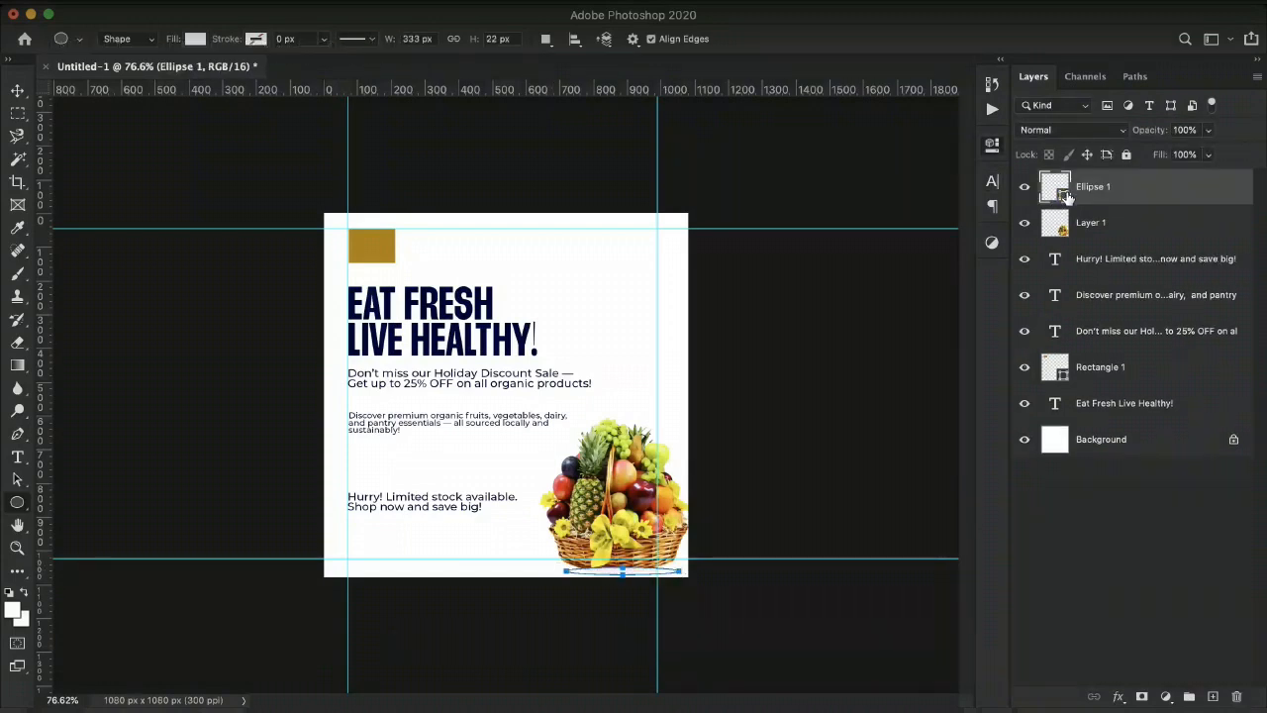
pyautogui.press('i')
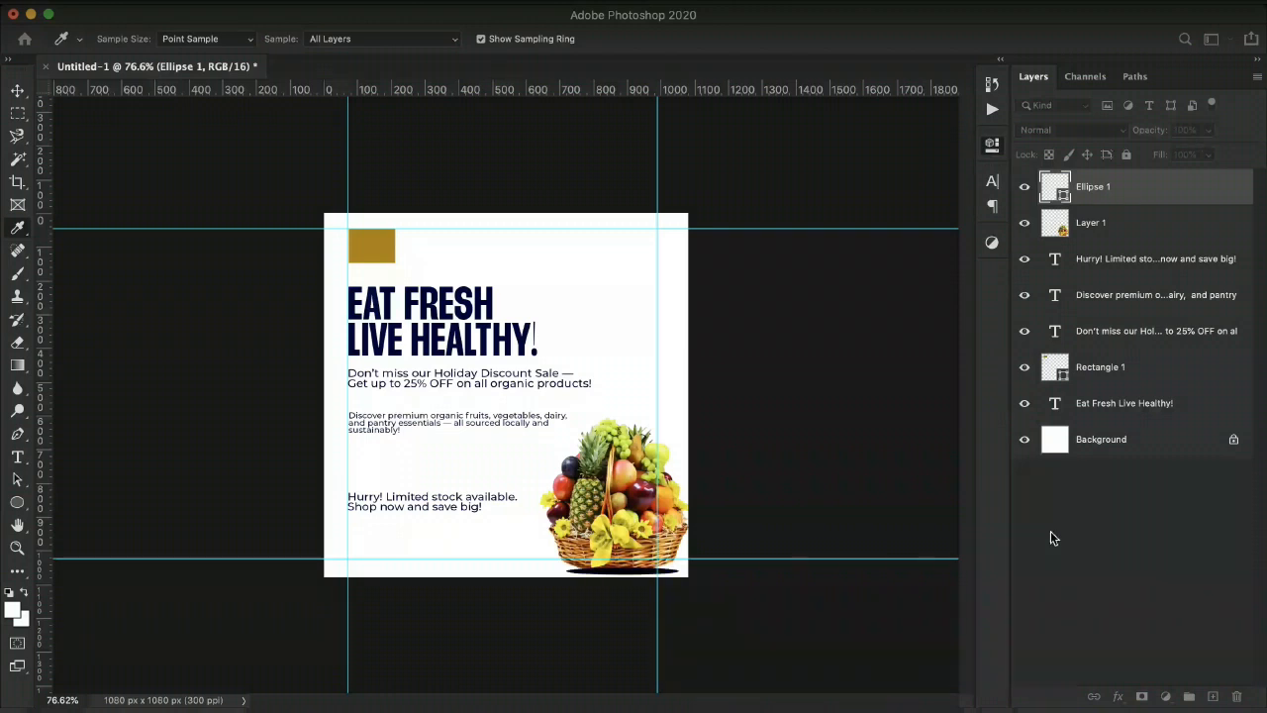
pyautogui.press('u')
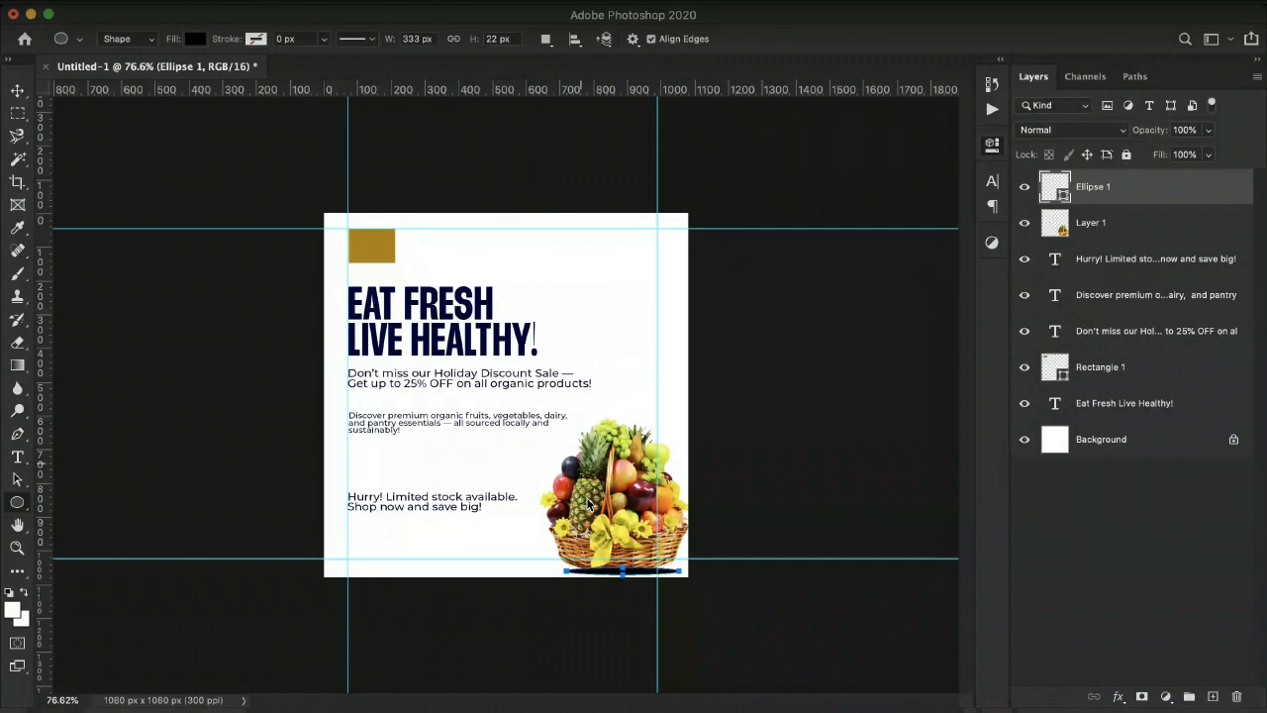
# Blur the black ellipse under the fruit basket into a soft shadow.
pyautogui.press('h')
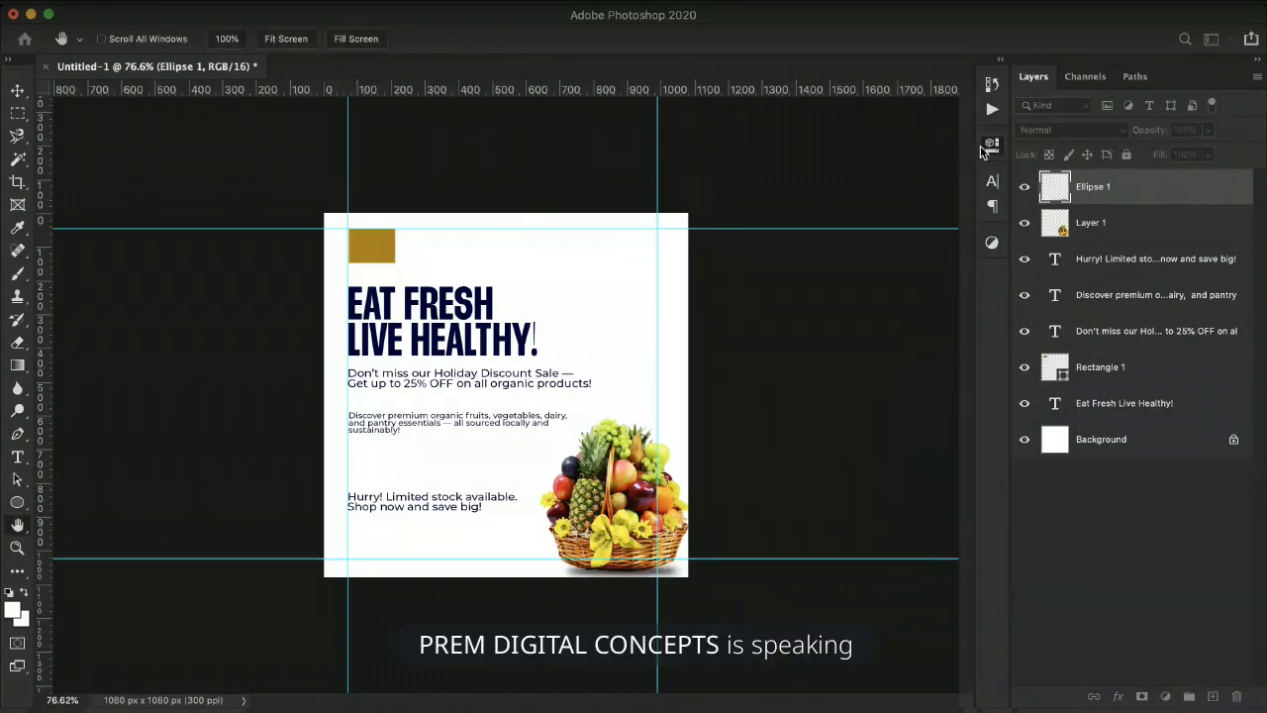
pyautogui.press('u')
pyautogui.press('v')
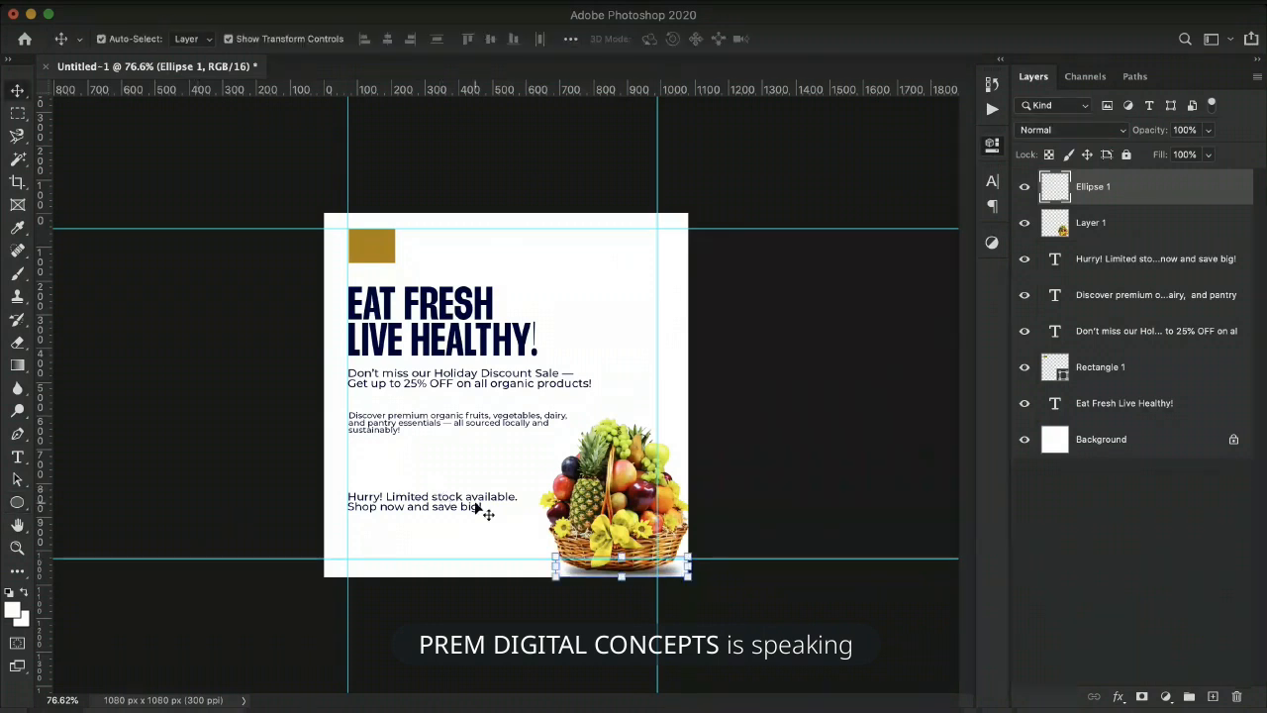
# Set the "Don't miss our Holiday Discount Sale" text to the Montserrat SemiBold weight.
pyautogui.click(222, 465)
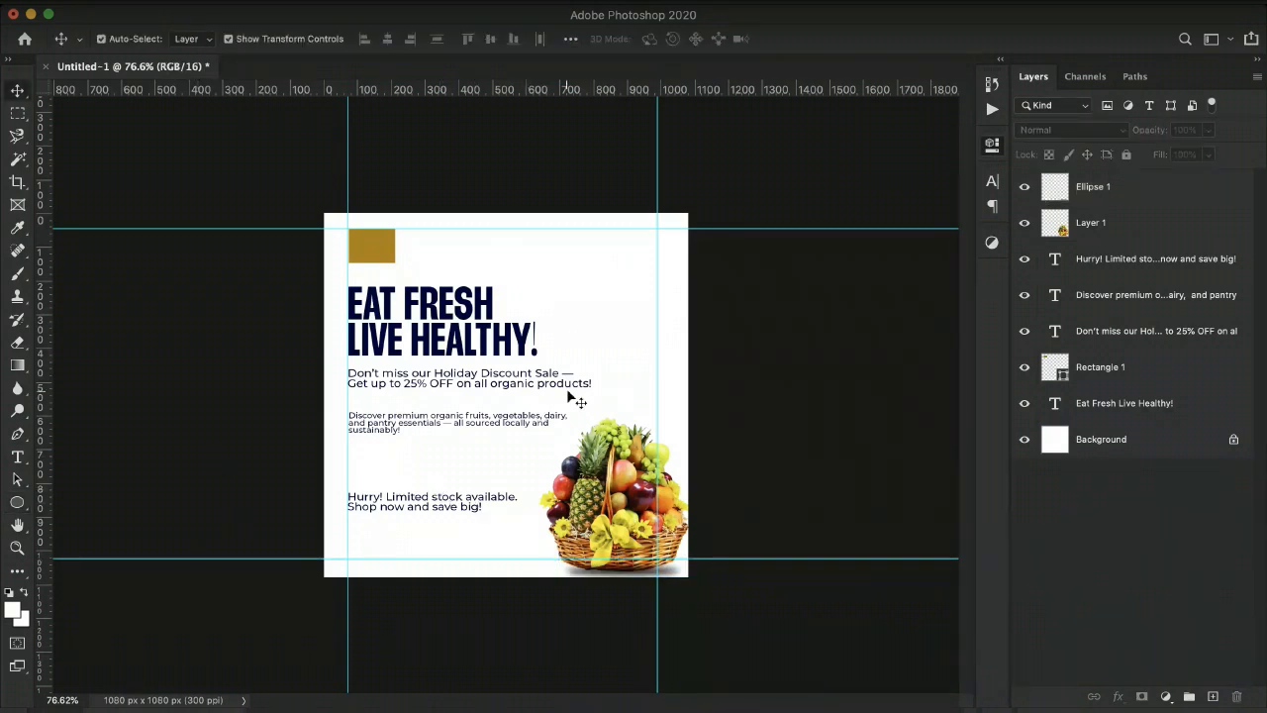
pyautogui.click(376, 240)
pyautogui.click(461, 378)
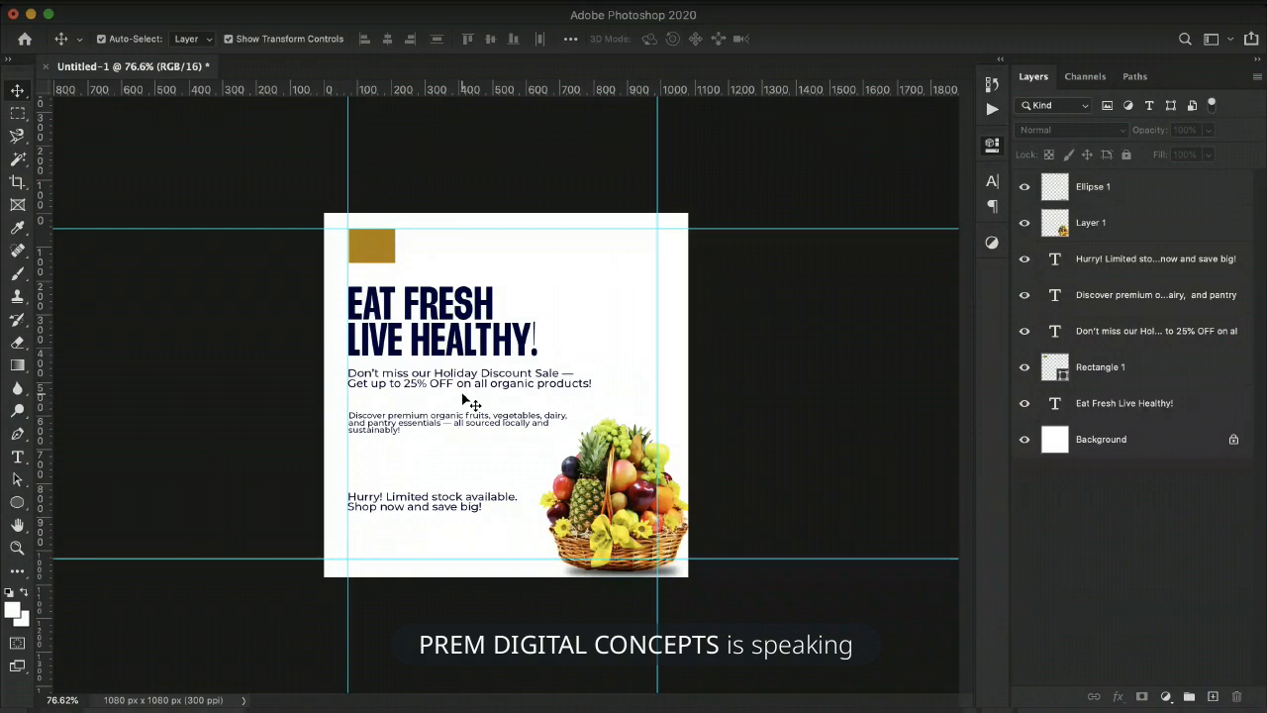
pyautogui.click(462, 383)
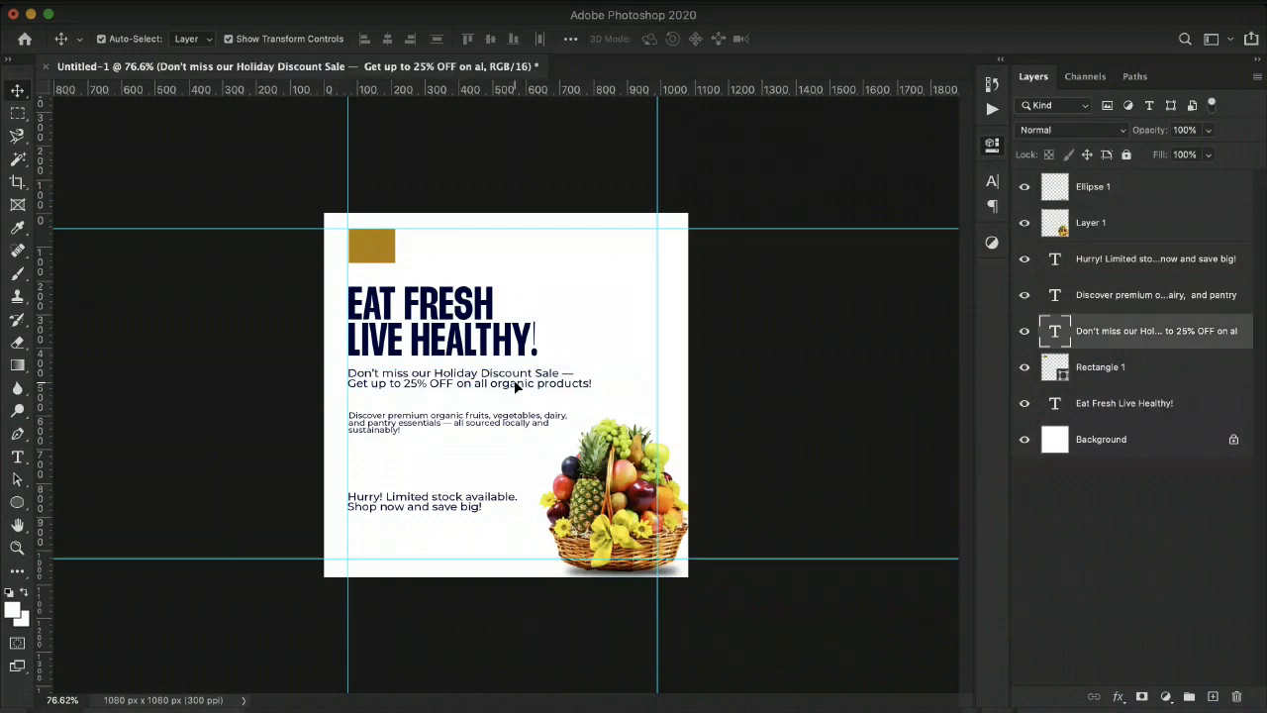
pyautogui.click(517, 384)
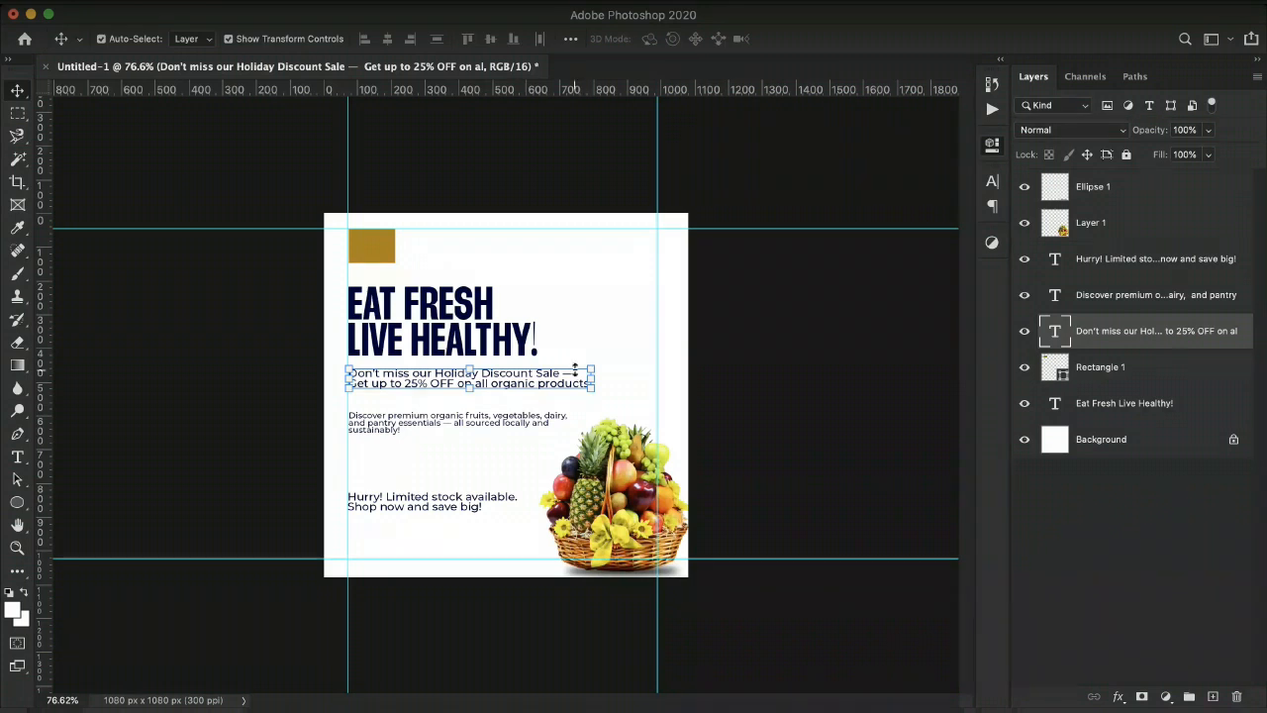
pyautogui.doubleClick(530, 384)
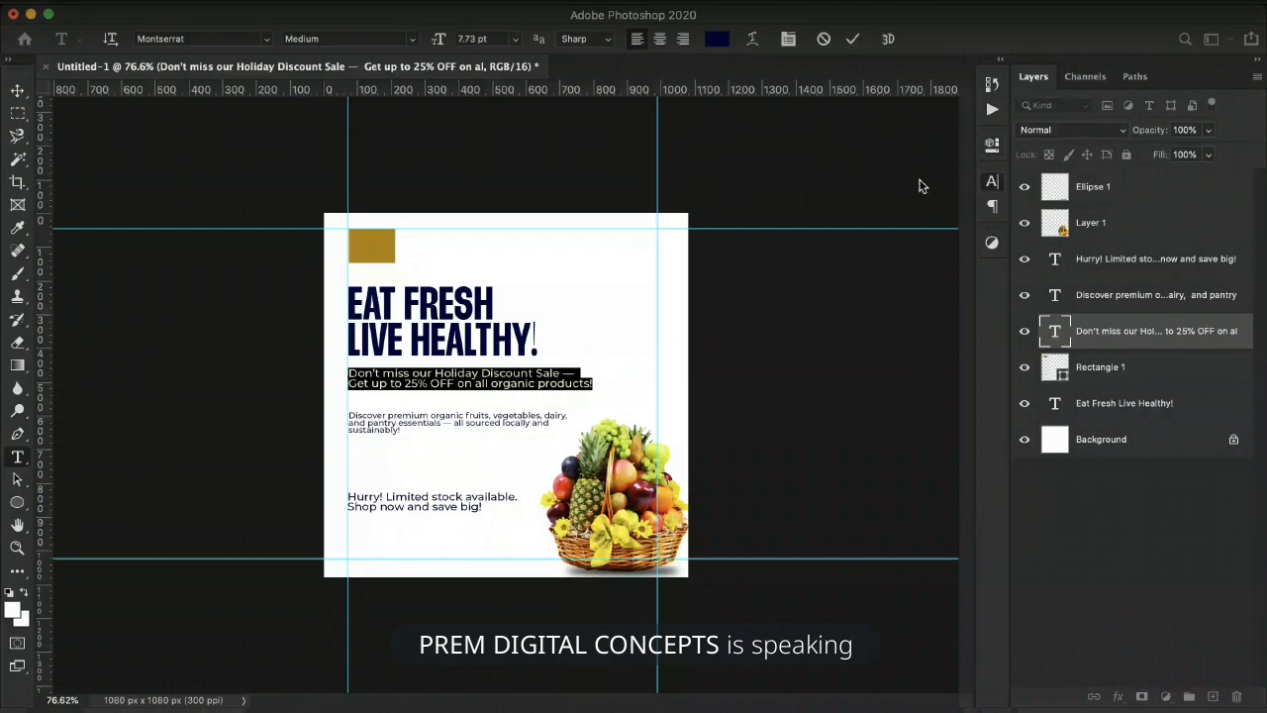
pyautogui.click(947, 337)
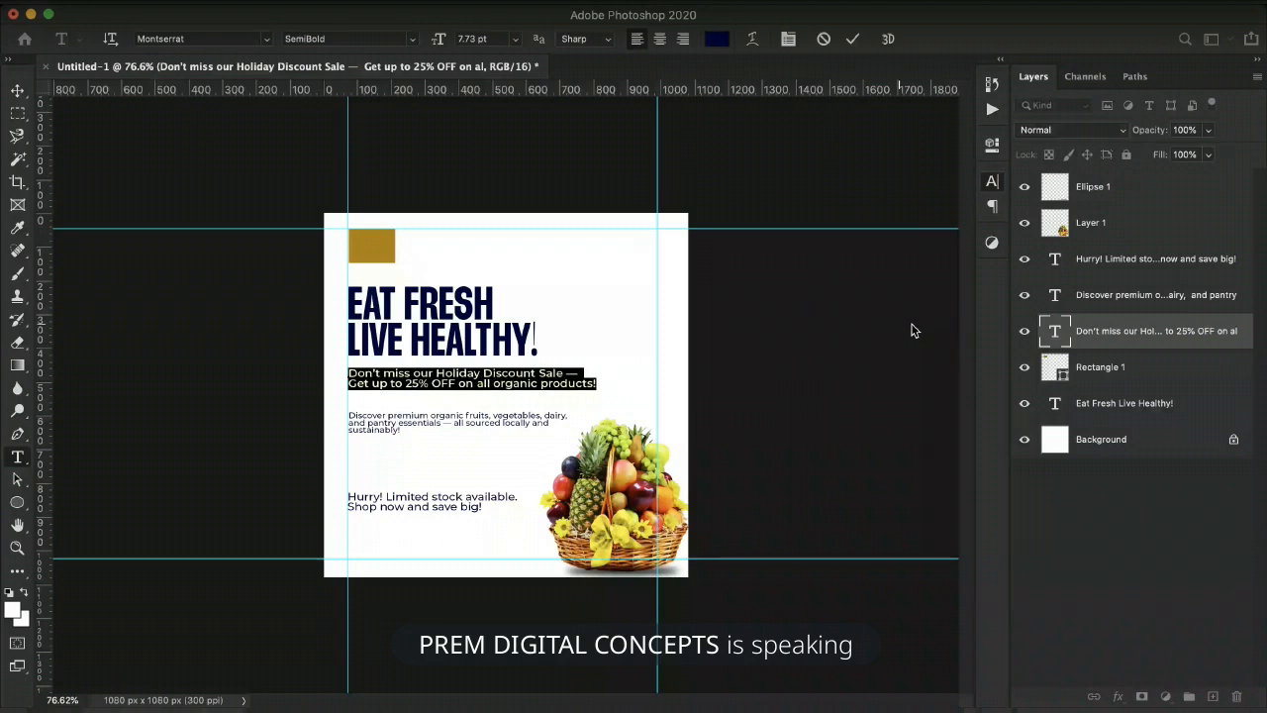
pyautogui.click(851, 40)
pyautogui.press('v')
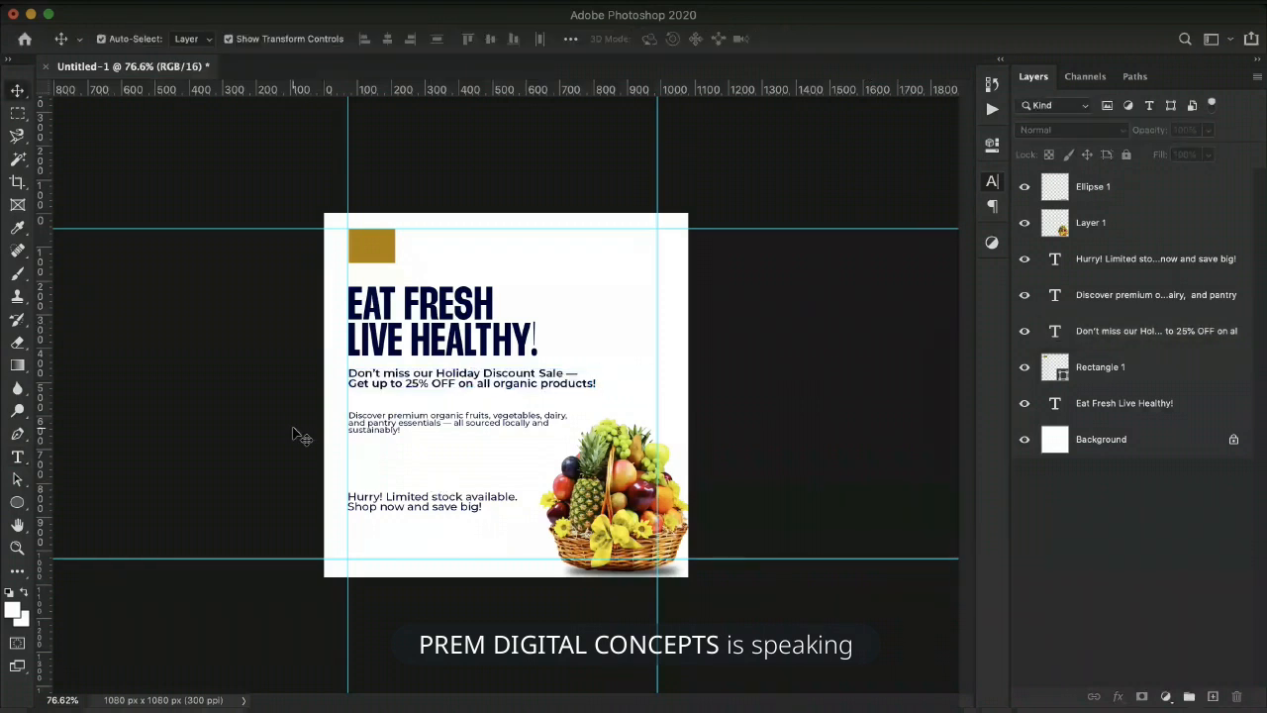
# Nudge the "Discover premium organic fruits" paragraph slightly up, closer to the discount text.
pyautogui.click(436, 420)
pyautogui.moveTo(435, 418); pyautogui.dragTo(435, 411)
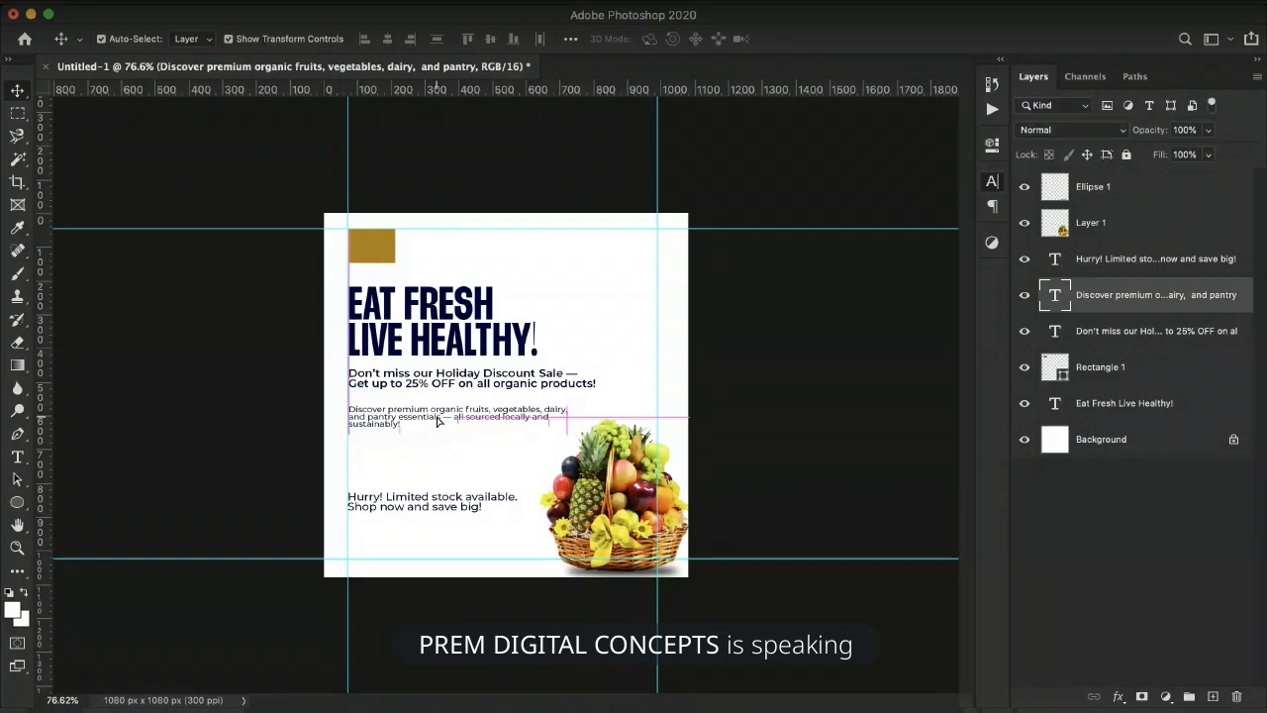
pyautogui.click(522, 551)
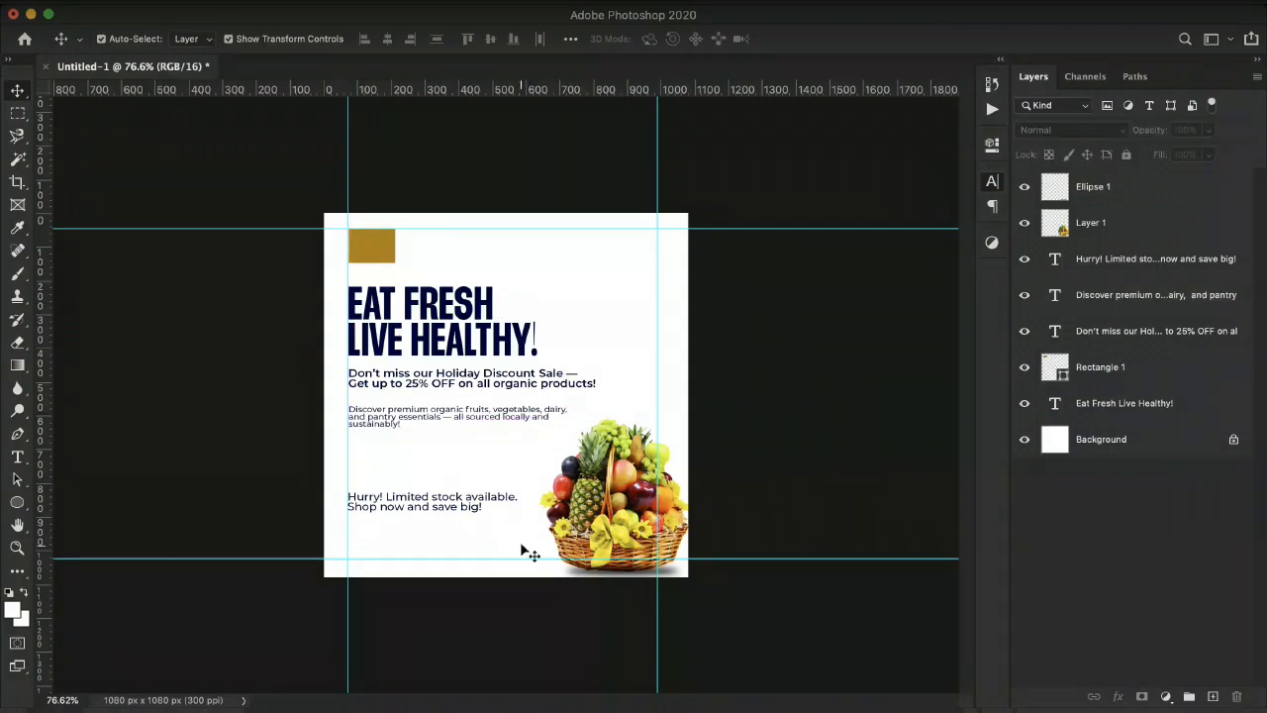
# Move the "Hurry! Limited stock available" text straight down to just above the bottom margin guide.
pyautogui.doubleClick(384, 497)
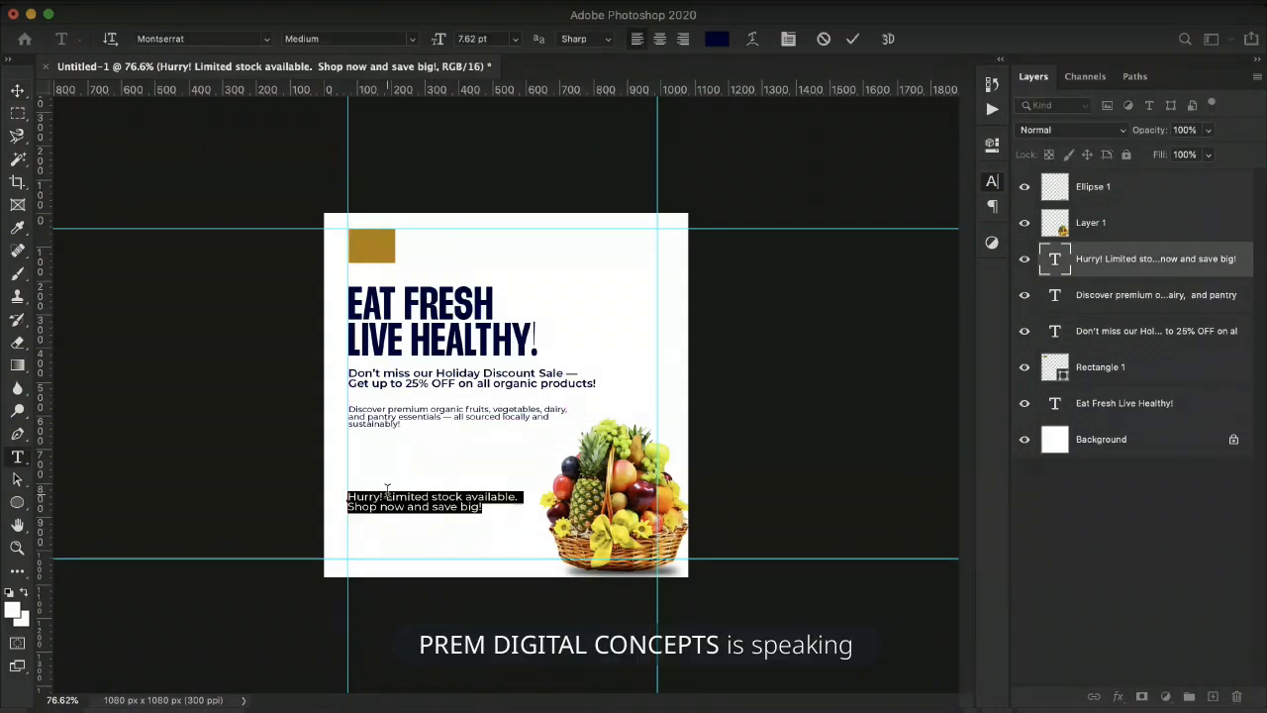
pyautogui.click(427, 504)
pyautogui.hotkey('ctrl', 'Return')
pyautogui.press('v')
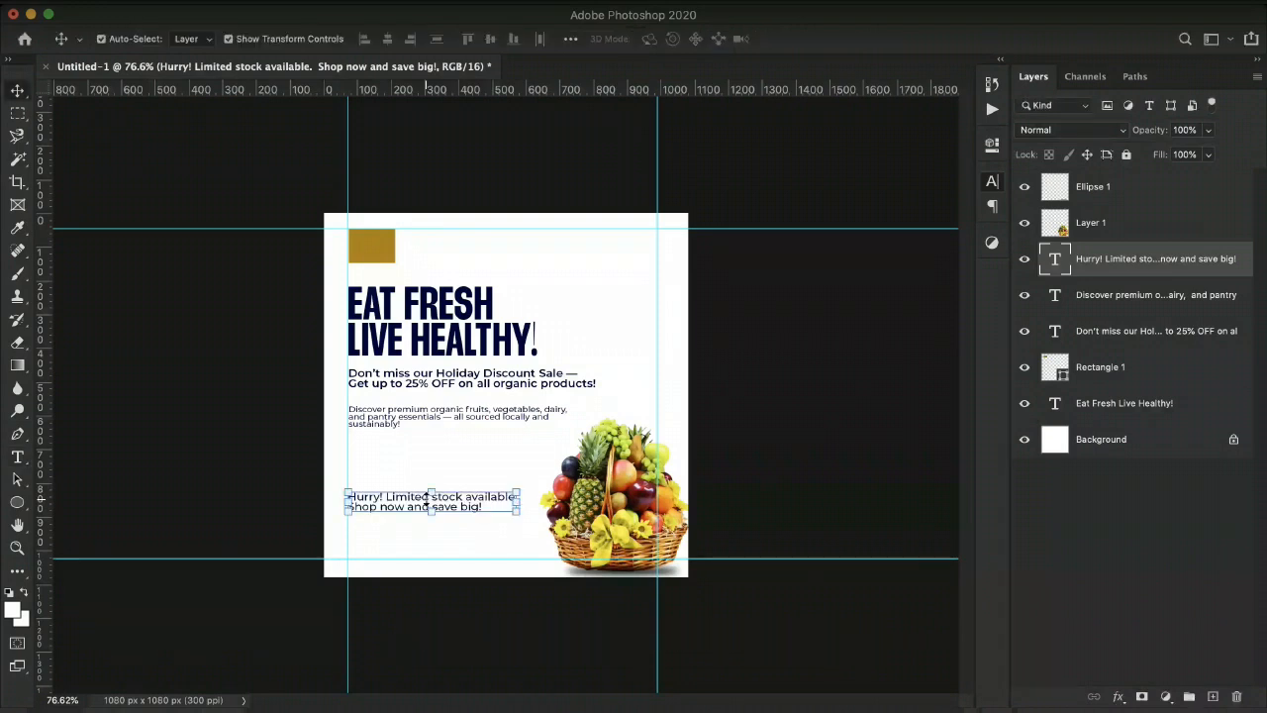
pyautogui.moveTo(455, 507)
pyautogui.mouseDown()
pyautogui.moveTo(454, 540)
pyautogui.moveTo(453, 529)
pyautogui.mouseUp()
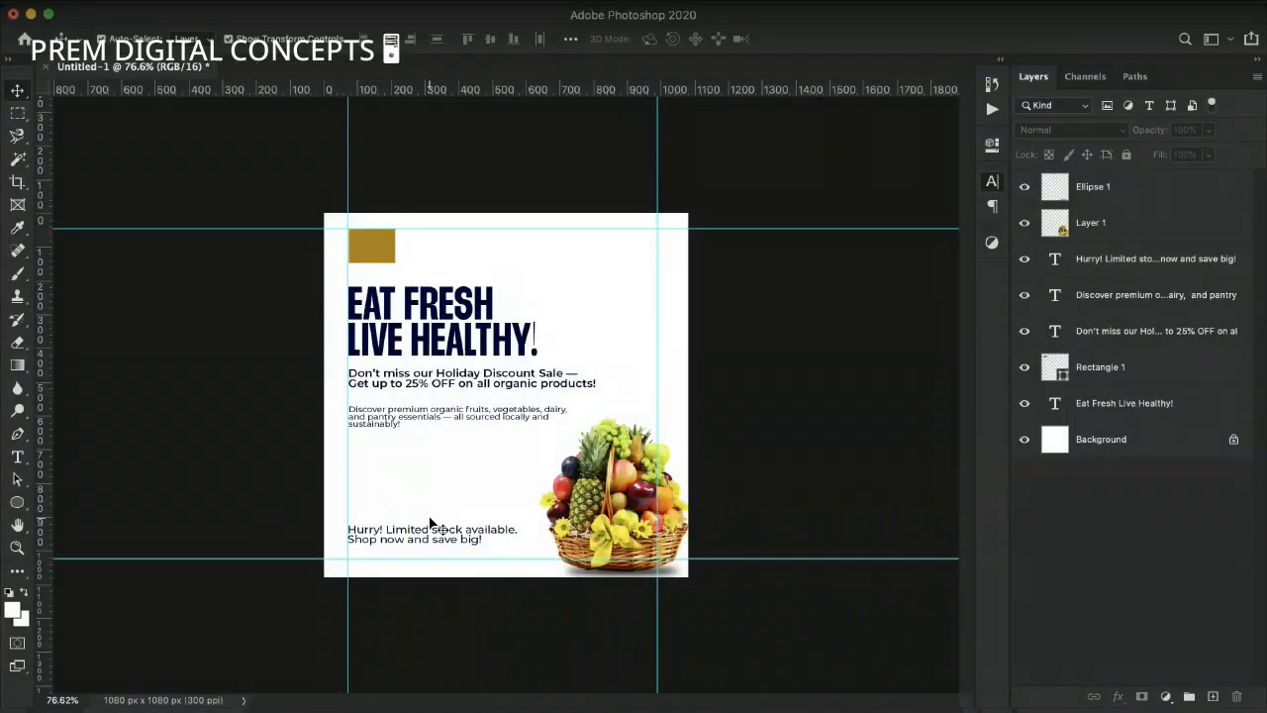
pyautogui.moveTo(430, 517); pyautogui.dragTo(447, 528)
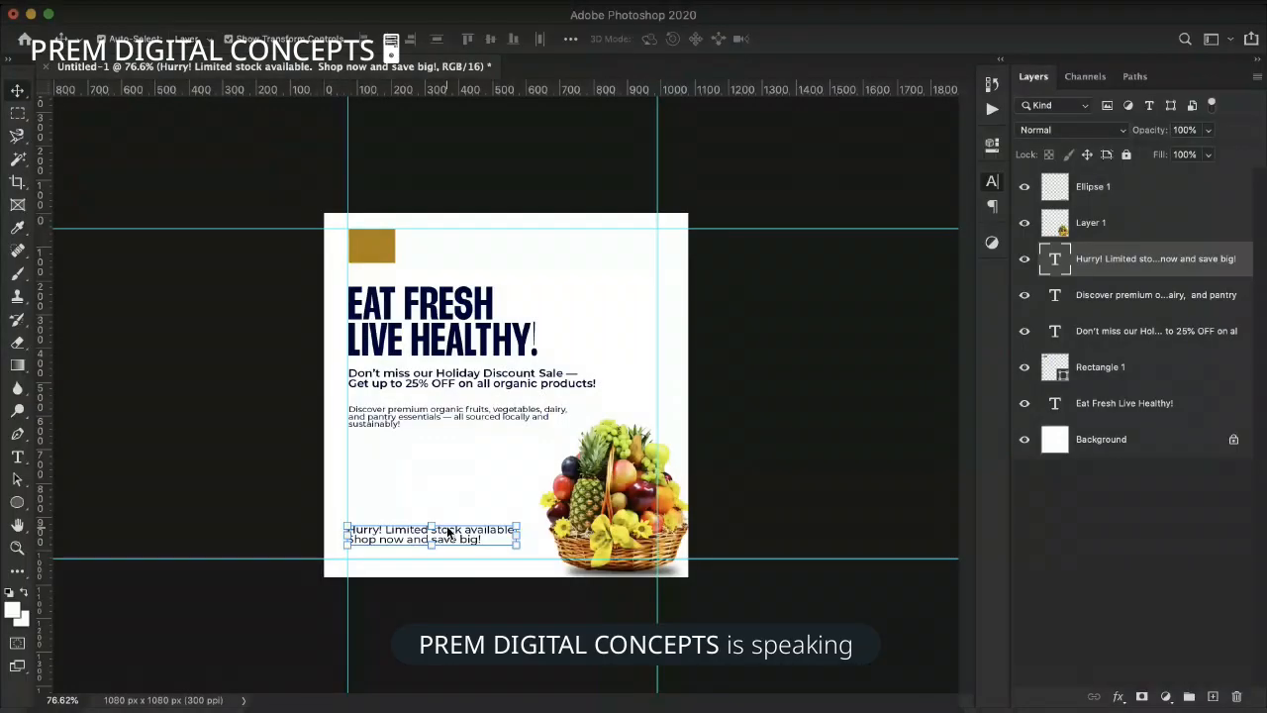
# Copy the "Shop now and save big!" line and remove it from the "Hurry! Limited stock available." text.
pyautogui.doubleClick(447, 533)
pyautogui.tripleClick(396, 540)
pyautogui.hotkey('ctrl', 'c')
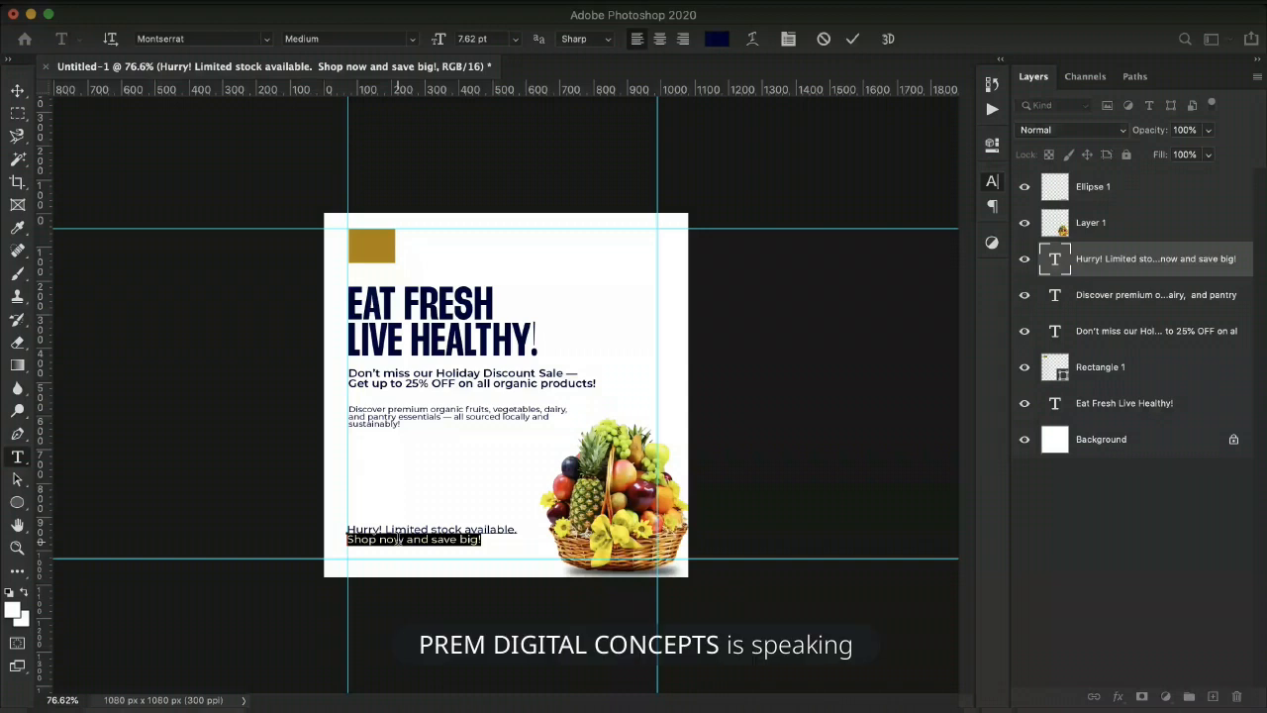
pyautogui.press('BackSpace')
pyautogui.press('Escape')
pyautogui.press('v')
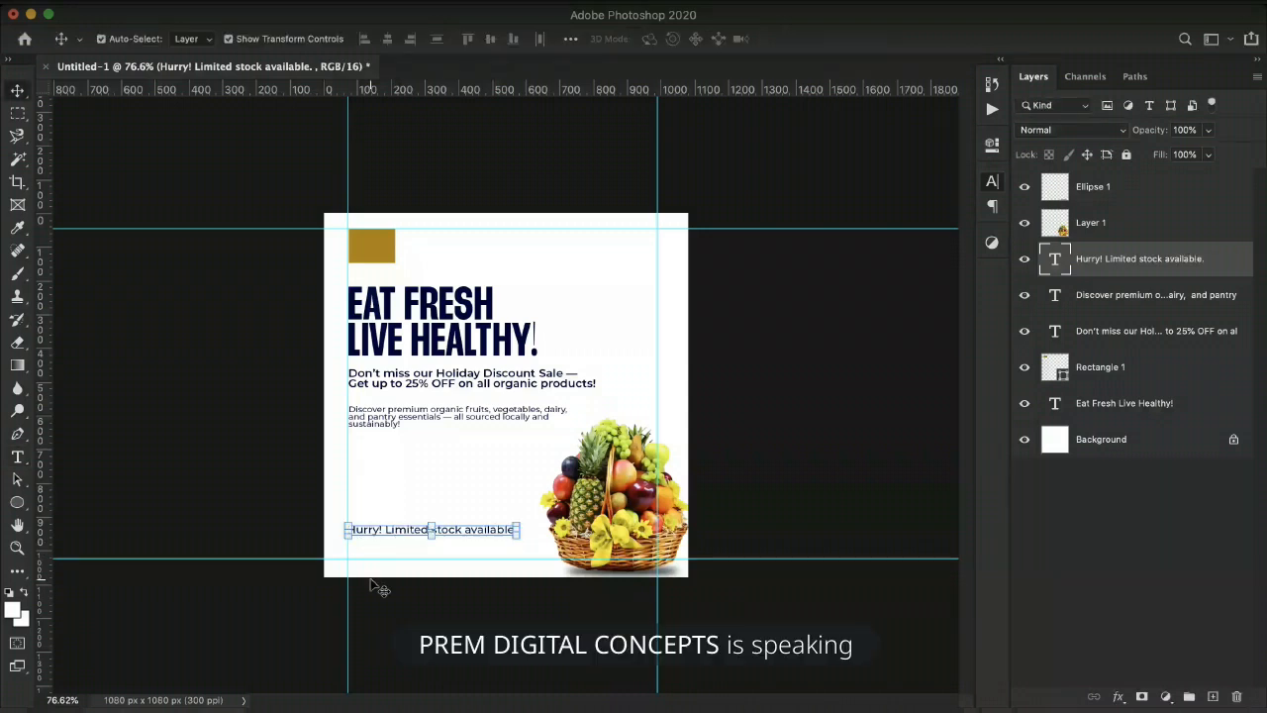
# Paste "Shop now and save big!" as a separate text layer below the "Hurry! Limited stock available." line.
pyautogui.press('t')
pyautogui.click(360, 556)
pyautogui.hotkey('ctrl', 'v')
pyautogui.press('Escape')
pyautogui.press('v')
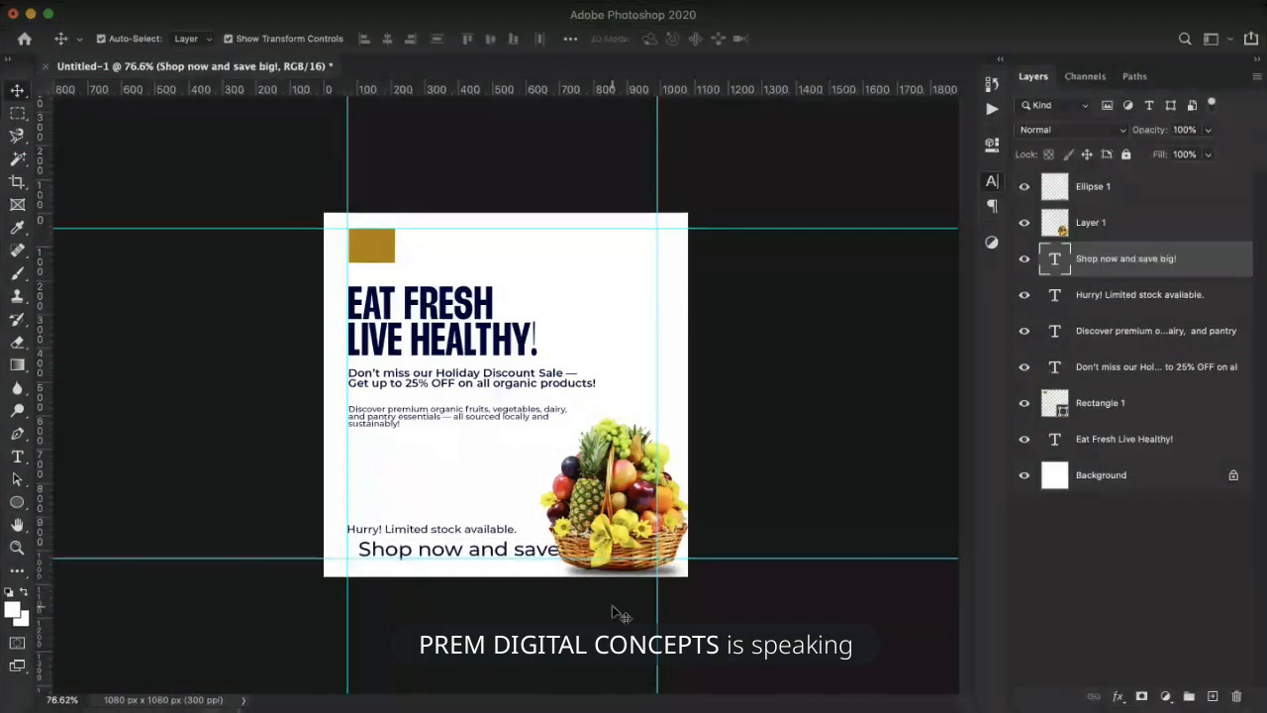
pyautogui.press('t')
pyautogui.press('v')
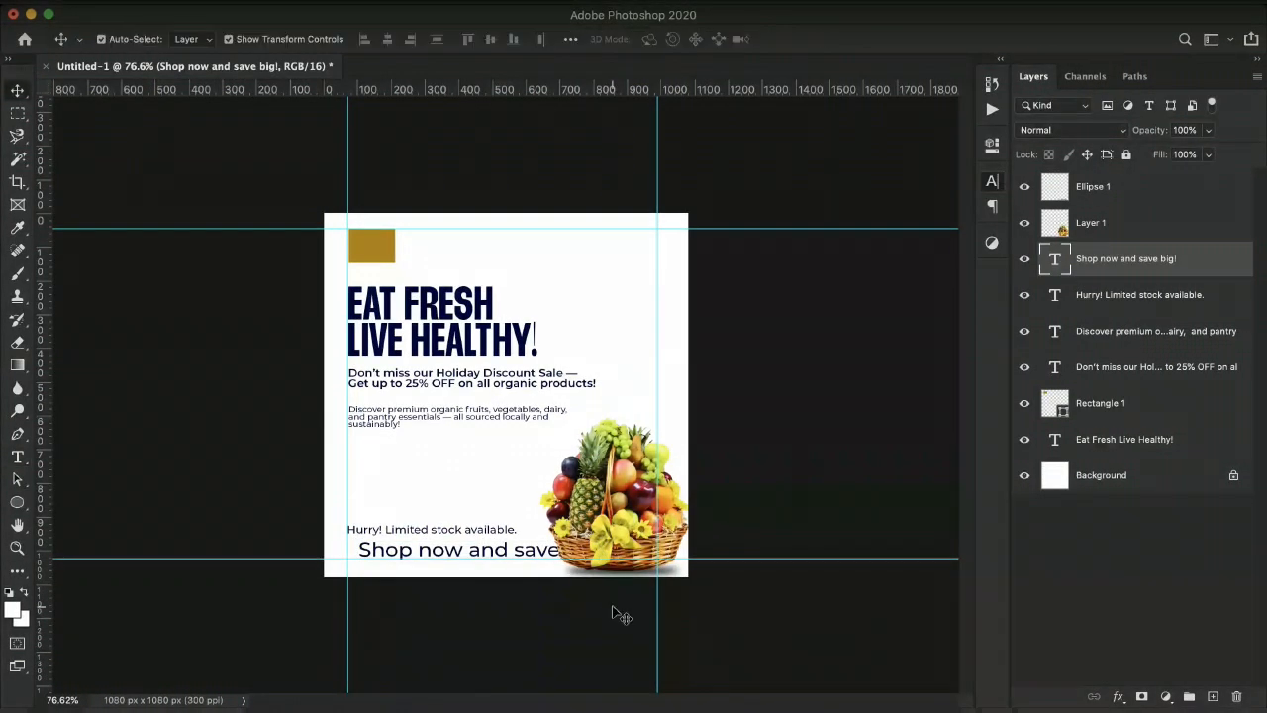
# Scale the "Shop now and save big!" text to about 71% and align it with the left margin guide.
pyautogui.moveTo(601, 540); pyautogui.dragTo(530, 527)
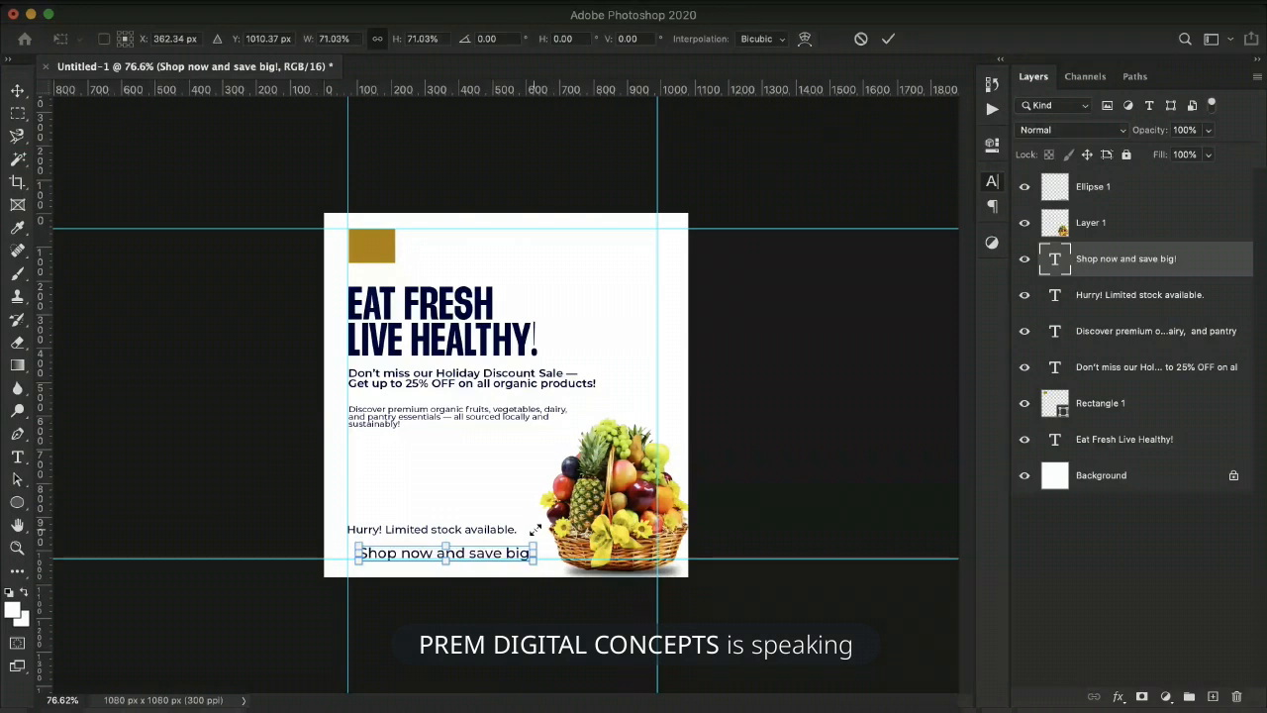
pyautogui.press('Return')
pyautogui.moveTo(469, 556); pyautogui.dragTo(457, 549)
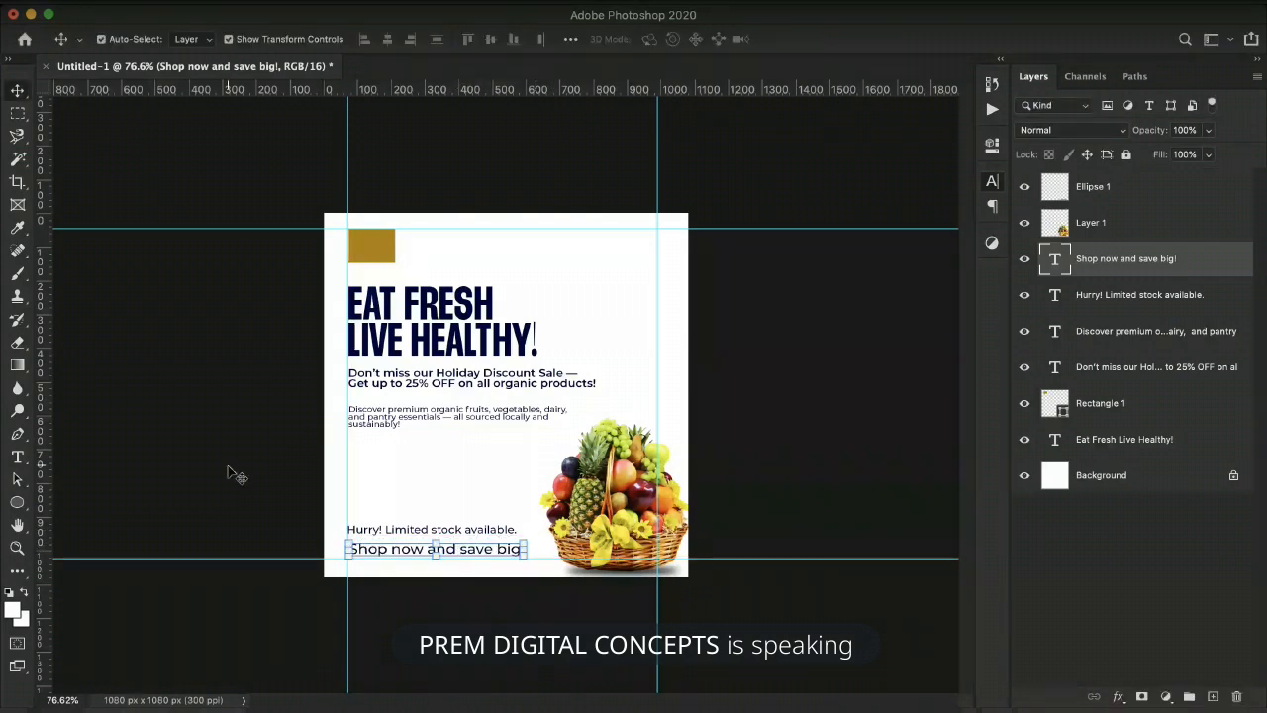
pyautogui.click(235, 474)
# Draw a rounded rectangle about 546 × 56 px with 10 px radius over "Shop now and save big!" and place it beneath the text layers.
pyautogui.press('u')
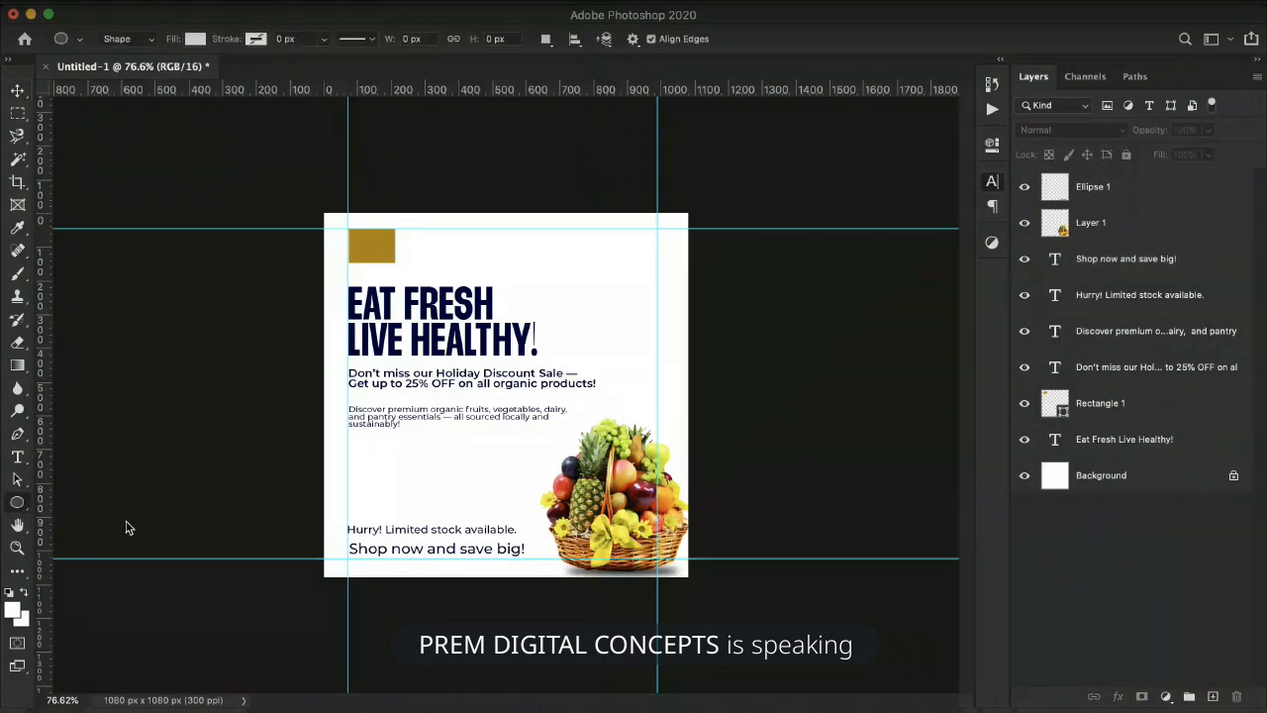
pyautogui.click(127, 528)
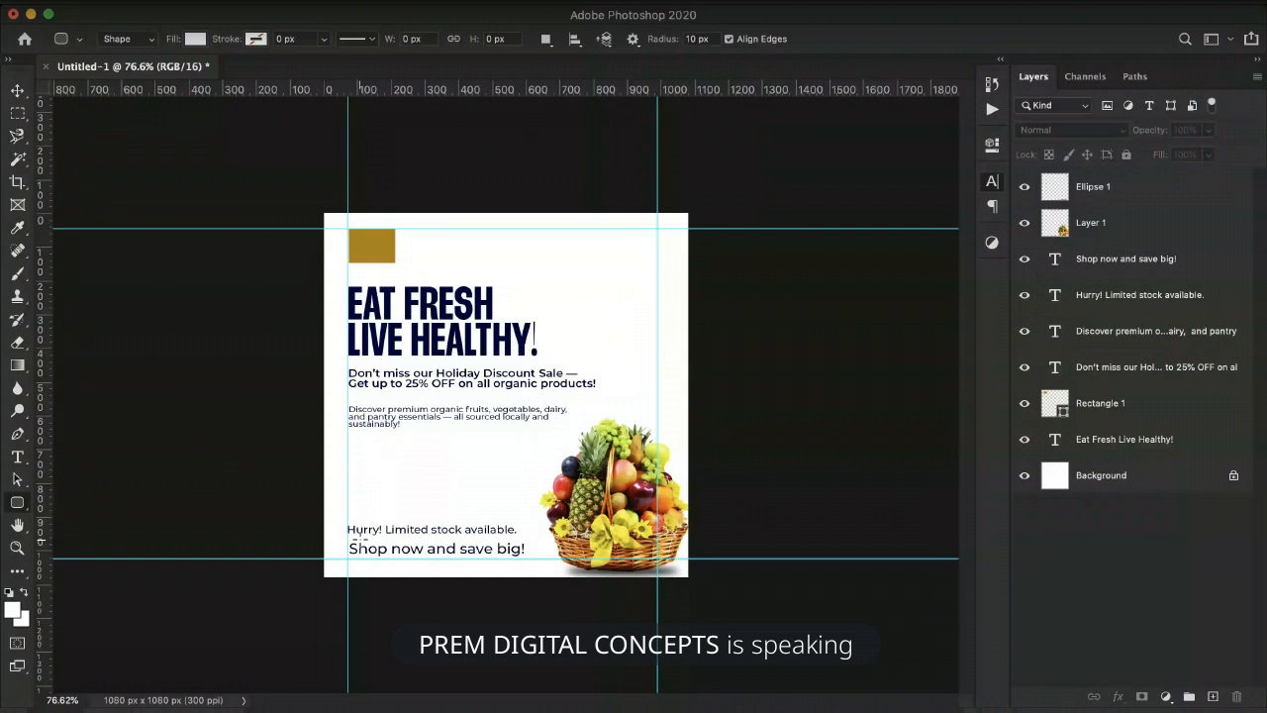
pyautogui.moveTo(348, 542); pyautogui.dragTo(530, 558)
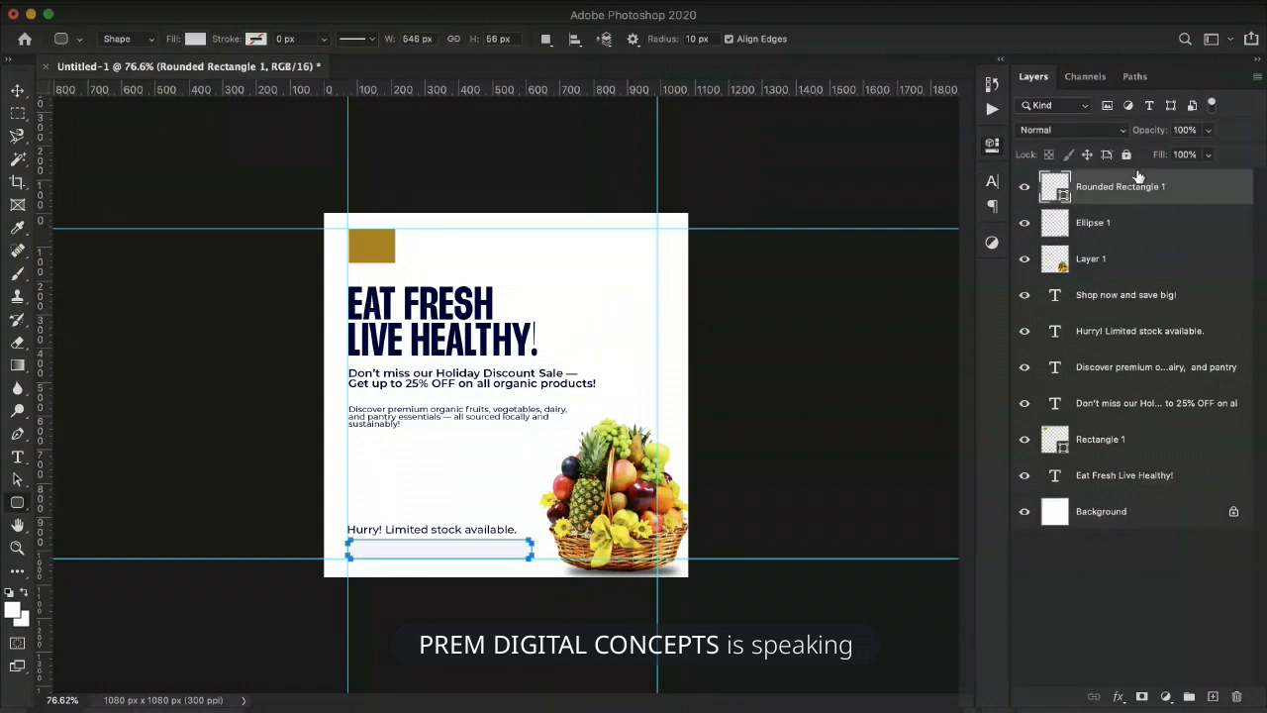
pyautogui.moveTo(1135, 187); pyautogui.dragTo(1122, 410)
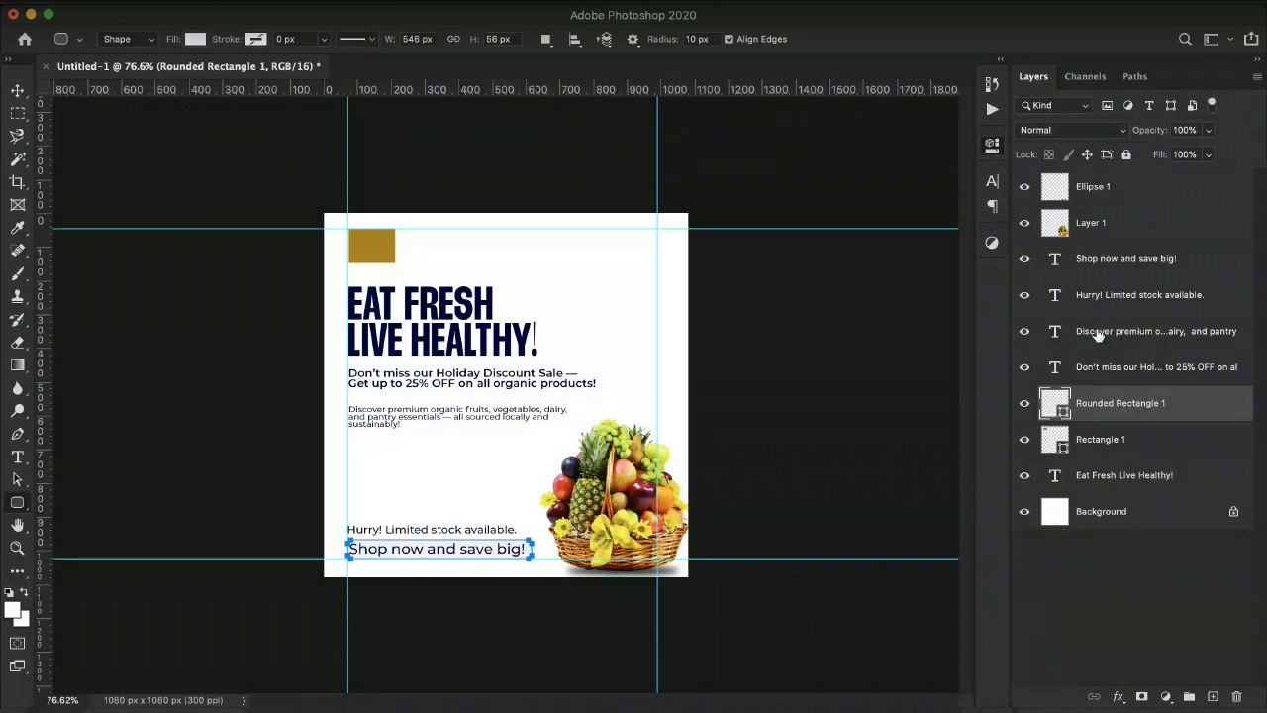
# Try a dark navy fill on the rounded rectangle, then fill it with red instead.
pyautogui.doubleClick(1055, 403)
pyautogui.click(1033, 448)
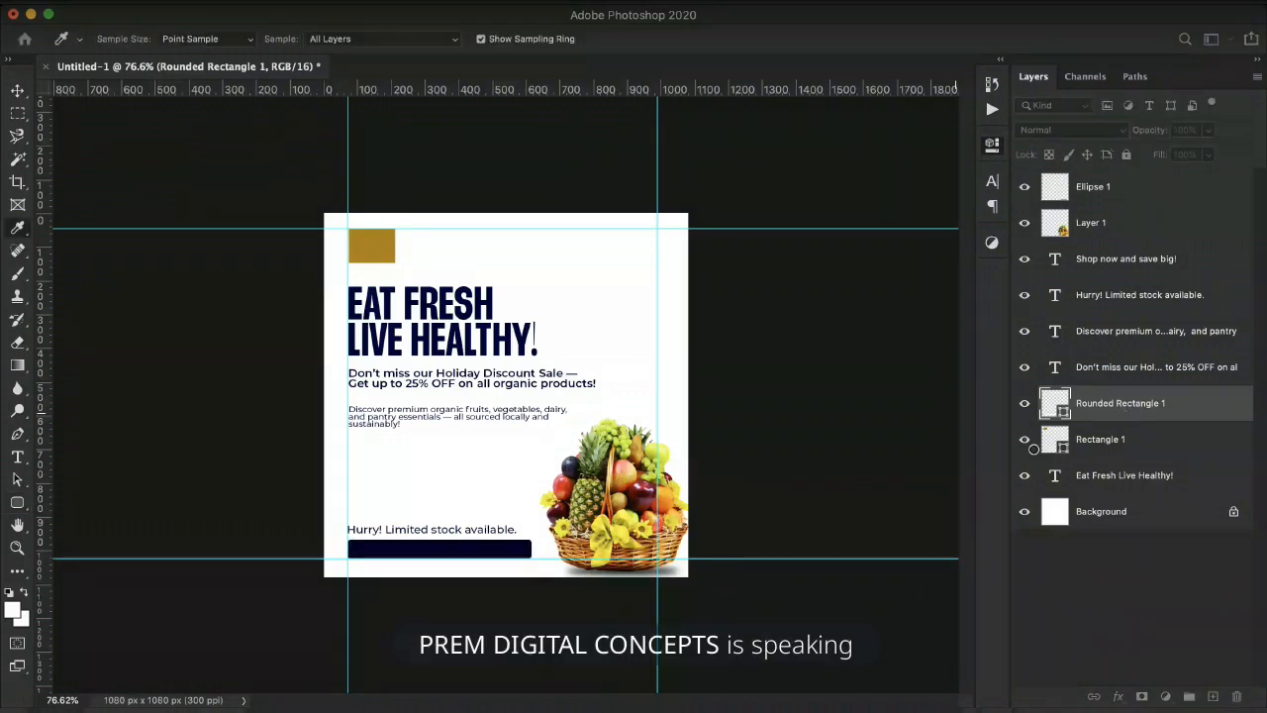
pyautogui.click(1110, 475)
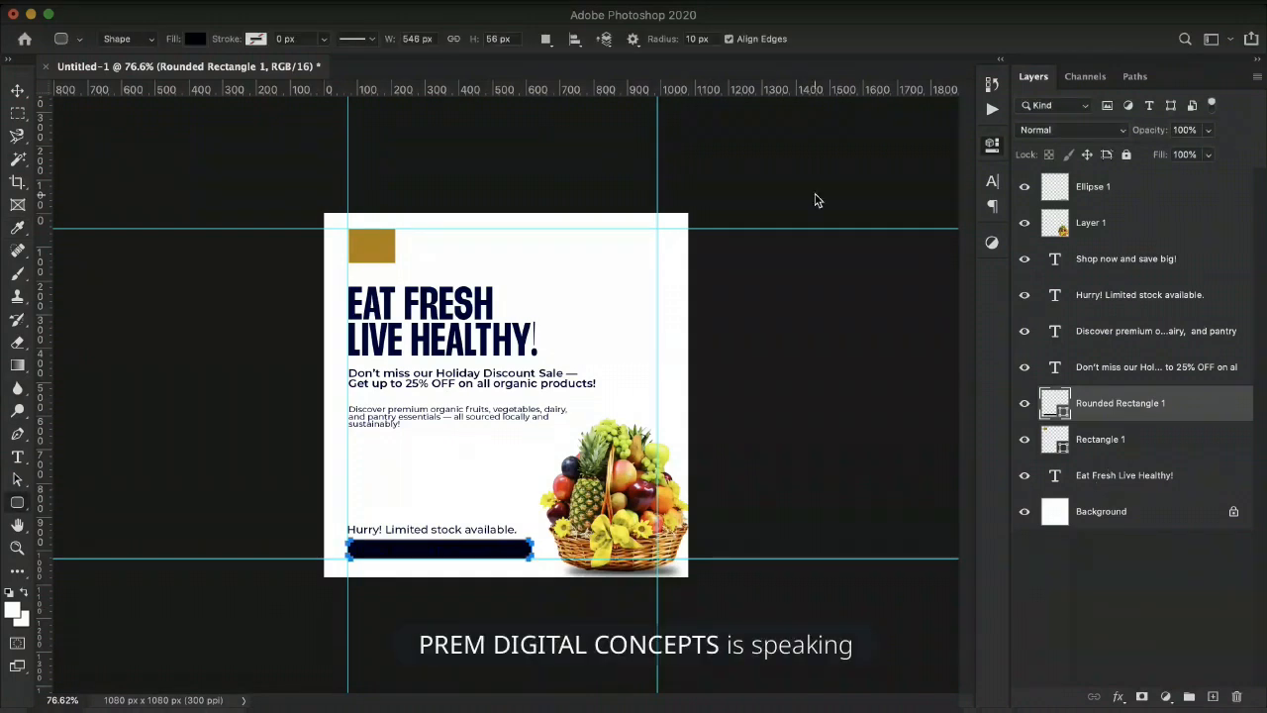
pyautogui.doubleClick(1055, 406)
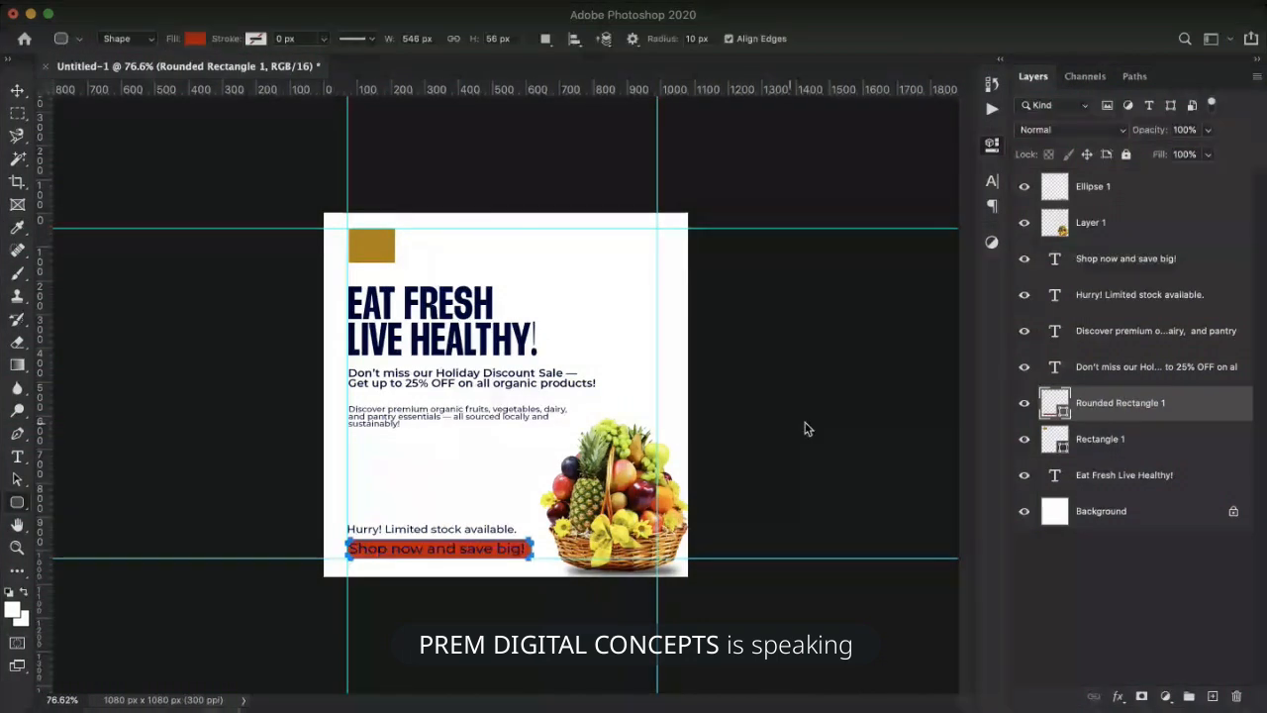
# Restyle "Shop now and save big!" as white capitals, scaled to about 92% to fit inside the red rounded rectangle.
pyautogui.press('v')
pyautogui.click(489, 543)
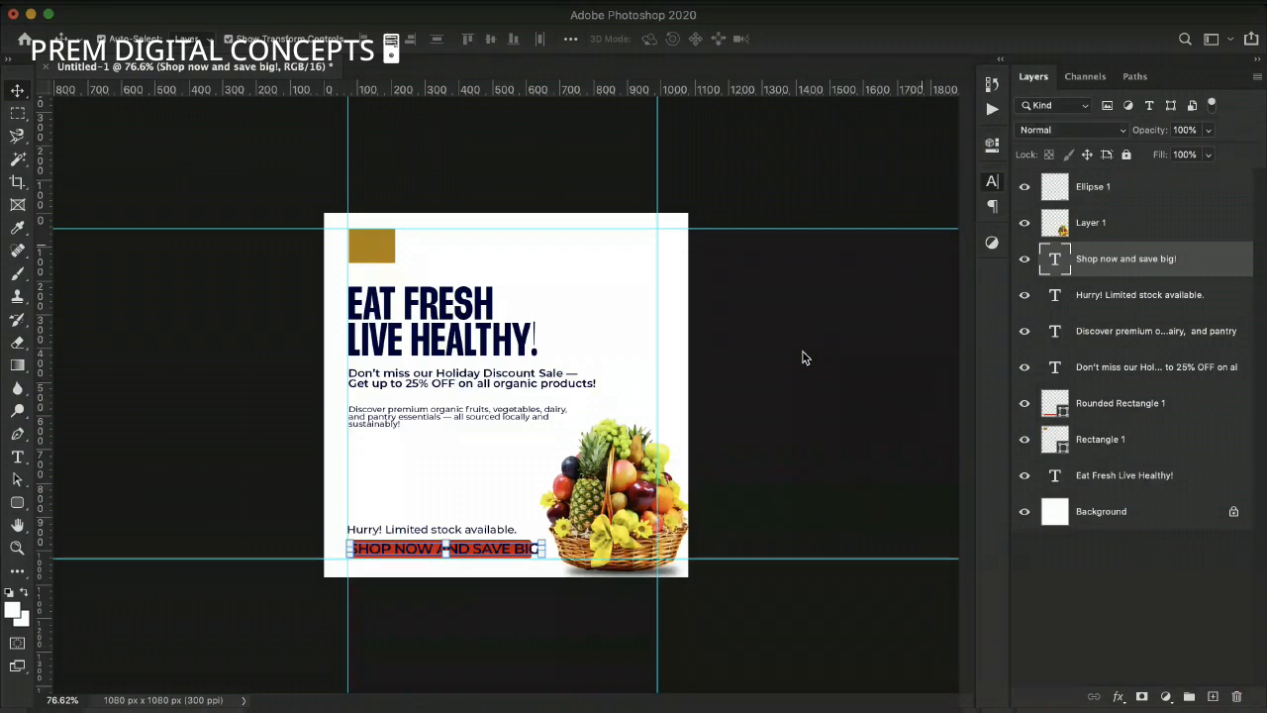
pyautogui.moveTo(543, 541); pyautogui.dragTo(527, 544)
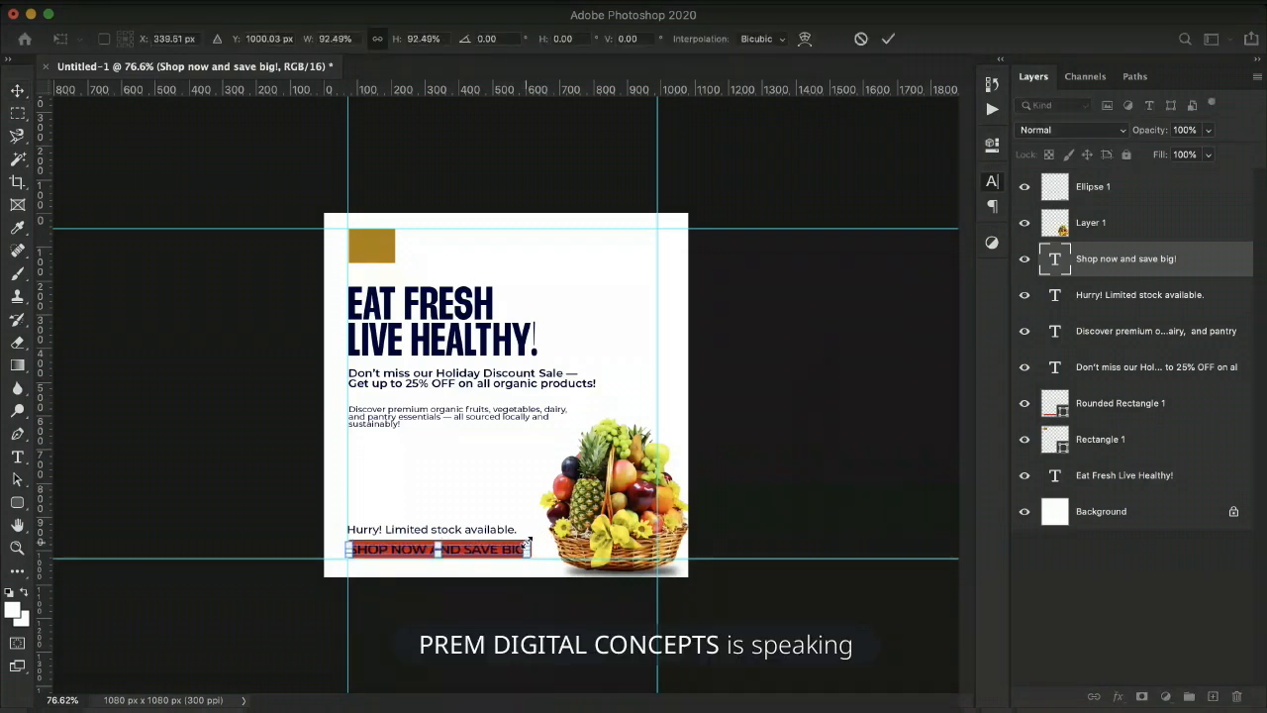
pyautogui.press('Return')
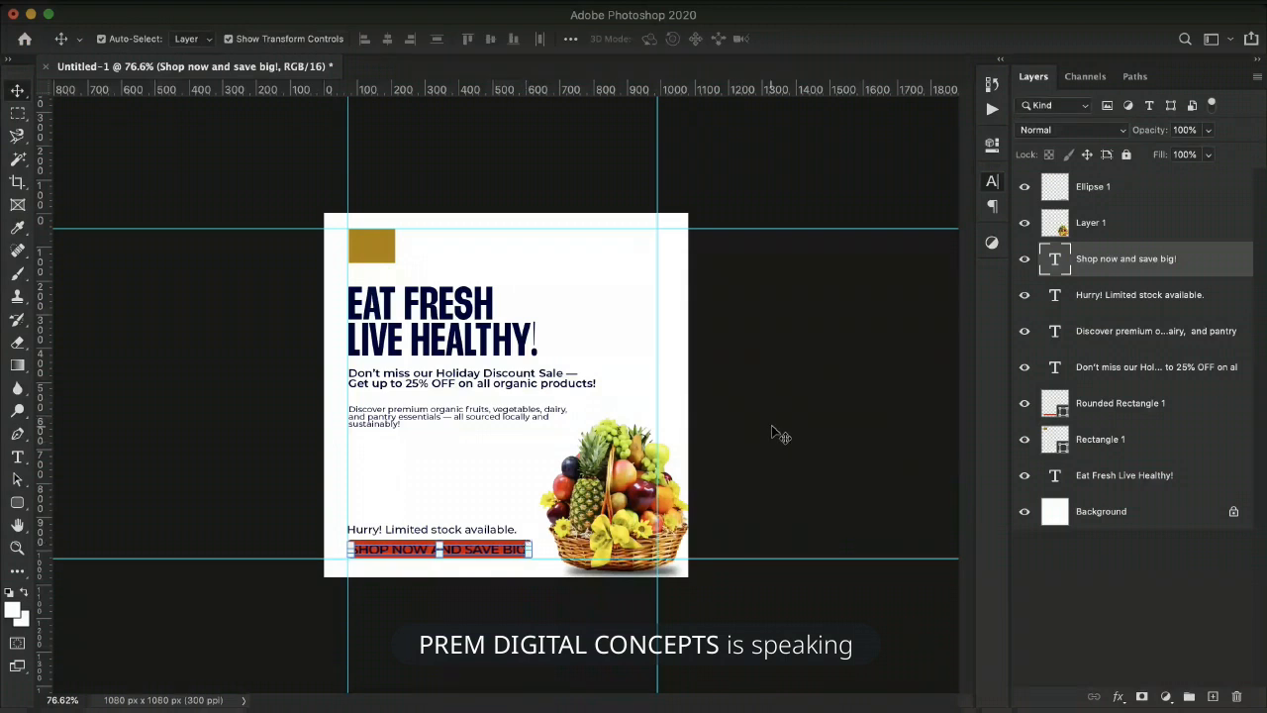
pyautogui.press('i')
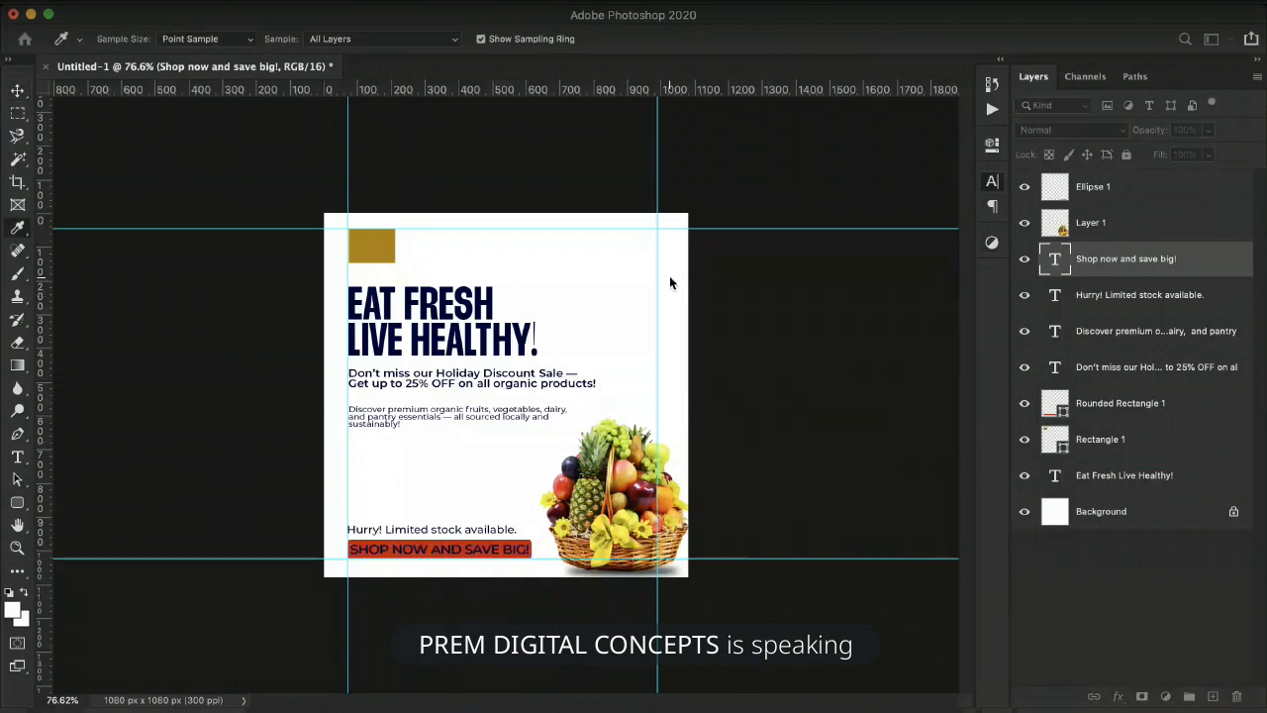
# Move the "Discover premium organic fruits" paragraph down above the "Hurry!" line and rebreak it into four shorter lines clear of the basket.
pyautogui.press('v')
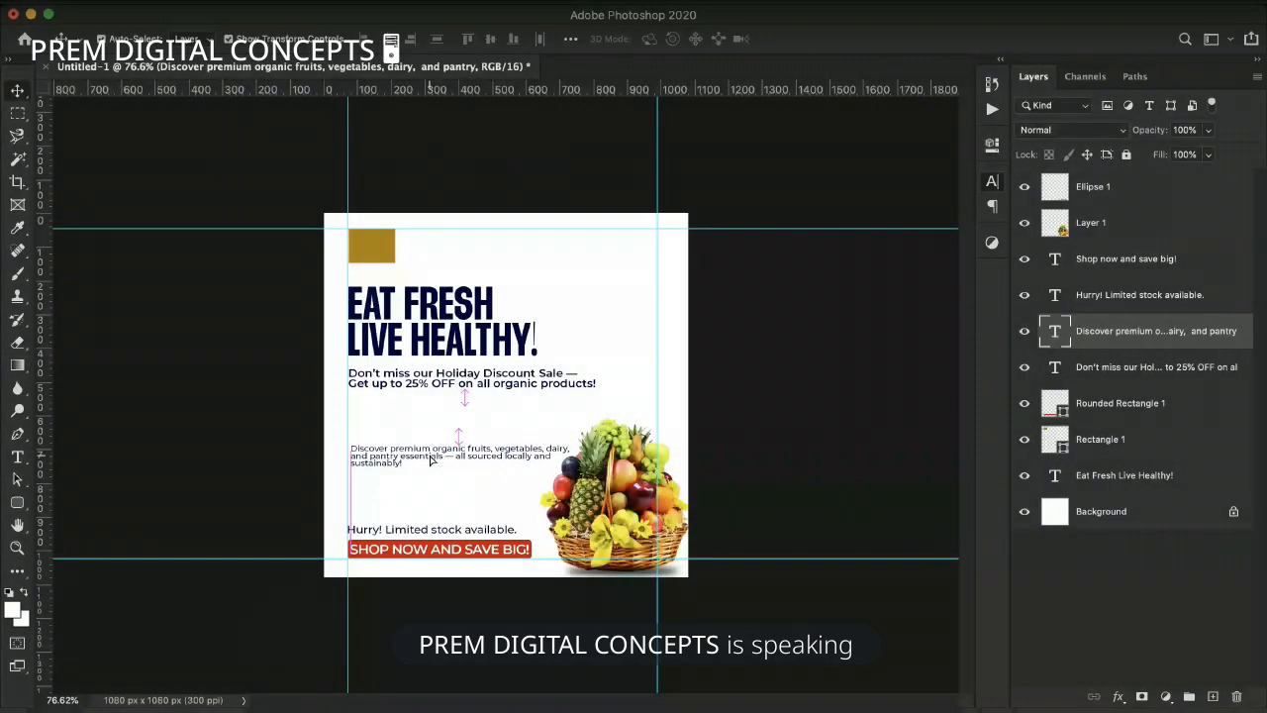
pyautogui.moveTo(431, 459); pyautogui.dragTo(427, 486)
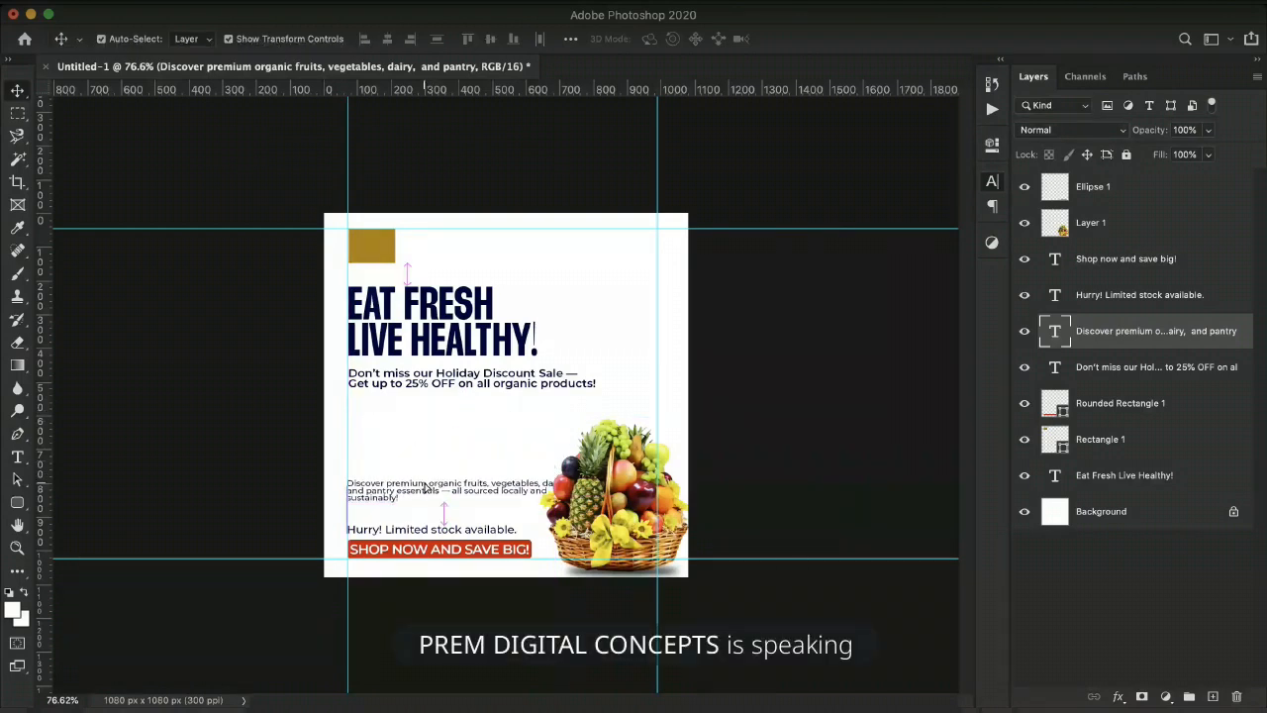
pyautogui.doubleClick(492, 484)
pyautogui.click(492, 484)
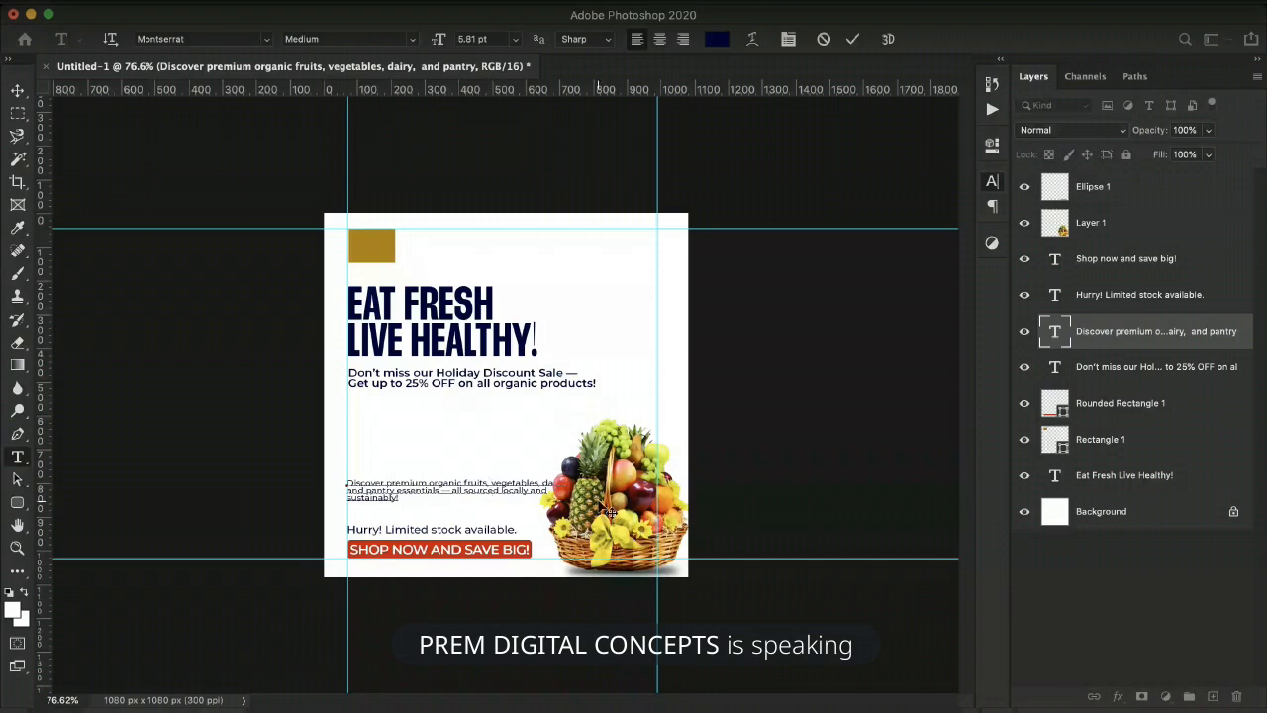
pyautogui.press('Return')
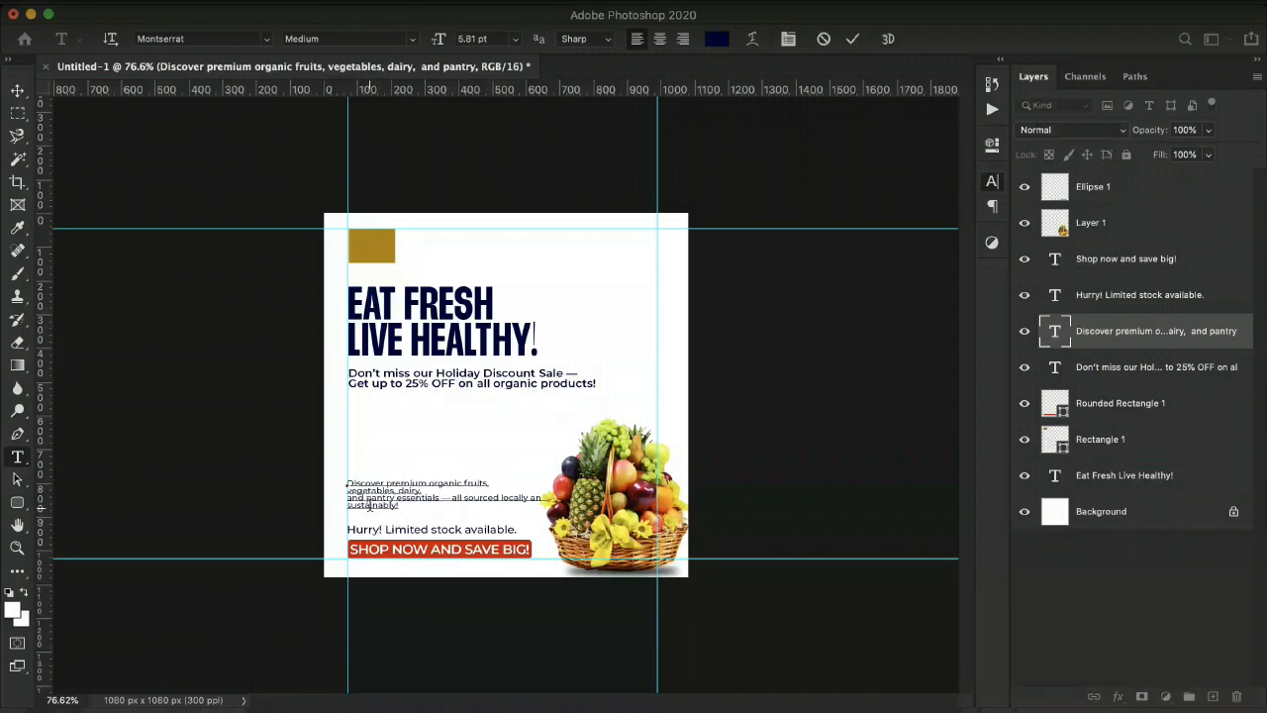
pyautogui.press('BackSpace')
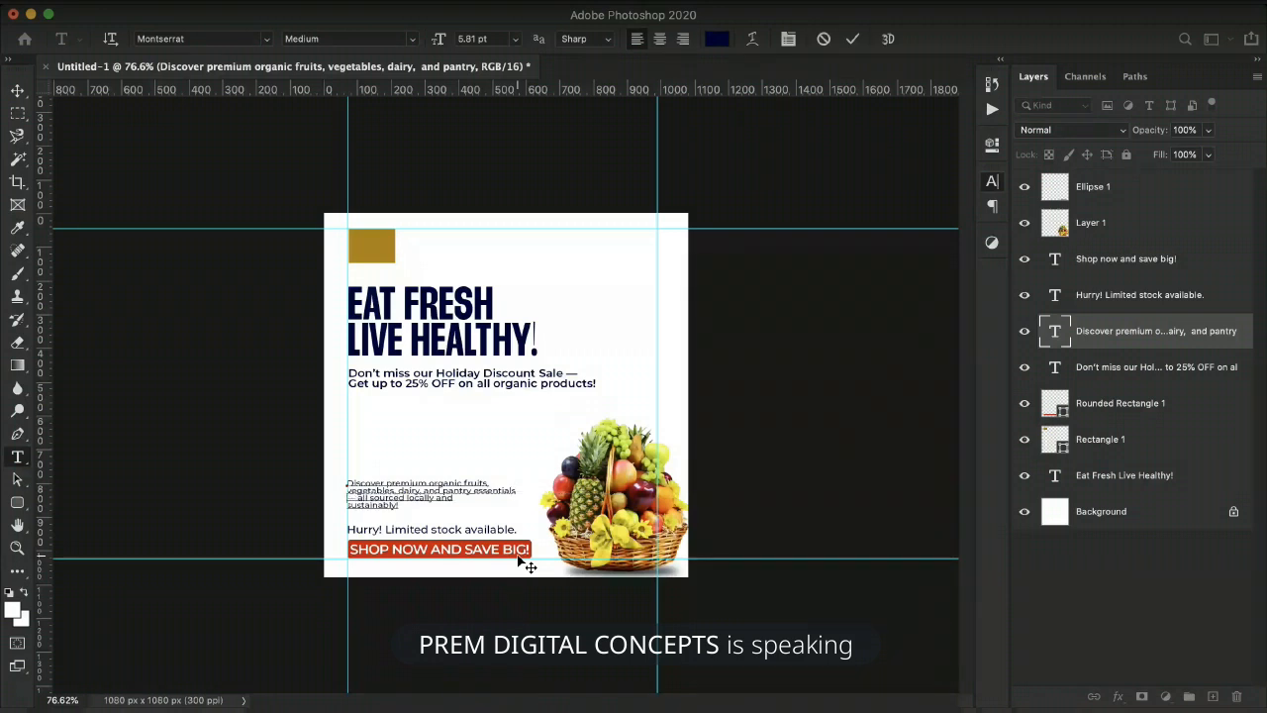
# Scale the rebroken "Discover premium organic fruits" paragraph to about 106% and position it just above the "Hurry!" line, aligned to the margin guide.
pyautogui.press('super+Return')
pyautogui.press('v')
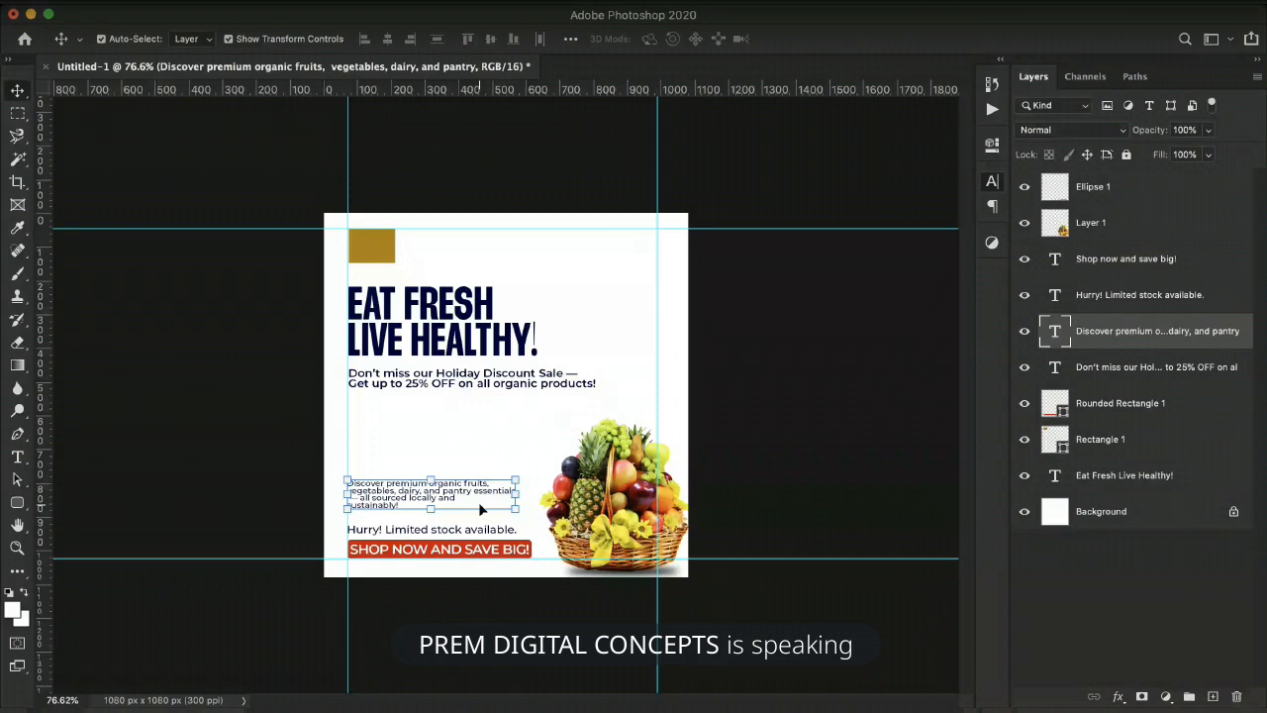
pyautogui.moveTo(515, 509); pyautogui.dragTo(526, 511)
pyautogui.press('Return')
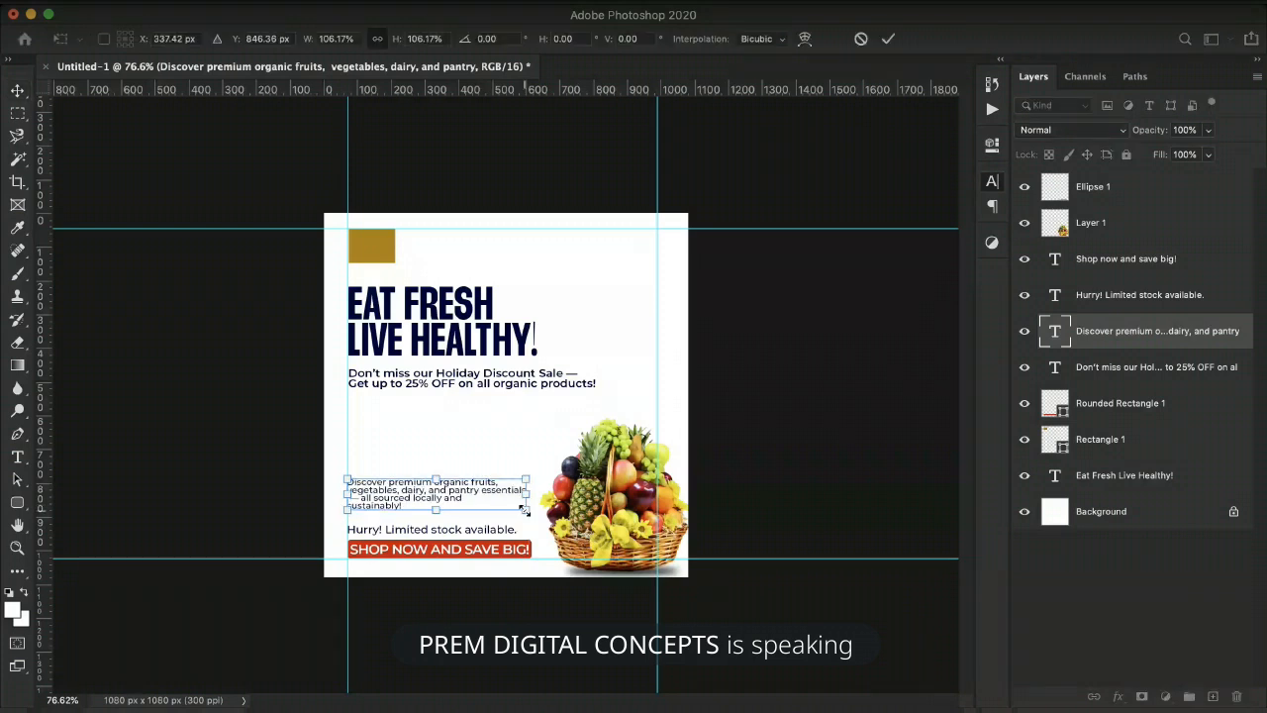
pyautogui.press('Return')
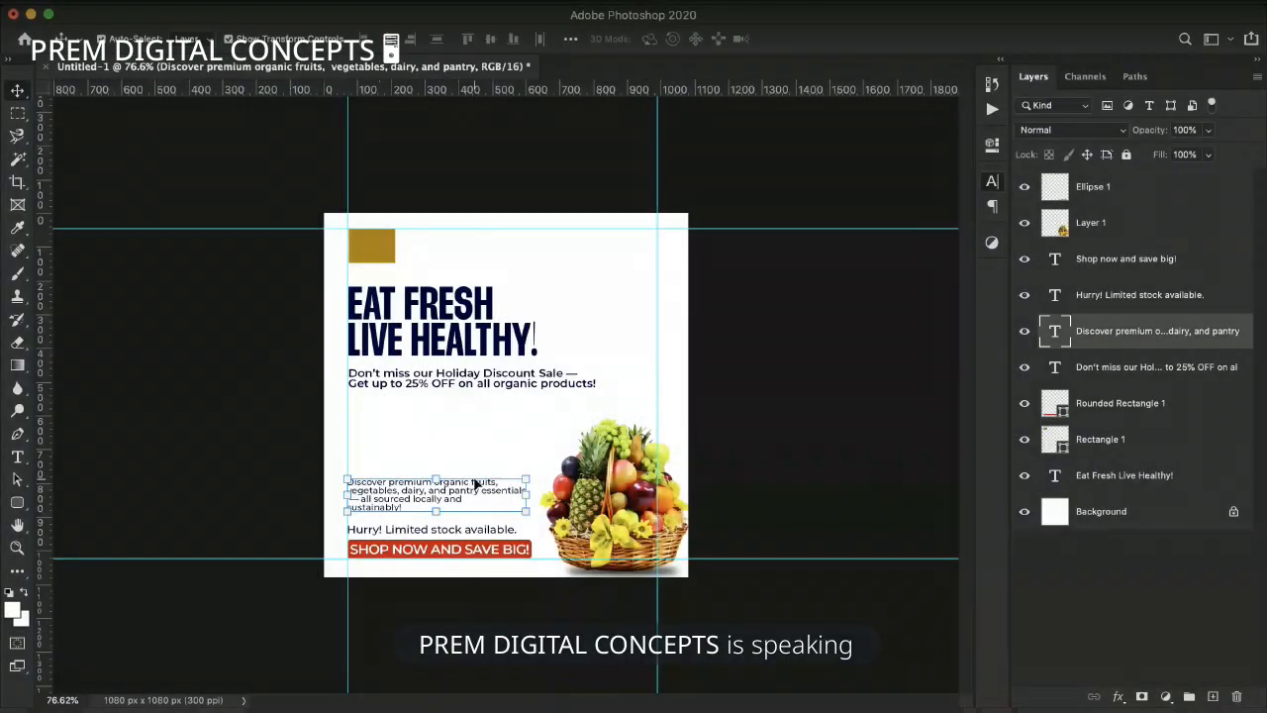
pyautogui.moveTo(467, 493); pyautogui.dragTo(467, 485)
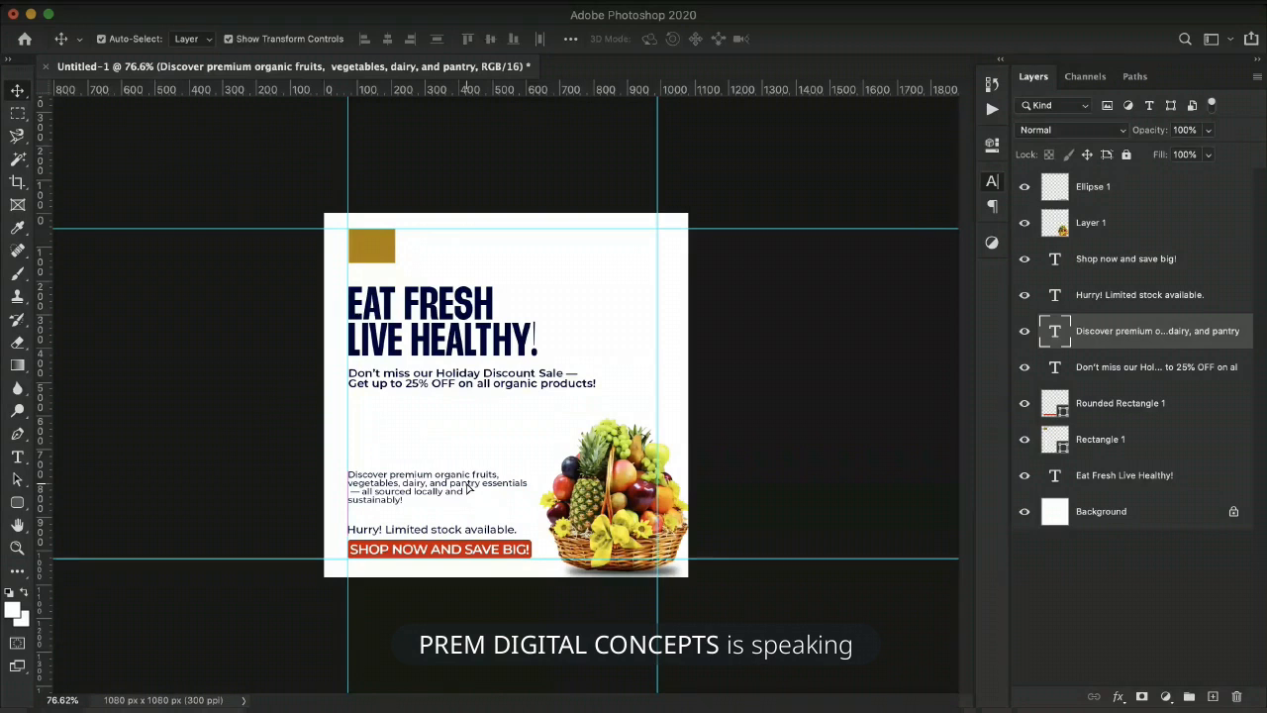
pyautogui.moveTo(469, 487); pyautogui.dragTo(465, 518)
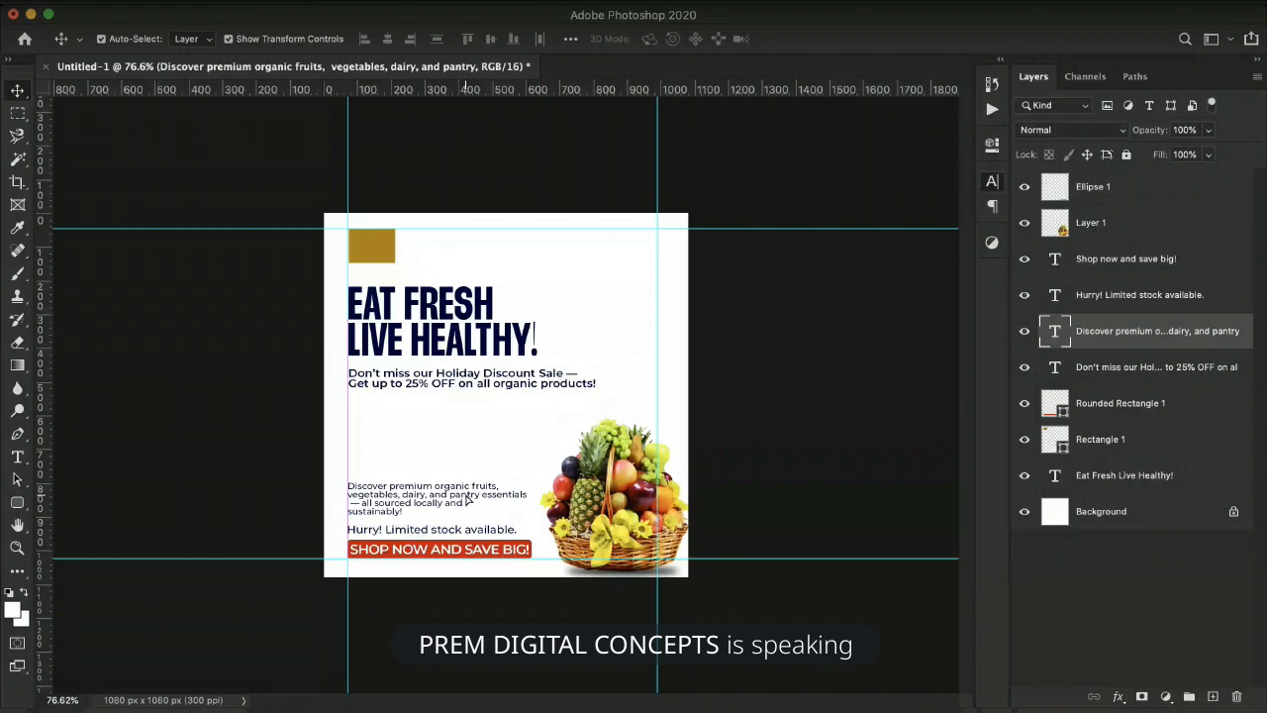
pyautogui.click(244, 423)
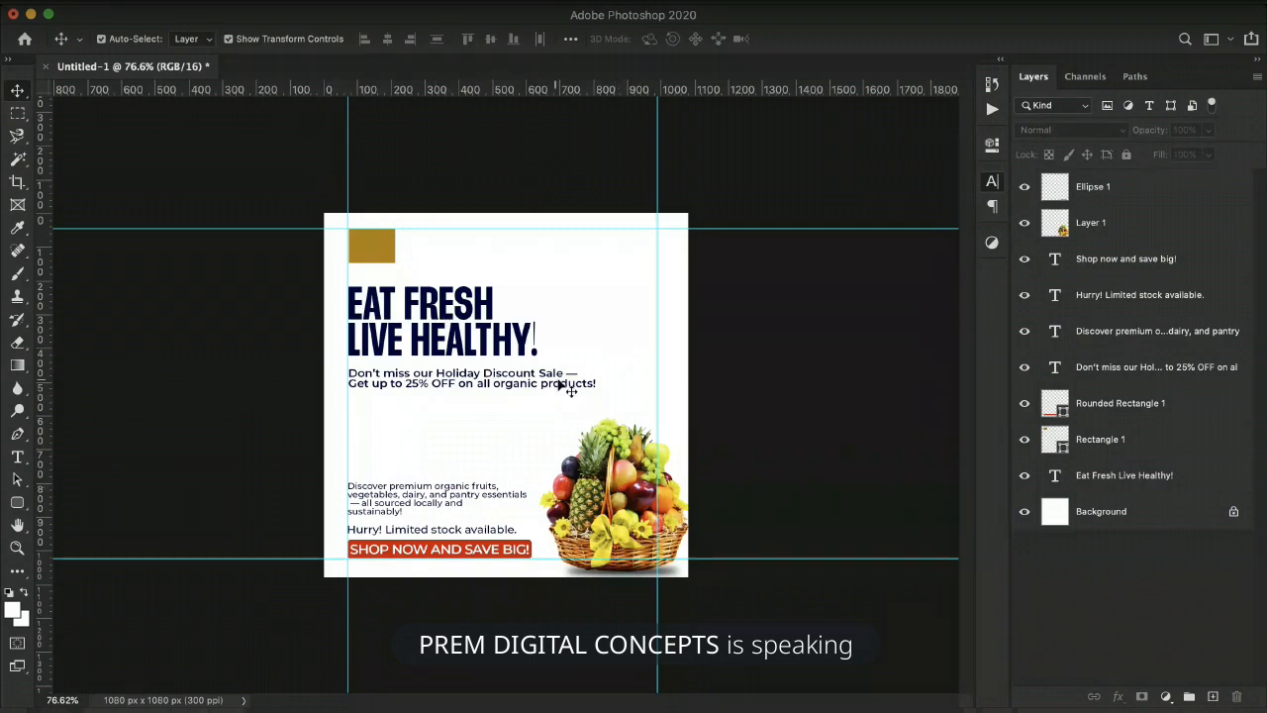
# Enlarge the "Eat Fresh Live Healthy!" headline to about 106% and slightly shrink the Holiday Discount subheading, moving it closer beneath the headline.
pyautogui.click(526, 352)
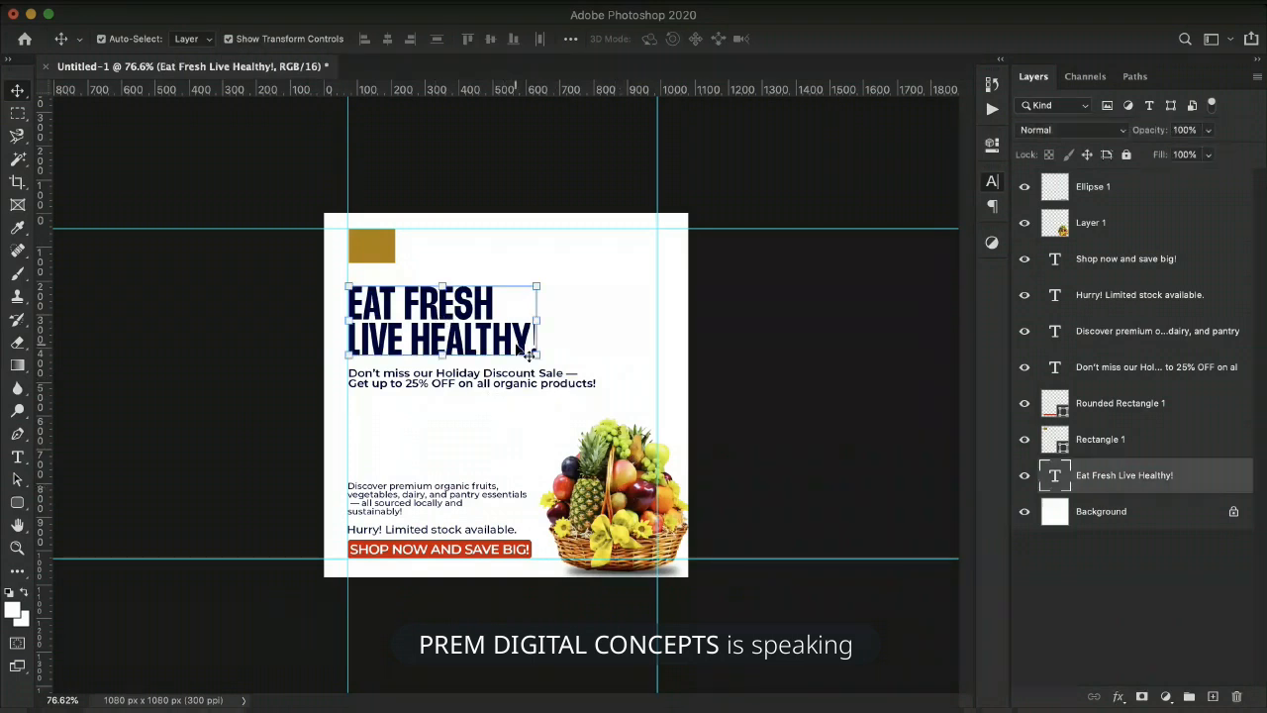
pyautogui.moveTo(535, 277); pyautogui.dragTo(547, 273)
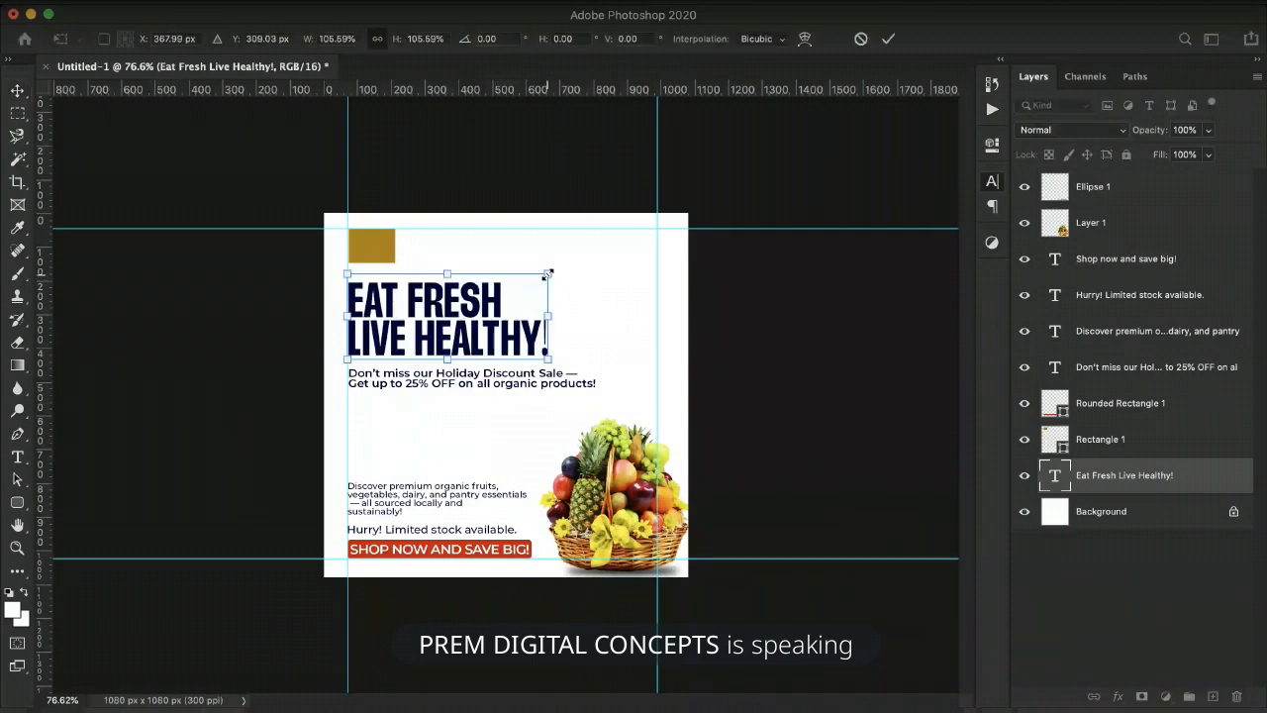
pyautogui.press('Return')
pyautogui.click(583, 382)
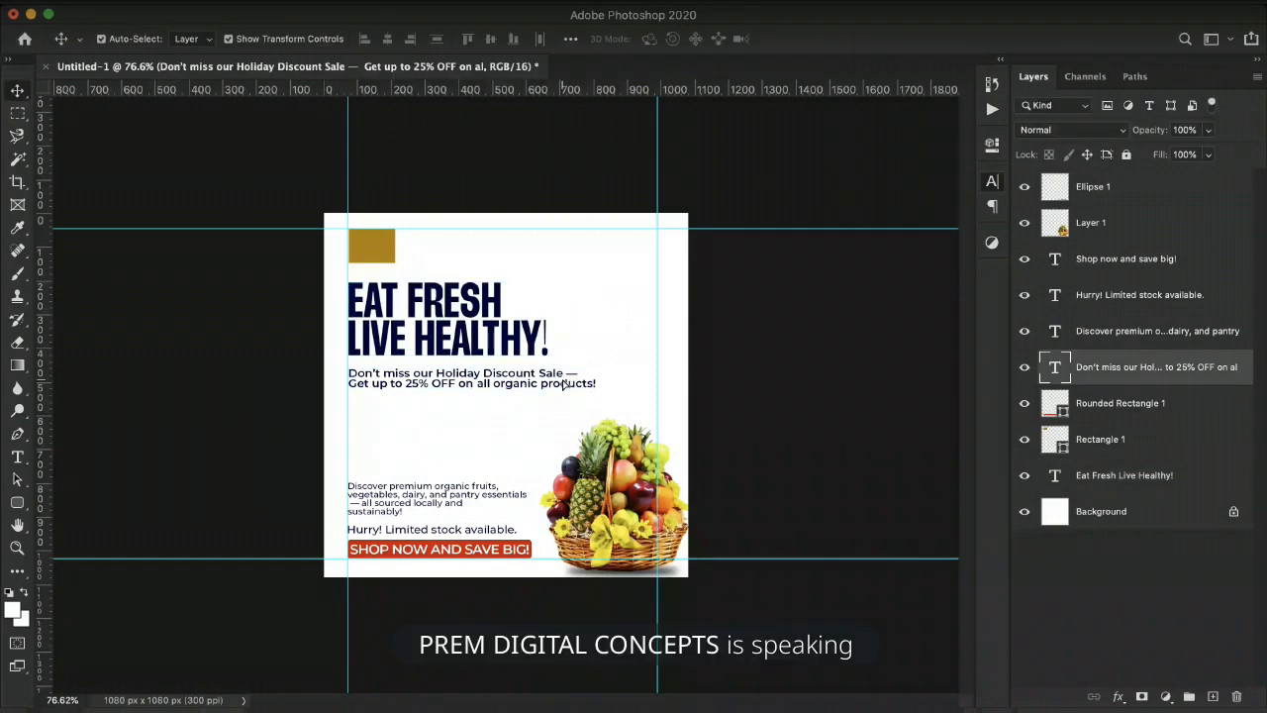
pyautogui.moveTo(562, 384); pyautogui.dragTo(588, 392)
pyautogui.press('Return')
pyautogui.click(266, 408)
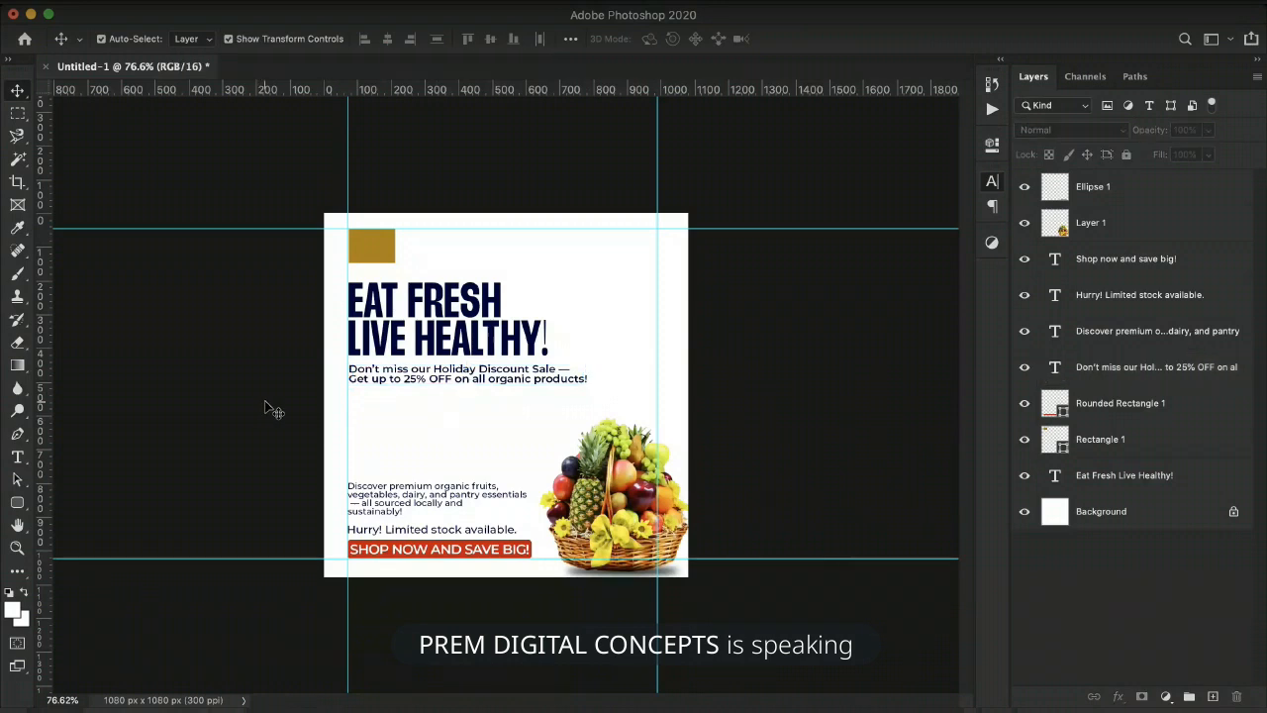
# Raise the "Discover premium organic fruits" paragraph to open a clear gap above the "Hurry! Limited stock available." line.
pyautogui.click(443, 501)
pyautogui.moveTo(469, 495); pyautogui.dragTo(467, 490)
pyautogui.click(410, 427)
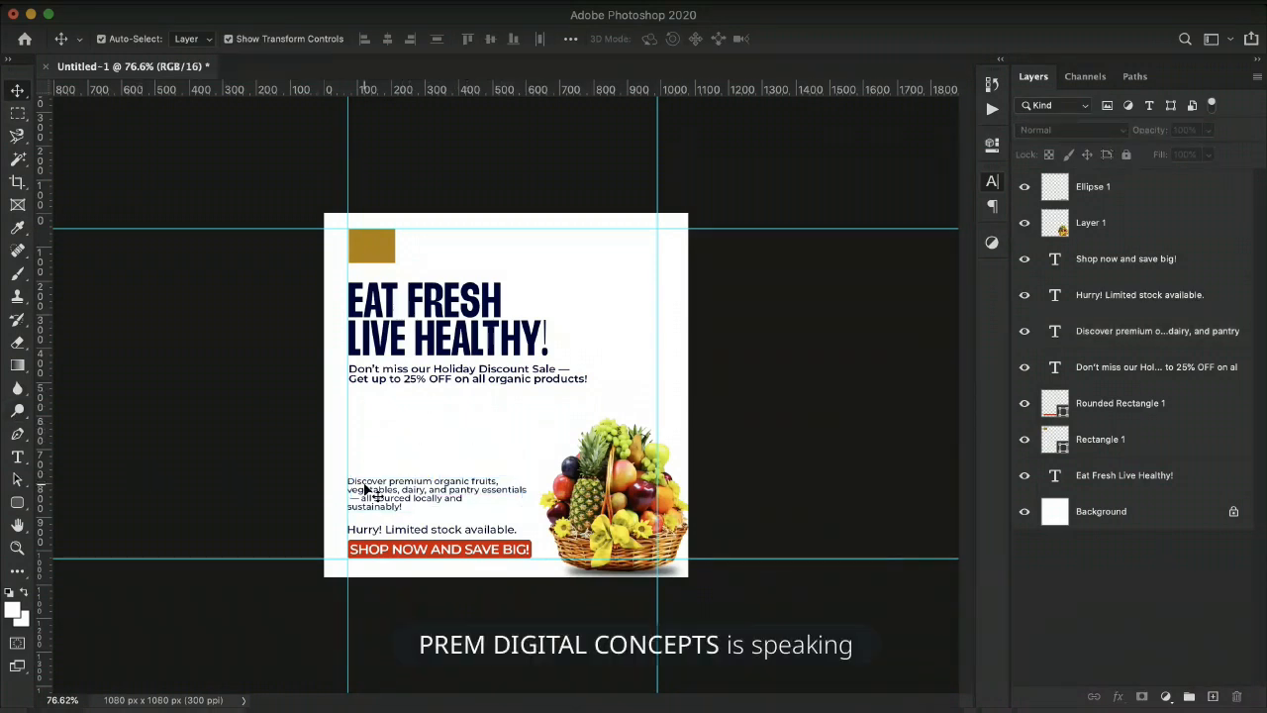
pyautogui.click(410, 501)
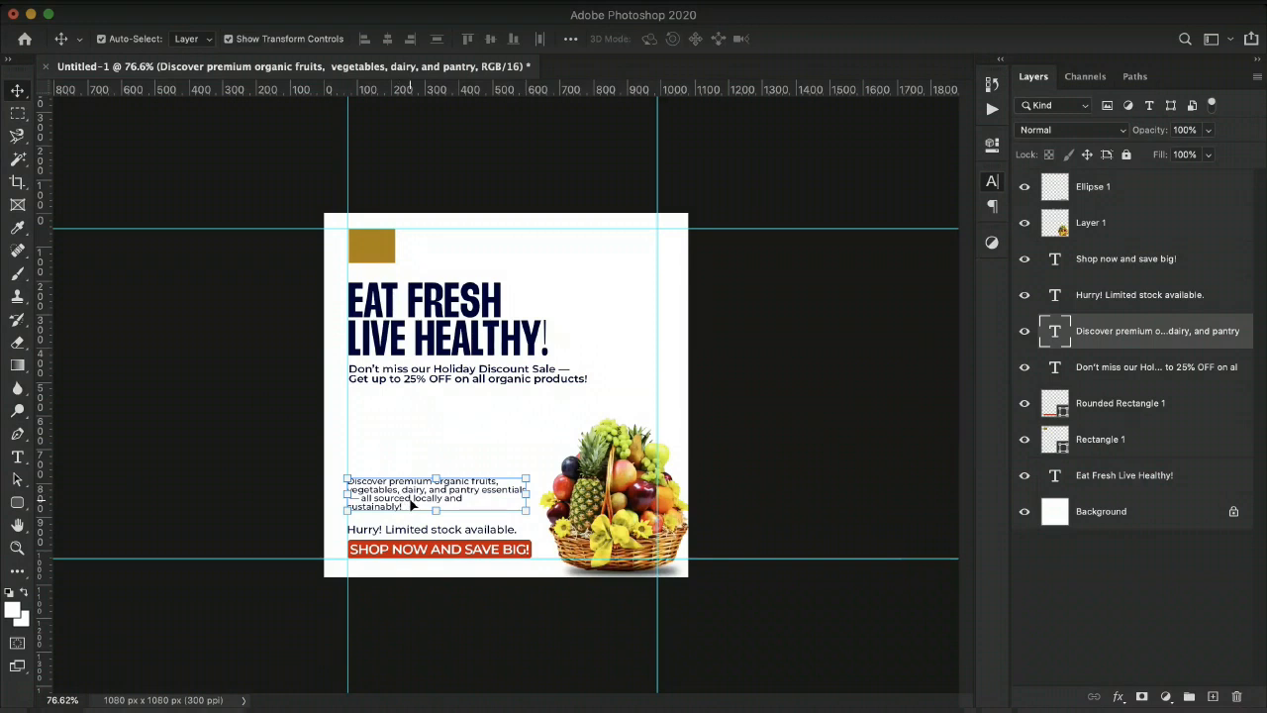
pyautogui.moveTo(410, 501); pyautogui.dragTo(414, 472)
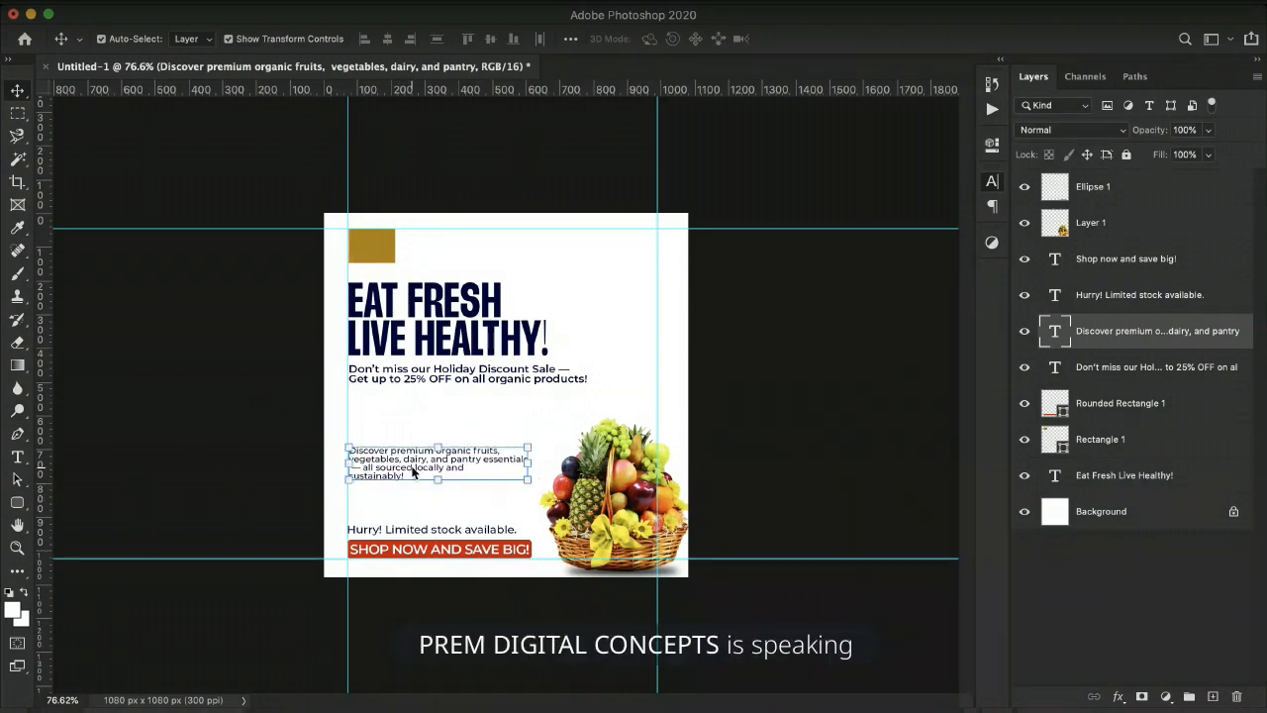
# Move the "Hurry!" line and red button up, and place a copy of the "Discover" paragraph below the button at about two-thirds size.
pyautogui.click(295, 515)
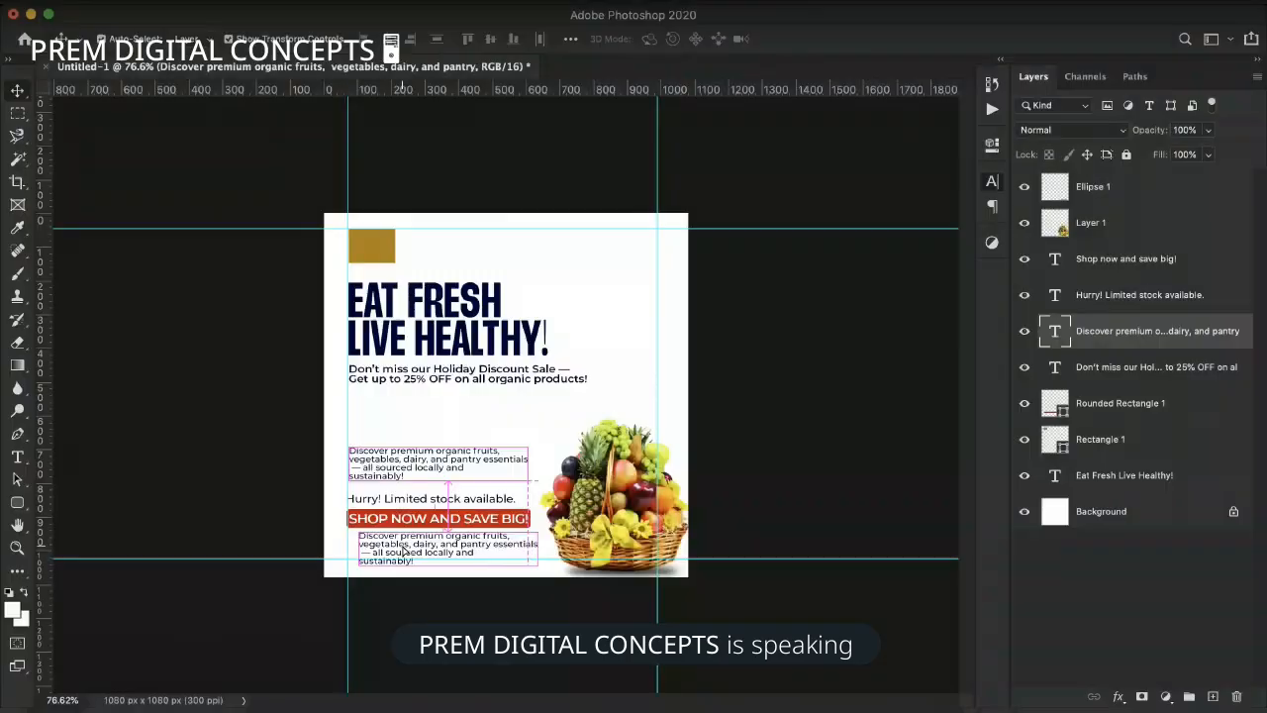
pyautogui.moveTo(403, 551); pyautogui.dragTo(393, 550)
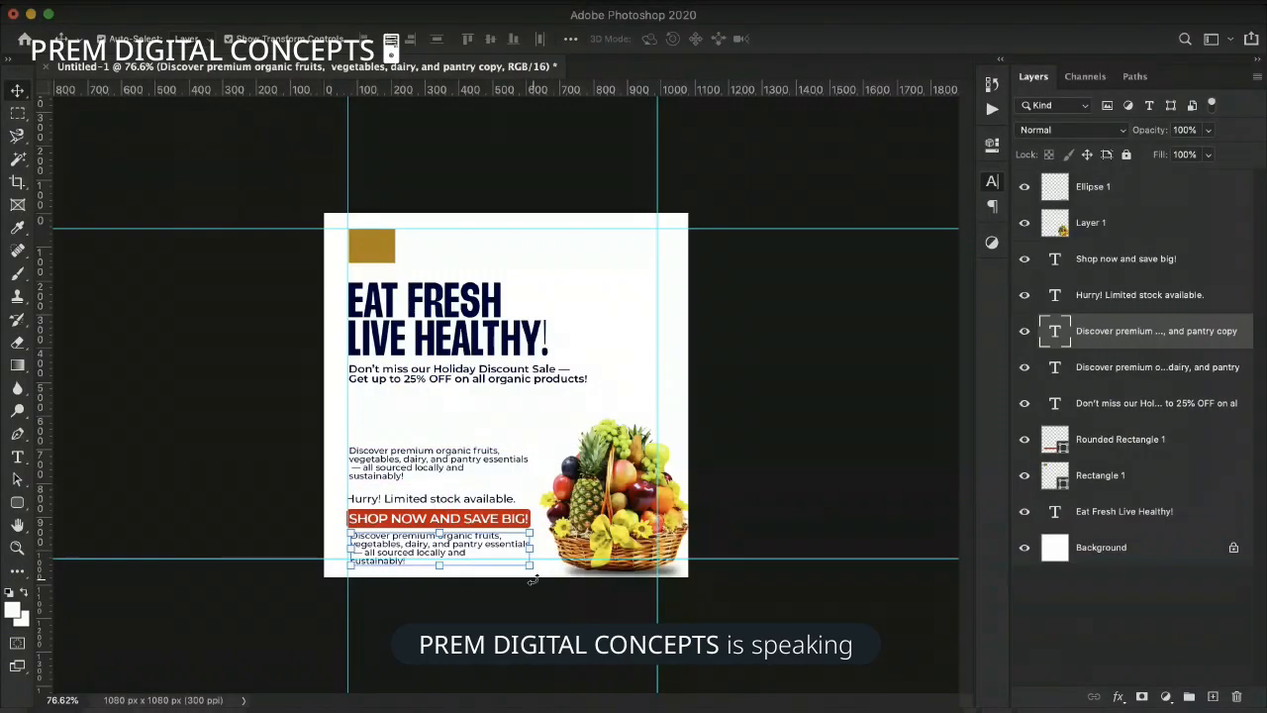
pyautogui.moveTo(529, 564); pyautogui.dragTo(447, 553)
pyautogui.press('Return')
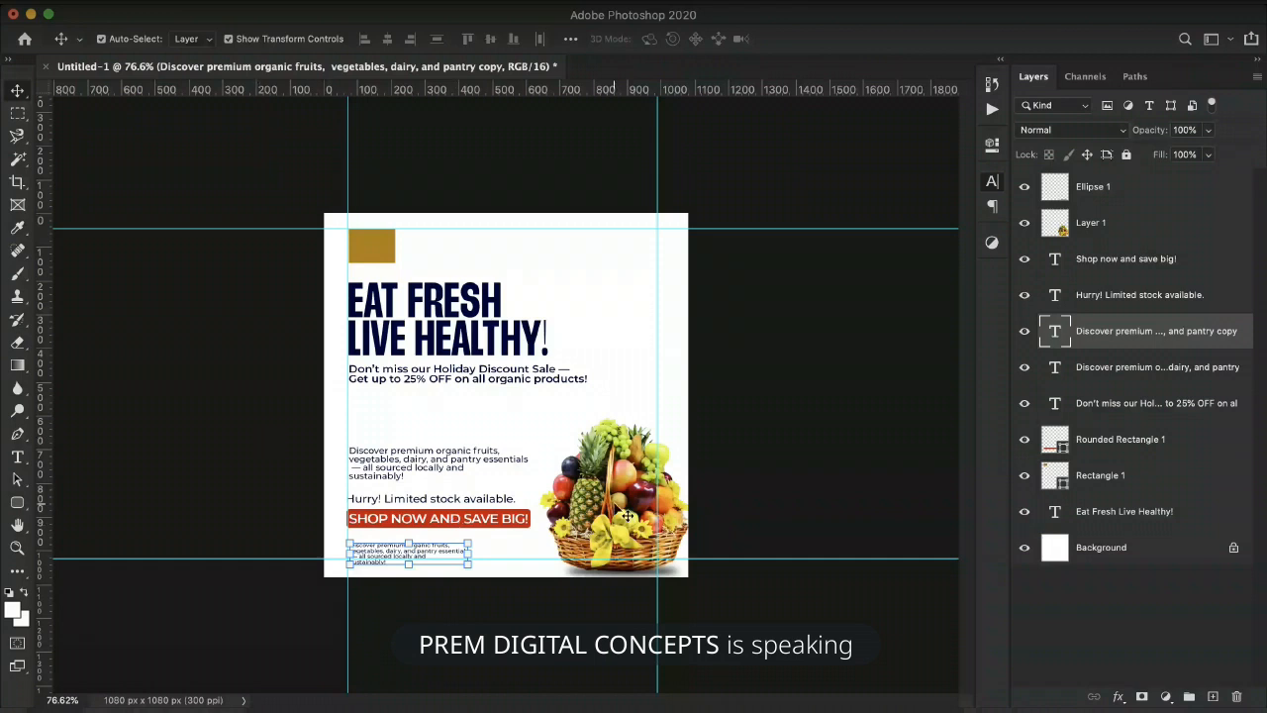
pyautogui.click(368, 240)
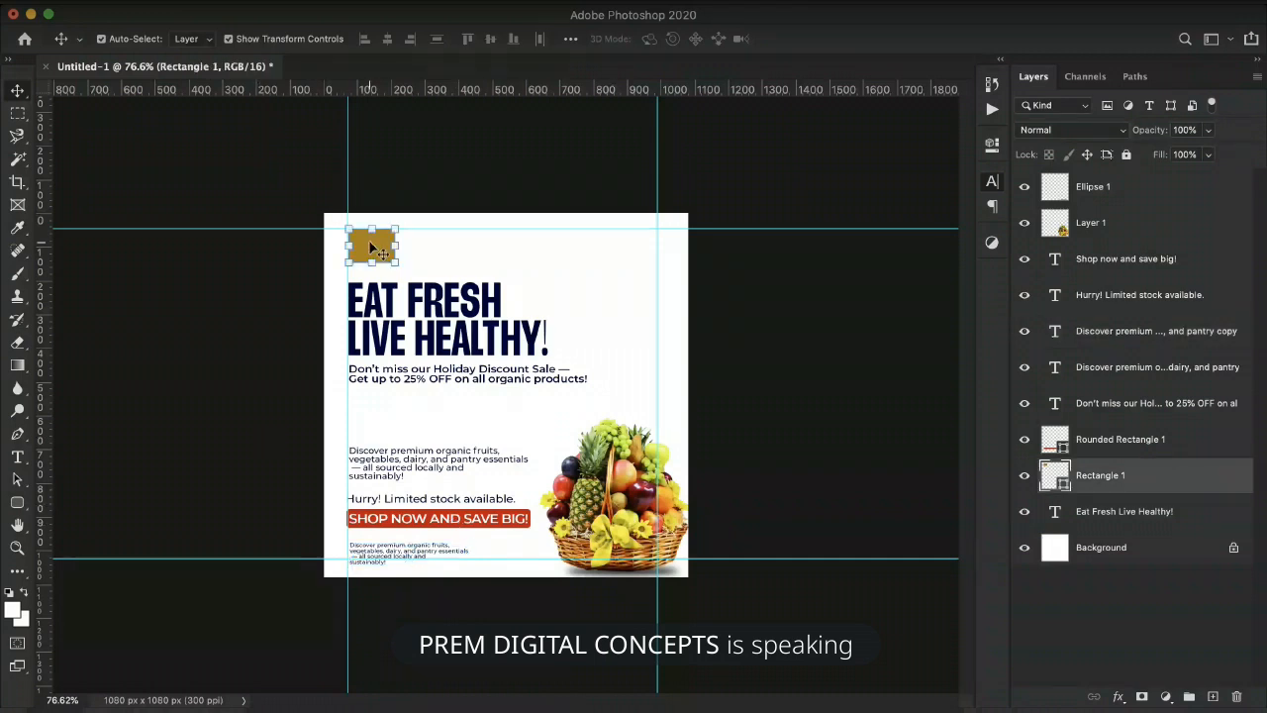
pyautogui.click(228, 312)
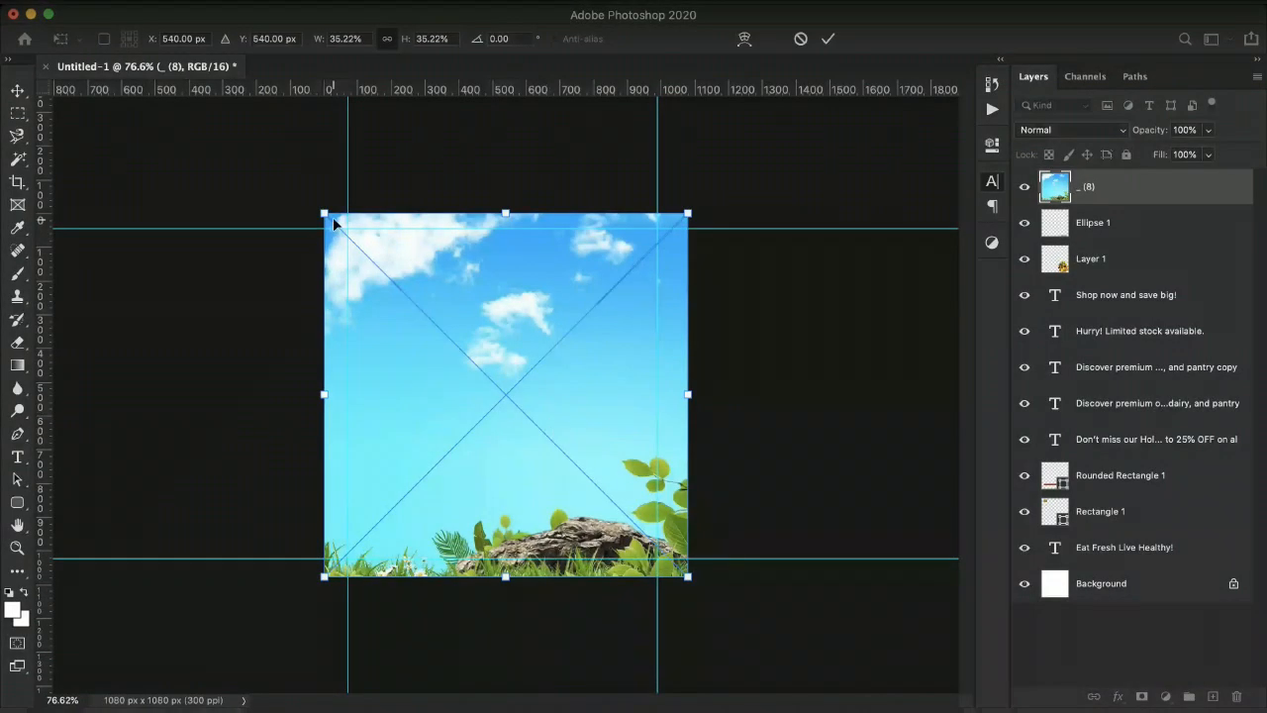
# Place the sky and grass image, enlarge it beyond the canvas and stack it directly above the Background layer.
pyautogui.moveTo(323, 210); pyautogui.dragTo(194, 132)
pyautogui.press('Return')
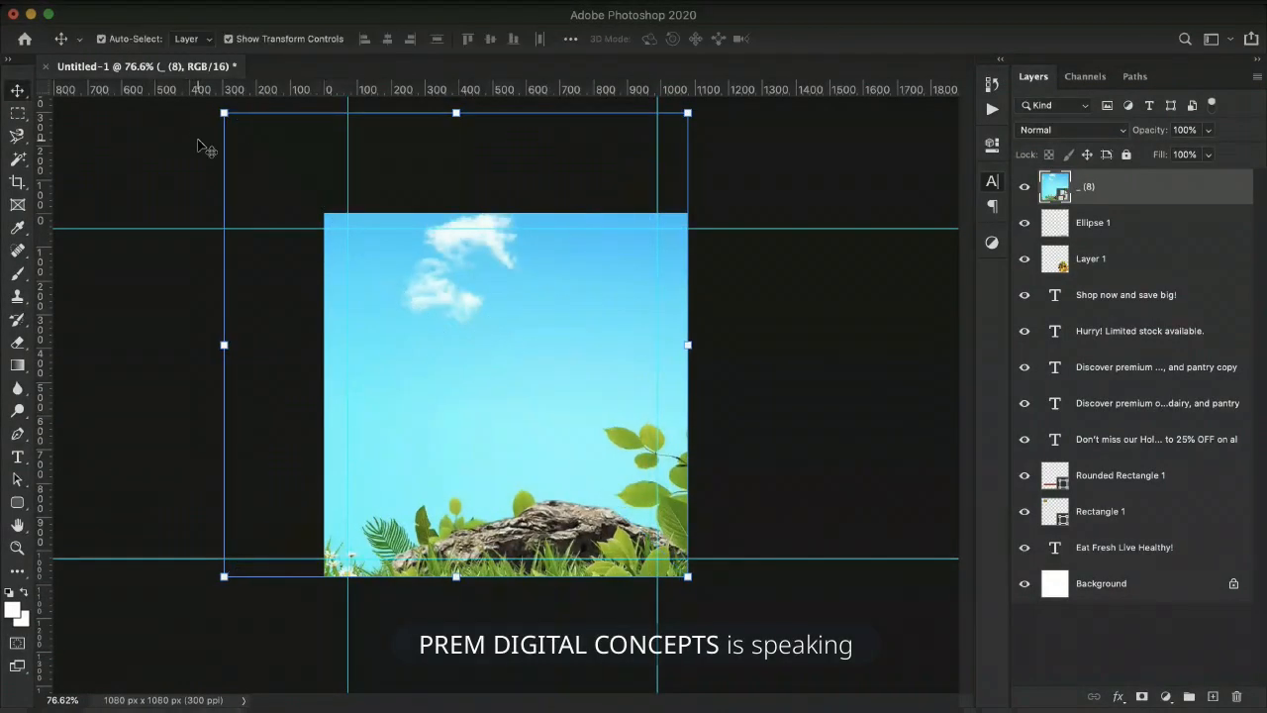
pyautogui.moveTo(1224, 178); pyautogui.dragTo(1155, 559)
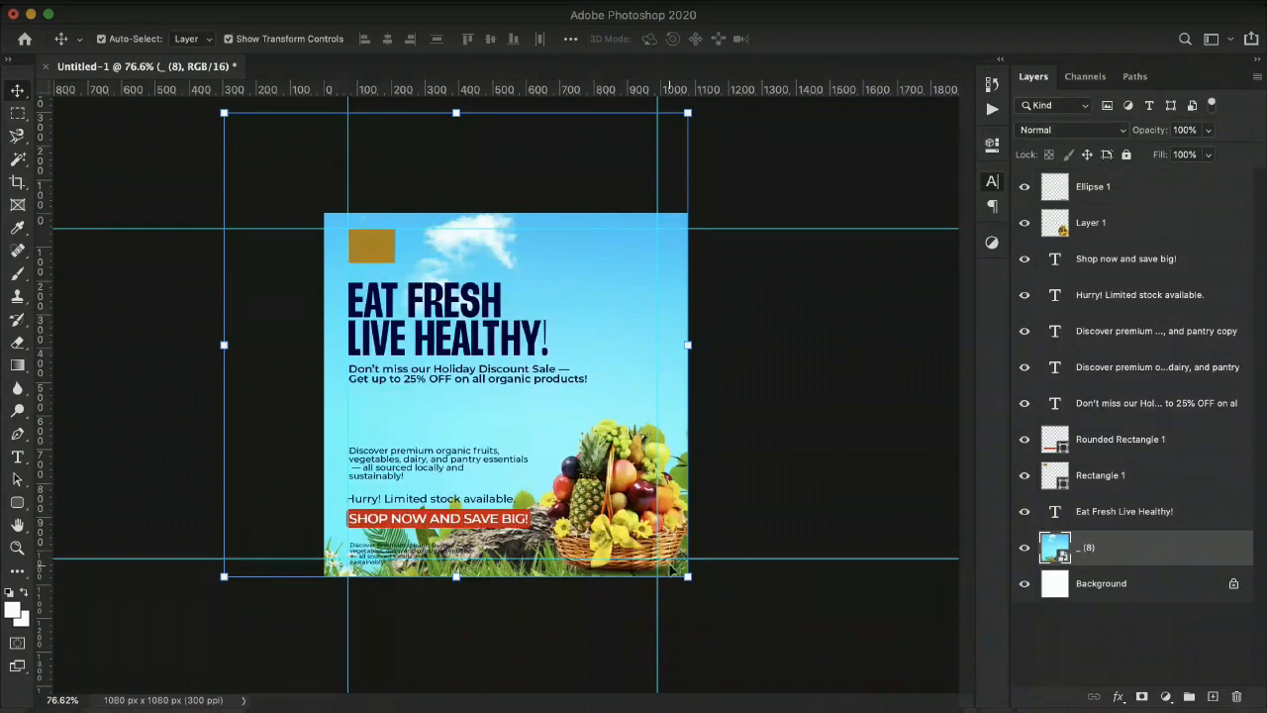
# Enlarge the sky image further and reposition it so the clouds sit near the headline and the foliage along the canvas's lower edge.
pyautogui.moveTo(686, 574); pyautogui.dragTo(814, 665)
pyautogui.press('Return')
pyautogui.moveTo(610, 274); pyautogui.dragTo(629, 238)
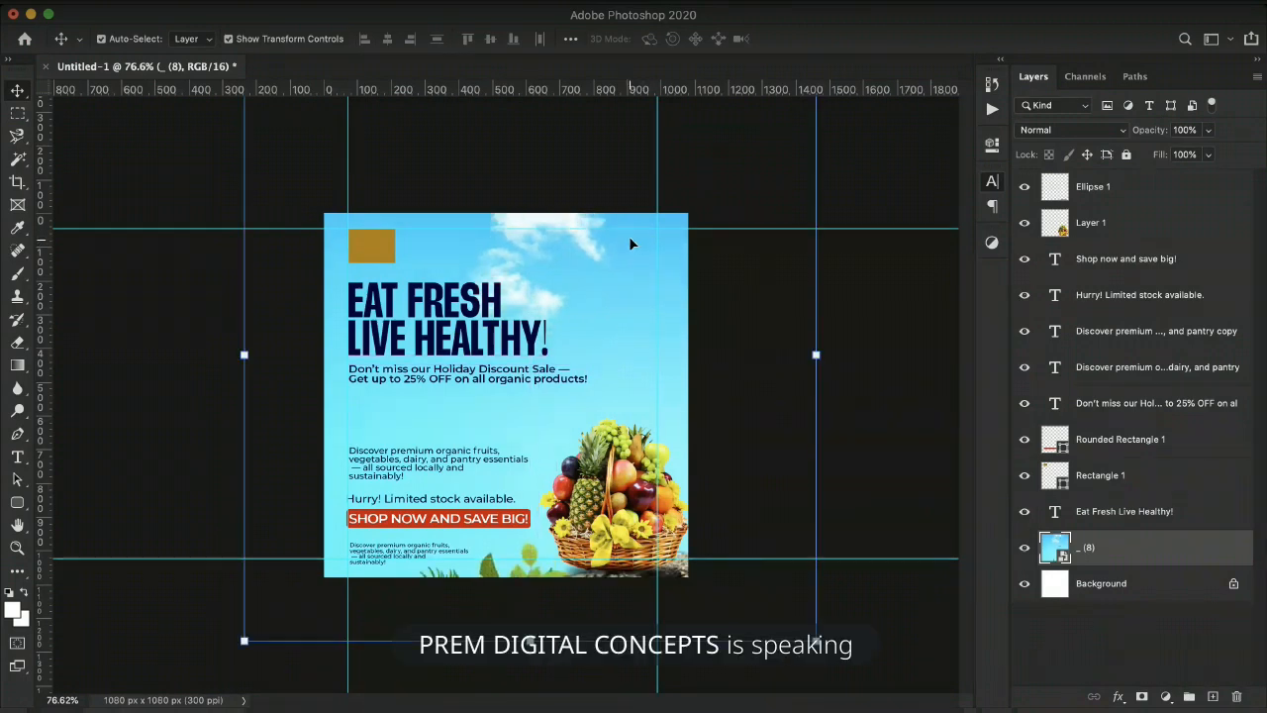
pyautogui.click(439, 176)
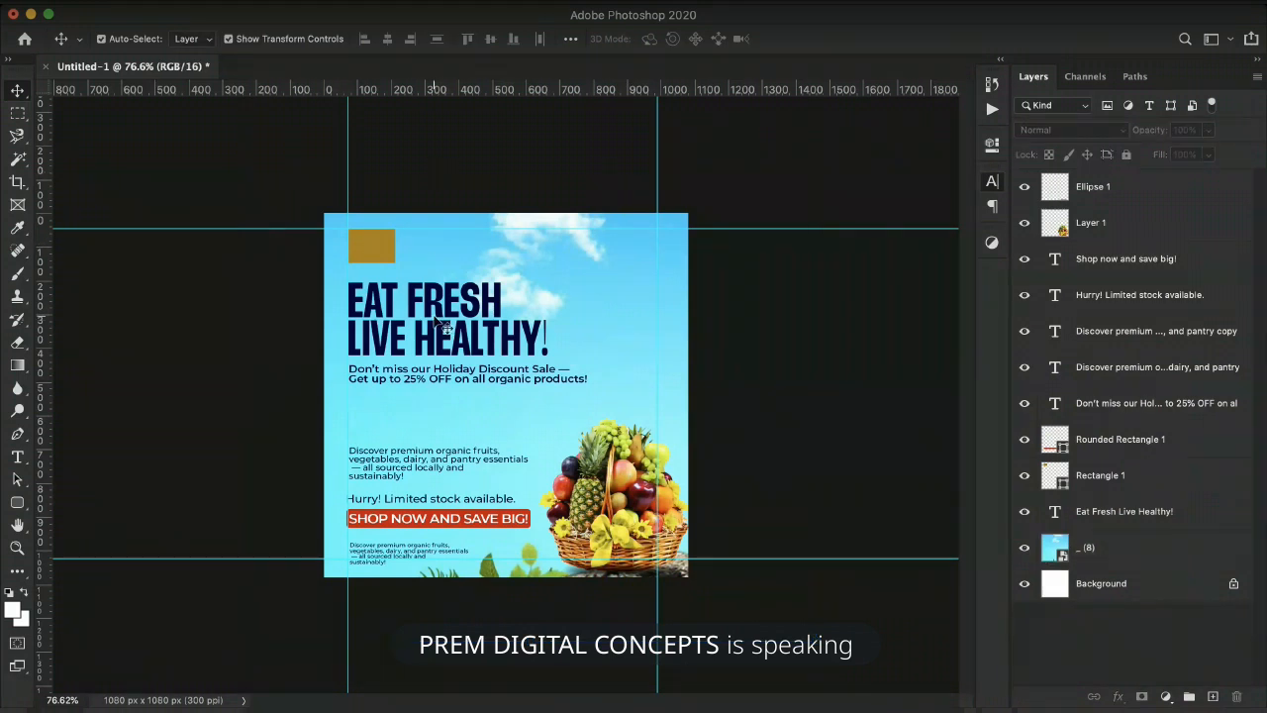
# Lower the opacity of the sky image layer to fade it to a pale blue background.
pyautogui.click(612, 319)
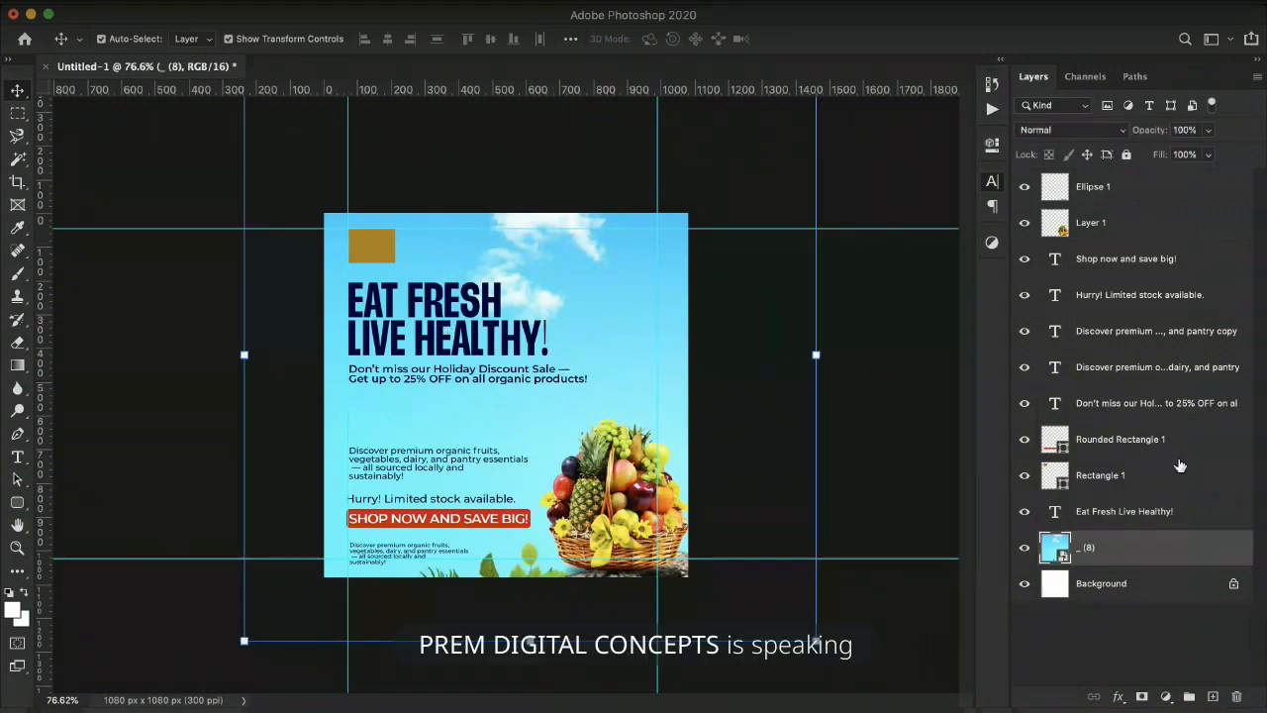
pyautogui.moveTo(1208, 129); pyautogui.dragTo(1159, 154)
pyautogui.click(117, 368)
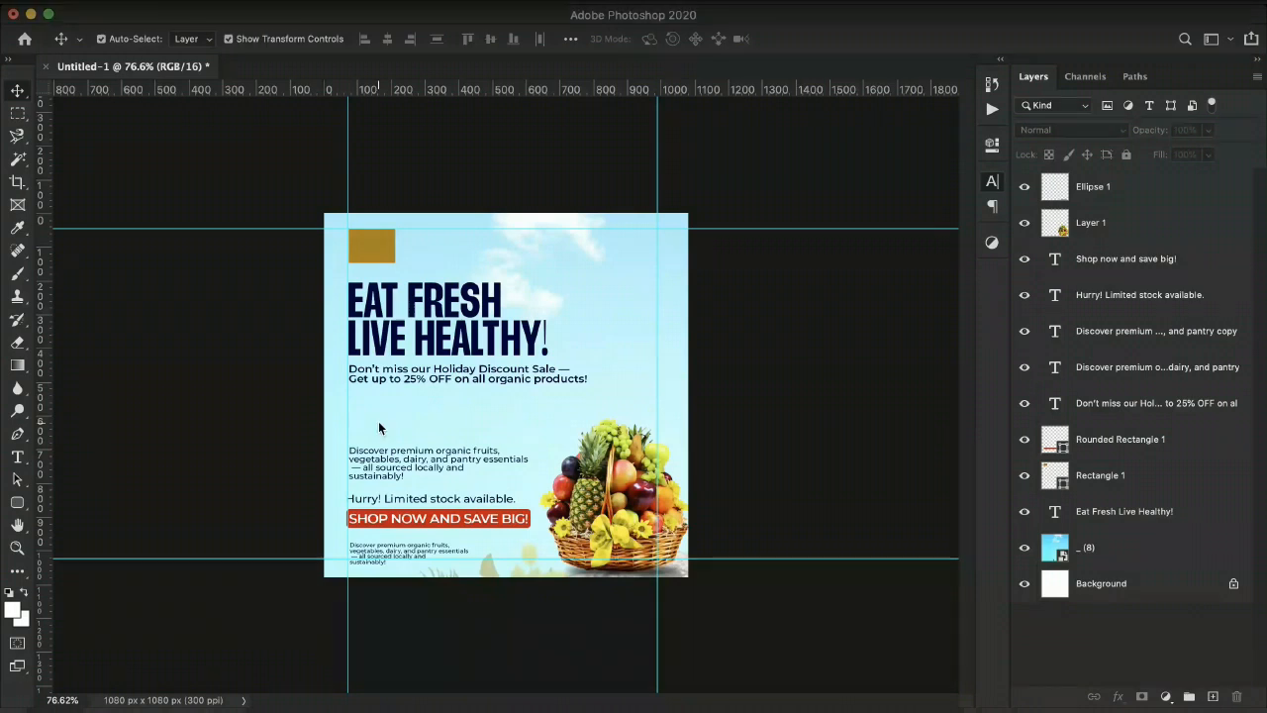
# Place the blurred image IMG_3935, scale it to cover the canvas and stack it between the headline and the sky image.
pyautogui.moveTo(378, 421); pyautogui.dragTo(257, 394)
pyautogui.moveTo(657, 396); pyautogui.dragTo(769, 399)
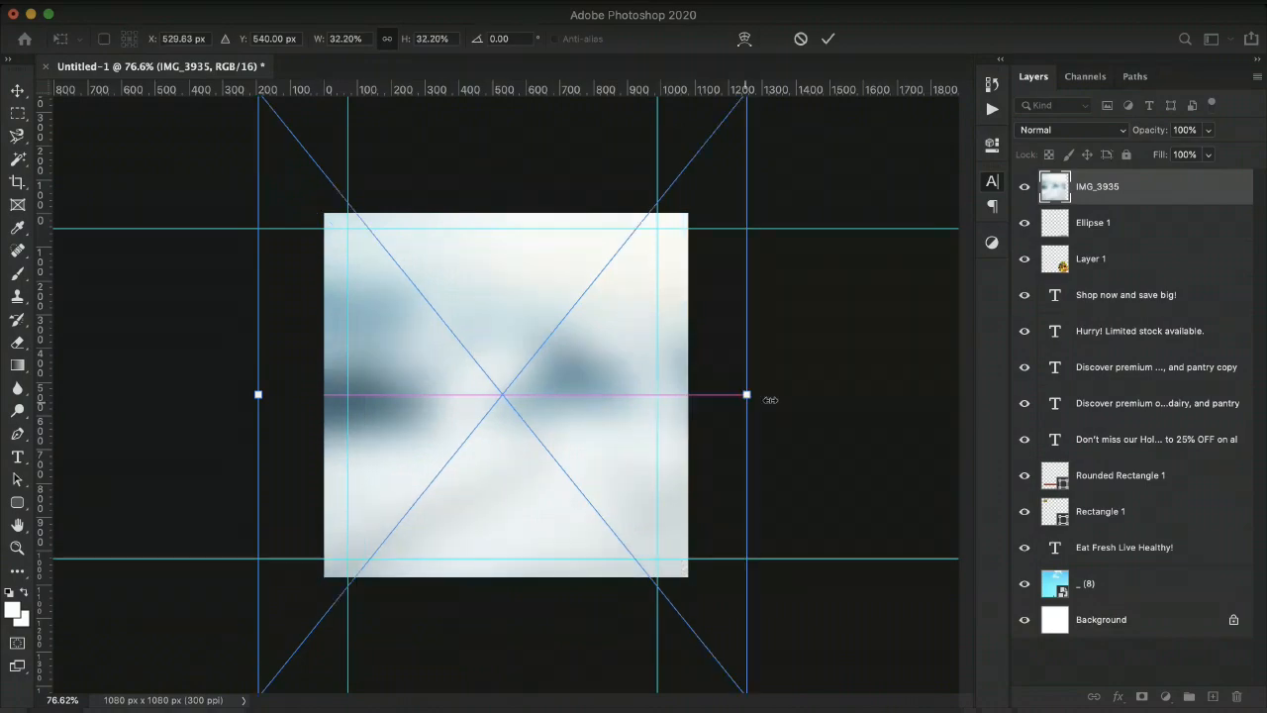
pyautogui.press('Return')
pyautogui.moveTo(1194, 203); pyautogui.dragTo(1149, 579)
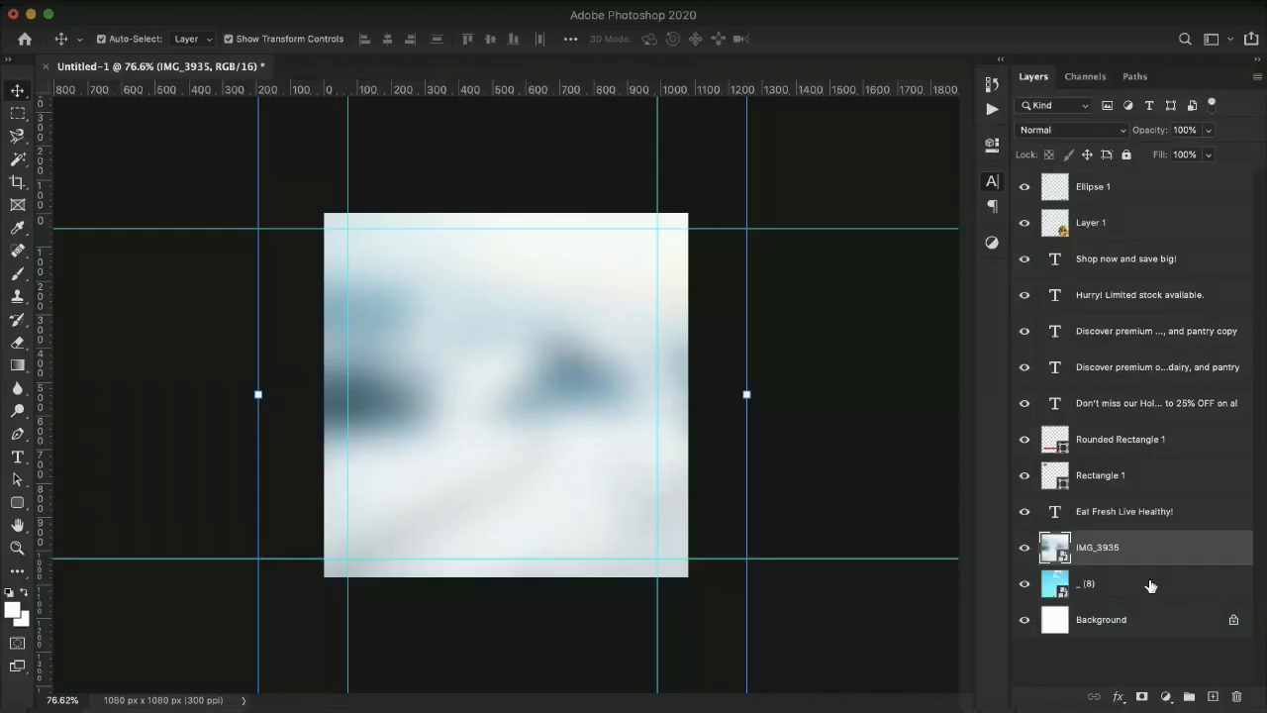
# Reduce the opacity of IMG_3935 and add a Hue/Saturation adjustment above it that tints the background light green.
pyautogui.click(1207, 130)
pyautogui.click(1172, 150)
pyautogui.moveTo(1172, 151); pyautogui.dragTo(1162, 159)
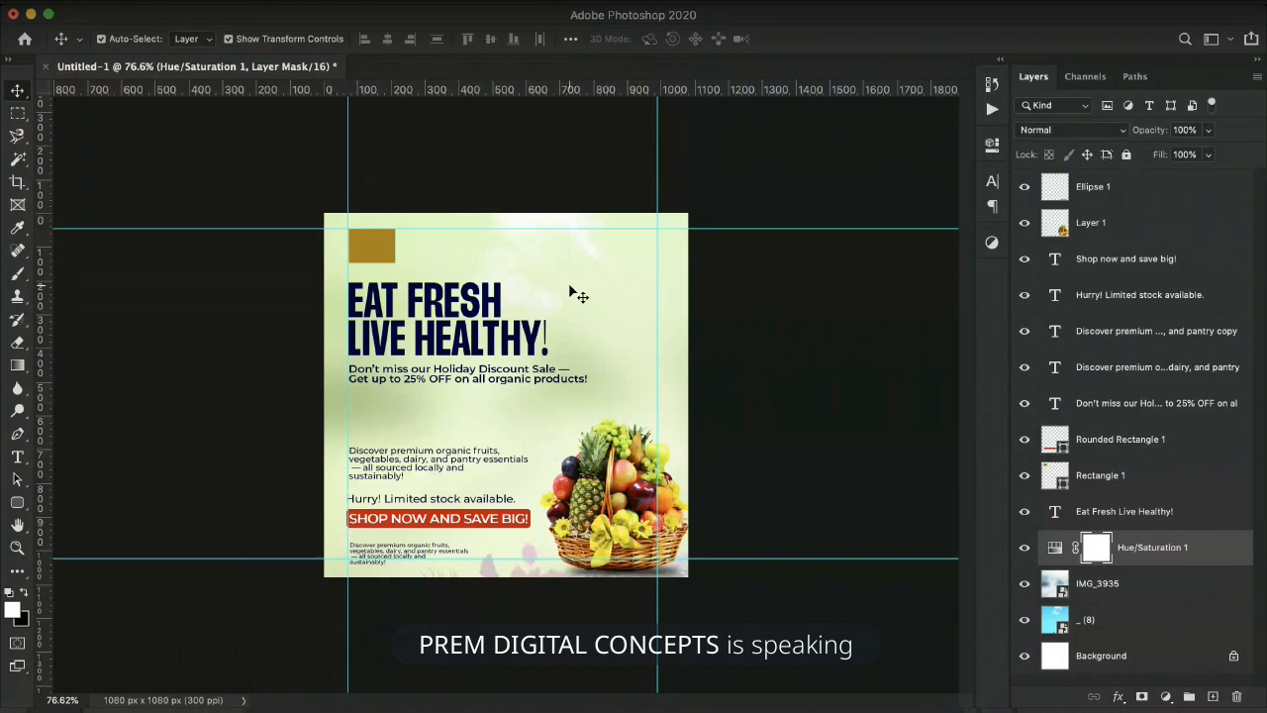
# Toggle the visibility of the Hue/Saturation adjustment and the IMG_3935 layer to compare their effect on the background.
pyautogui.click(1024, 547)
pyautogui.click(1024, 547)
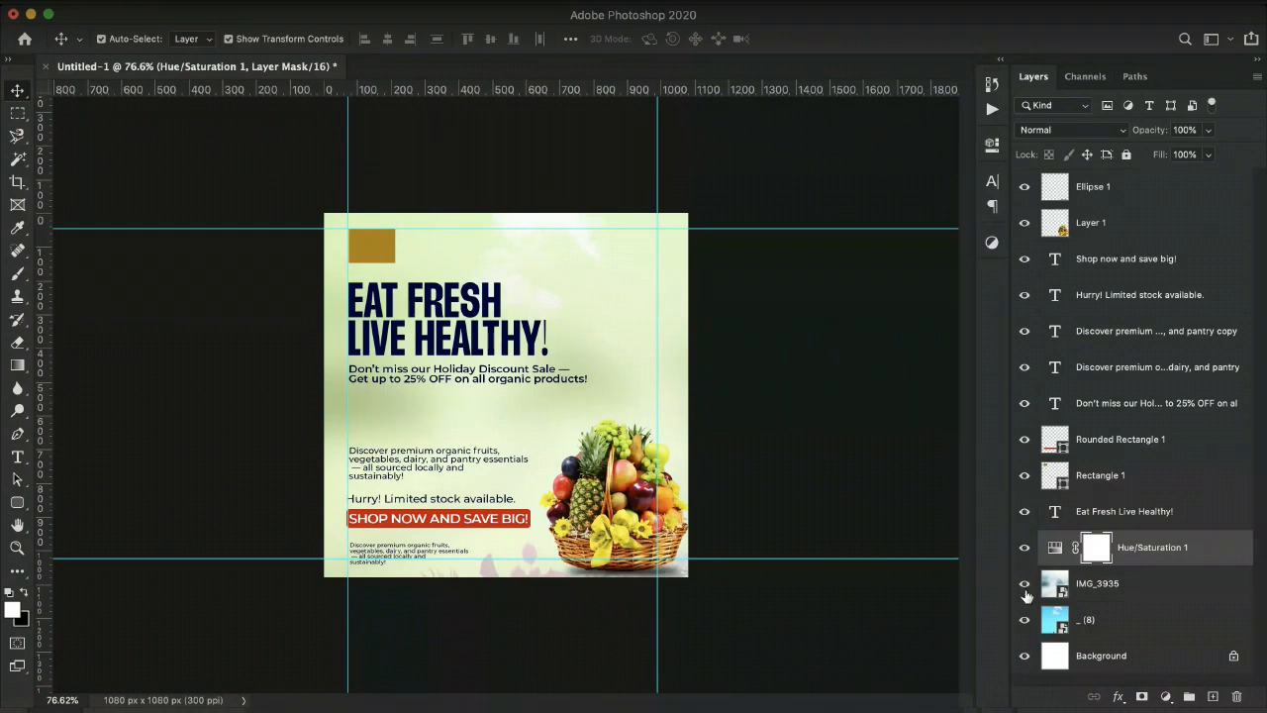
pyautogui.click(1024, 583)
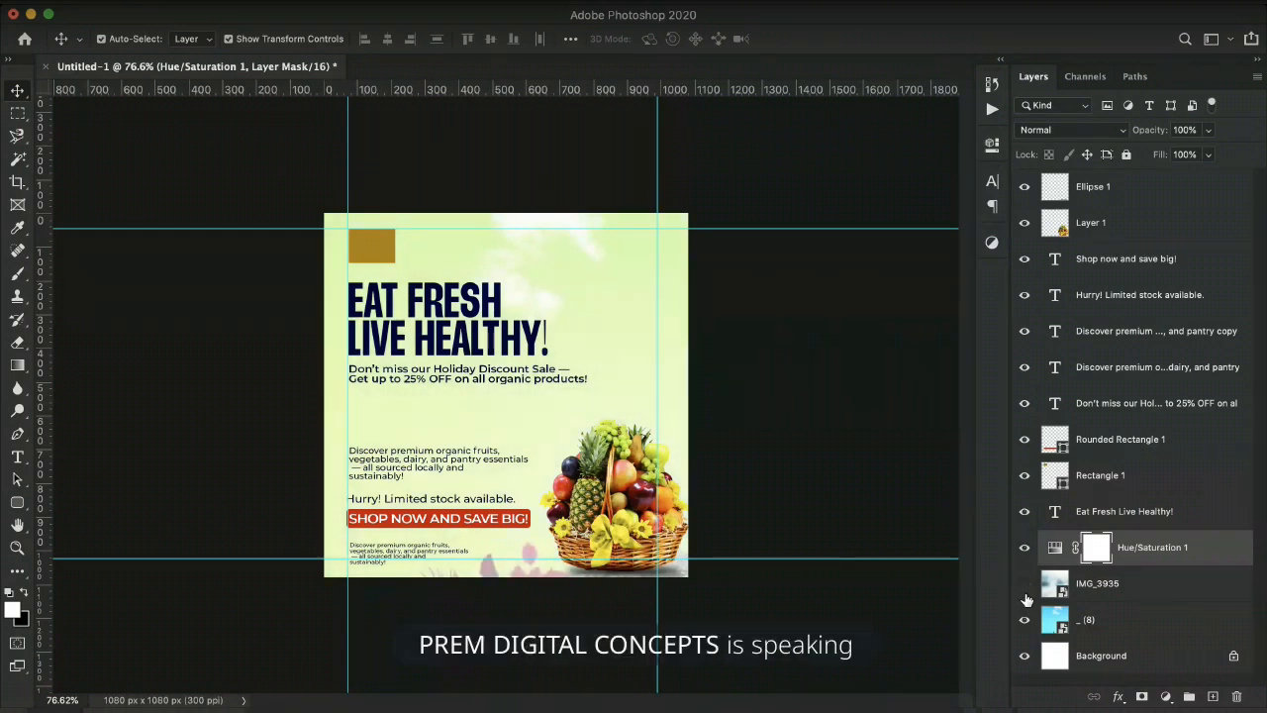
pyautogui.click(1025, 591)
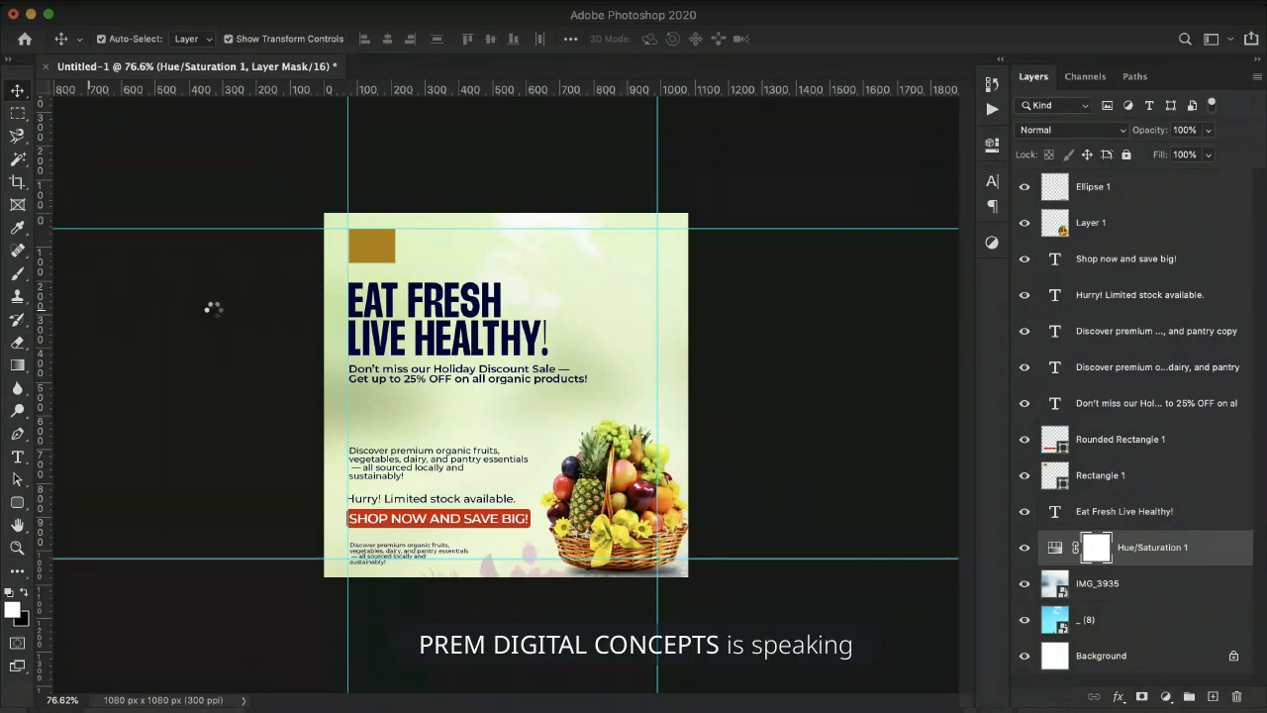
# Place the eucalyptus leaves border above the Hue/Saturation layer, scale it to about 72% and position its branch in the canvas's upper-right corner.
pyautogui.hotkey('ctrl', 't')
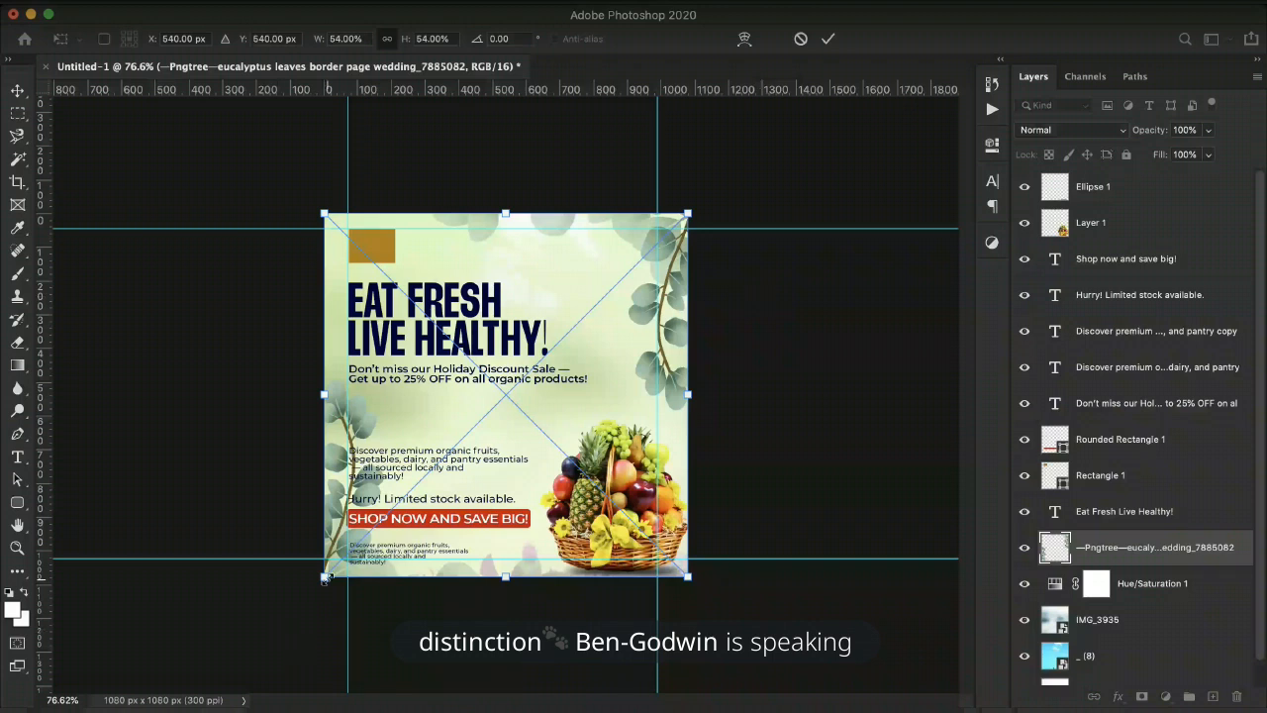
pyautogui.moveTo(325, 576); pyautogui.dragTo(202, 697)
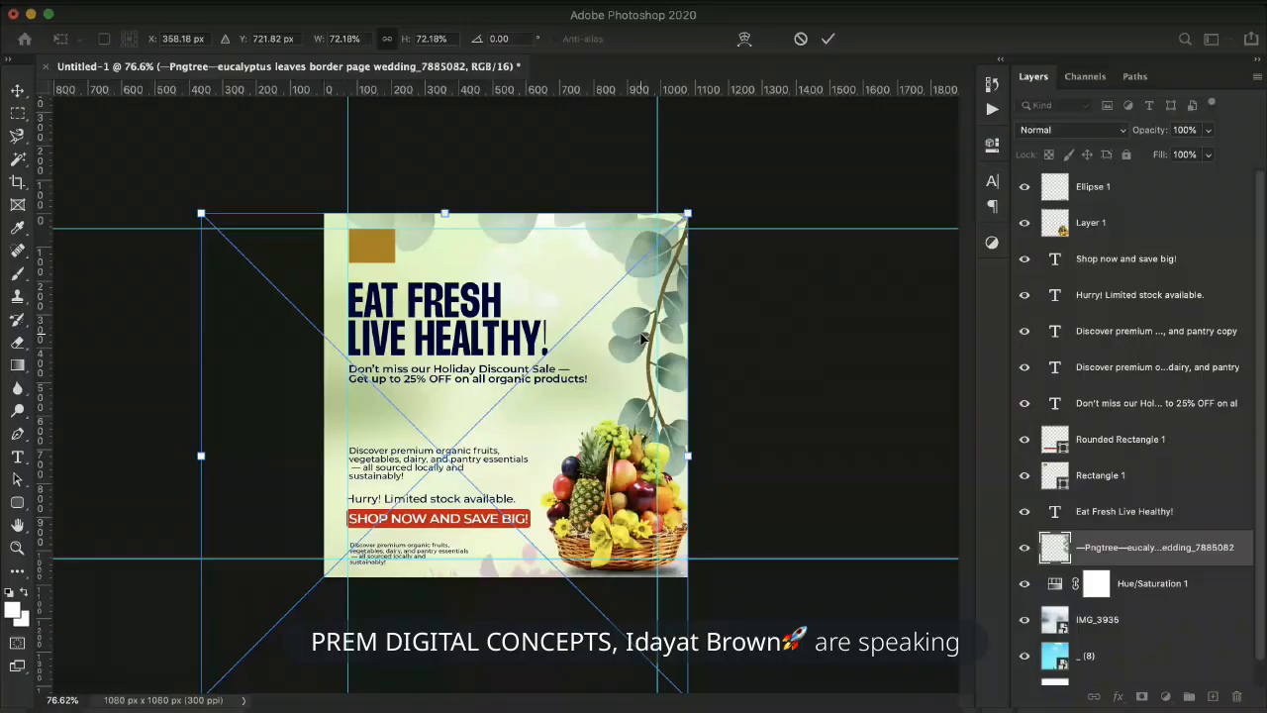
pyautogui.moveTo(641, 339); pyautogui.dragTo(664, 309)
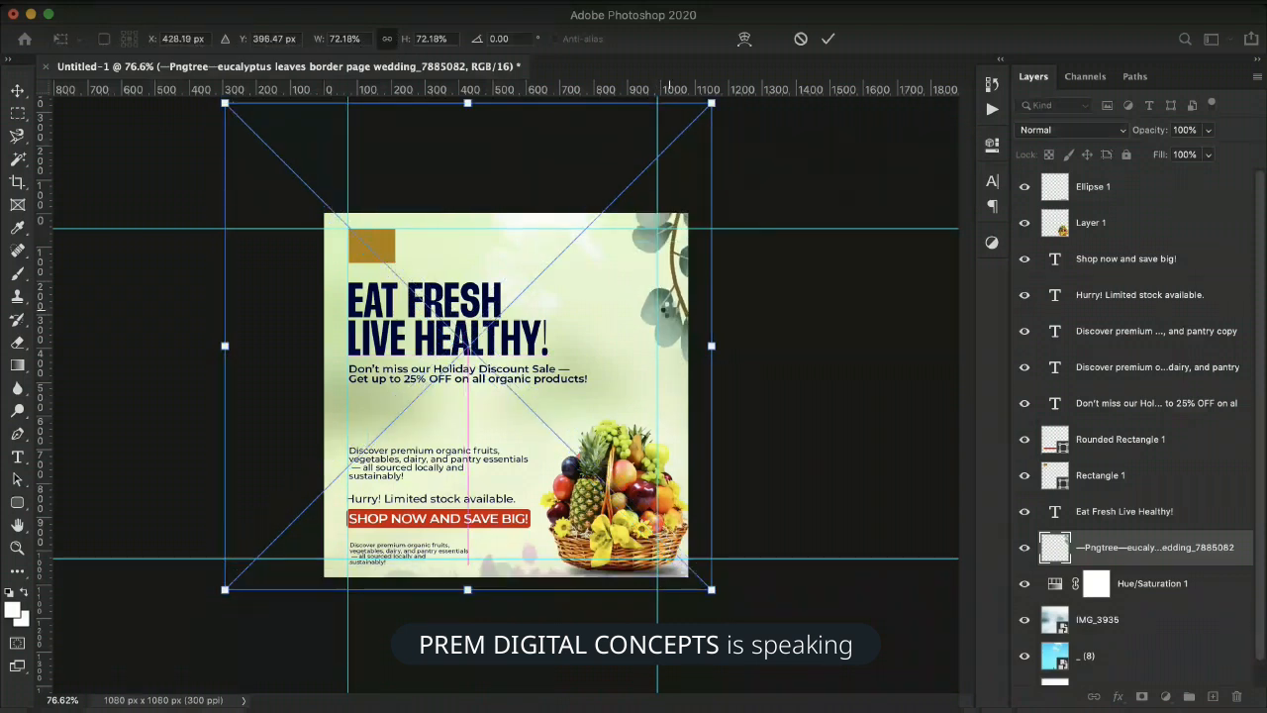
pyautogui.press('Return')
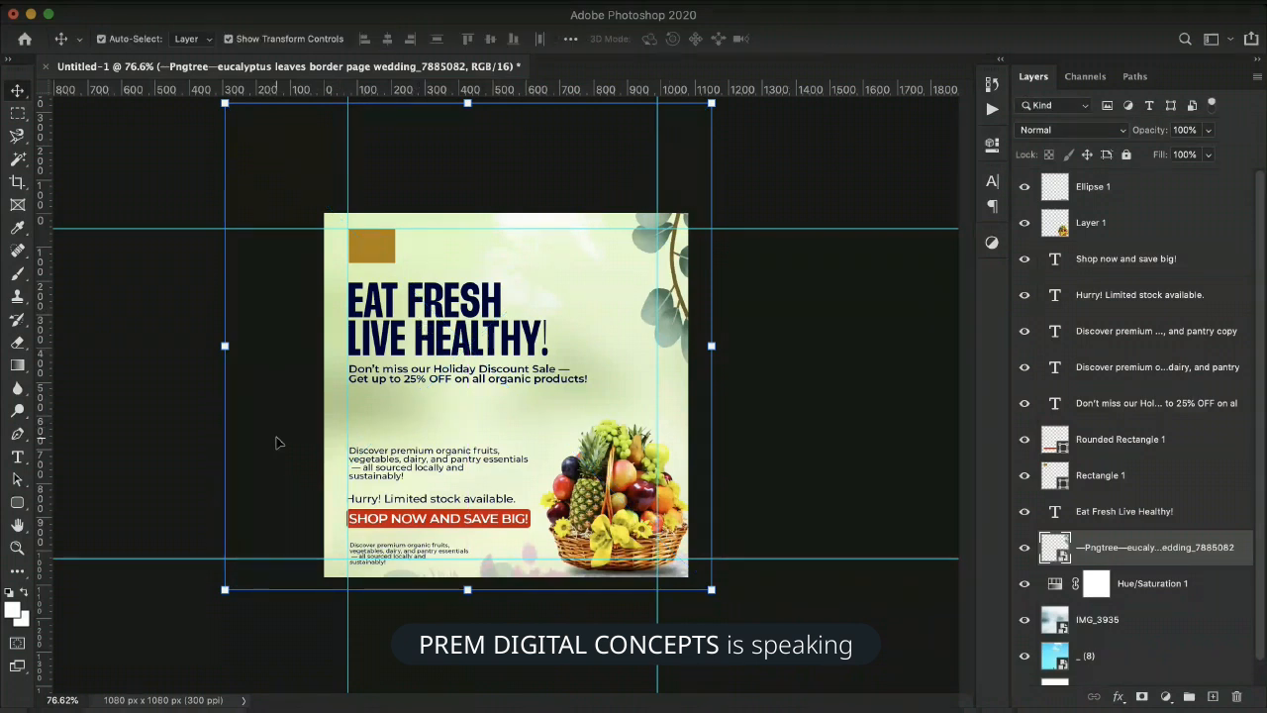
pyautogui.click(279, 442)
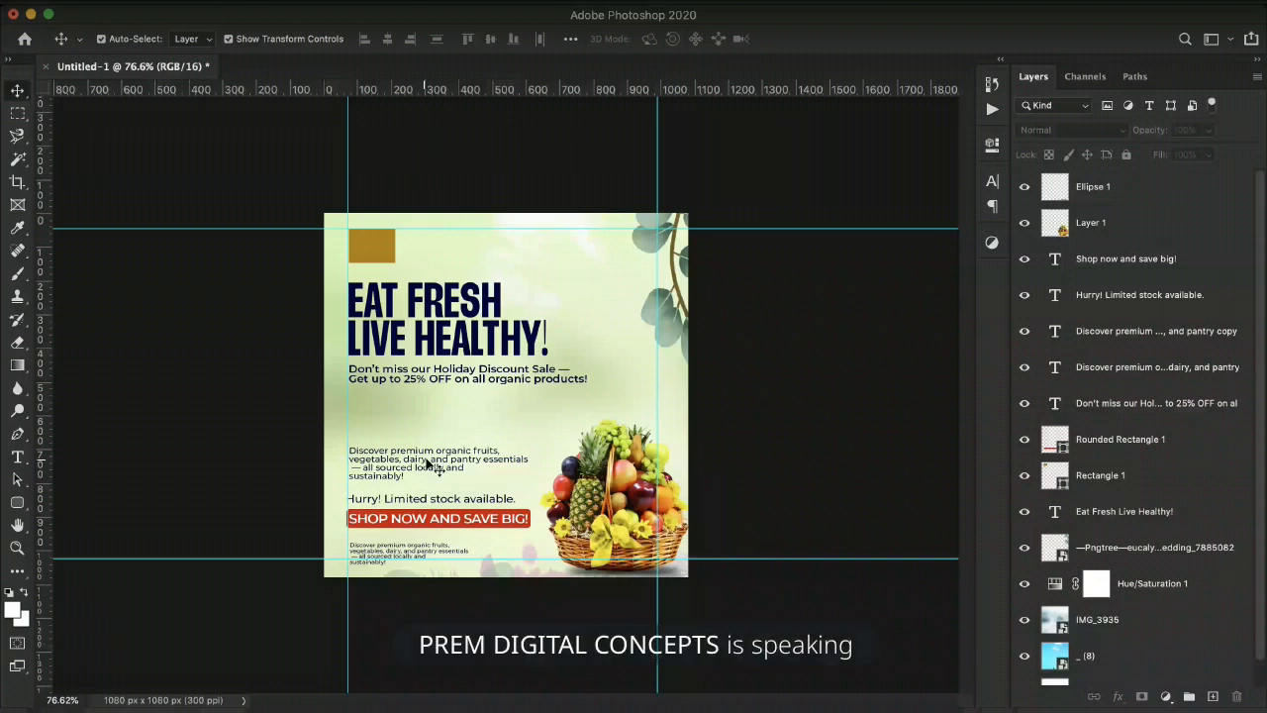
# Duplicate the "Eat Fresh Live Healthy!" headline below the original and replace the copy's text with "18TH - 25TH".
pyautogui.click(469, 341)
pyautogui.moveTo(469, 342); pyautogui.dragTo(470, 424)
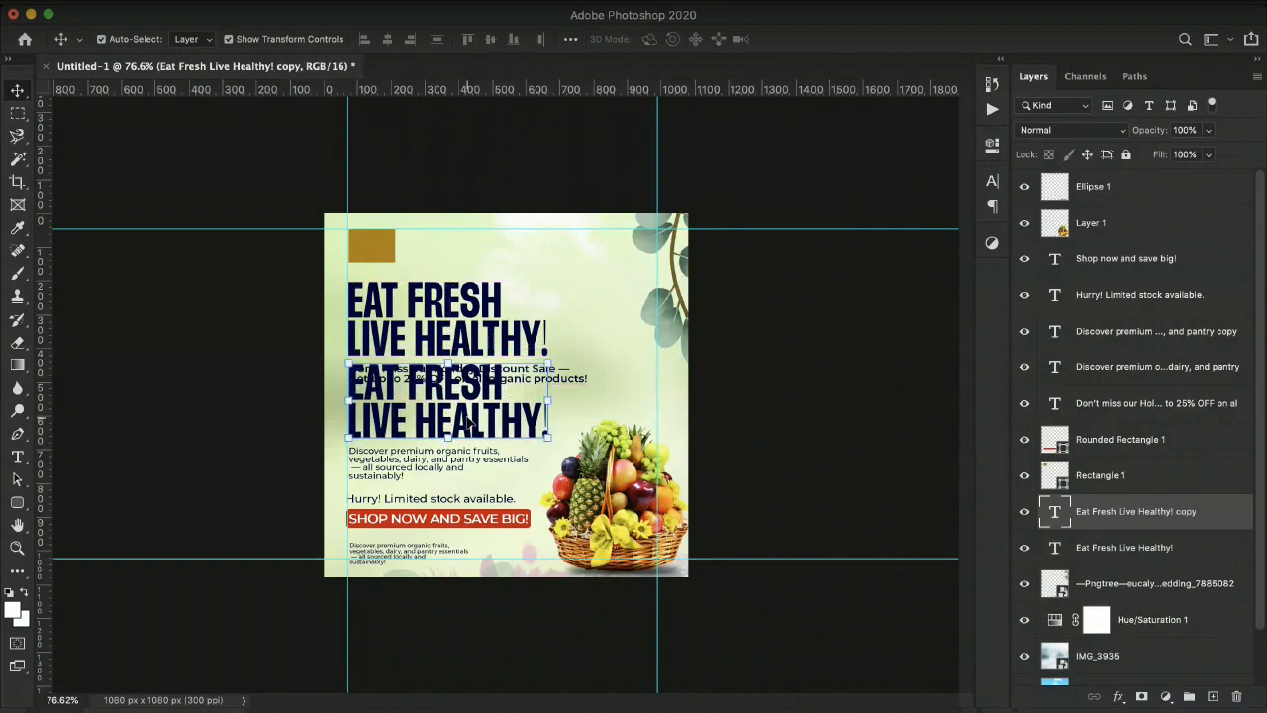
pyautogui.doubleClick(469, 418)
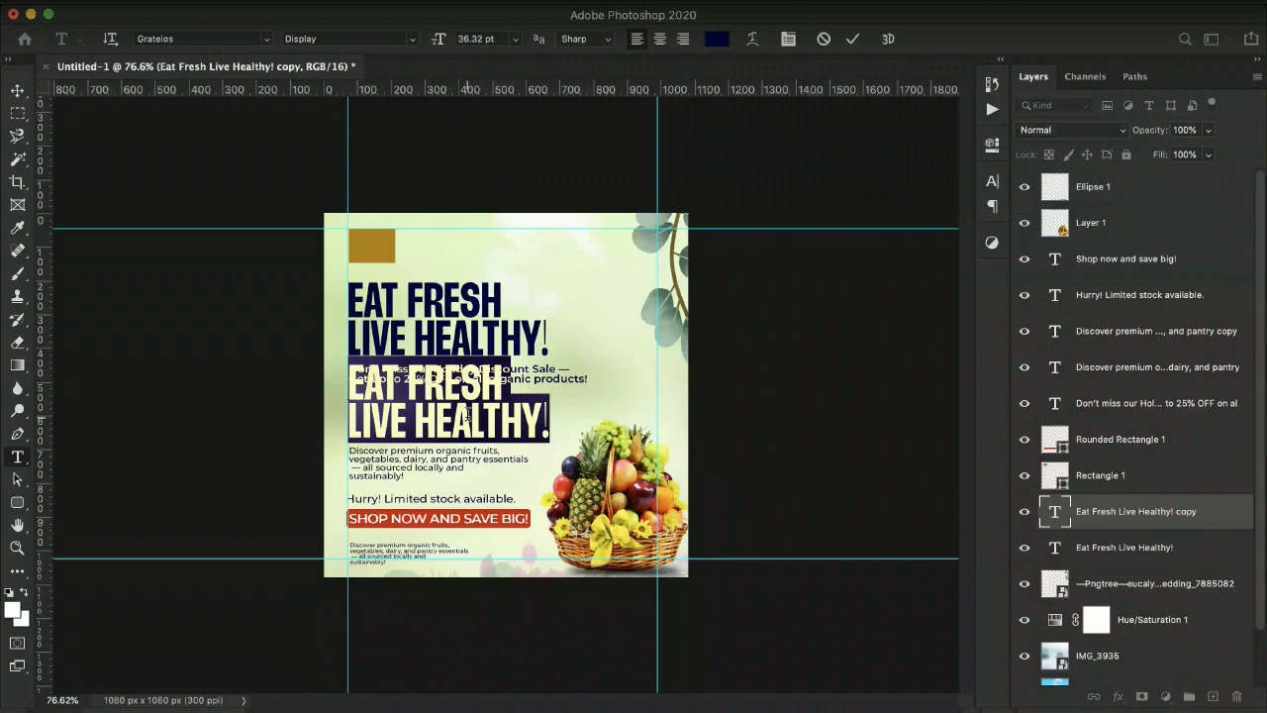
pyautogui.write('DE')
pyautogui.press('BackSpace')
pyautogui.press('BackSpace')
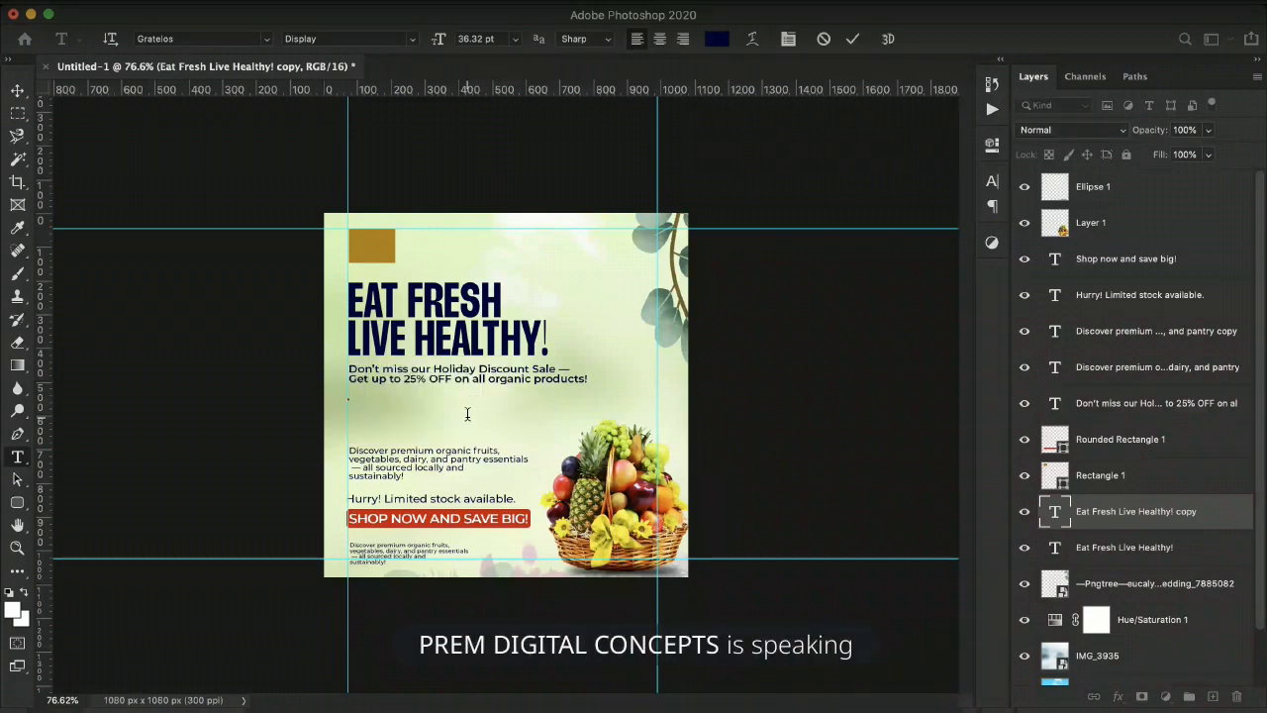
pyautogui.write('18TH')
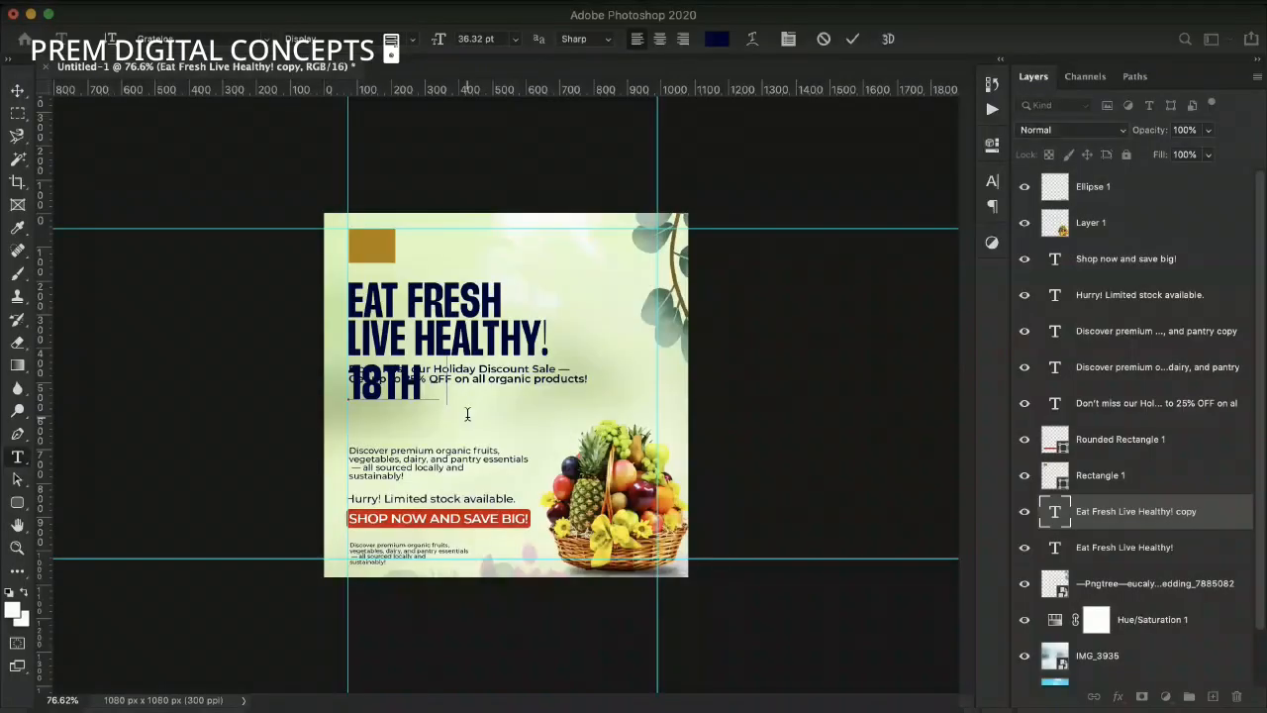
pyautogui.write('25TH')
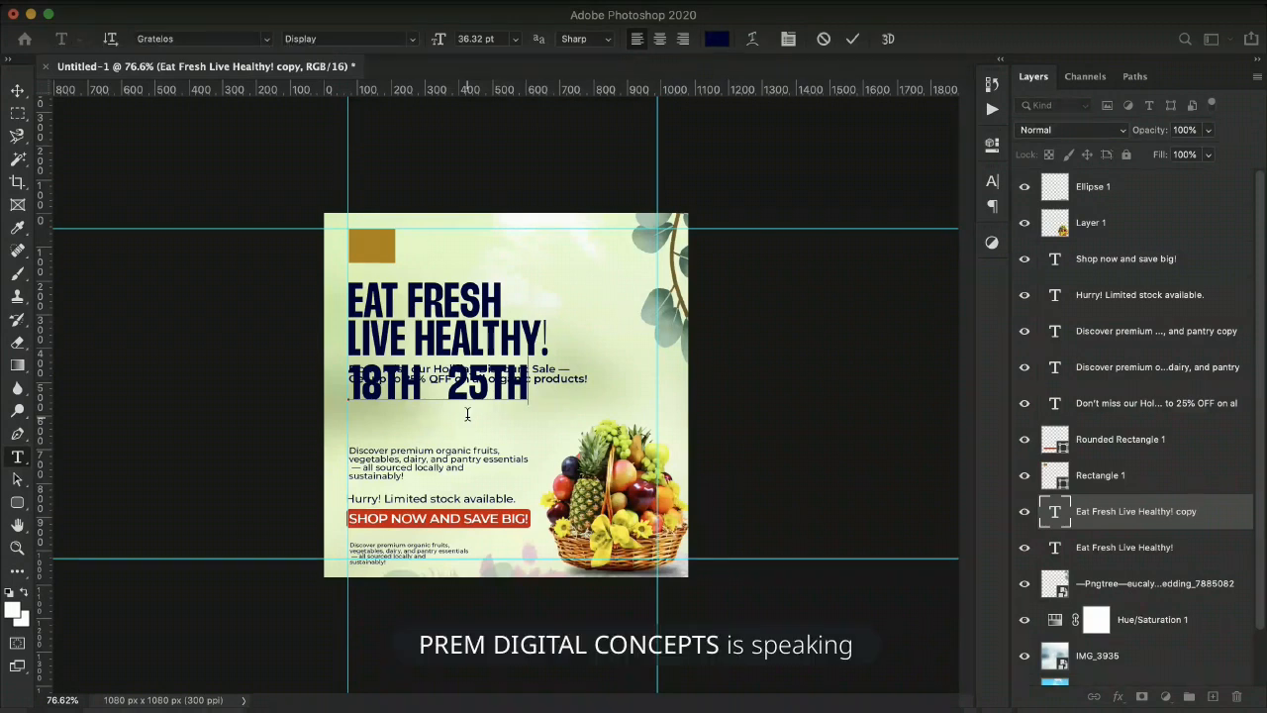
# Add "DEC. 2024" as the second line of the date text and finish the text edit.
pyautogui.press('Return')
pyautogui.write('SW')
pyautogui.press('BackSpace')
pyautogui.press('BackSpace')
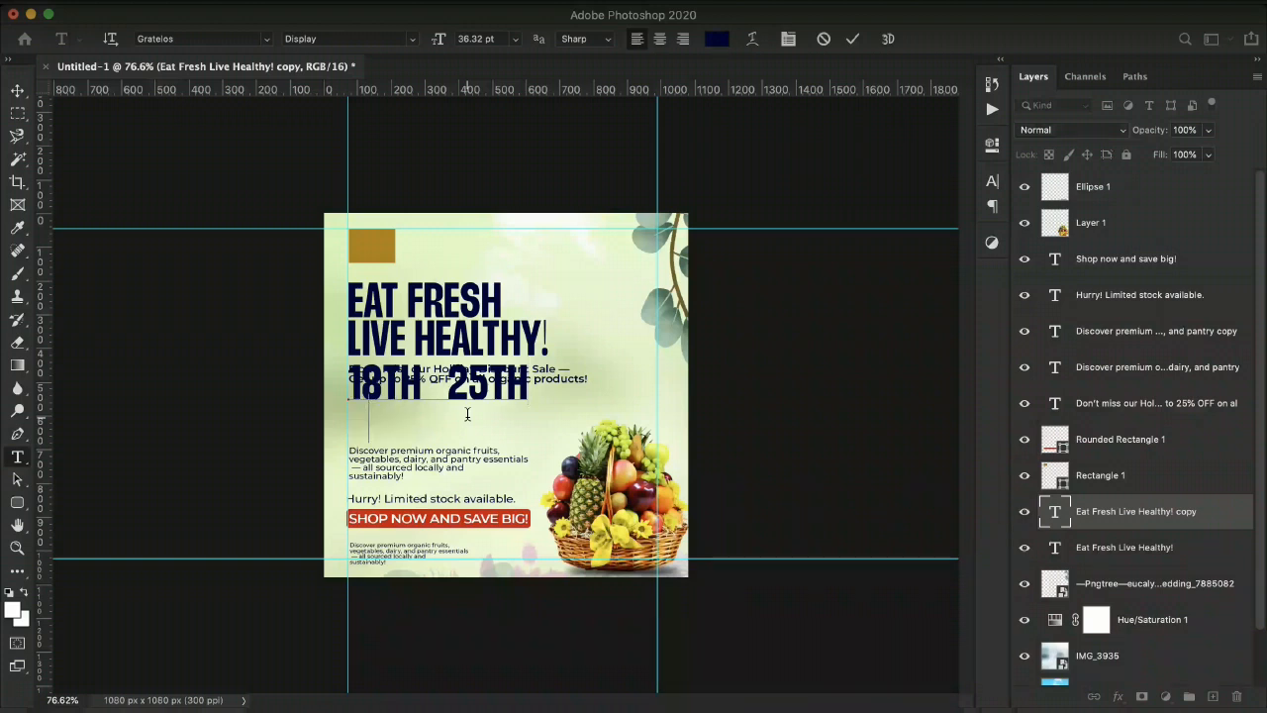
pyautogui.write('DEC.')
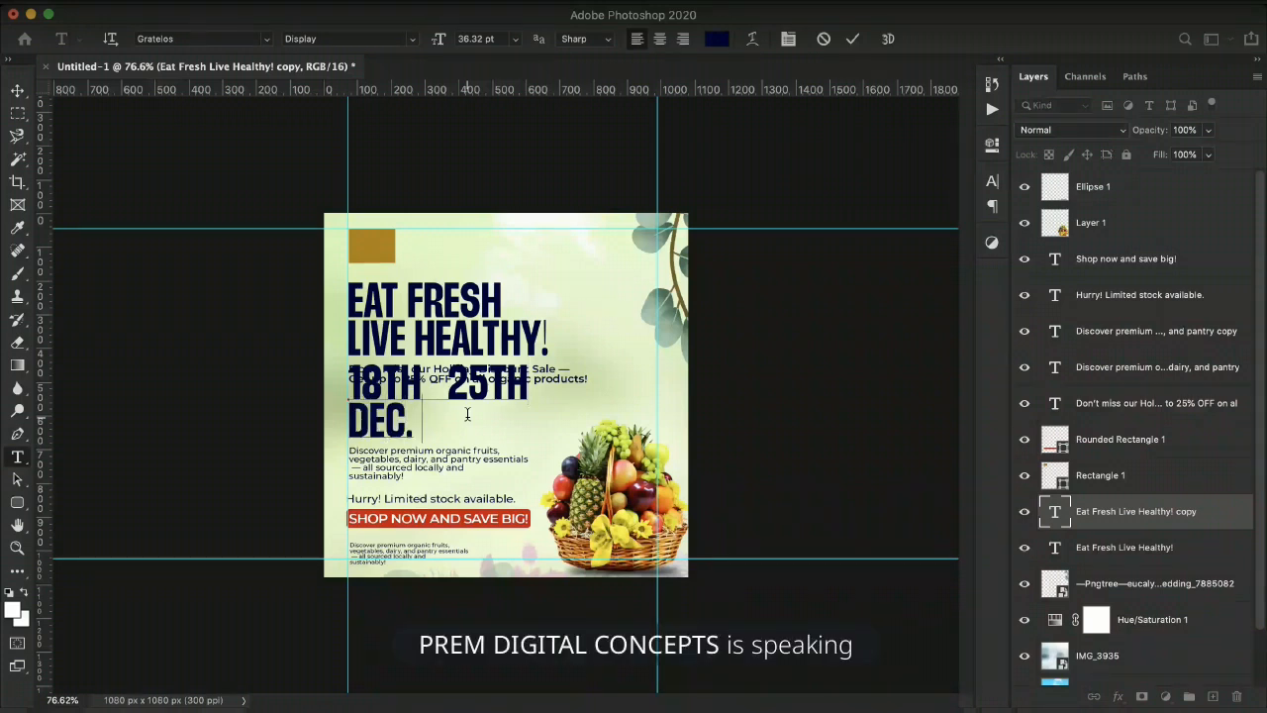
pyautogui.write(' 2024')
pyautogui.press('super+Return')
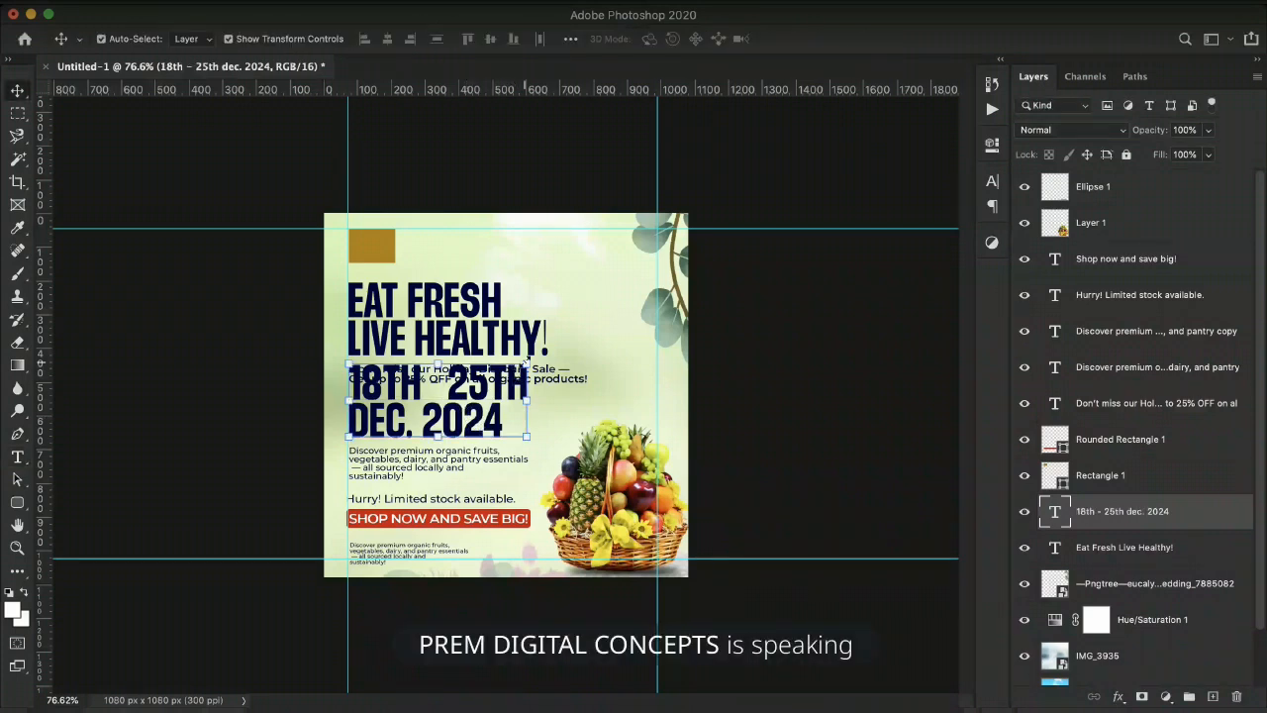
# Scale down the date text, place it between the discount line and the product description, and fine-tune its line spacing.
pyautogui.press('super+t')
pyautogui.moveTo(452, 409); pyautogui.dragTo(424, 441)
pyautogui.press('Return')
pyautogui.hotkey('ctrl', 't')
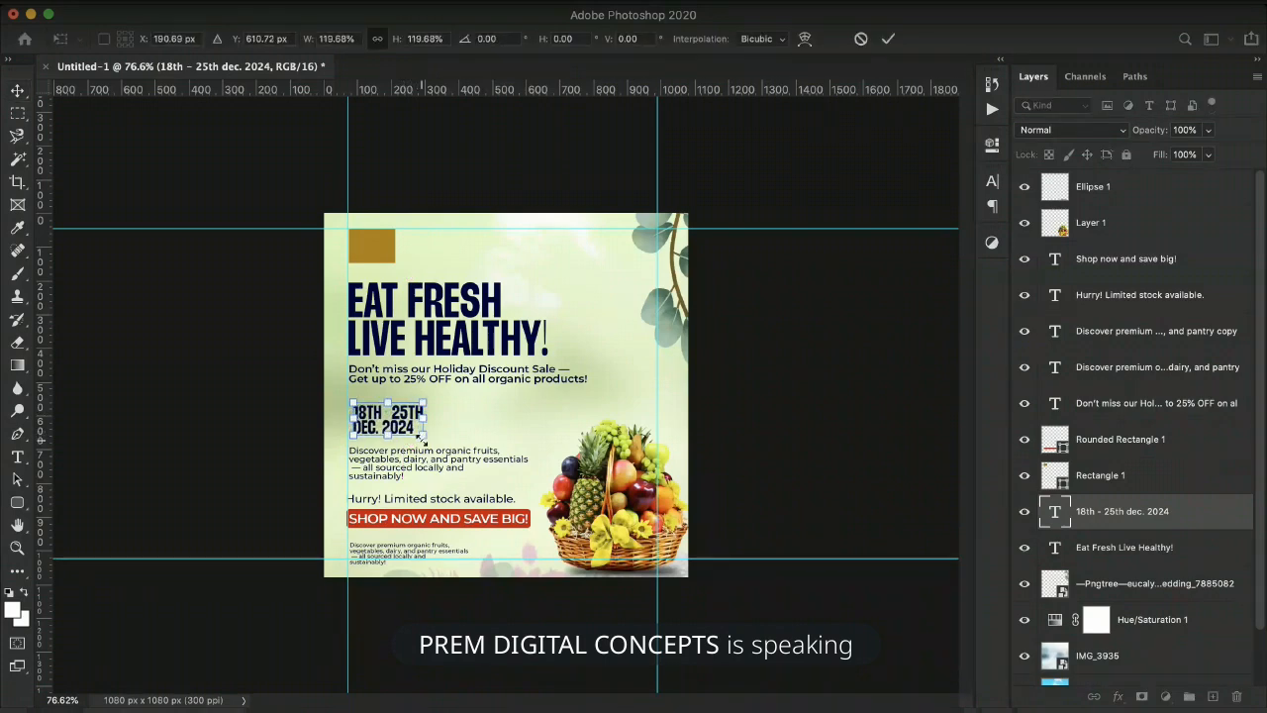
pyautogui.press('Return')
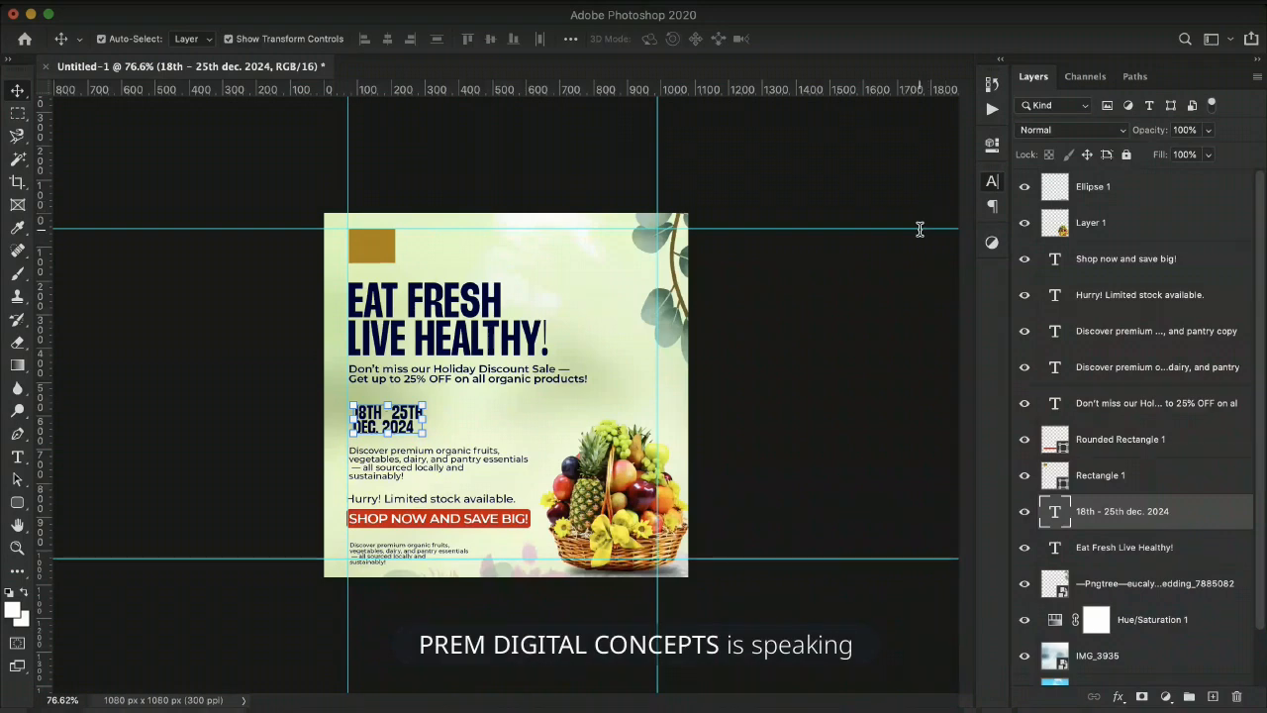
pyautogui.press('Up')
pyautogui.press('Down')
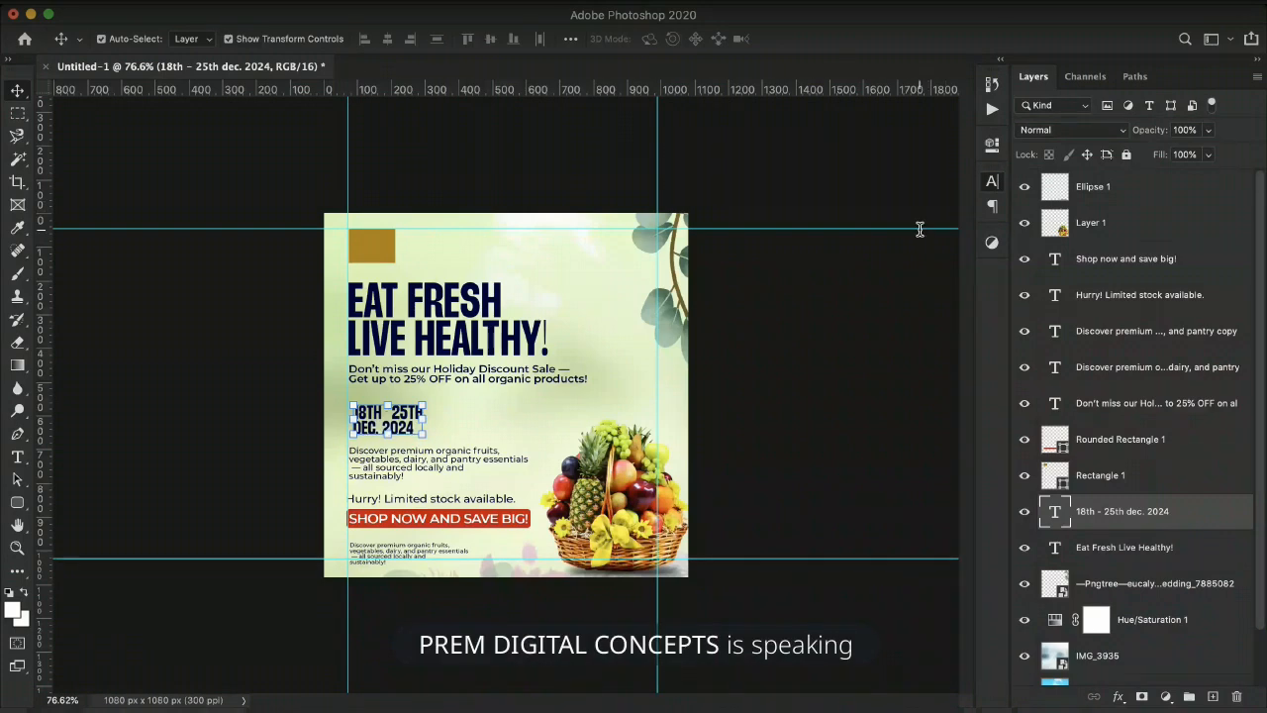
pyautogui.click(278, 404)
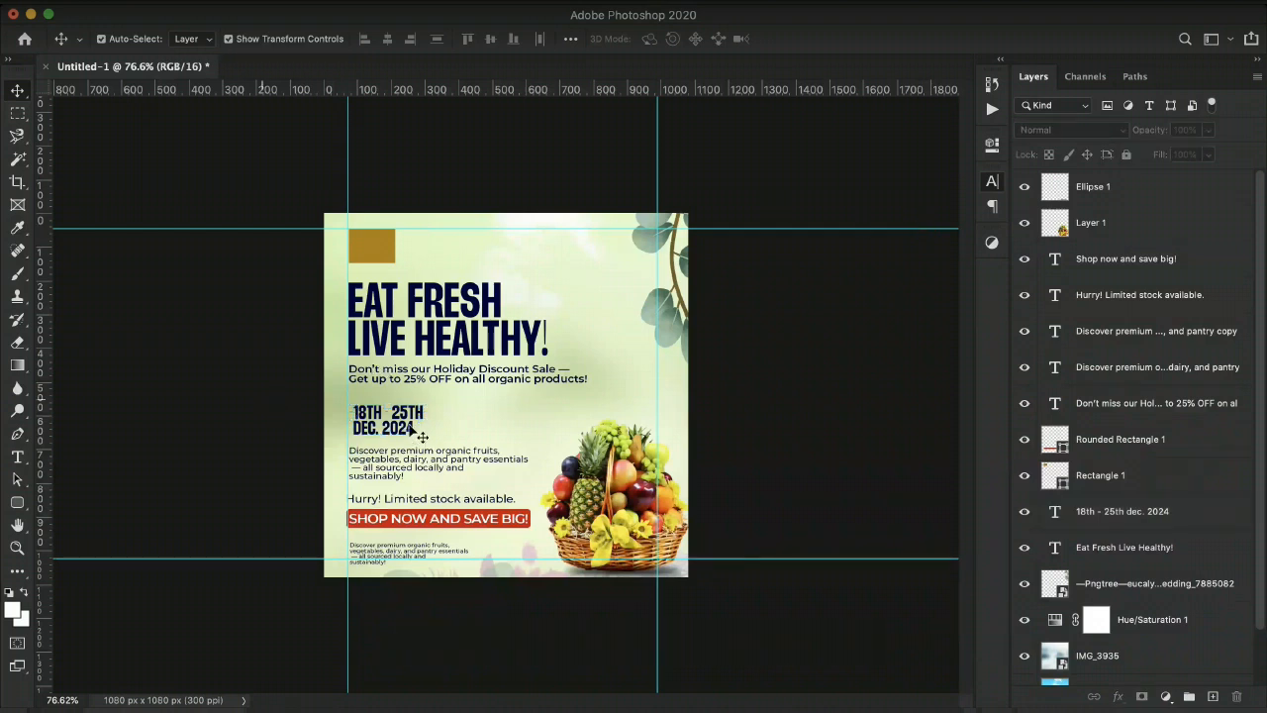
# Enlarge the date text slightly in the gap above the product description.
pyautogui.click(422, 436)
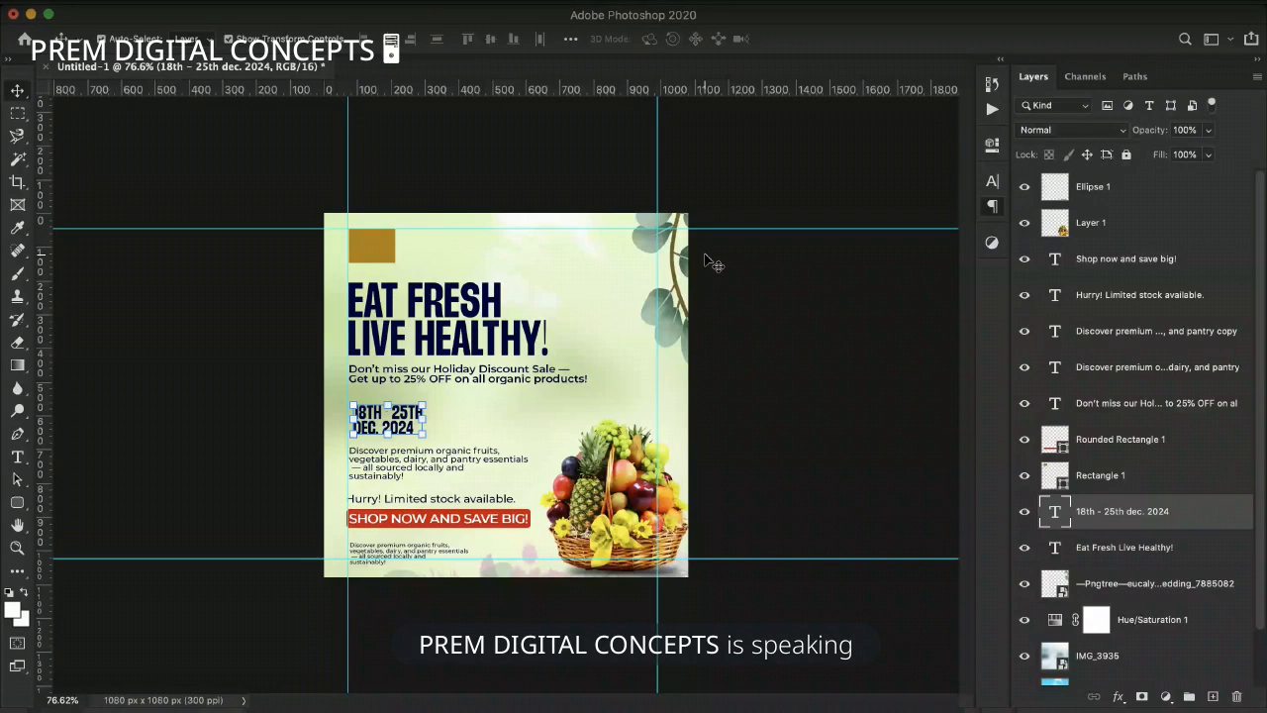
pyautogui.click(426, 493)
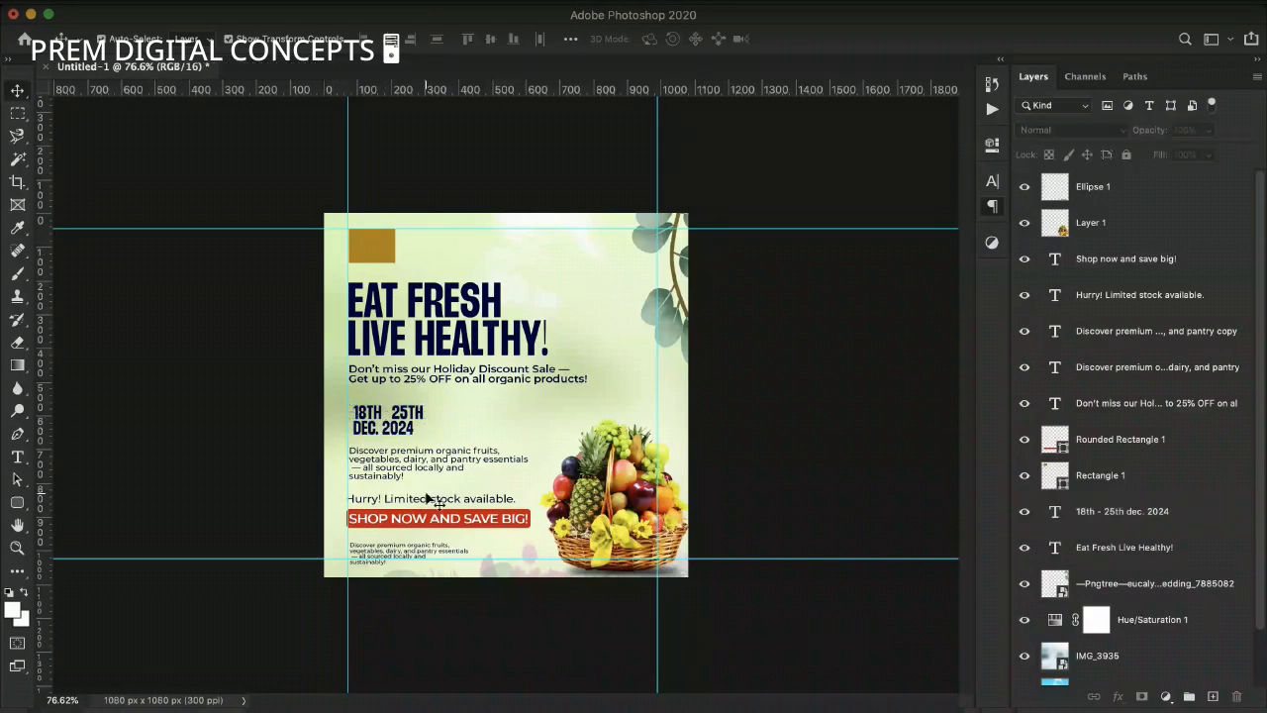
pyautogui.click(414, 433)
pyautogui.moveTo(415, 436); pyautogui.dragTo(426, 437)
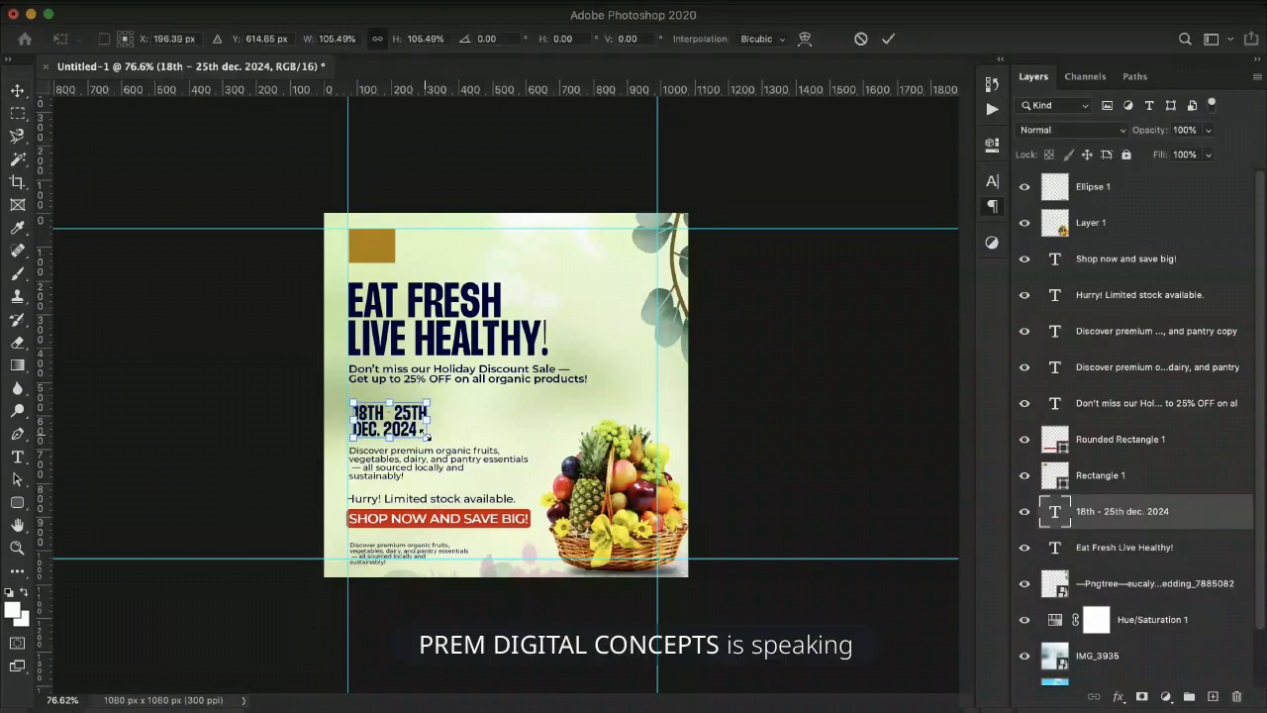
pyautogui.press('Return')
pyautogui.click(175, 429)
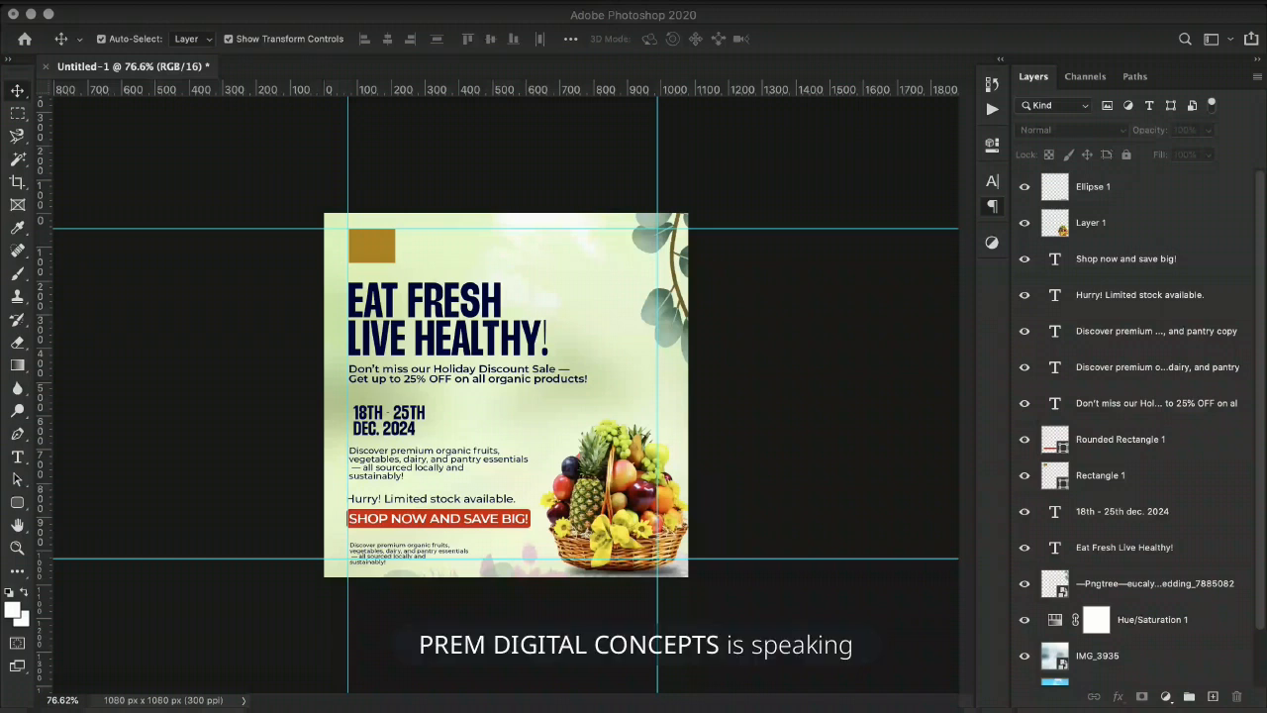
# Bring the red 50% OFF badge image into the poster and scale it to about 67% above the fruit basket.
pyautogui.press('super+Tab')
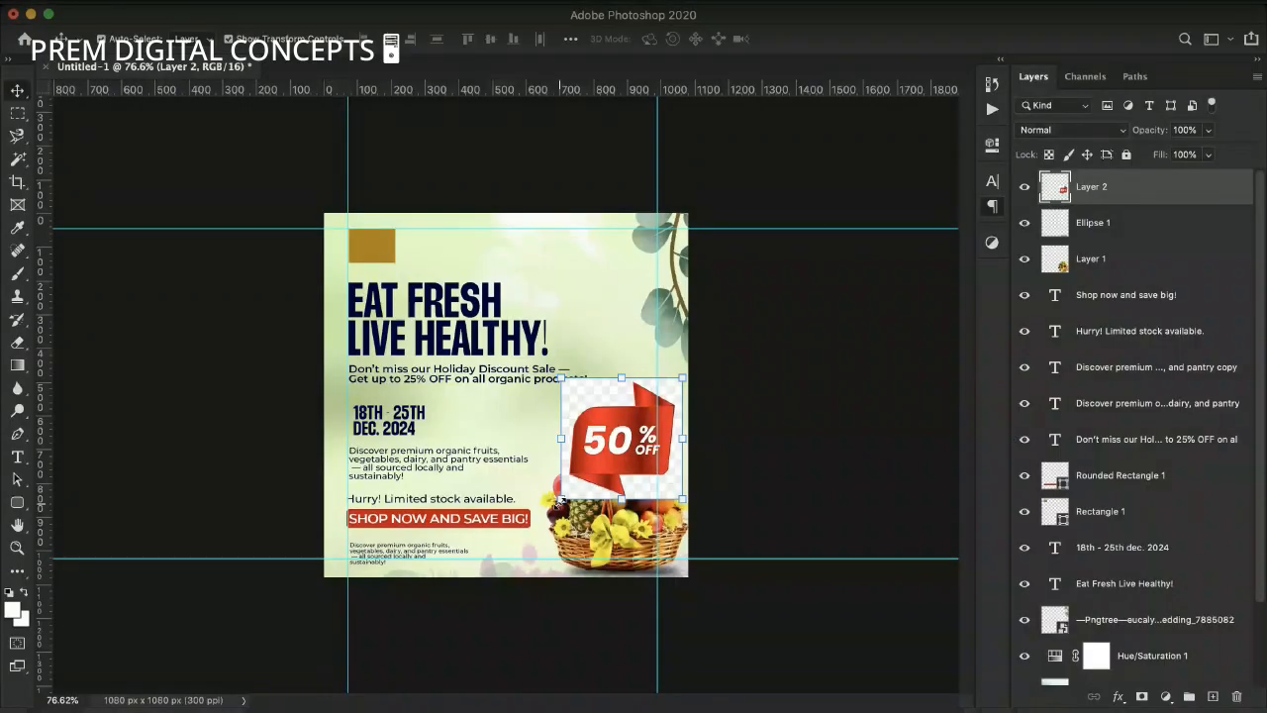
pyautogui.moveTo(561, 503); pyautogui.dragTo(594, 461)
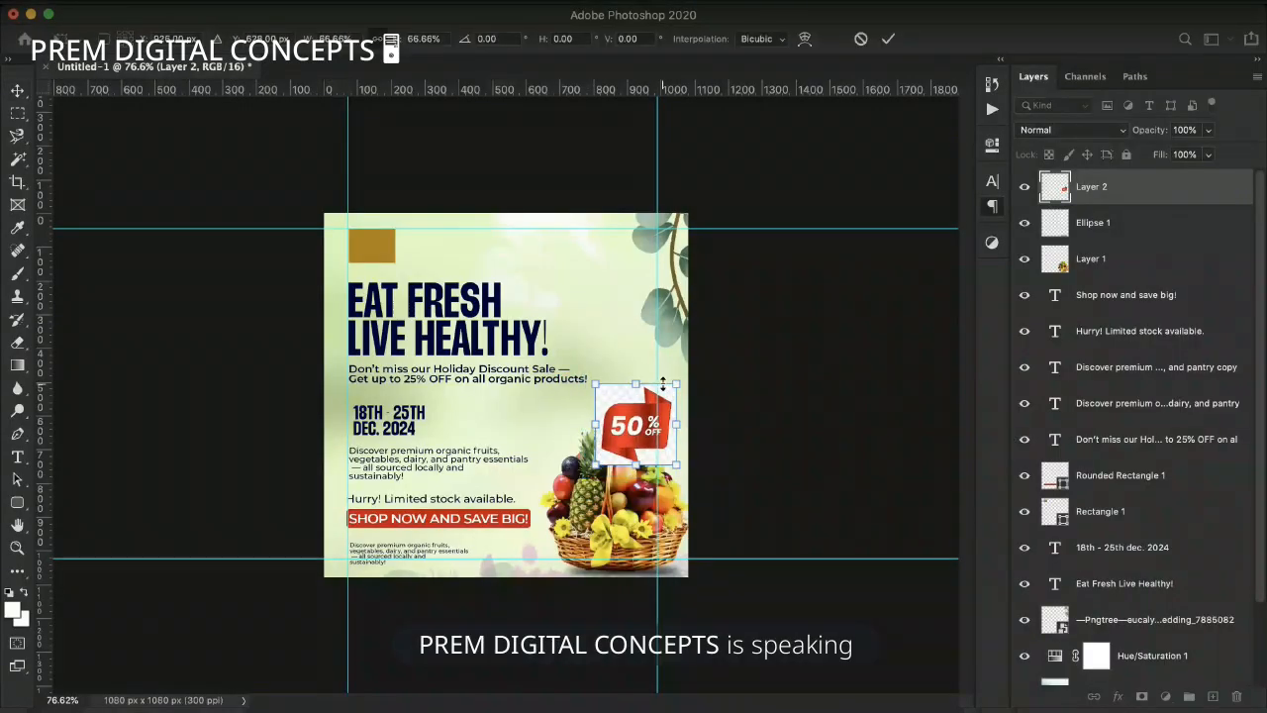
pyautogui.press('Return')
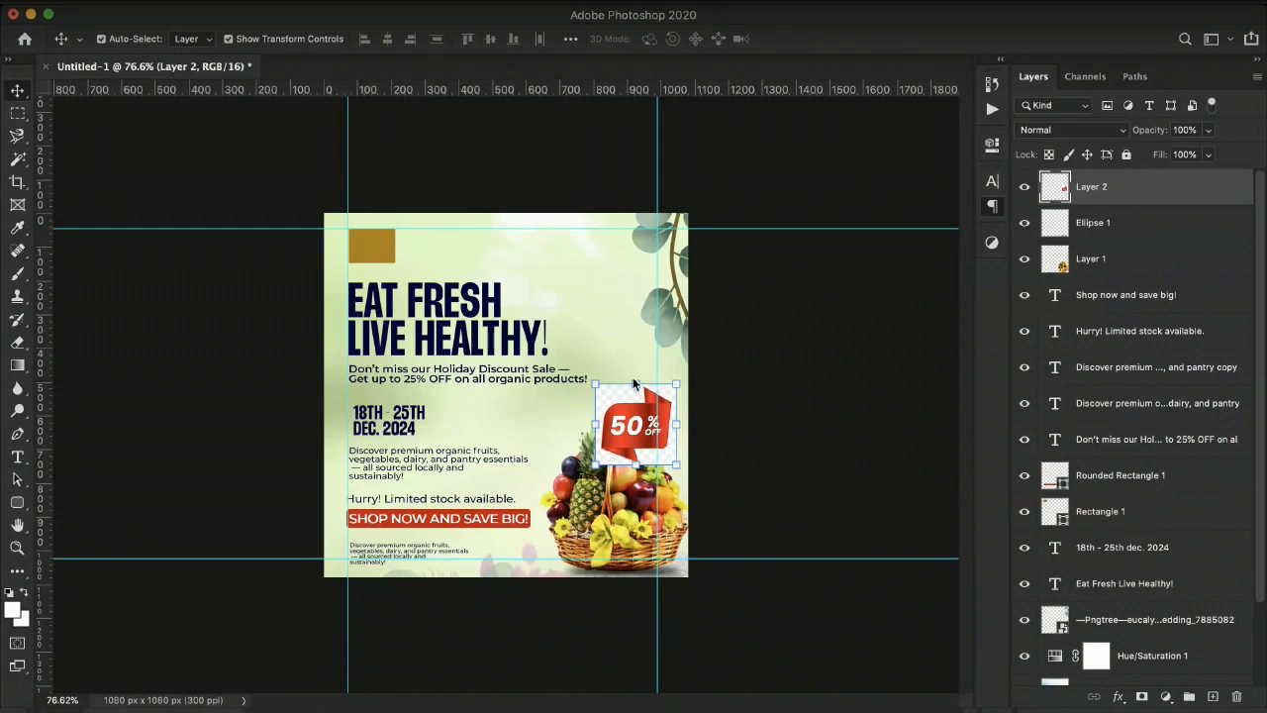
# Cut away the checkerboard background around the 50% OFF badge and move the badge up, clear of the fruit basket.
pyautogui.press('super+z')
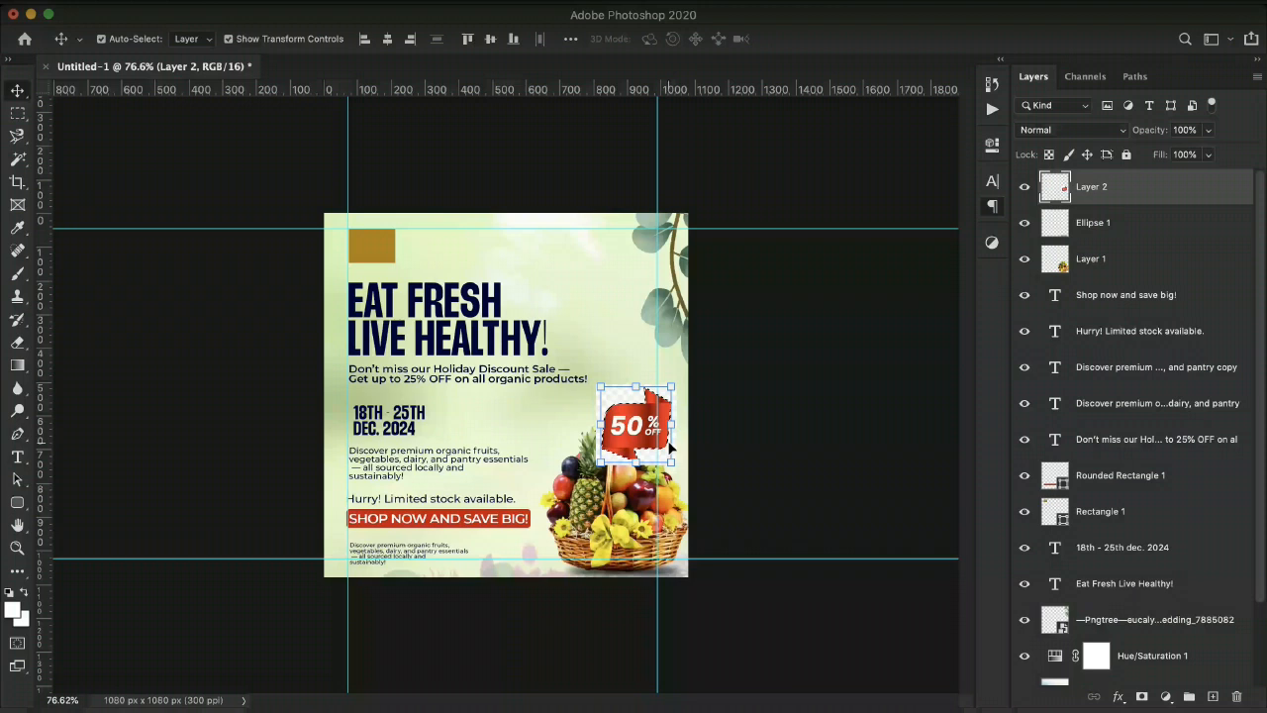
pyautogui.press('super+shift+i')
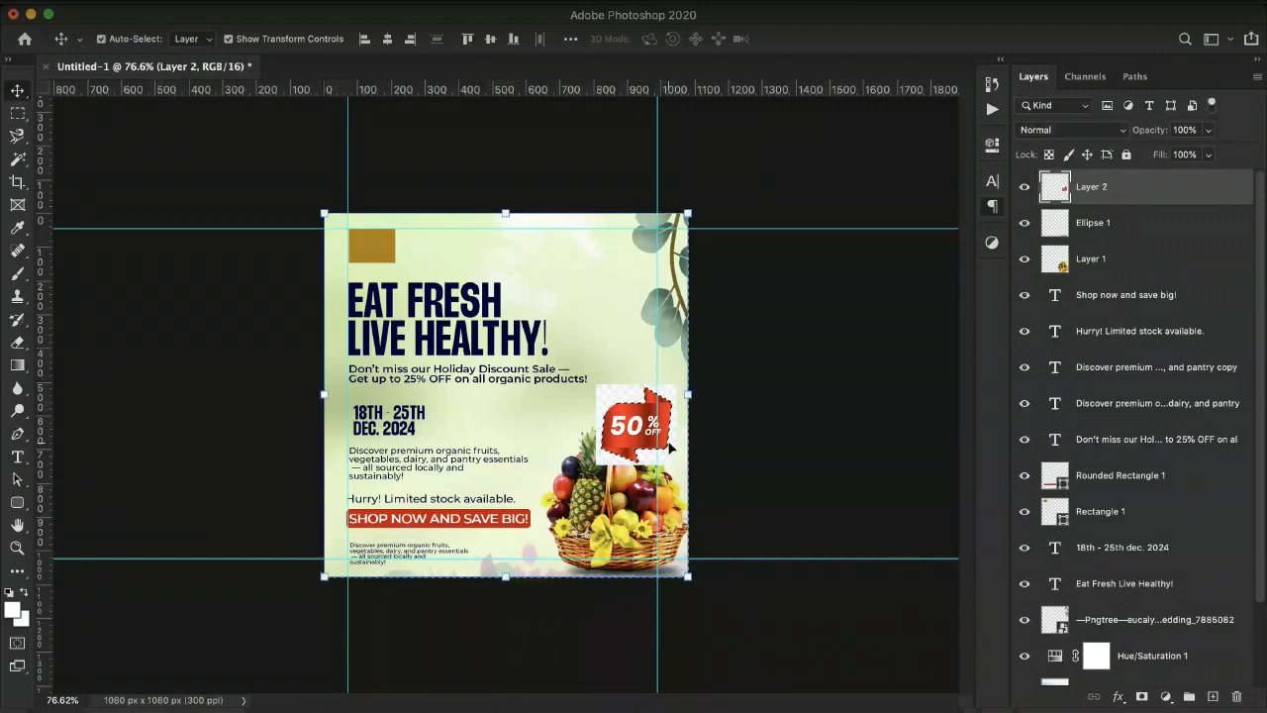
pyautogui.press('super+x')
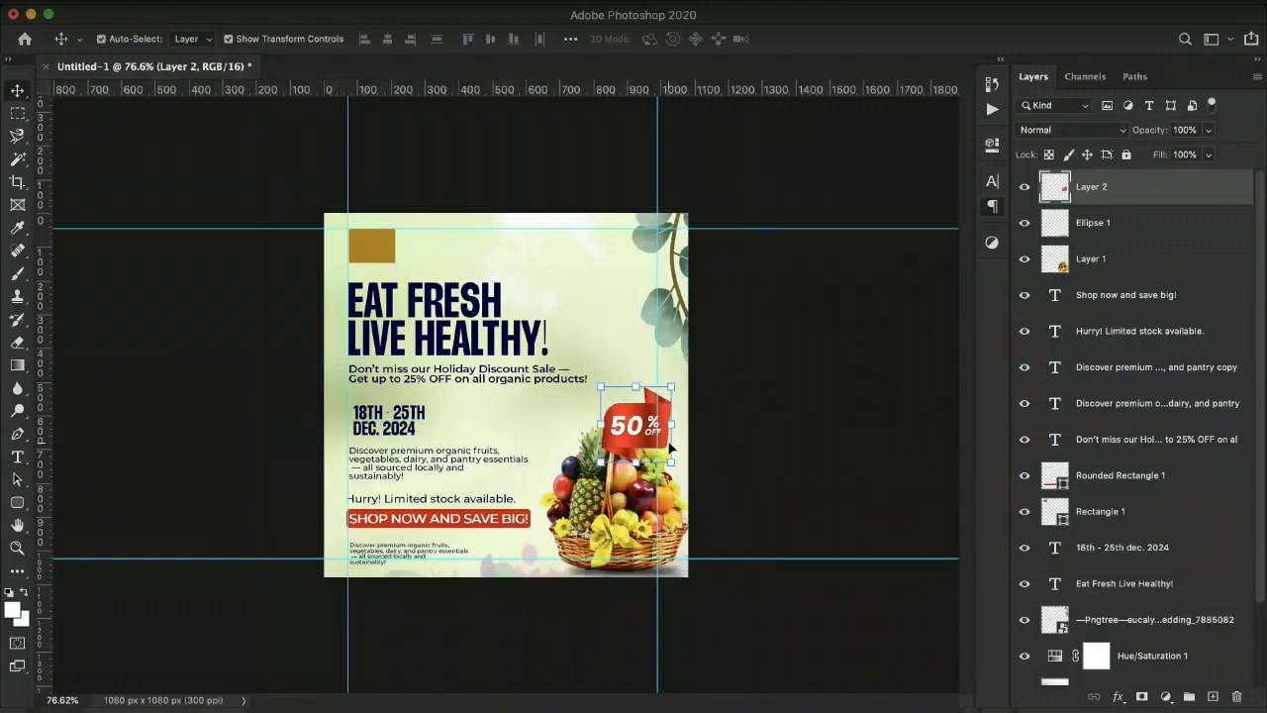
pyautogui.moveTo(638, 424); pyautogui.dragTo(563, 417)
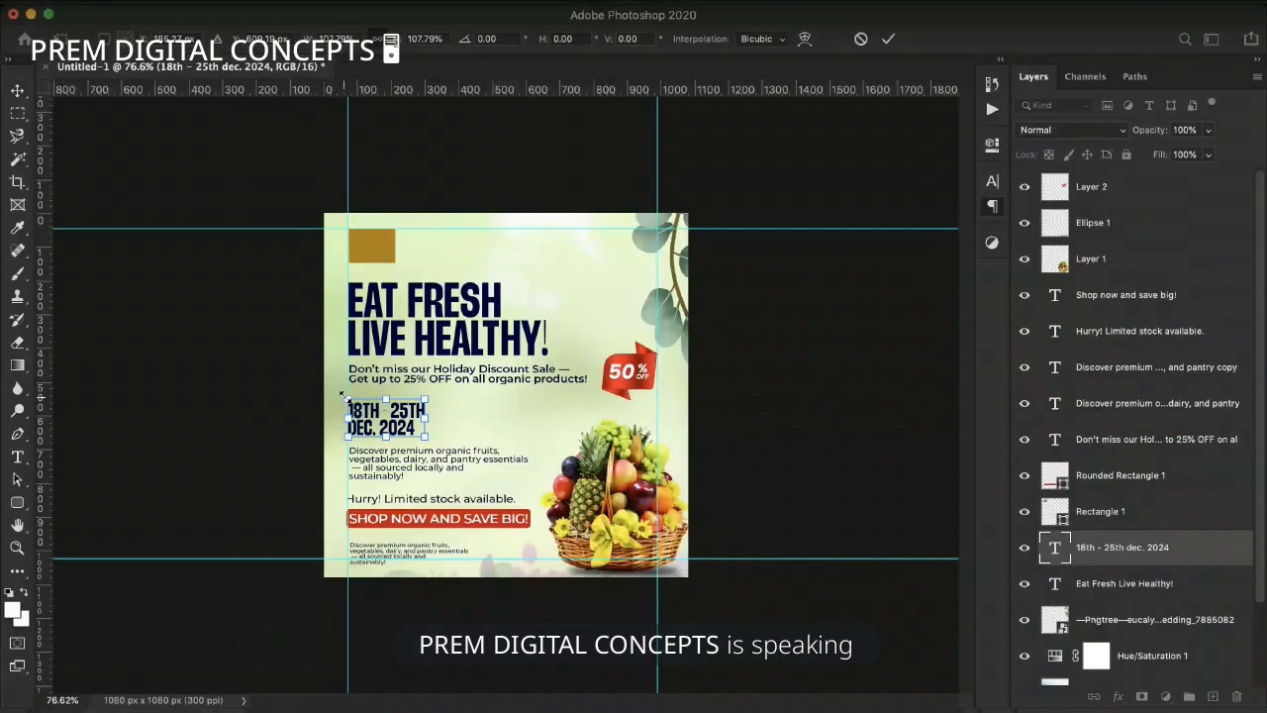
# Scale the date text to about 108% with its left edge on the left margin guide.
pyautogui.press('Return')
pyautogui.click(289, 398)
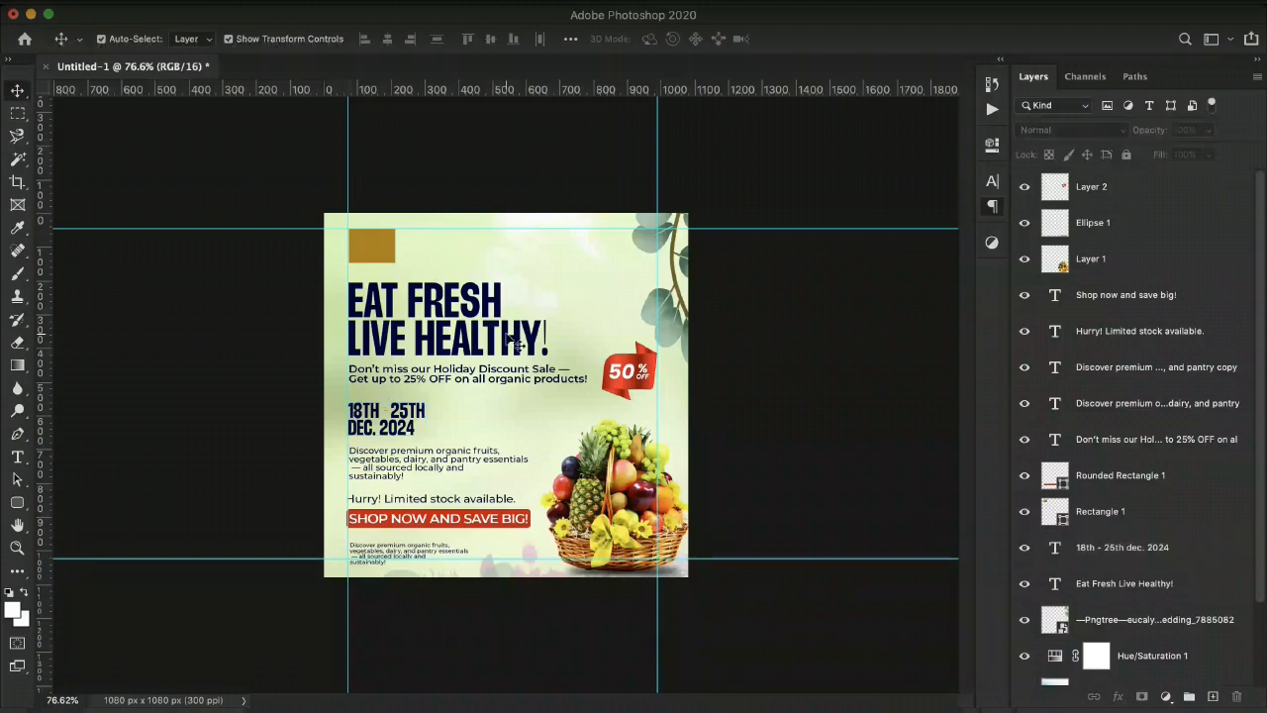
pyautogui.click(419, 431)
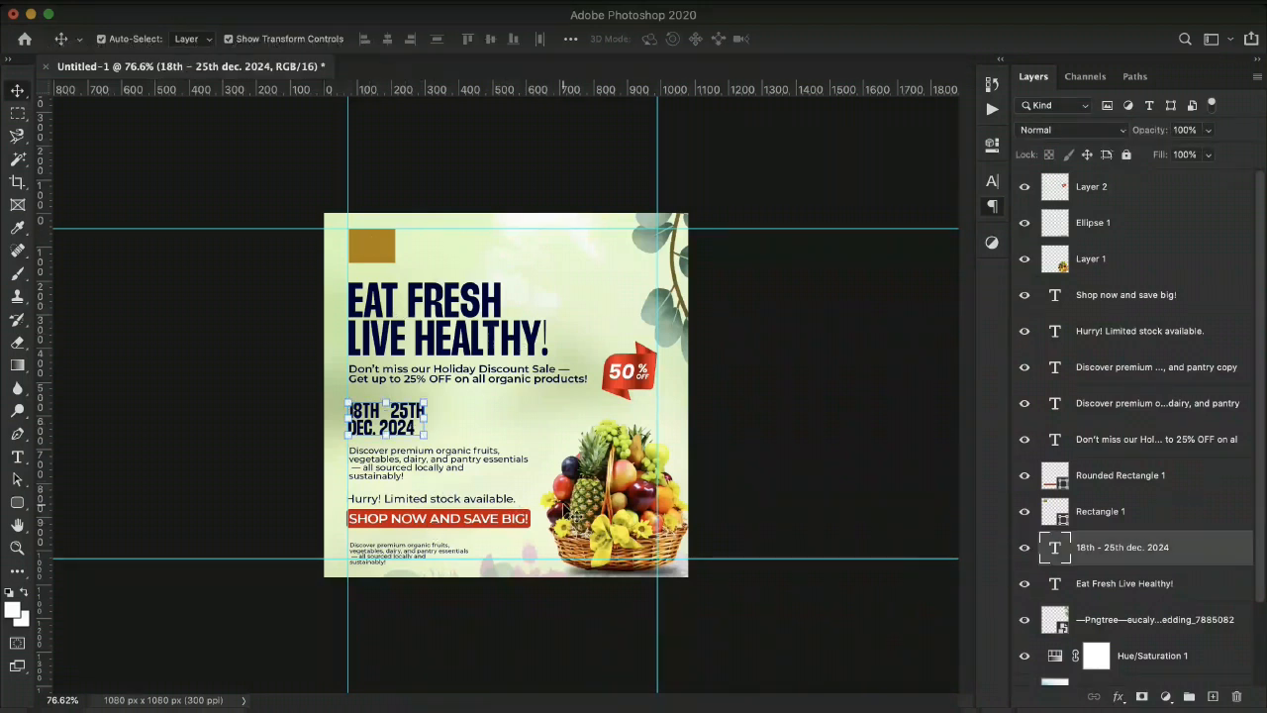
pyautogui.click(173, 481)
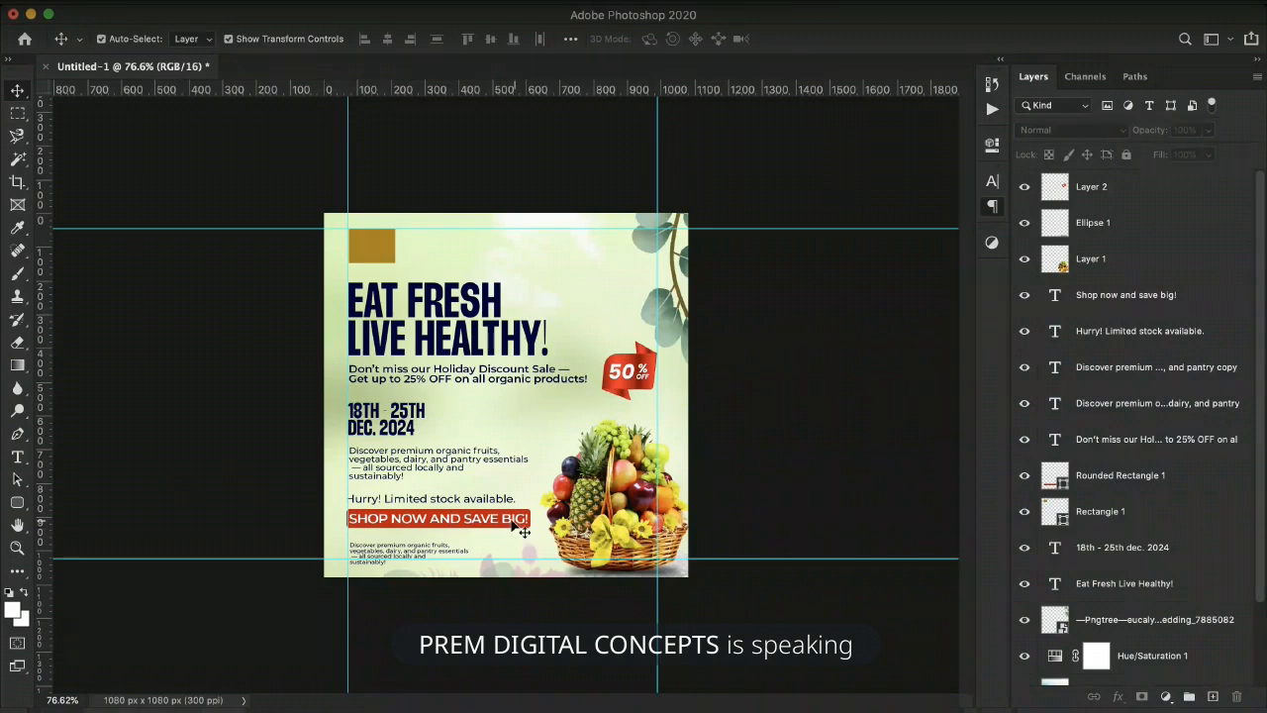
# Set the "Hurry! Limited stock available." line in a bolder font weight.
pyautogui.click(486, 502)
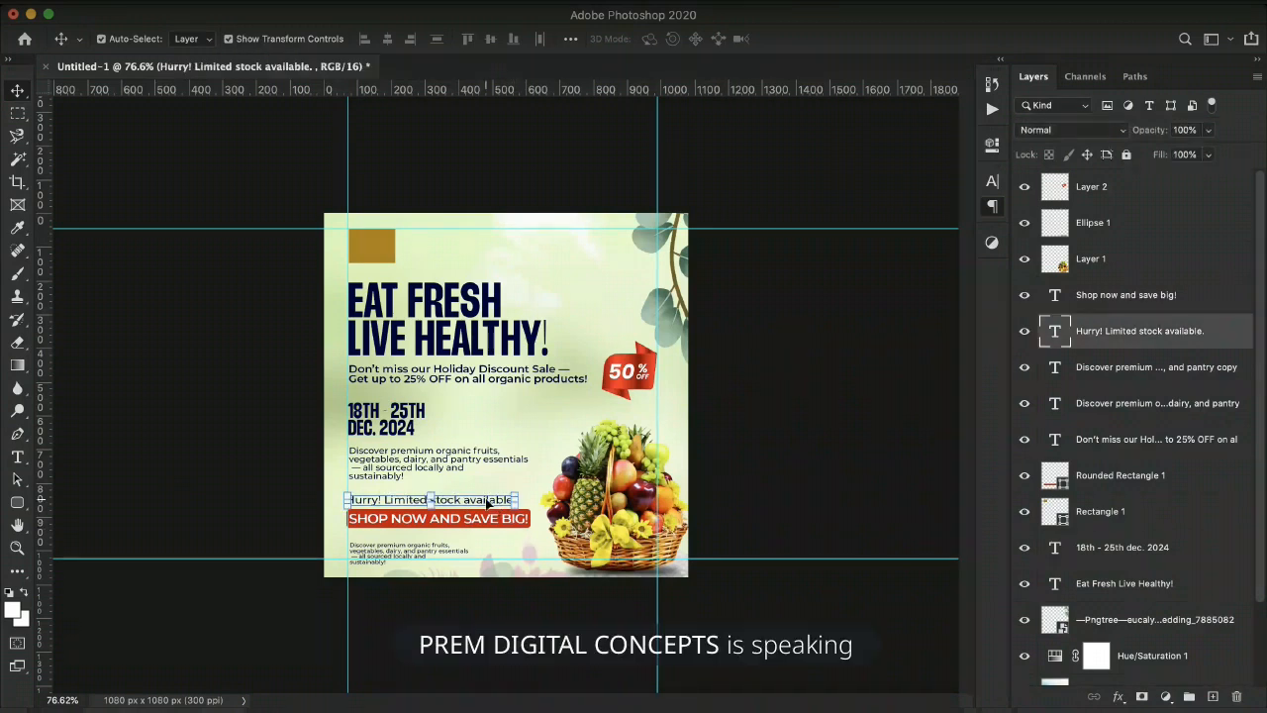
pyautogui.click(809, 180)
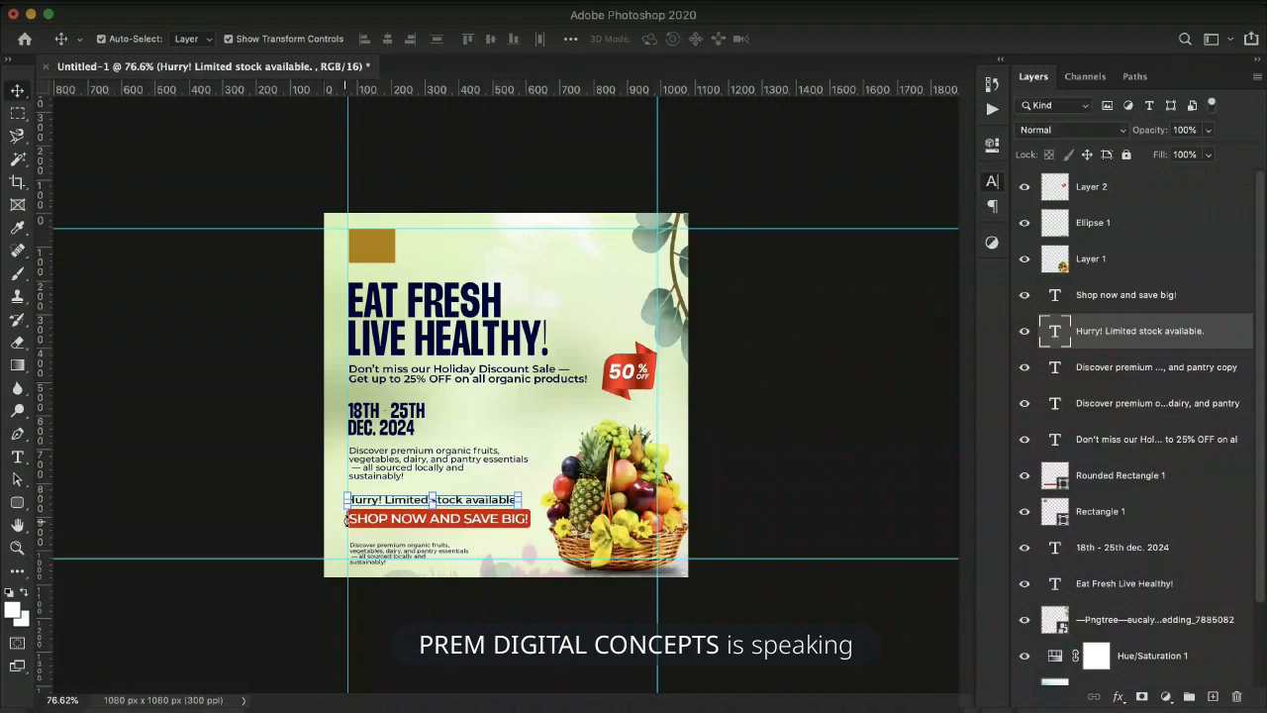
pyautogui.click(456, 444)
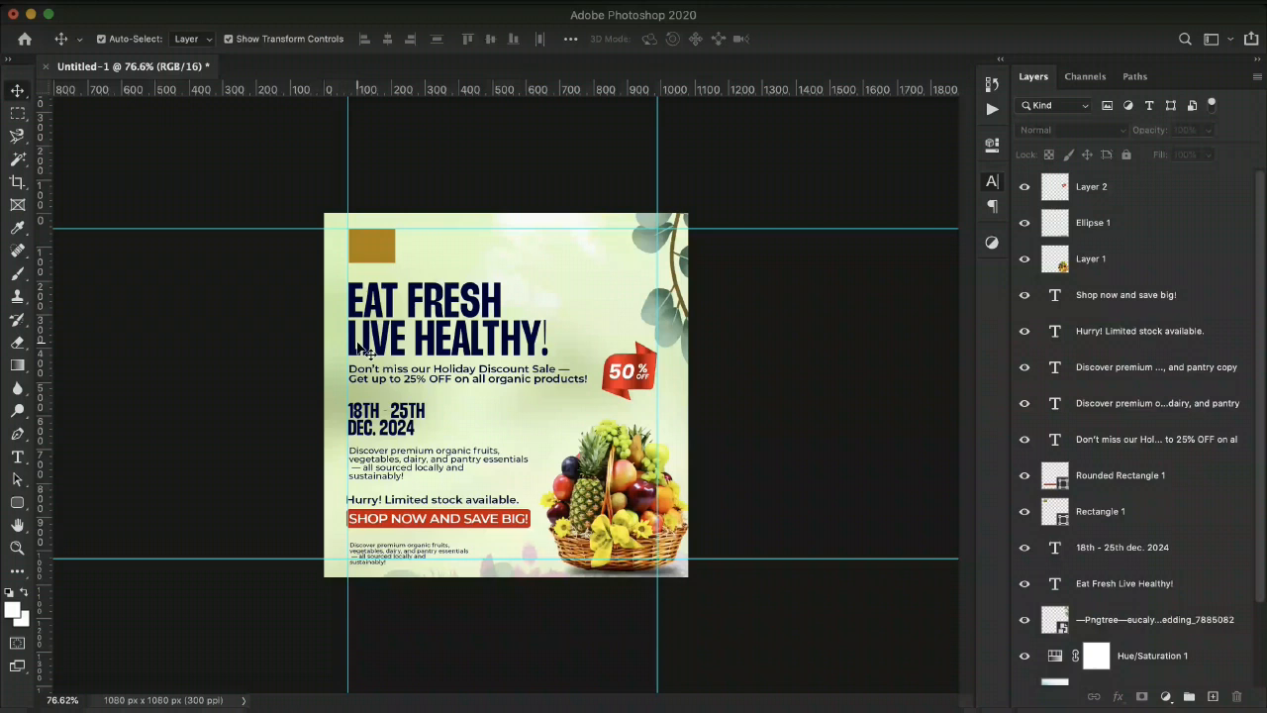
# Nudge the date text up slightly to even out its spacing between the discount line and the description.
pyautogui.press('Up')
pyautogui.press('Up')
pyautogui.press('Up')
pyautogui.press('Up')
pyautogui.press('Return')
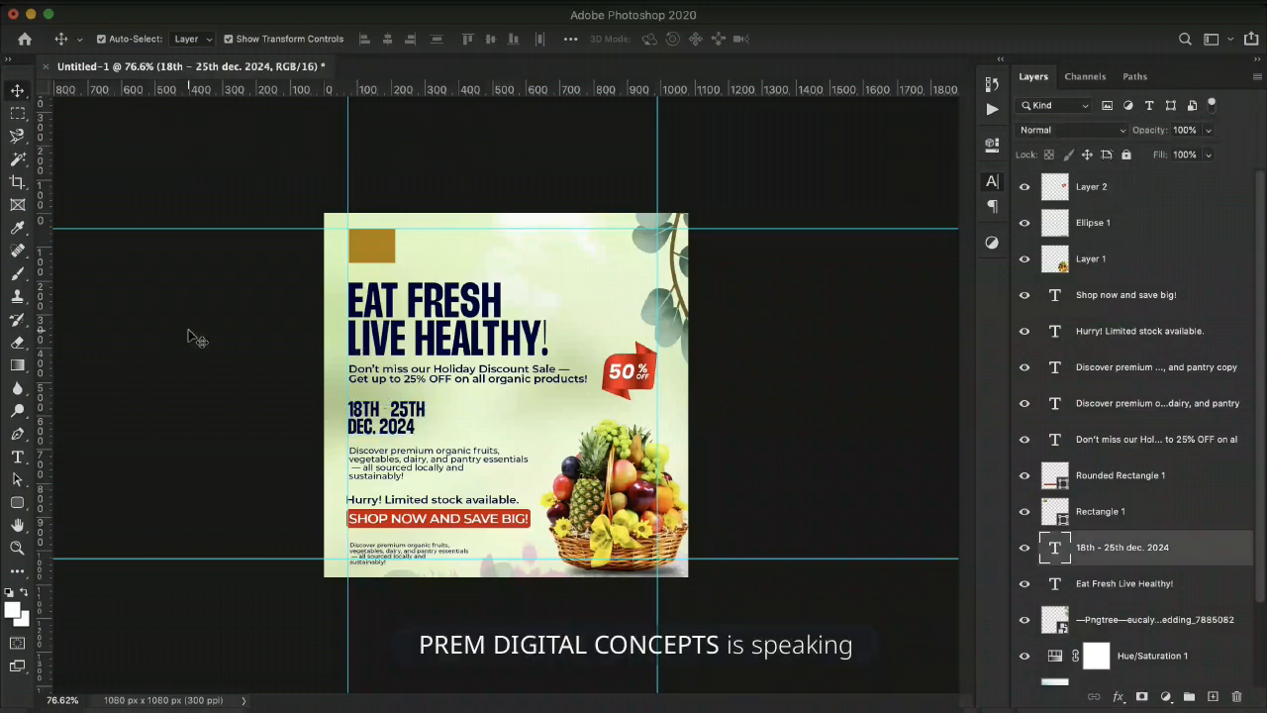
pyautogui.click(195, 339)
# Try the "Eat Fresh Live Healthy!" headline in a wide techno-style font, scaled down to about 51% to fit the poster width.
pyautogui.click(361, 303)
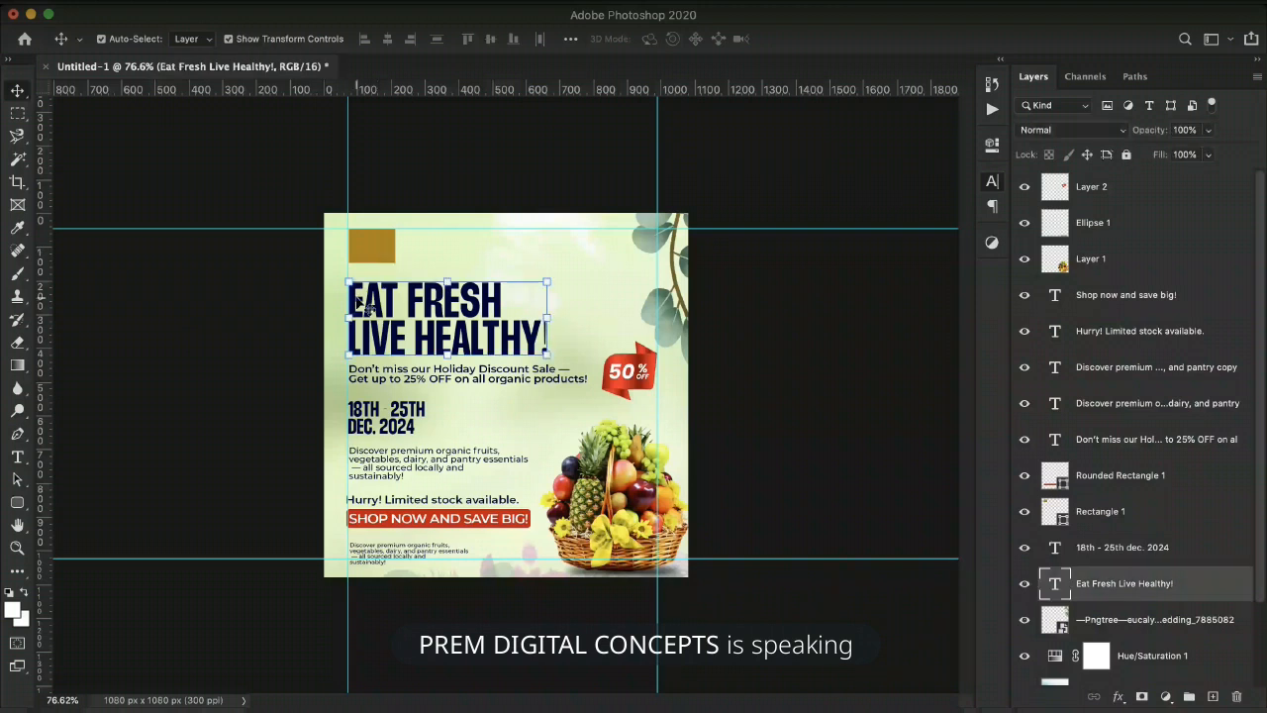
pyautogui.click(252, 351)
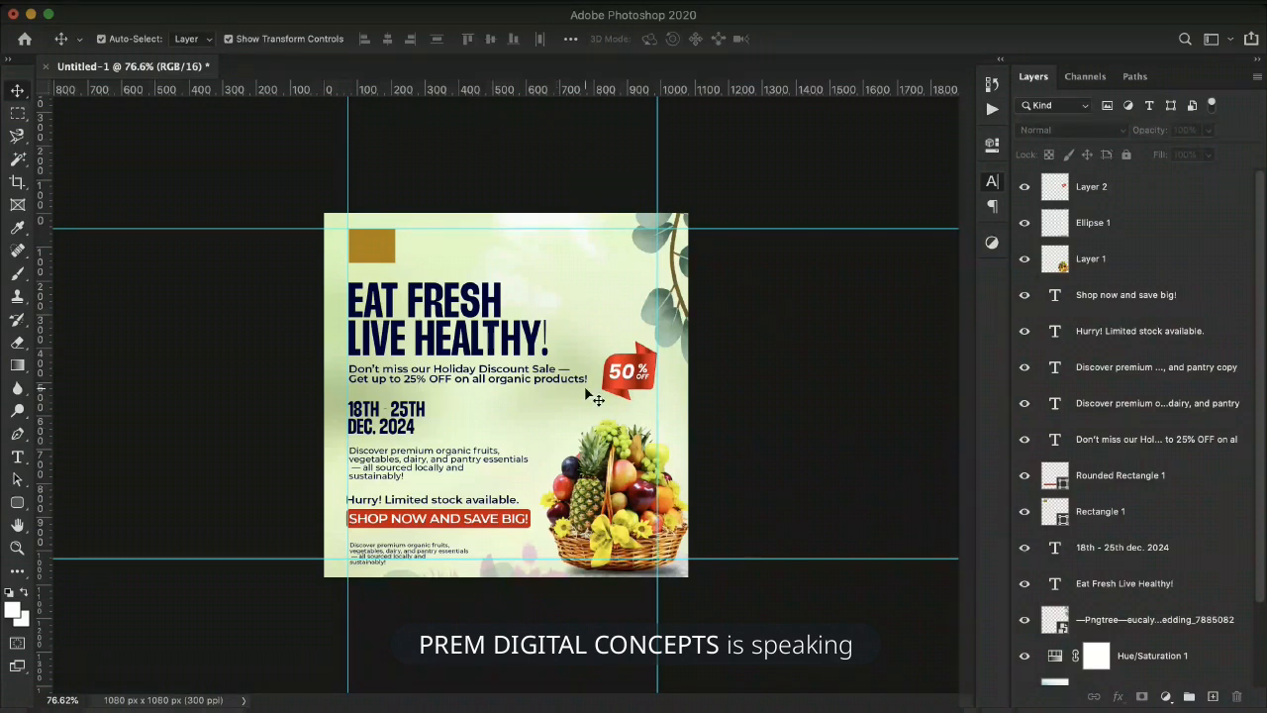
pyautogui.click(454, 301)
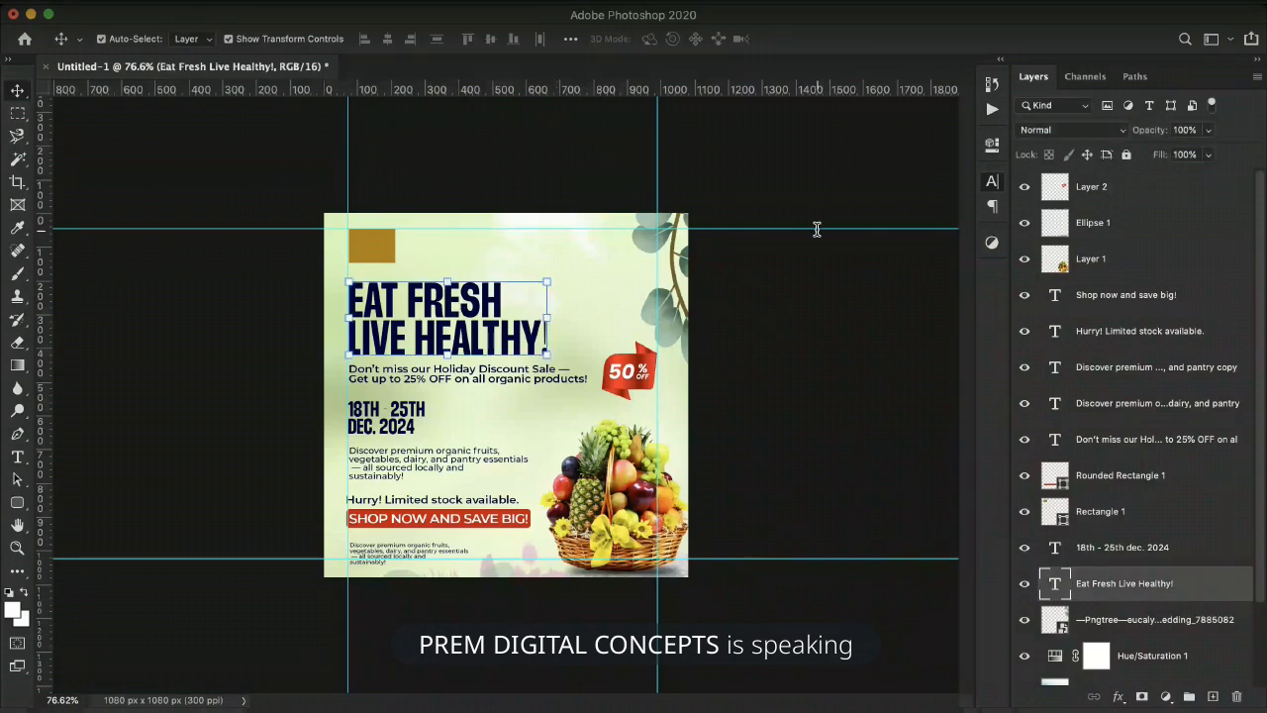
pyautogui.click(881, 207)
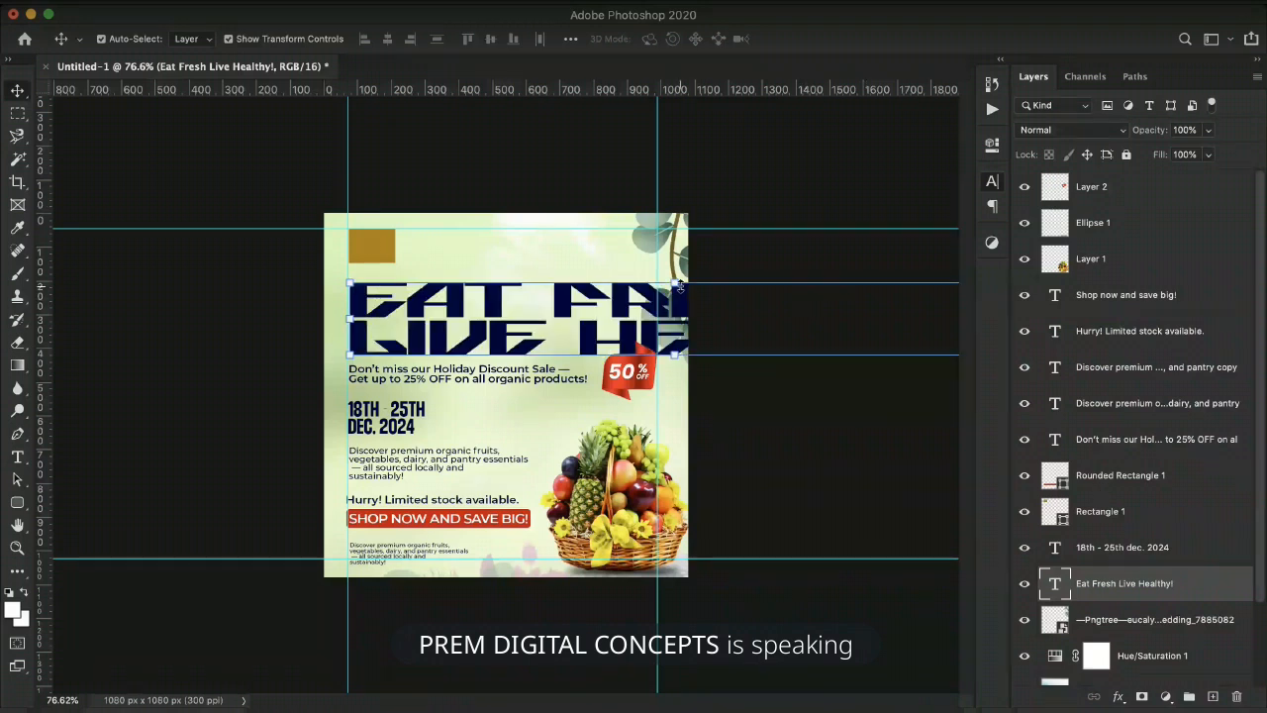
pyautogui.moveTo(680, 287)
pyautogui.mouseDown()
pyautogui.moveTo(655, 297)
pyautogui.moveTo(673, 301)
pyautogui.moveTo(645, 297)
pyautogui.mouseUp()
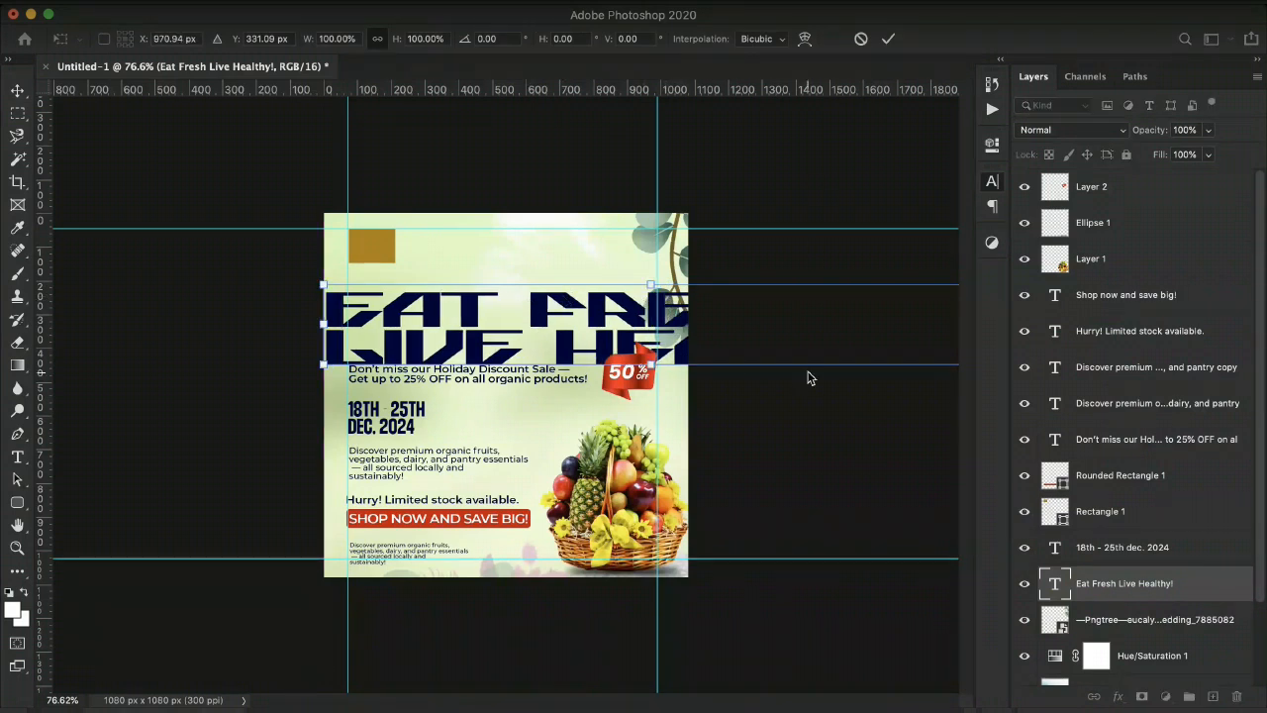
pyautogui.moveTo(651, 364); pyautogui.dragTo(424, 342)
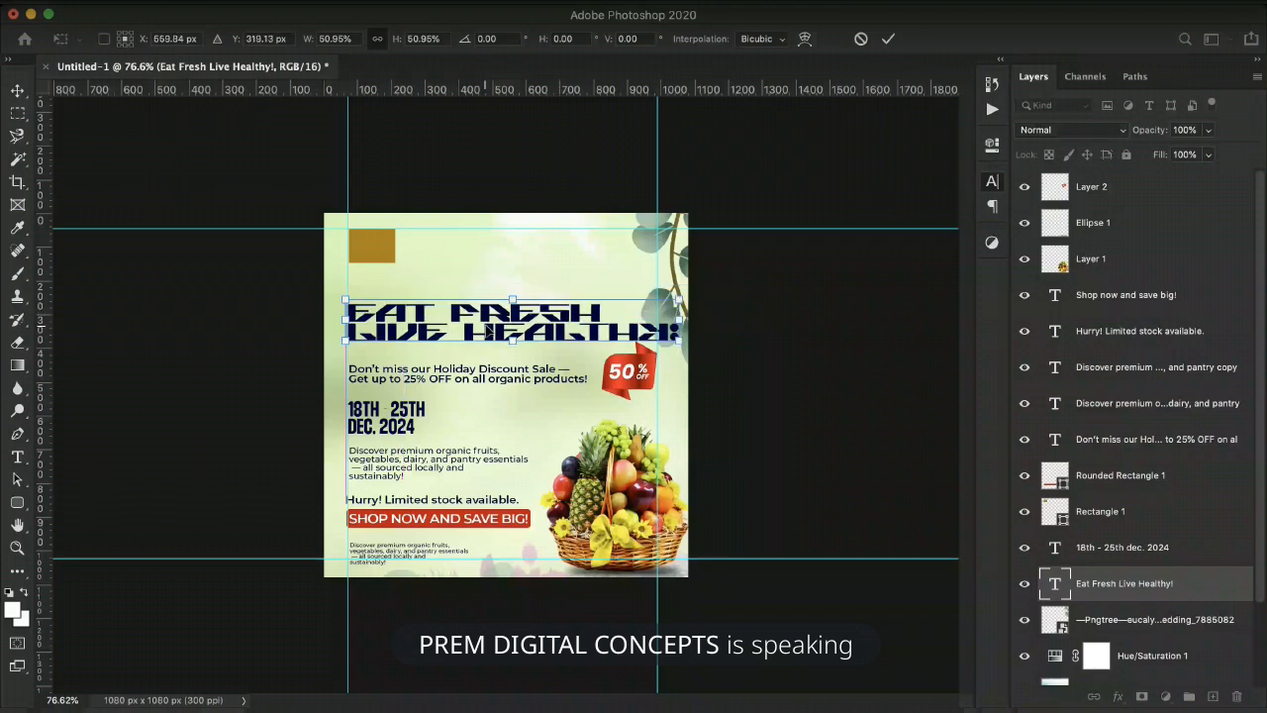
pyautogui.moveTo(676, 339); pyautogui.dragTo(584, 338)
pyautogui.press('Return')
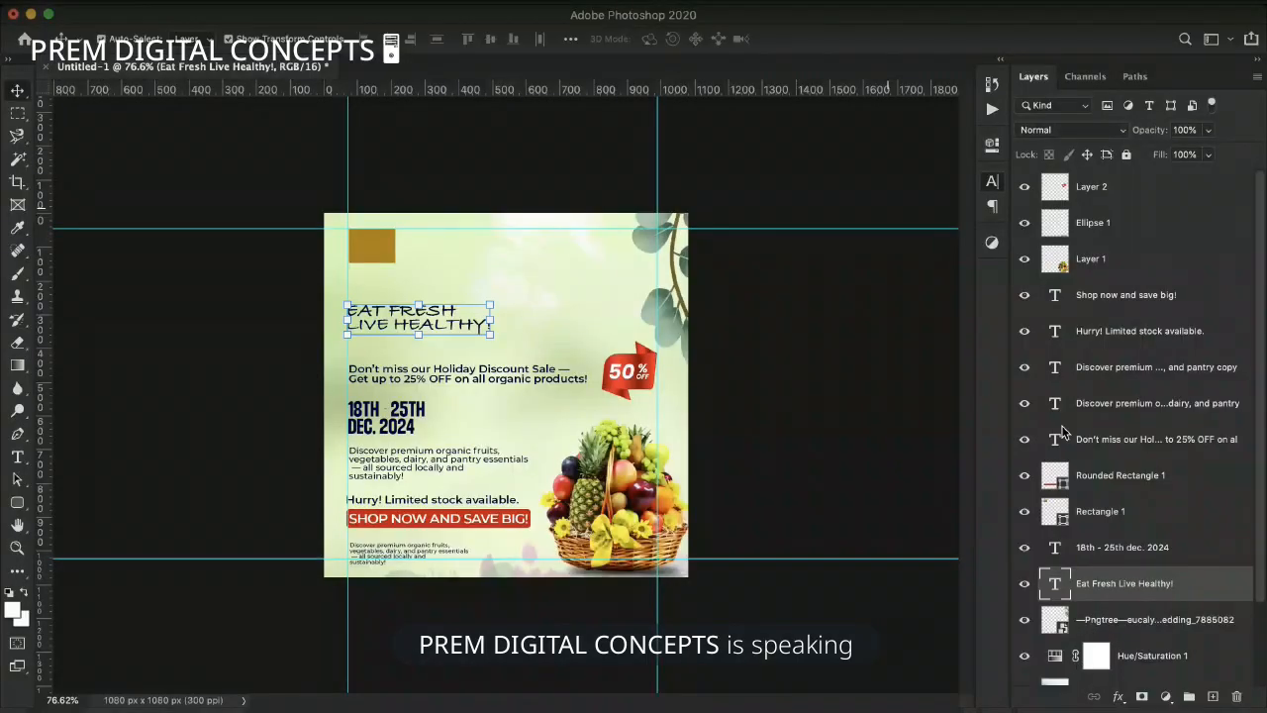
# Try the headline in a small-caps handwritten font enlarged to about 171%.
pyautogui.press('super+z')
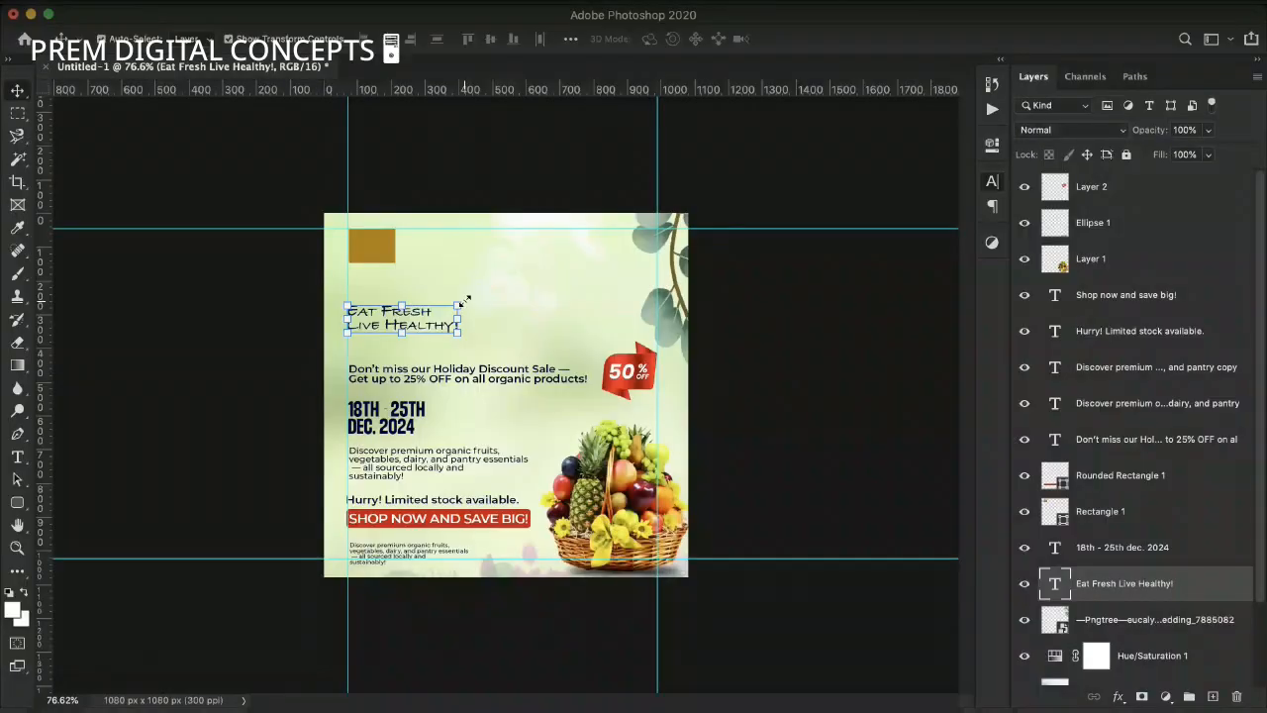
pyautogui.click(453, 301)
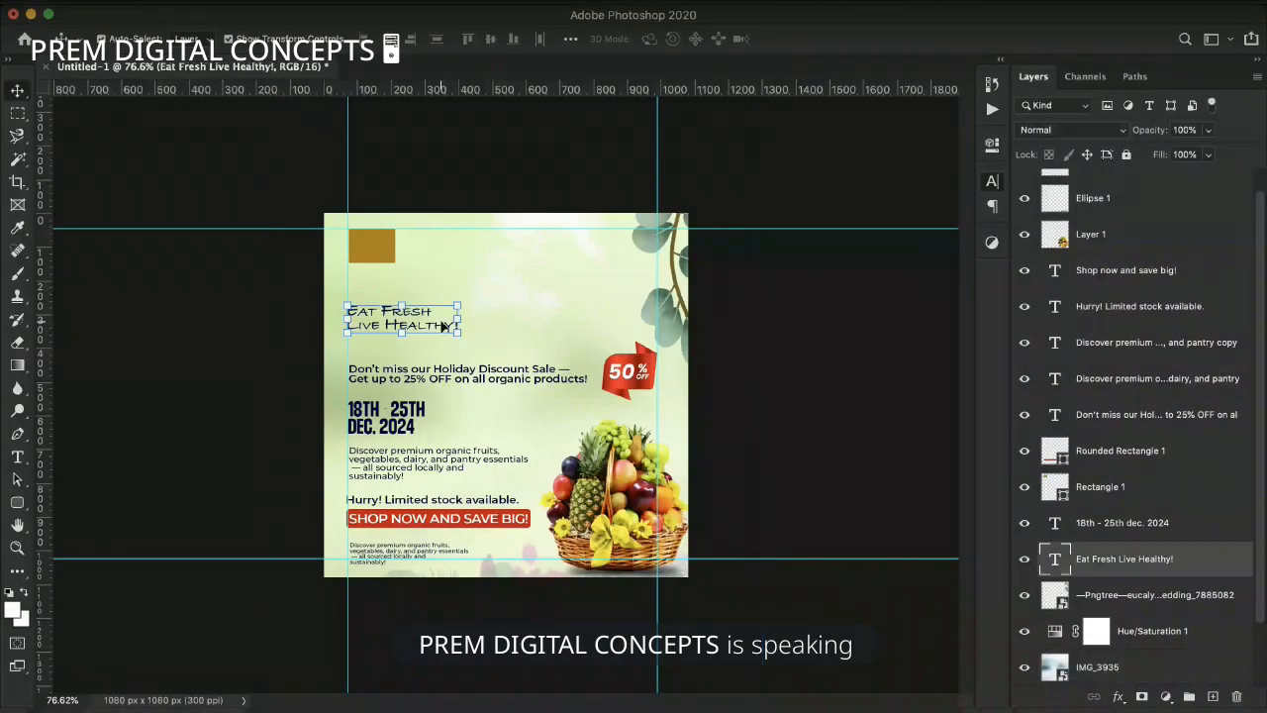
pyautogui.moveTo(460, 332); pyautogui.dragTo(539, 361)
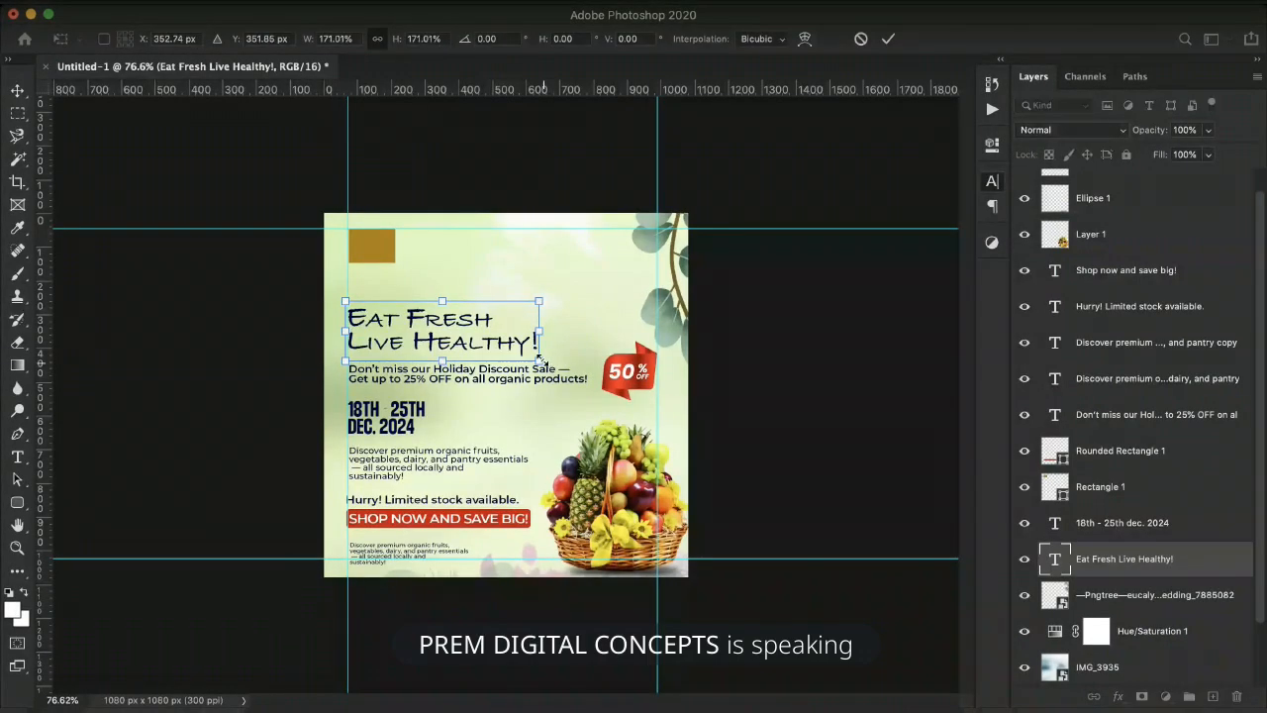
pyautogui.press('Escape')
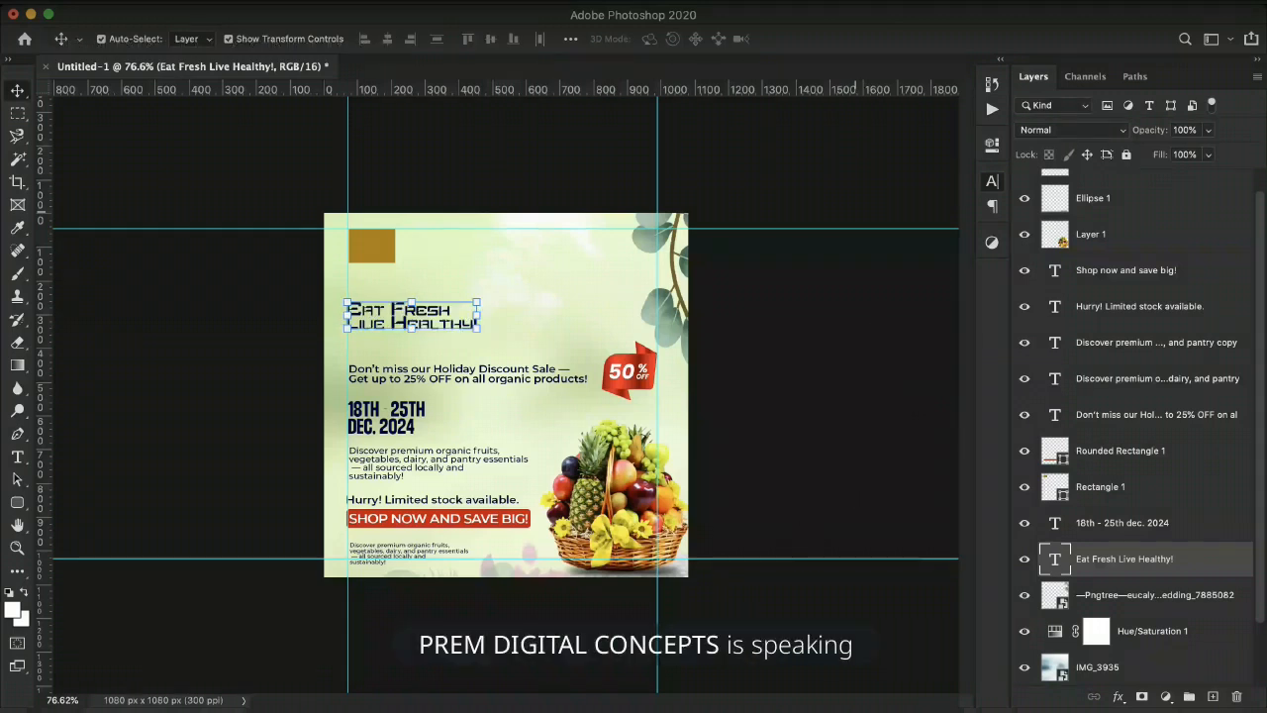
# Try the headline in the condensed display font again, enlarged to about 215% and set in all caps.
pyautogui.press('Down')
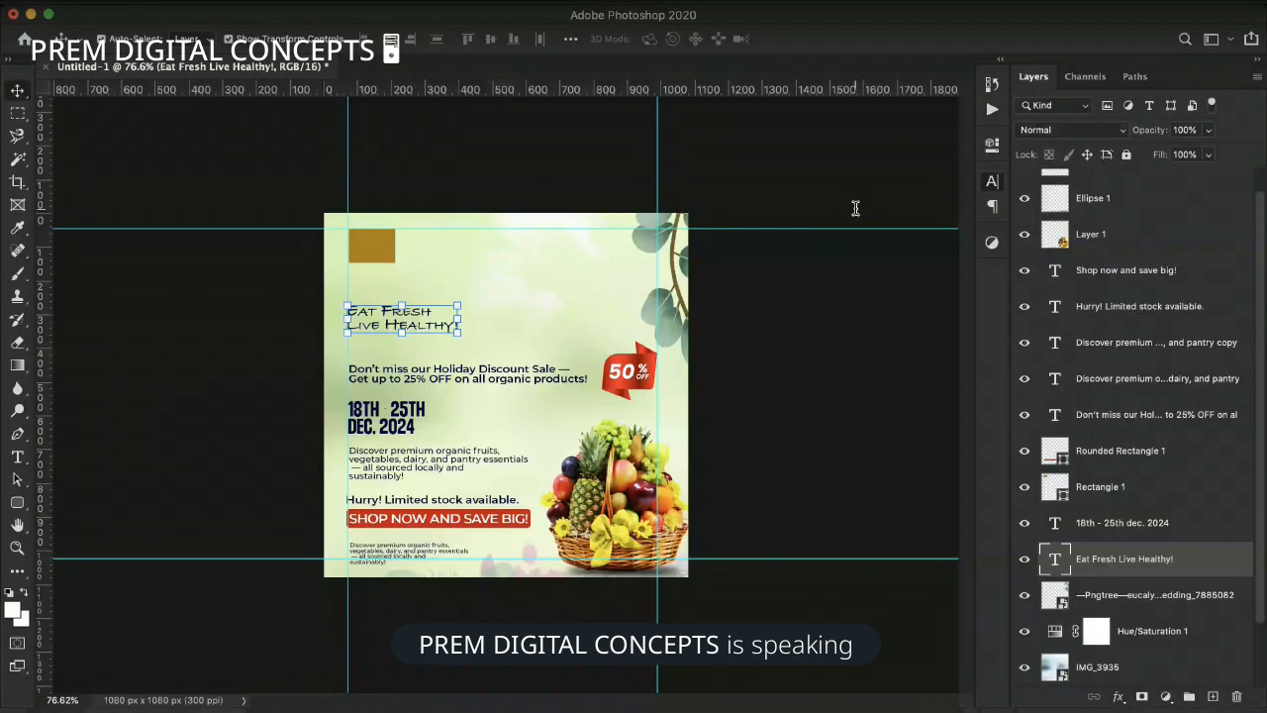
pyautogui.click(488, 241)
pyautogui.click(402, 327)
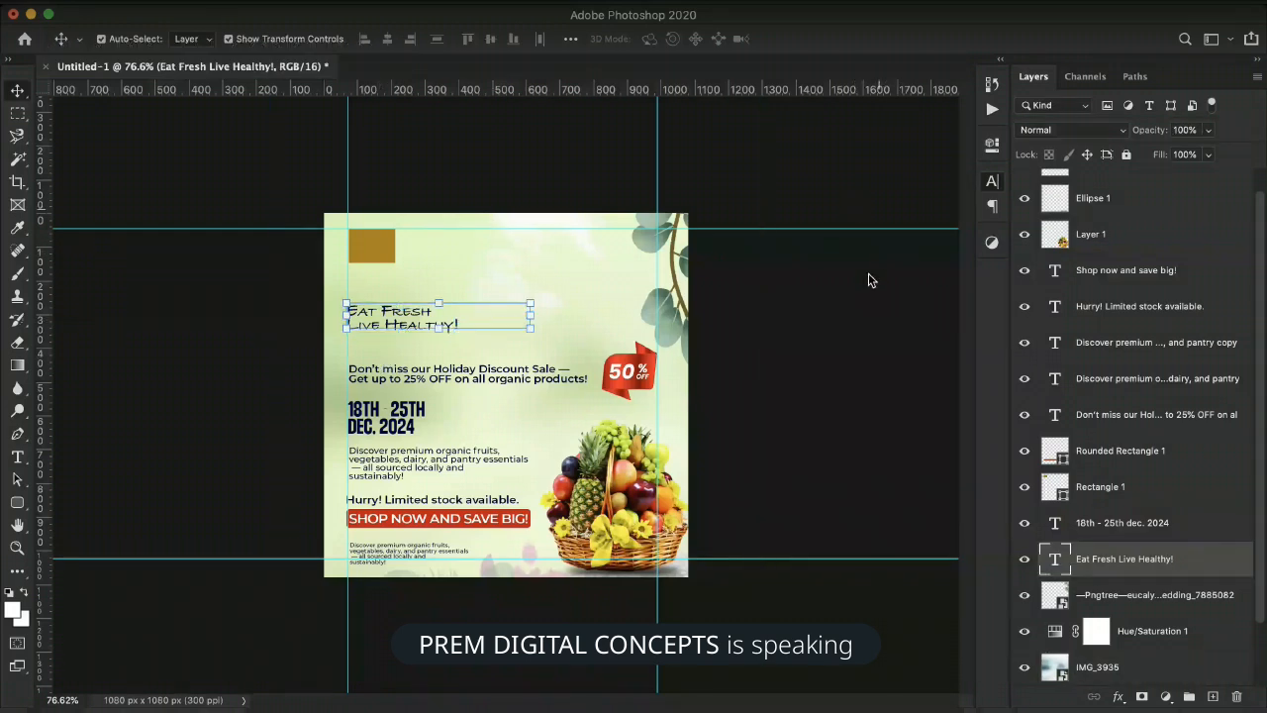
pyautogui.click(915, 300)
pyautogui.moveTo(400, 324)
pyautogui.mouseDown()
pyautogui.moveTo(502, 340)
pyautogui.moveTo(484, 330)
pyautogui.mouseUp()
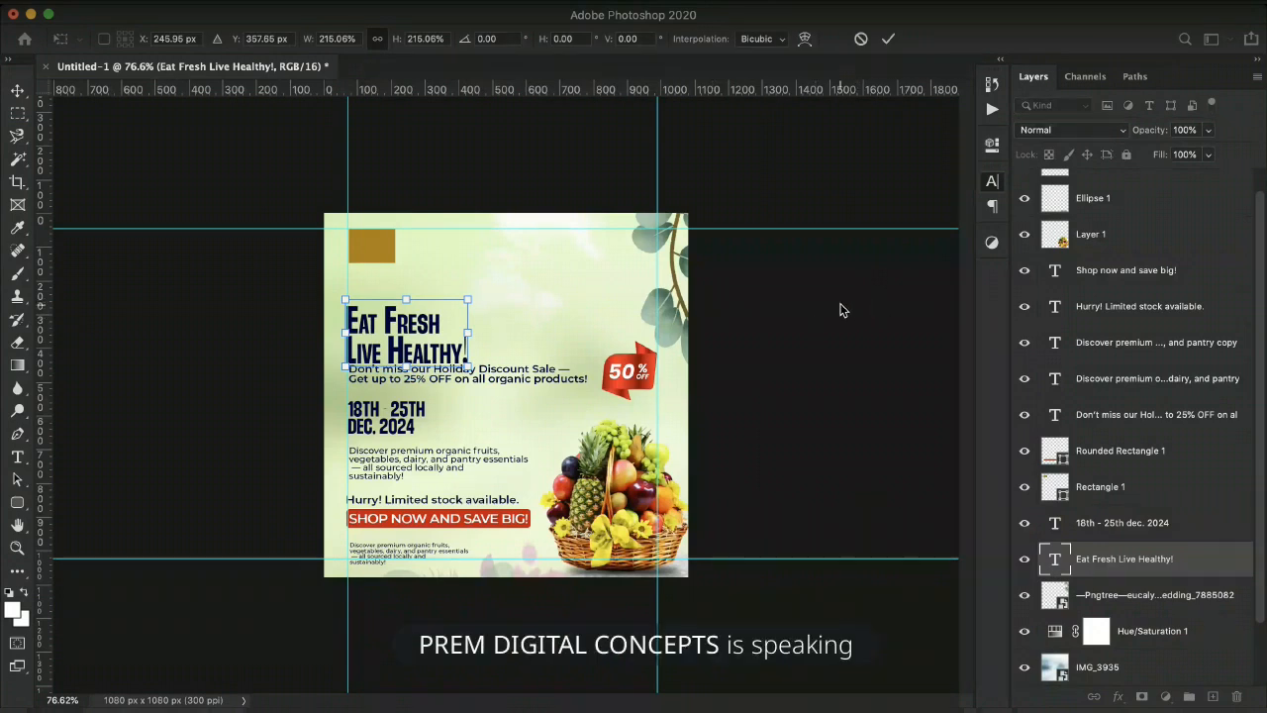
pyautogui.press('Return')
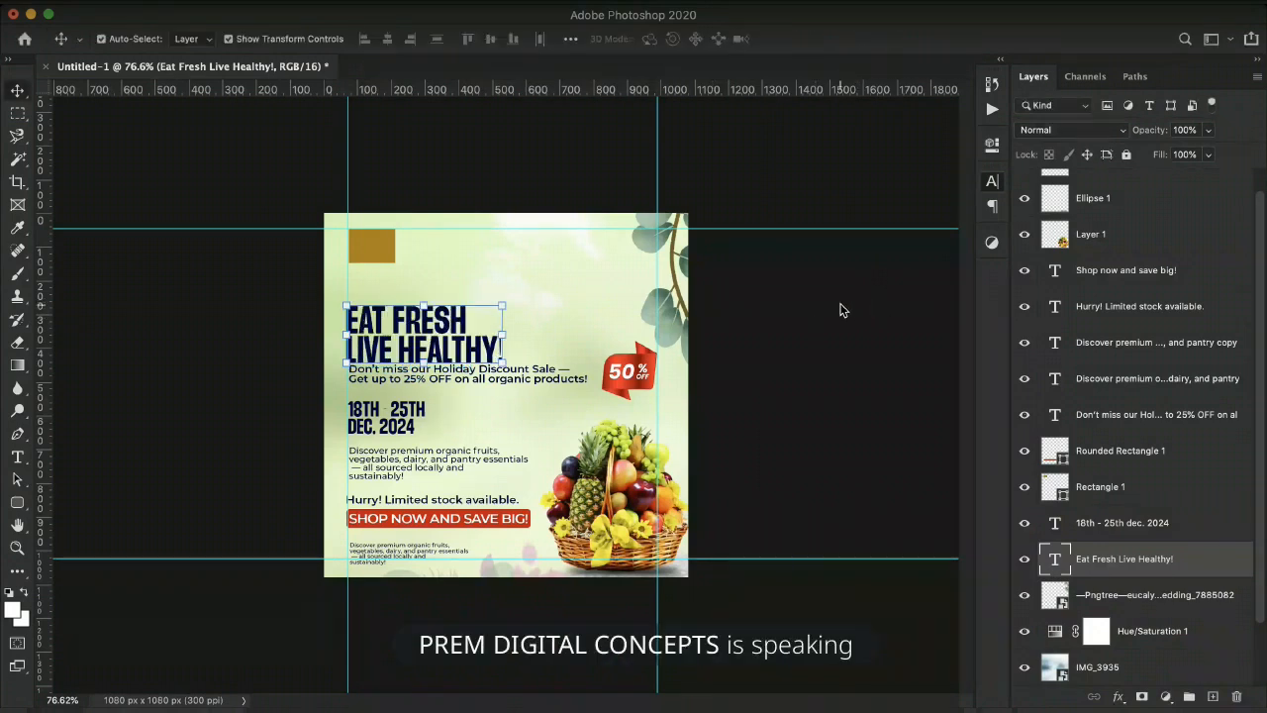
# Move the headline up slightly and scale it to about 122% above the discount line.
pyautogui.moveTo(443, 326); pyautogui.dragTo(443, 327)
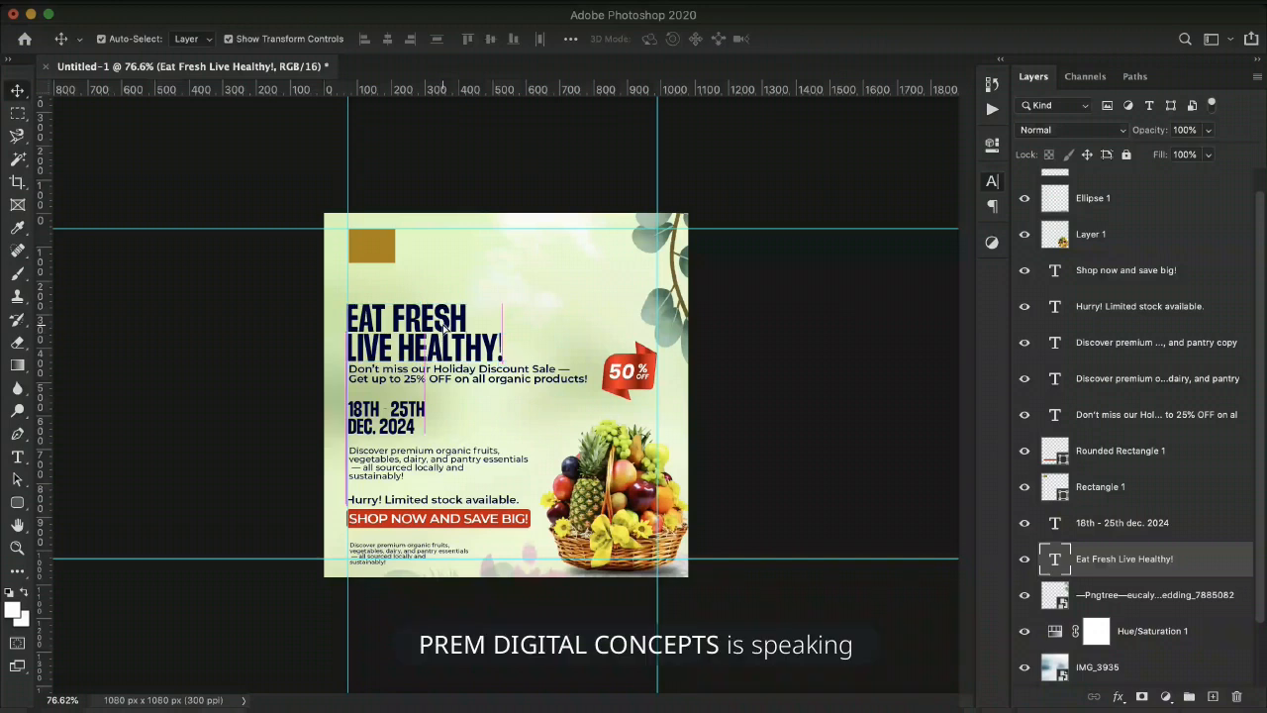
pyautogui.hotkey('ctrl', 't')
pyautogui.moveTo(505, 362)
pyautogui.mouseDown()
pyautogui.moveTo(552, 356)
pyautogui.moveTo(538, 352)
pyautogui.mouseUp()
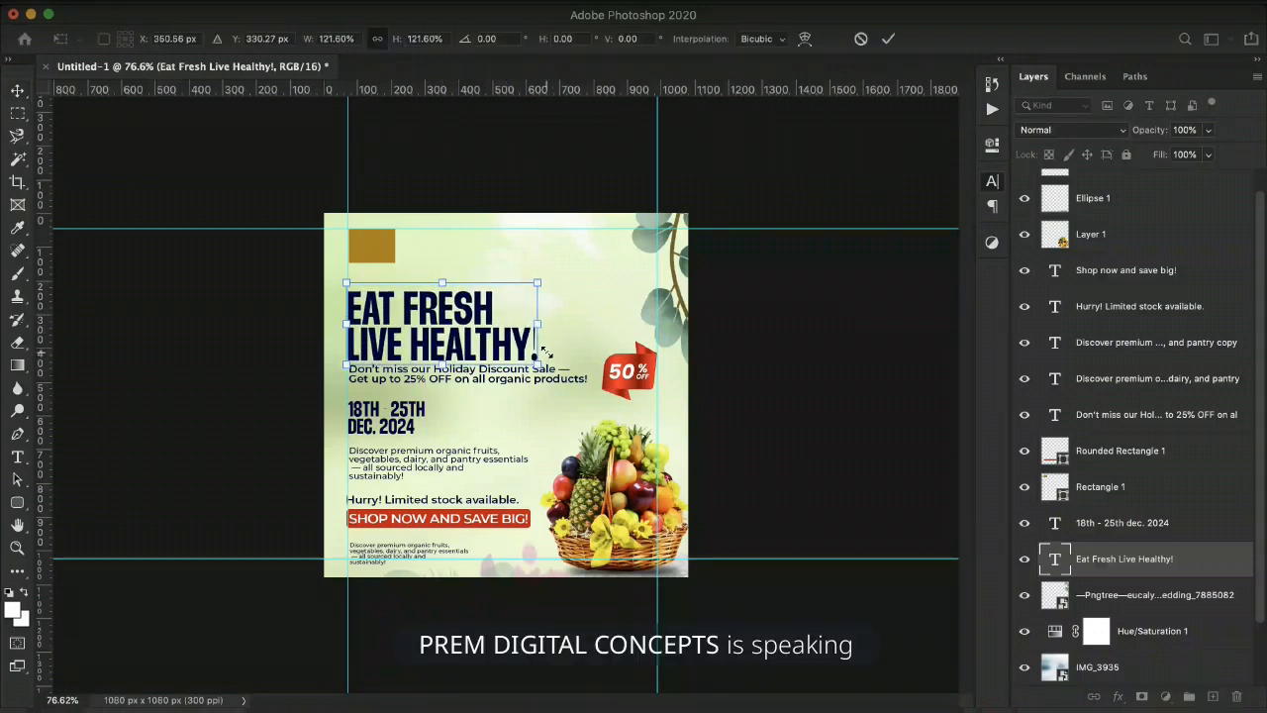
pyautogui.press('Return')
pyautogui.click(205, 293)
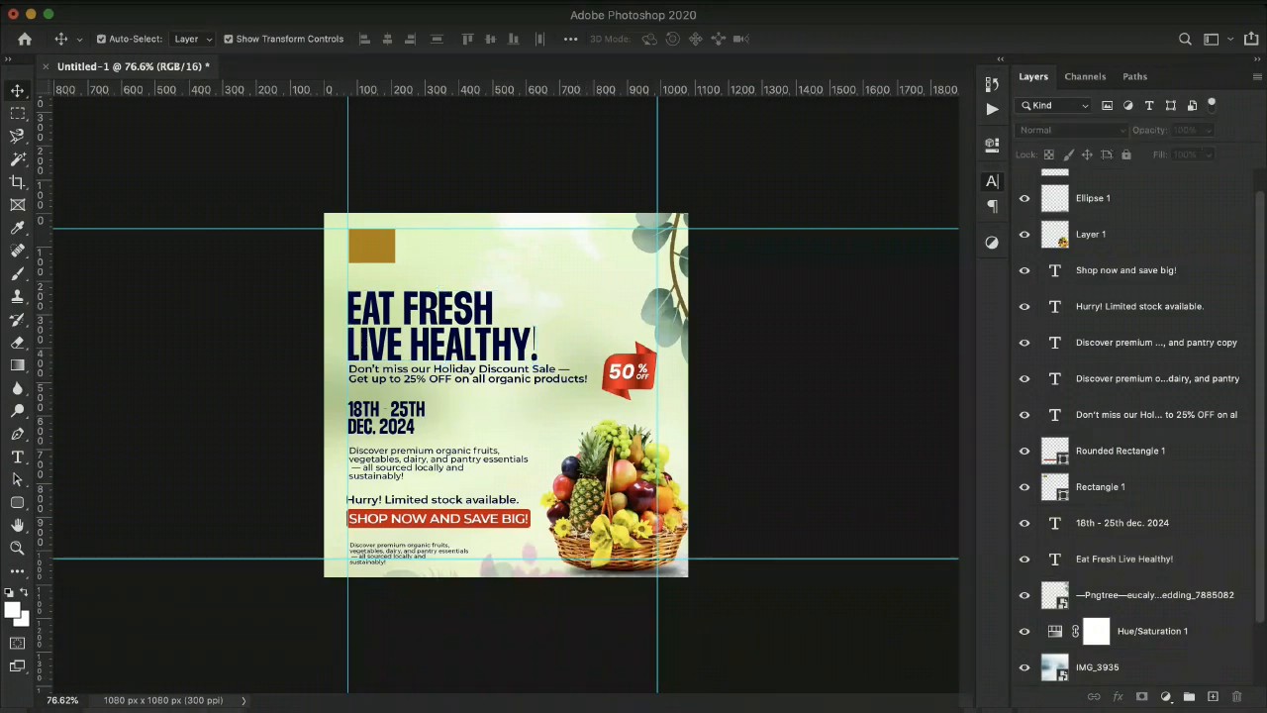
# Undo the headline's font and scaling trials back to the original large condensed all-caps version.
pyautogui.keyDown('super'); pyautogui.click(470, 338); pyautogui.keyUp('super')
pyautogui.press('super+z')
pyautogui.press('super+z')
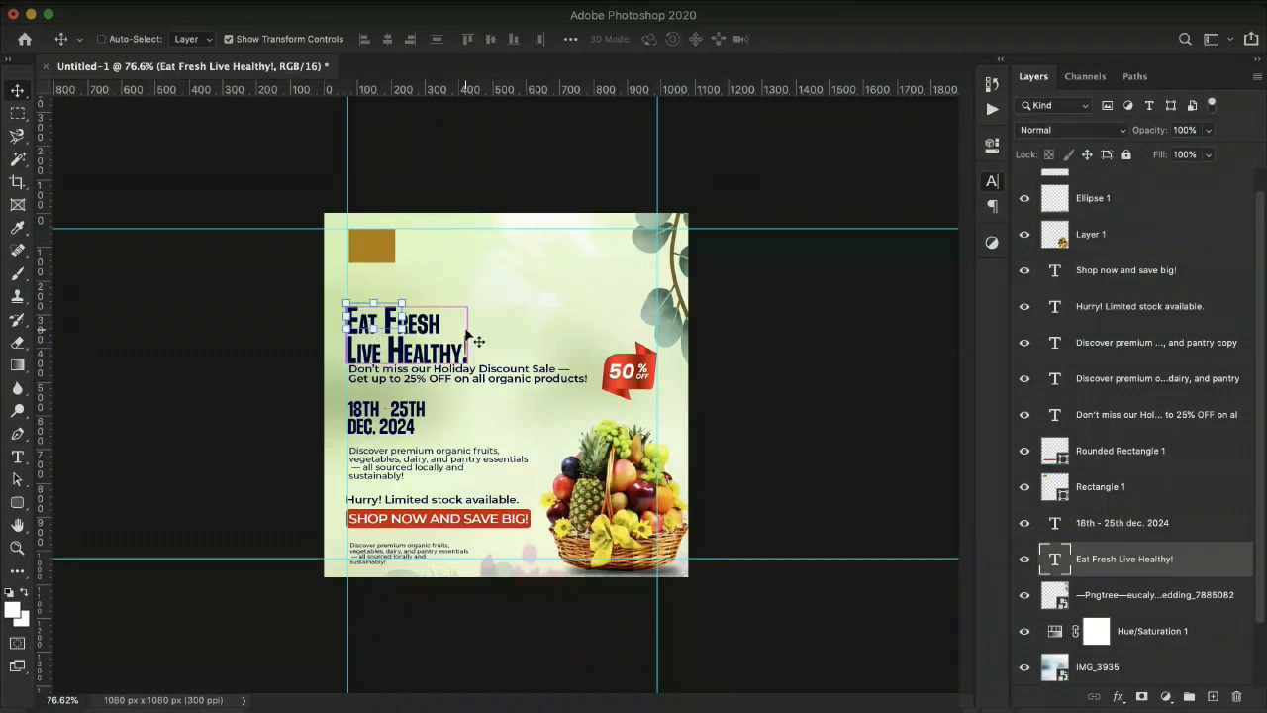
pyautogui.press('super+z')
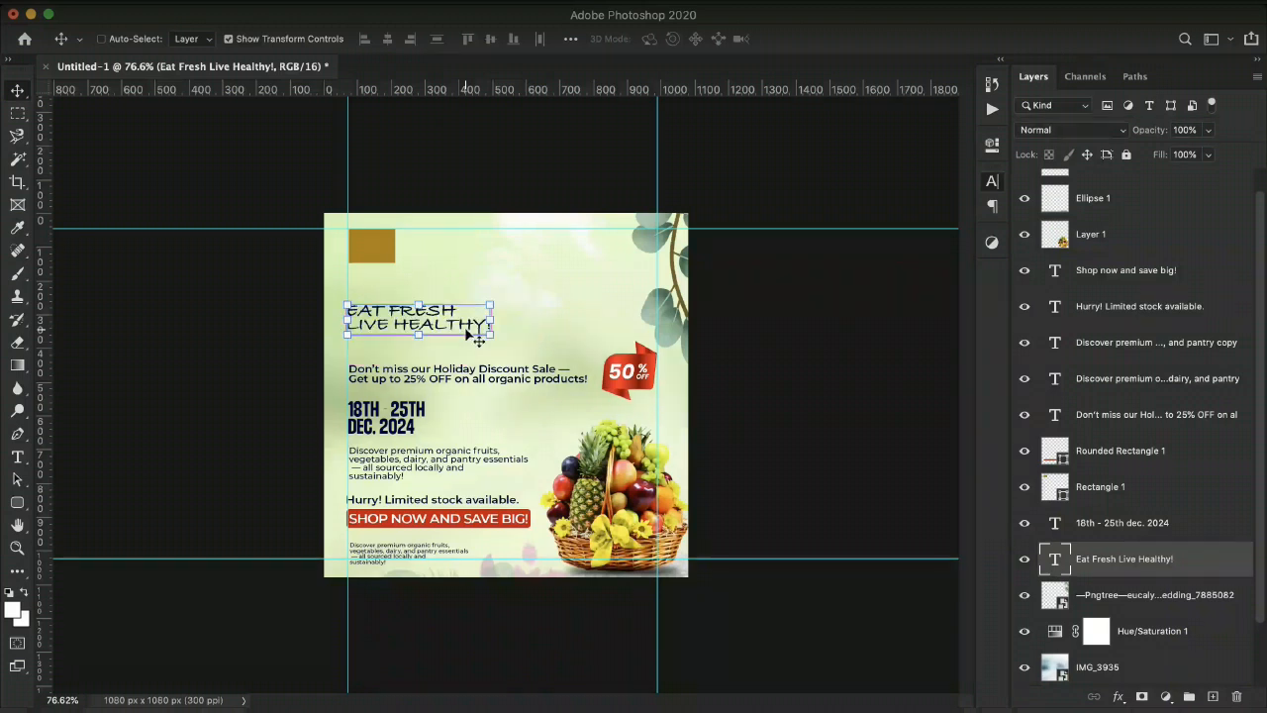
pyautogui.press('super+shift+z')
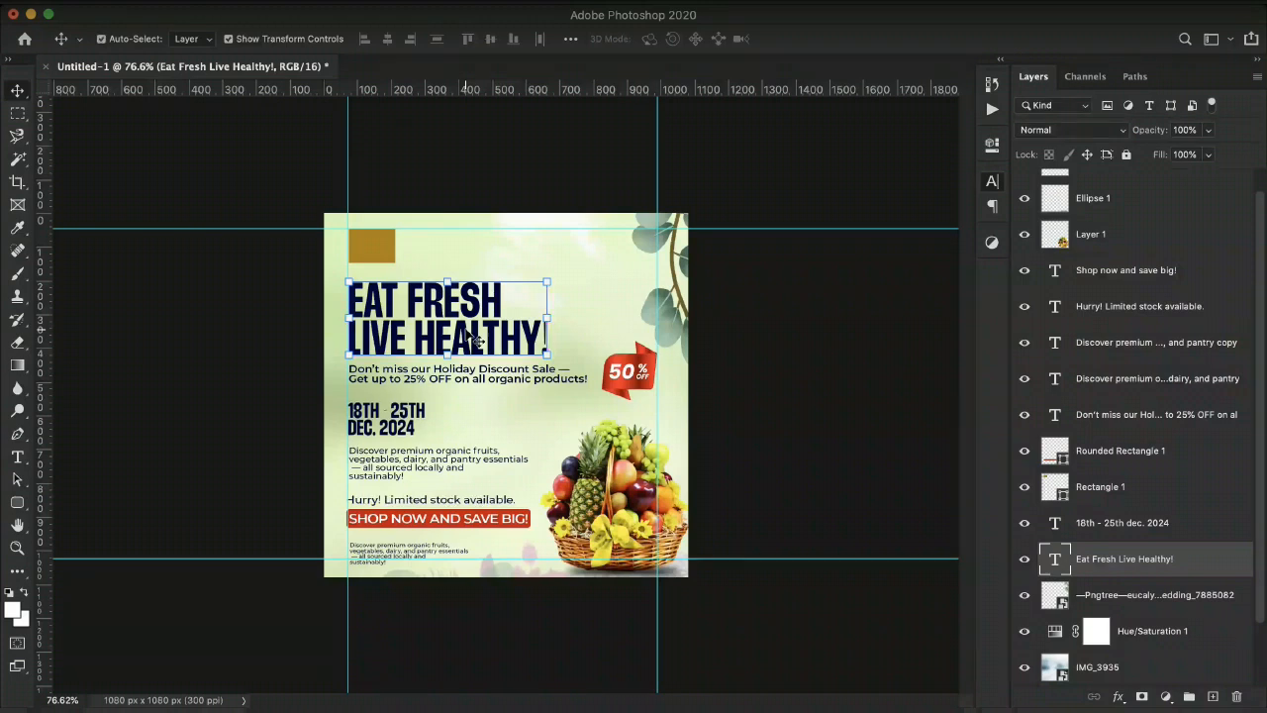
pyautogui.keyDown('super'); pyautogui.click(800, 423); pyautogui.keyUp('super')
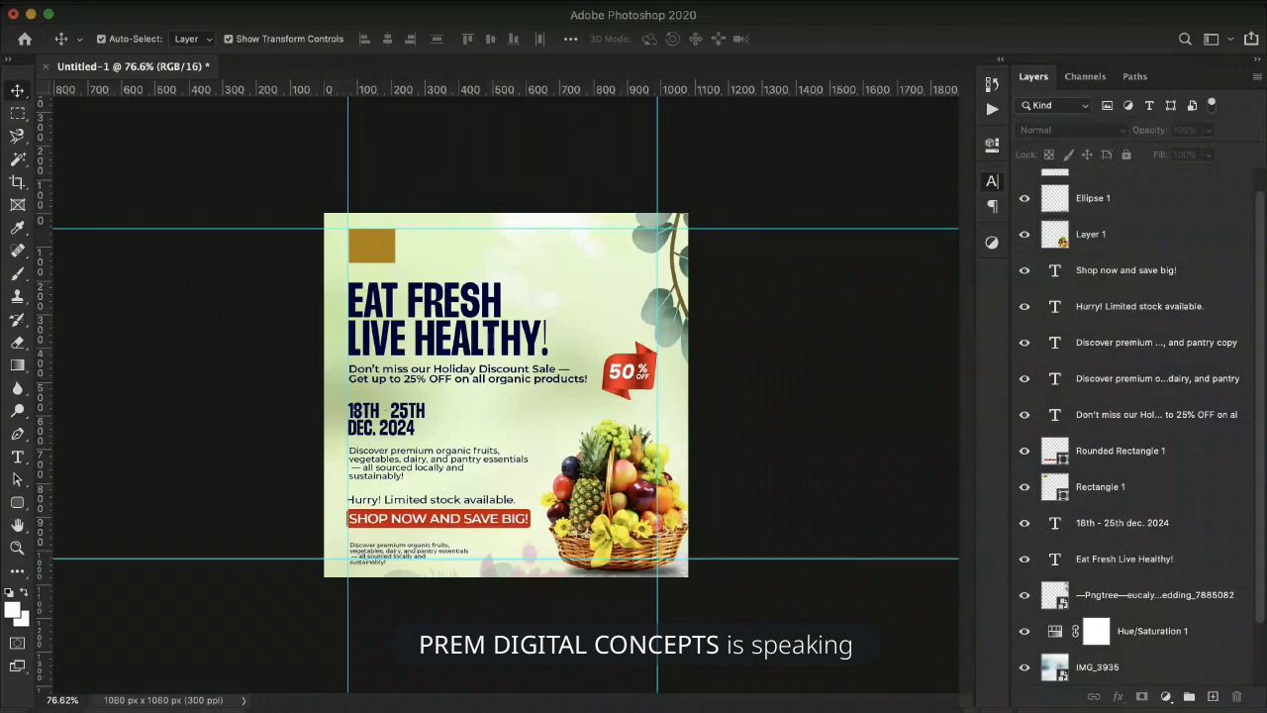
# Recolour the headline with an orange sampled from the fruit in the basket.
pyautogui.click(382, 234)
pyautogui.click(211, 500)
pyautogui.click(451, 324)
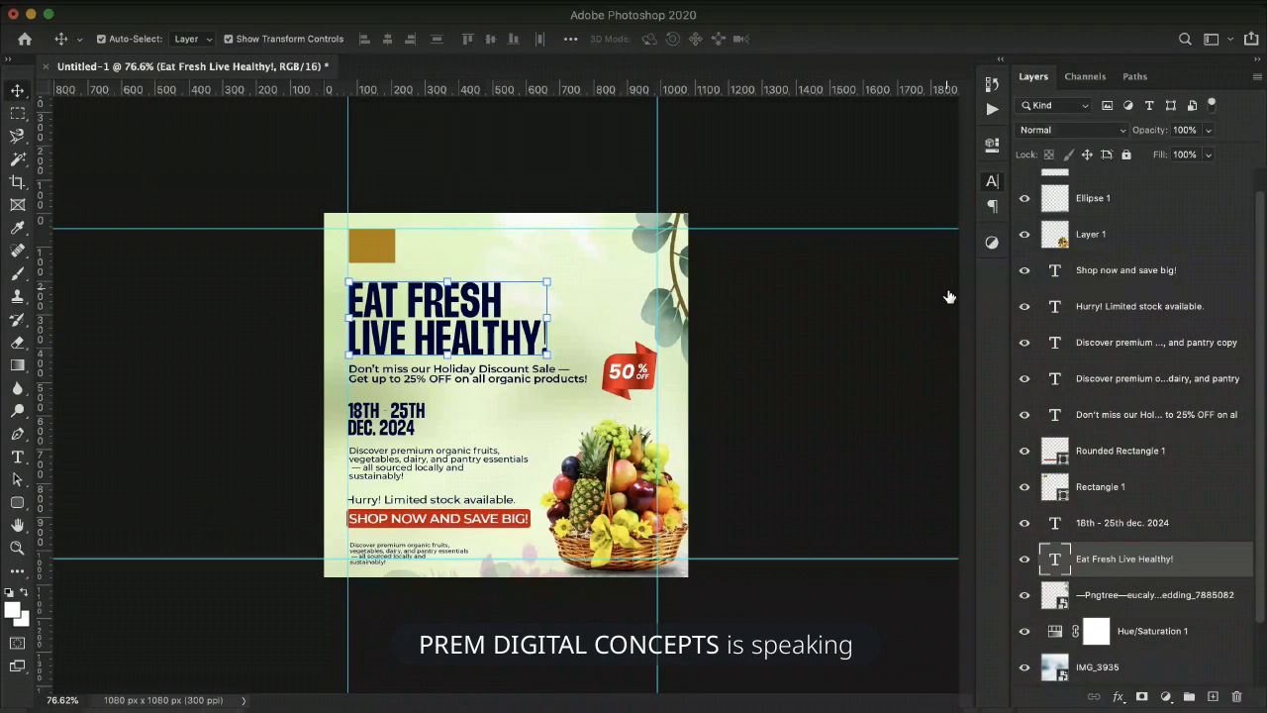
pyautogui.press('i')
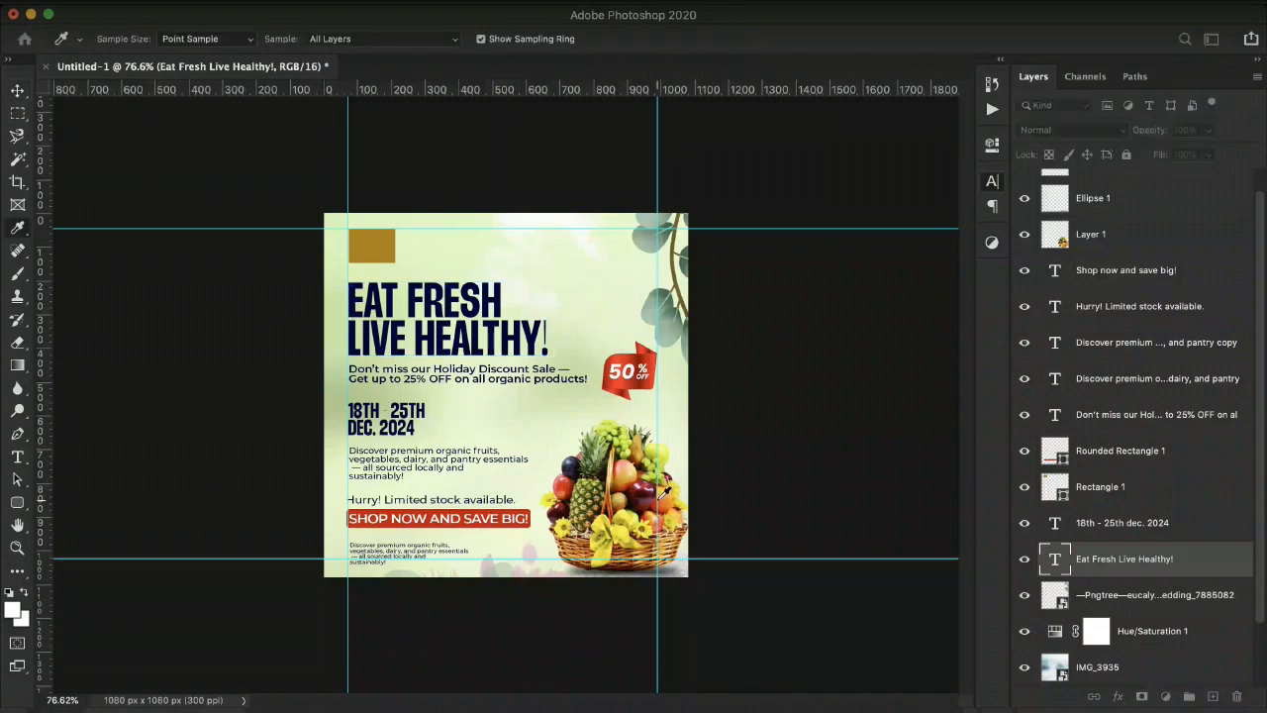
pyautogui.click(661, 498)
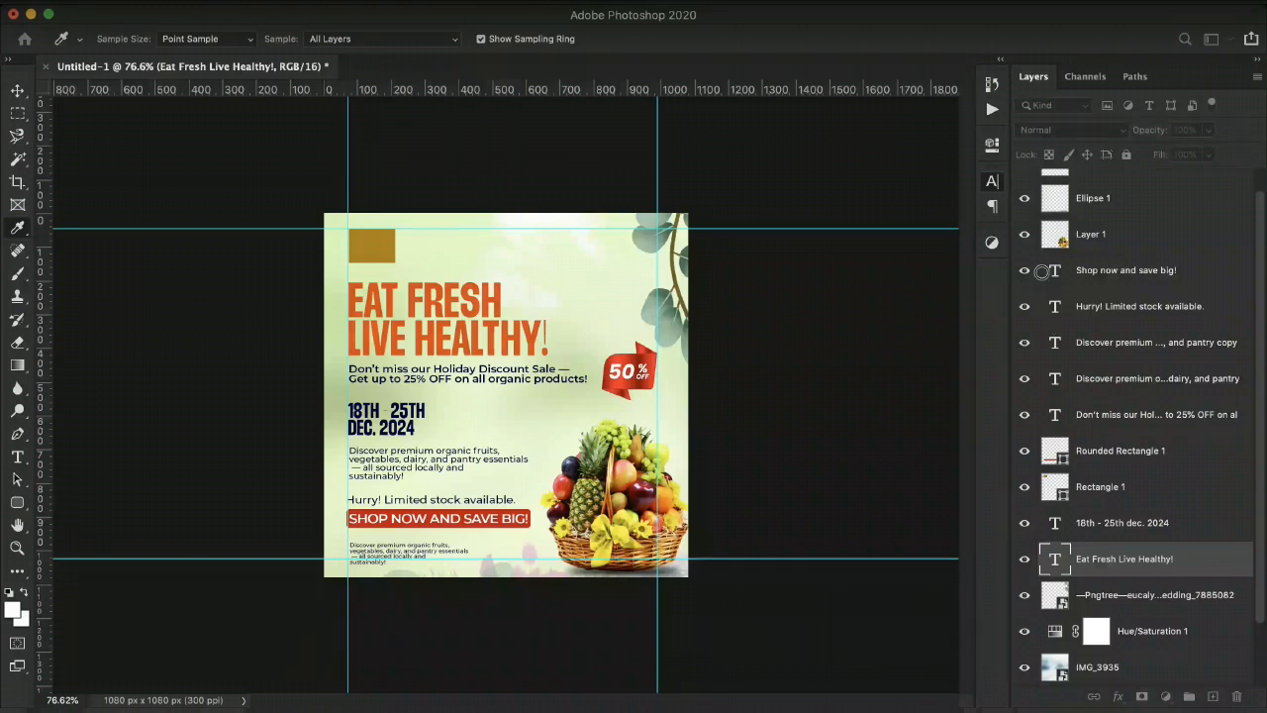
pyautogui.press('v')
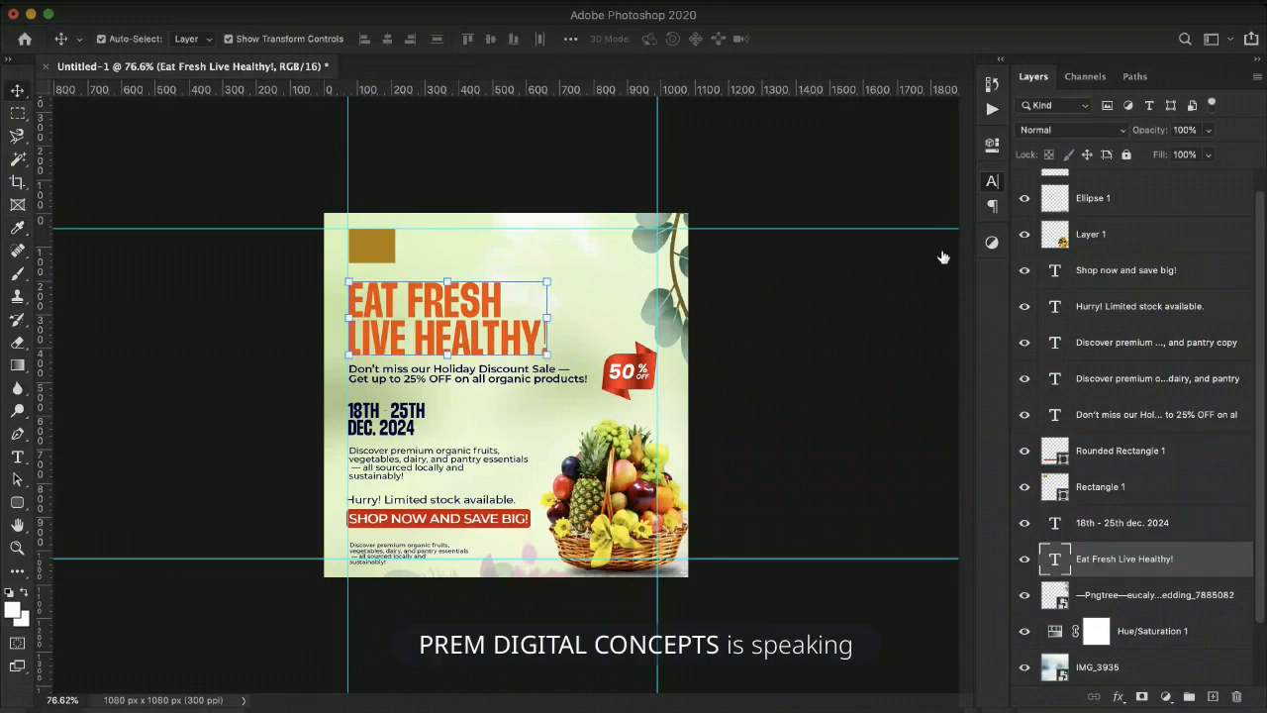
# Change the logo placeholder rectangle's fill to black and scale it down slightly, keeping it at the corner of the margin guides.
pyautogui.click(427, 208)
pyautogui.click(358, 244)
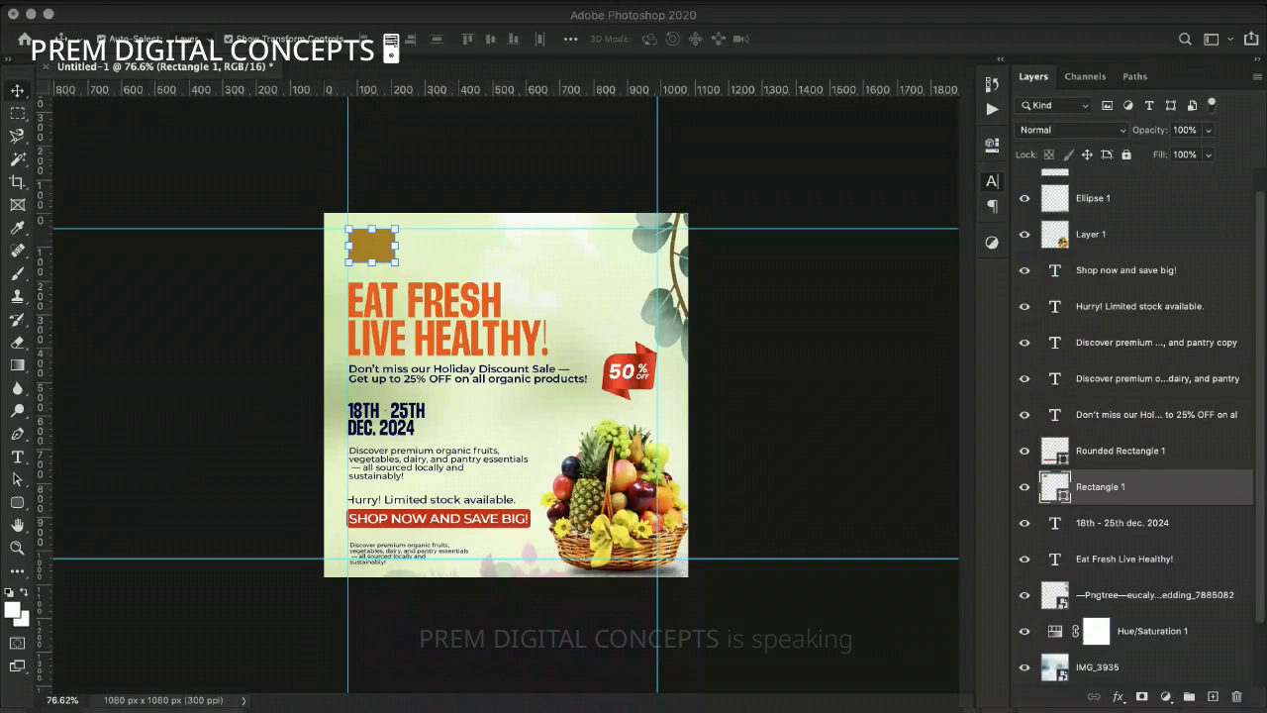
pyautogui.doubleClick(1055, 479)
pyautogui.press('Return')
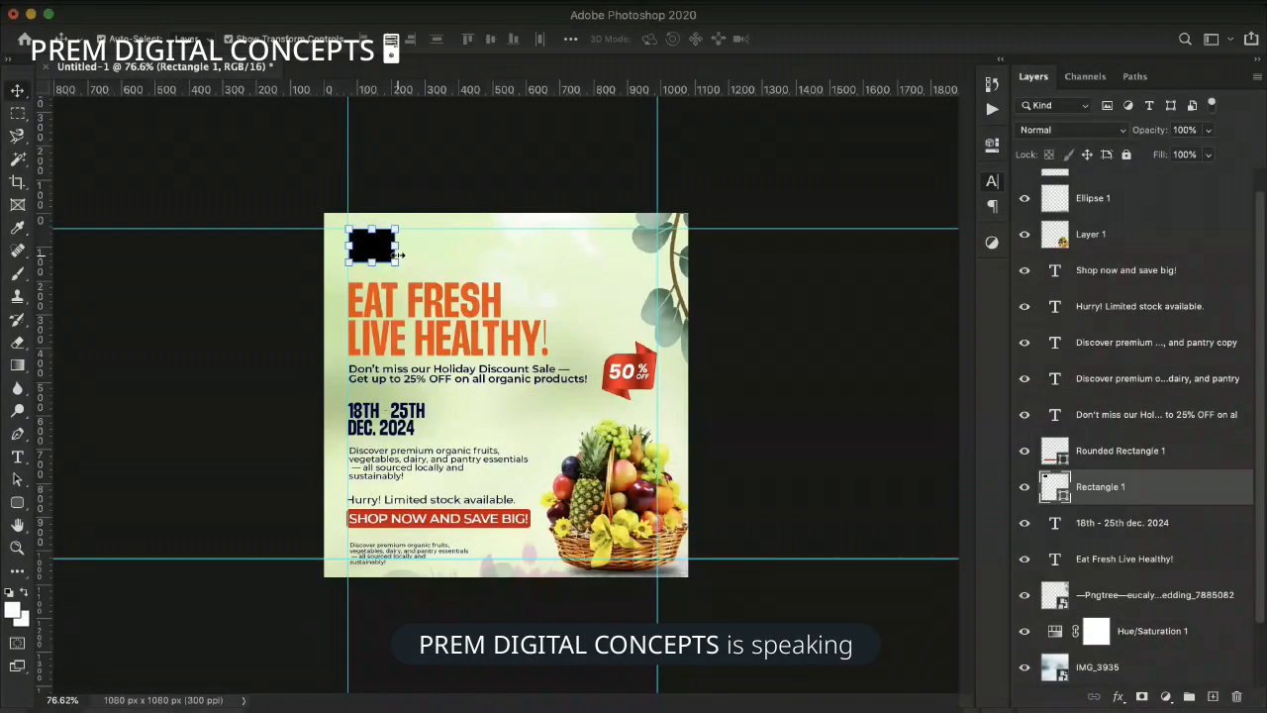
pyautogui.moveTo(399, 255); pyautogui.dragTo(388, 255)
pyautogui.moveTo(376, 256); pyautogui.dragTo(373, 256)
pyautogui.press('Return')
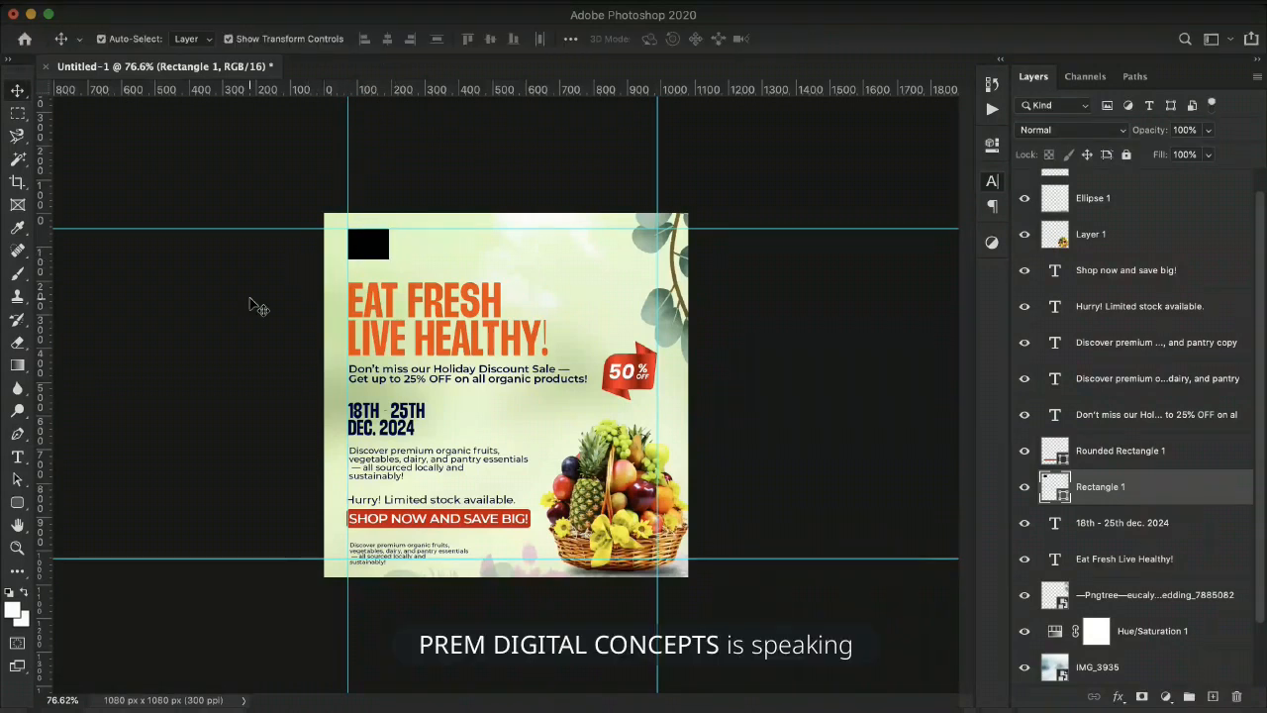
pyautogui.click(251, 301)
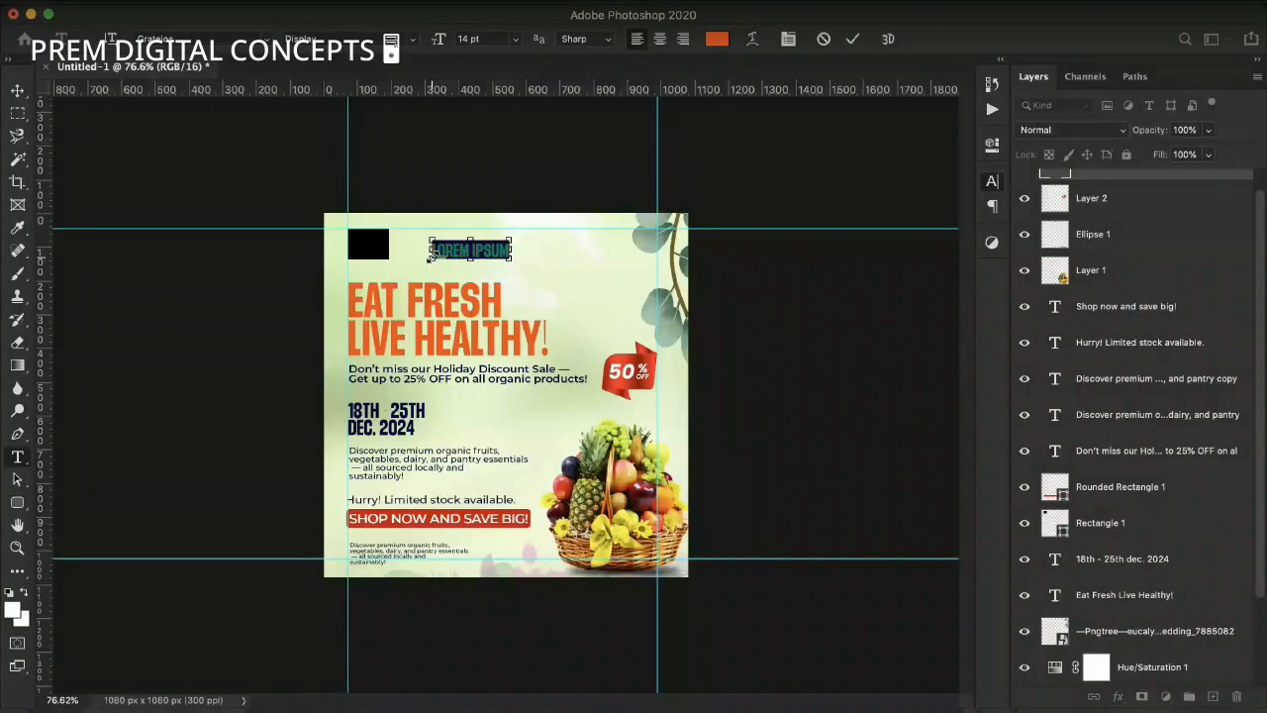
# Add the brand name text "FreshFix Organics" on two lines beside the black rectangle.
pyautogui.write('FRESHFIX ORGANICS')
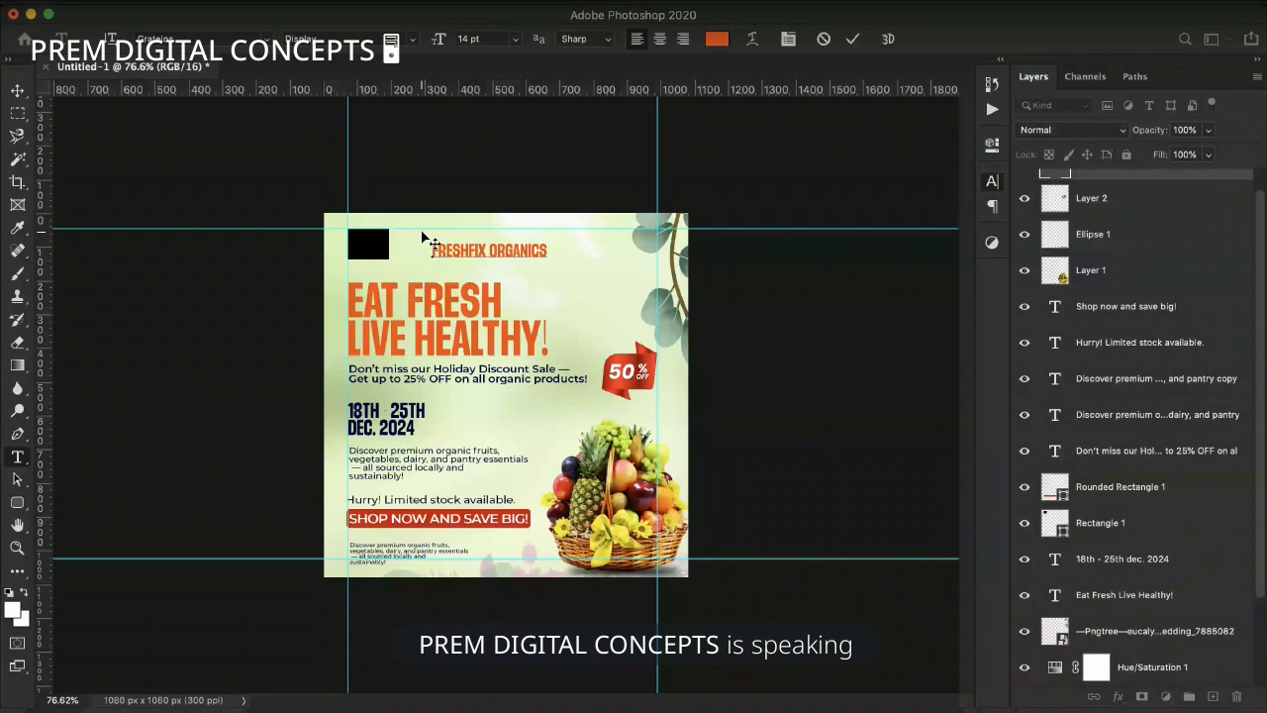
pyautogui.click(490, 246)
pyautogui.press('Return')
pyautogui.press('super+Return')
pyautogui.press('v')
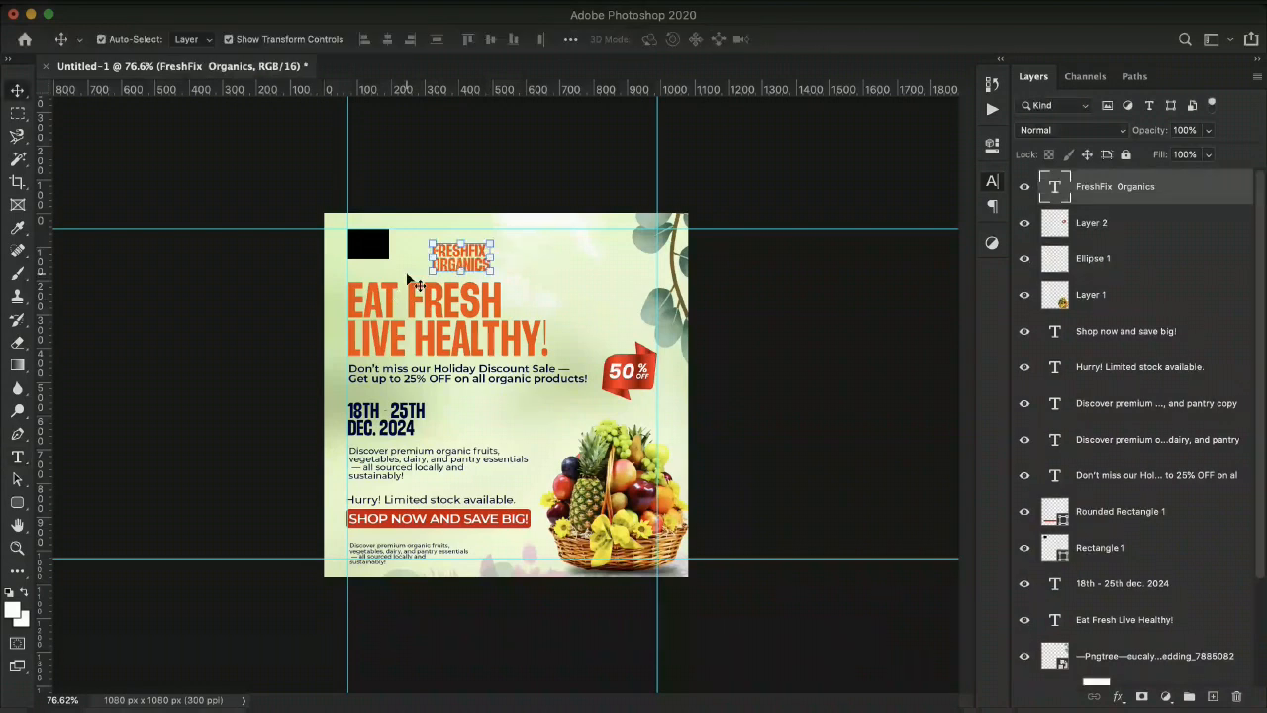
# Cut "Organics" out of the brand name text and set the remaining "FreshFix" in a decorative script font.
pyautogui.doubleClick(448, 261)
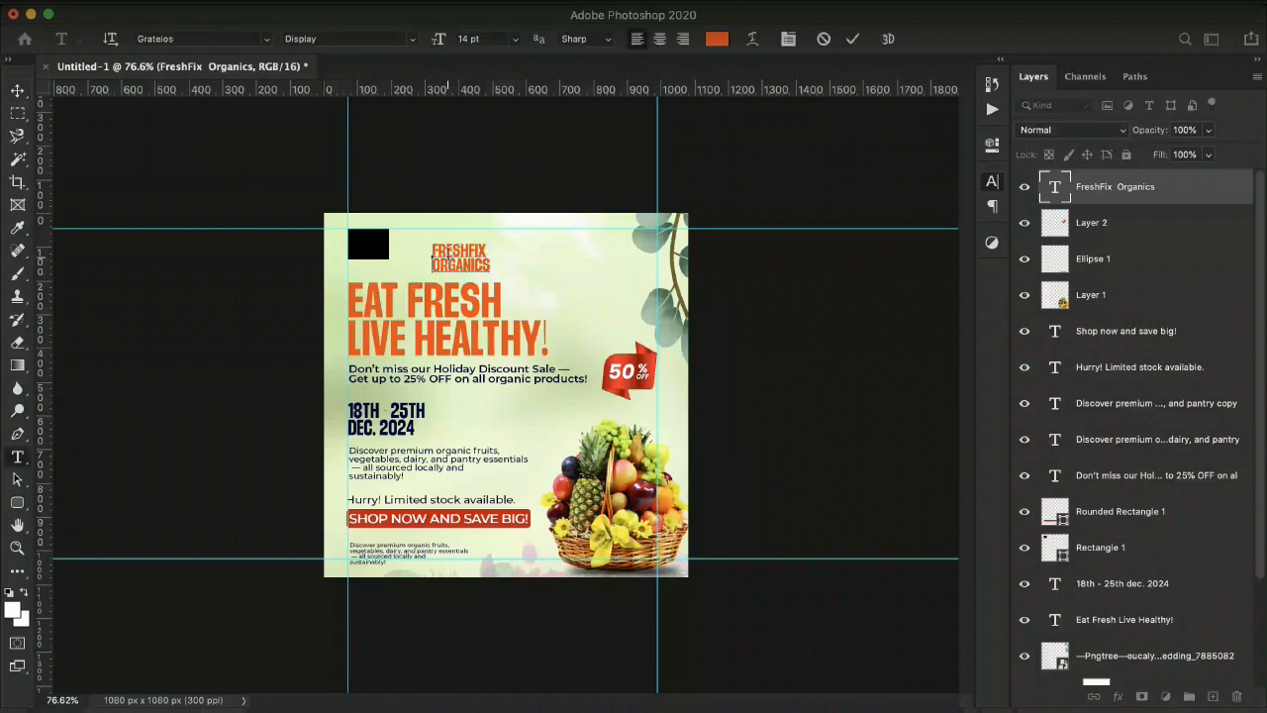
pyautogui.doubleClick(449, 267)
pyautogui.press('super+x')
pyautogui.click(567, 238)
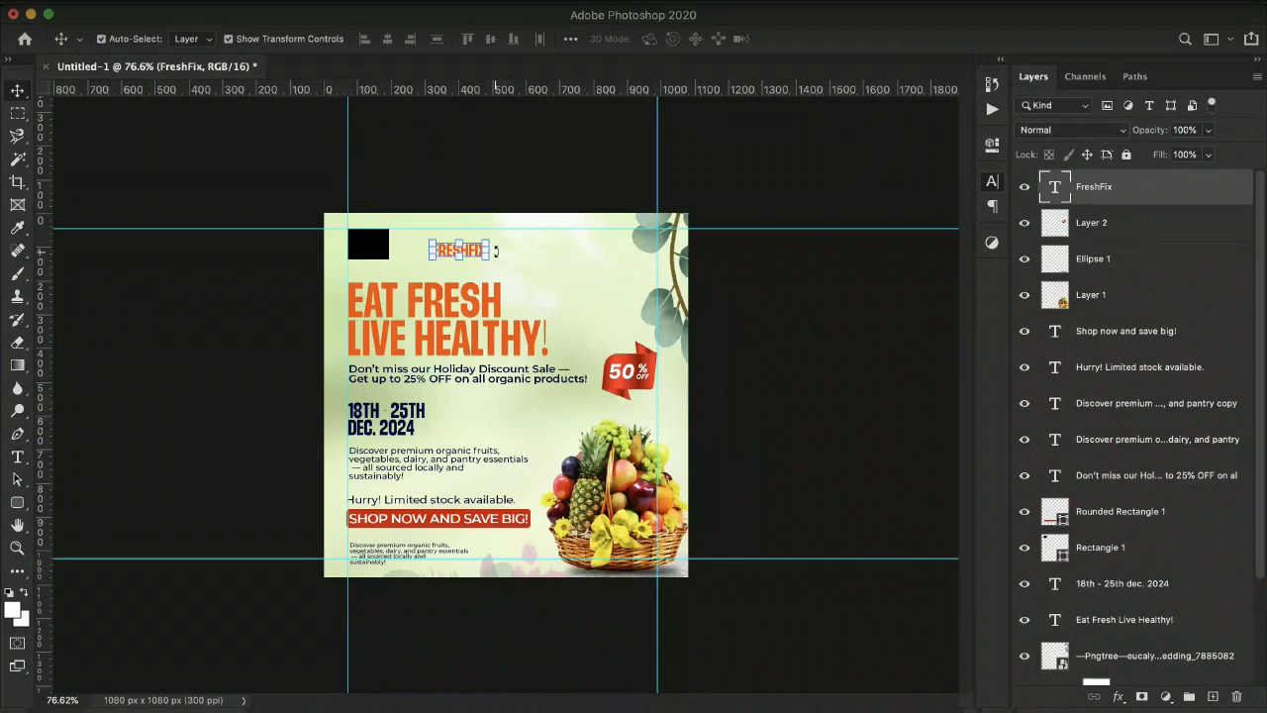
pyautogui.scroll(1, 527, 275)
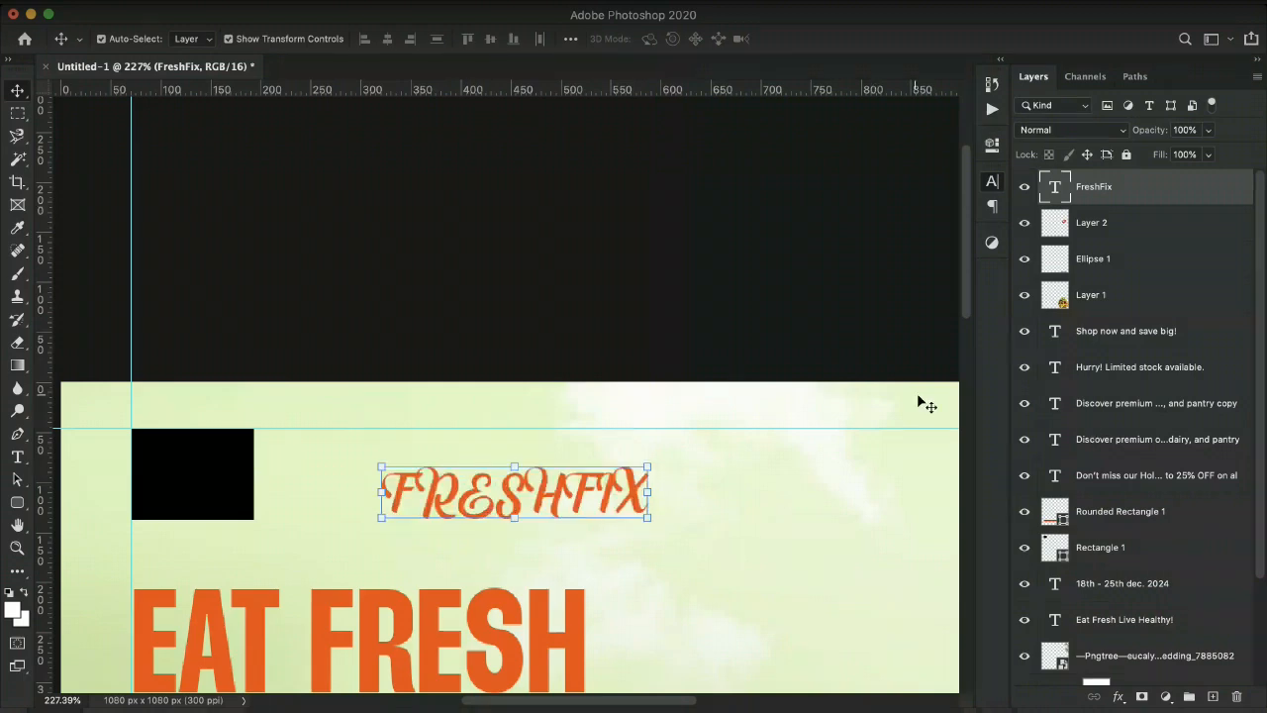
# Try several fonts on the "FreshFix" text and set it in Montserrat Bold.
pyautogui.click(866, 323)
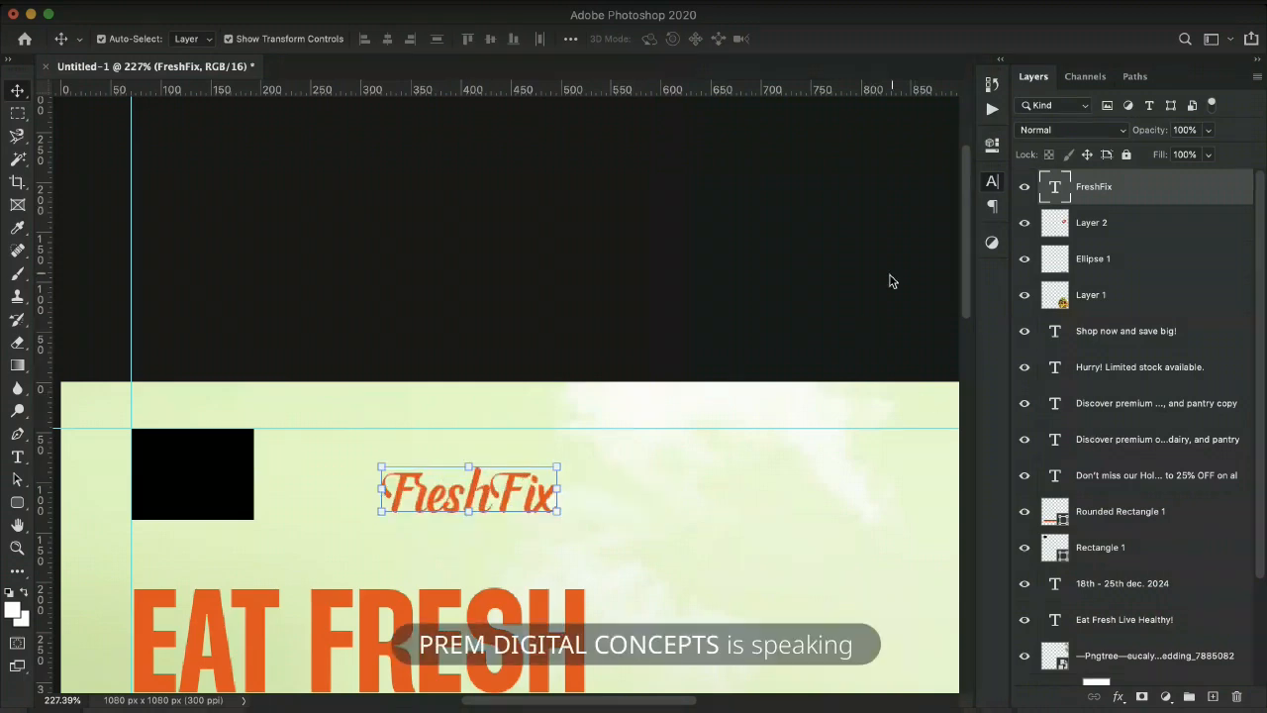
pyautogui.click(883, 211)
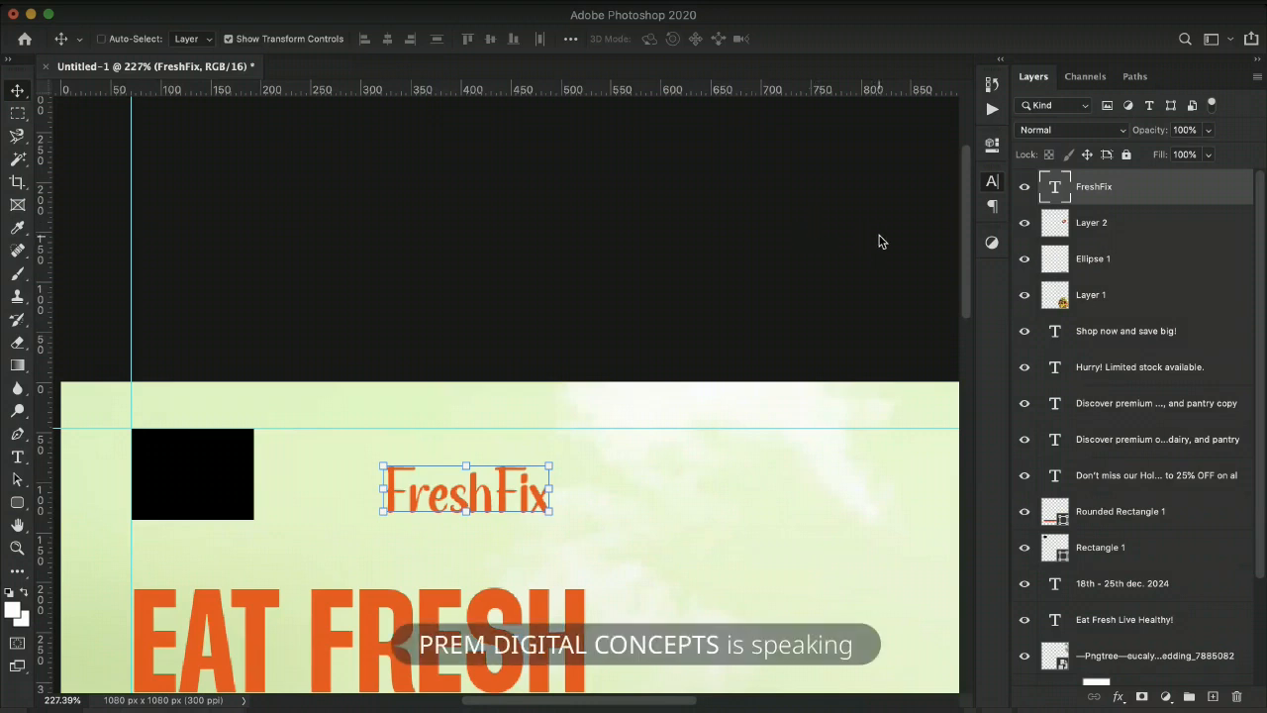
pyautogui.press('super+z')
pyautogui.press('super+z')
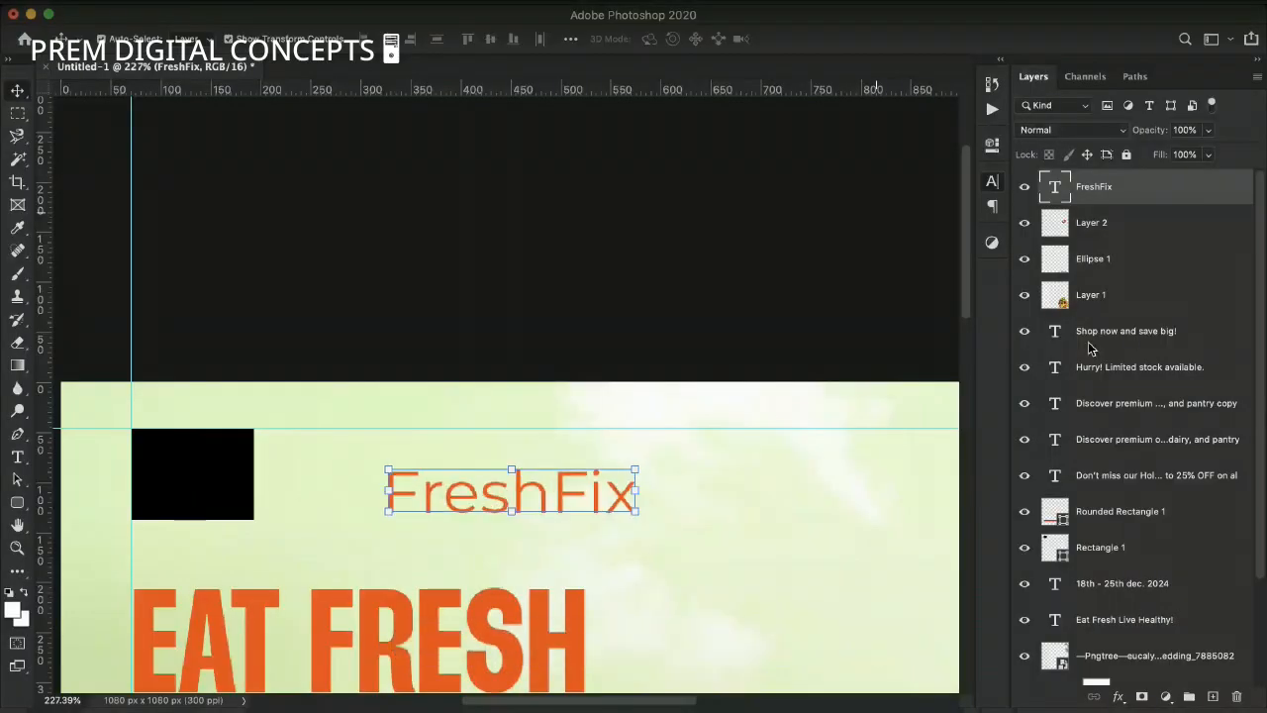
pyautogui.click(810, 341)
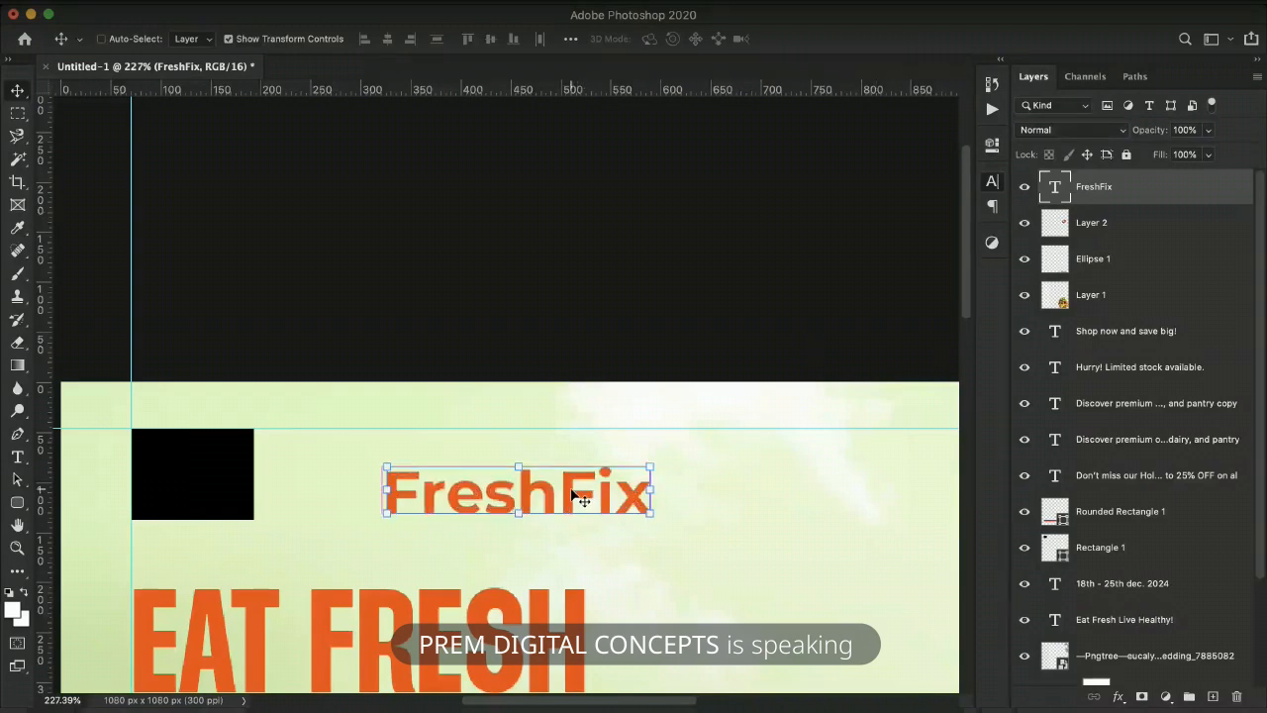
# Duplicate the "FreshFix" text directly below itself and replace the copy's wording with "Organics".
pyautogui.moveTo(573, 498); pyautogui.dragTo(573, 535)
pyautogui.doubleClick(572, 534)
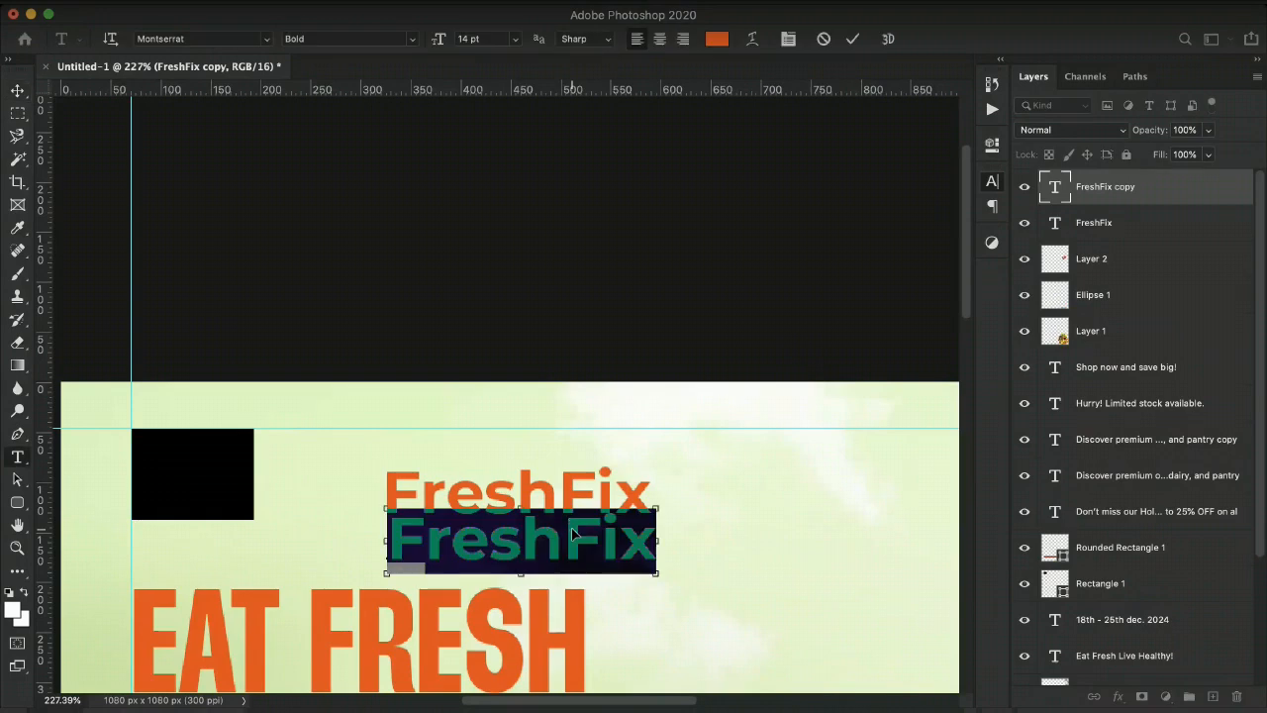
pyautogui.press('super+v')
pyautogui.moveTo(679, 527); pyautogui.dragTo(380, 570)
pyautogui.press('BackSpace')
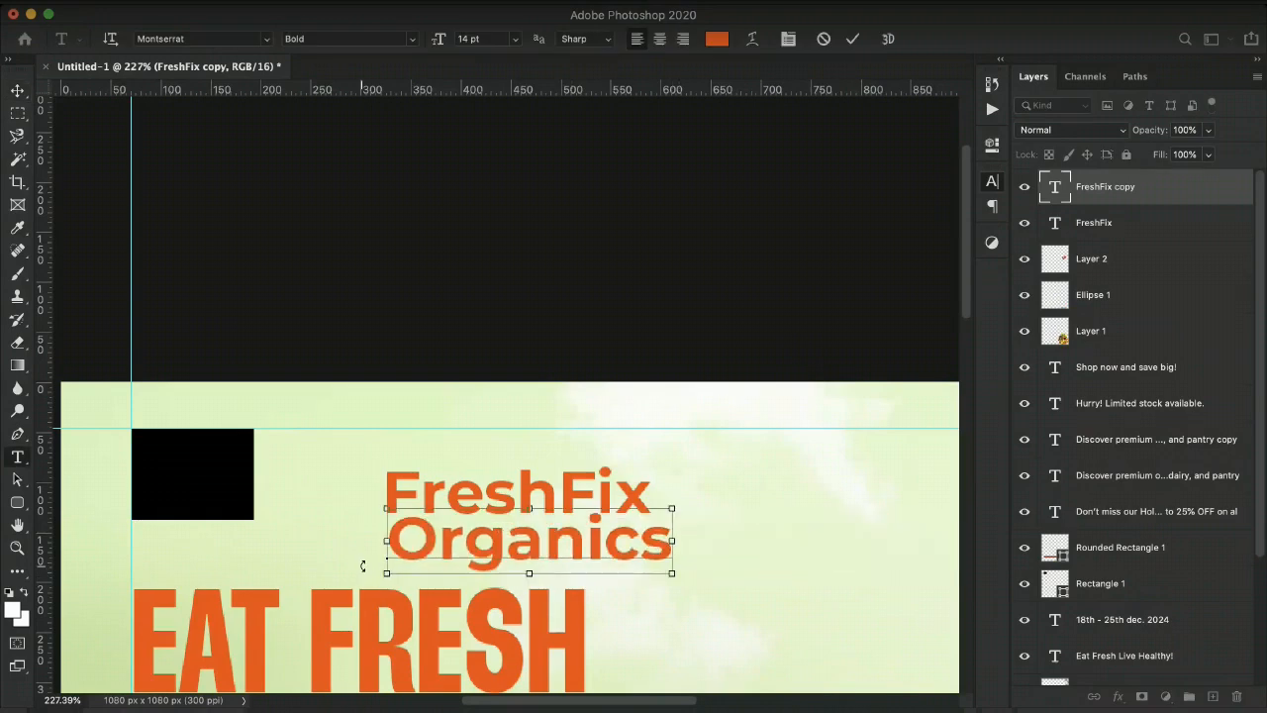
pyautogui.click(17, 90)
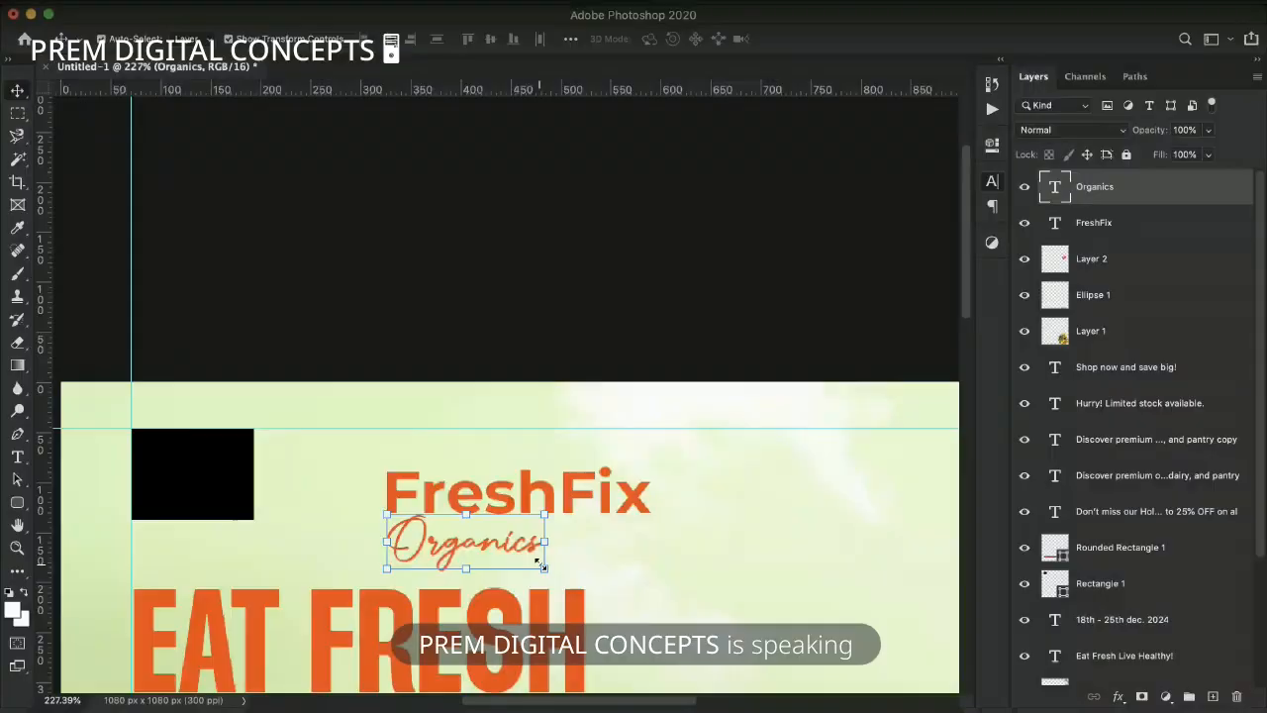
# Set the "Organics" text in a thin handwritten script font and enlarge it beneath "FreshFix".
pyautogui.hotkey('ctrl', 't')
pyautogui.moveTo(601, 565); pyautogui.dragTo(569, 556)
pyautogui.press('Return')
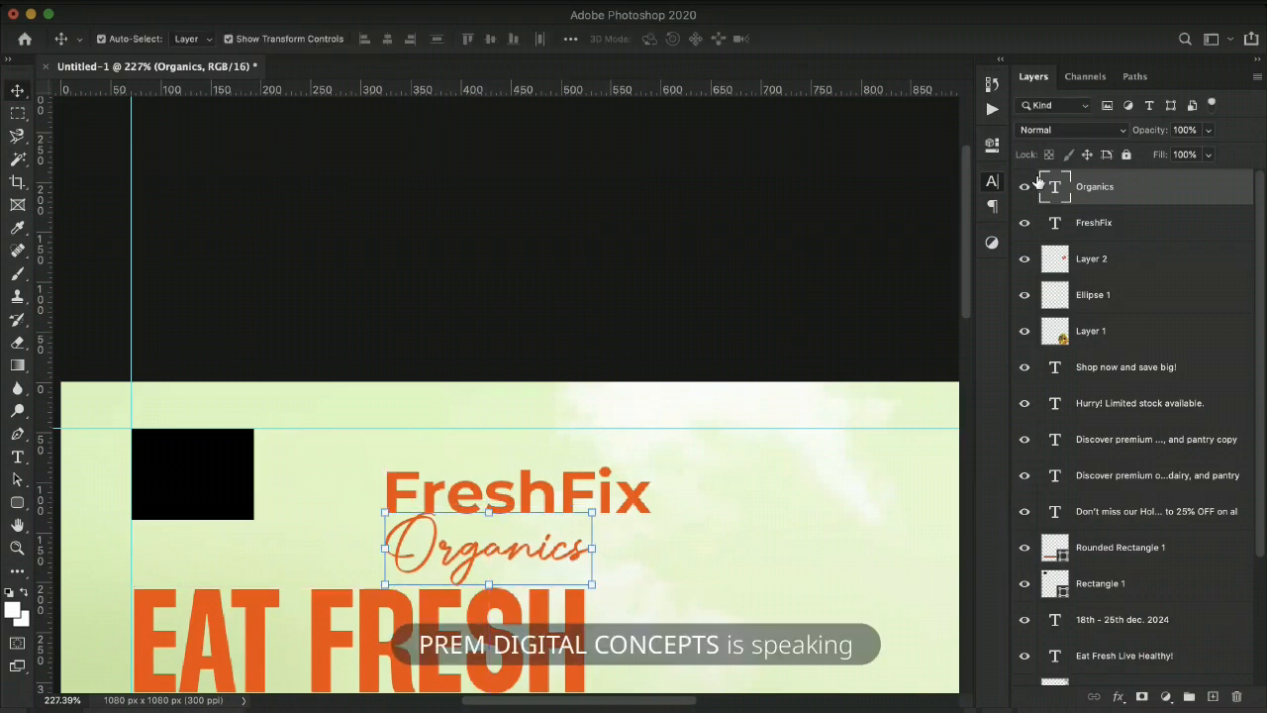
# Recolour the "Organics" text dark olive green and the "FreshFix" text black.
pyautogui.press('i')
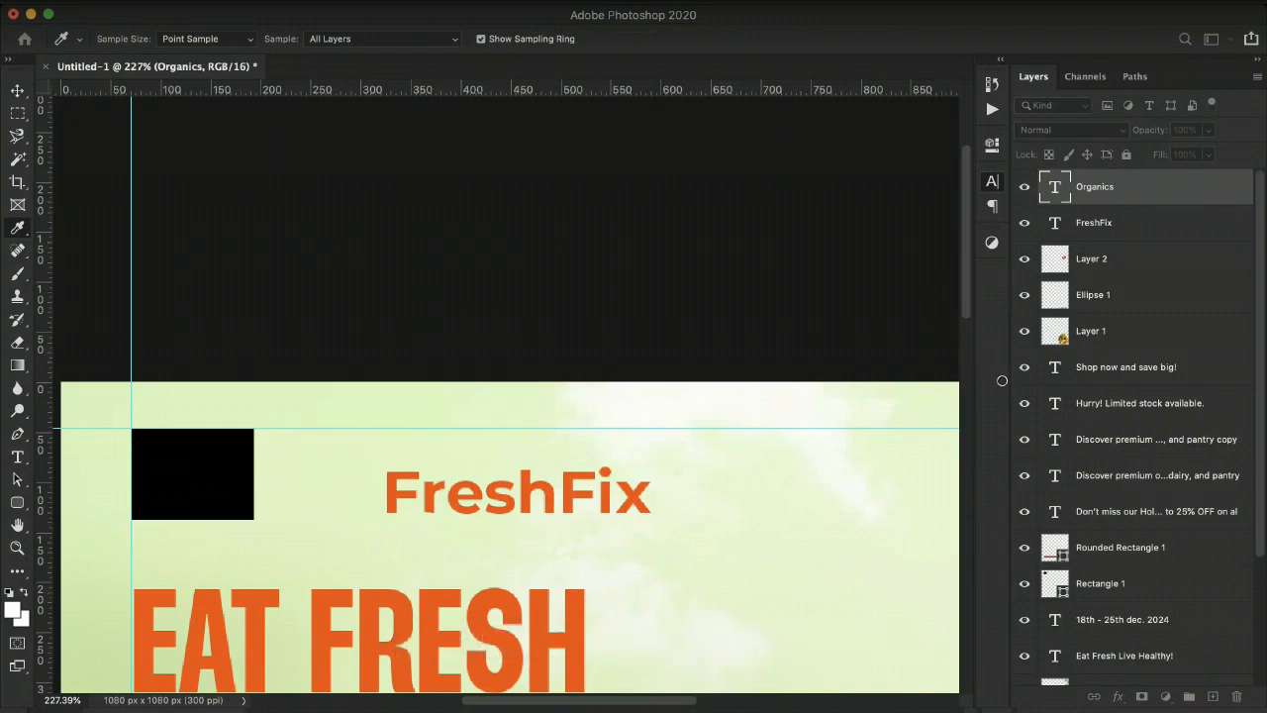
pyautogui.moveTo(992, 371); pyautogui.dragTo(1017, 389)
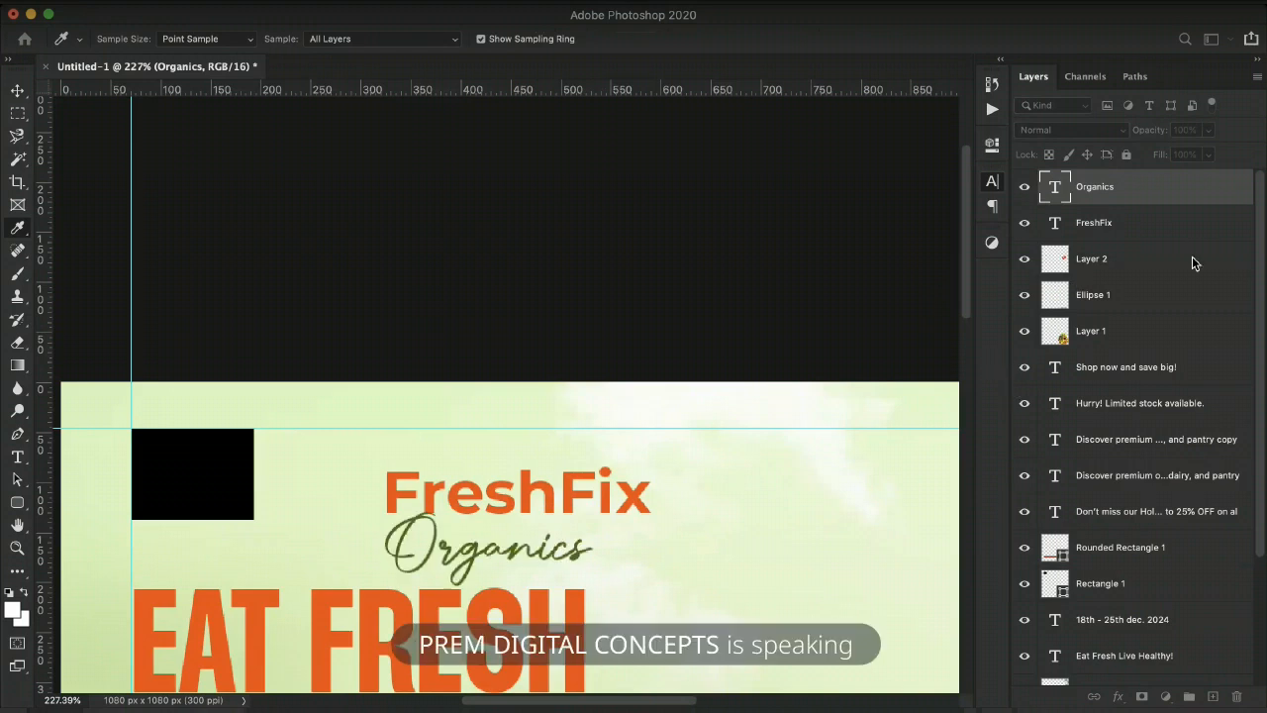
pyautogui.press('v')
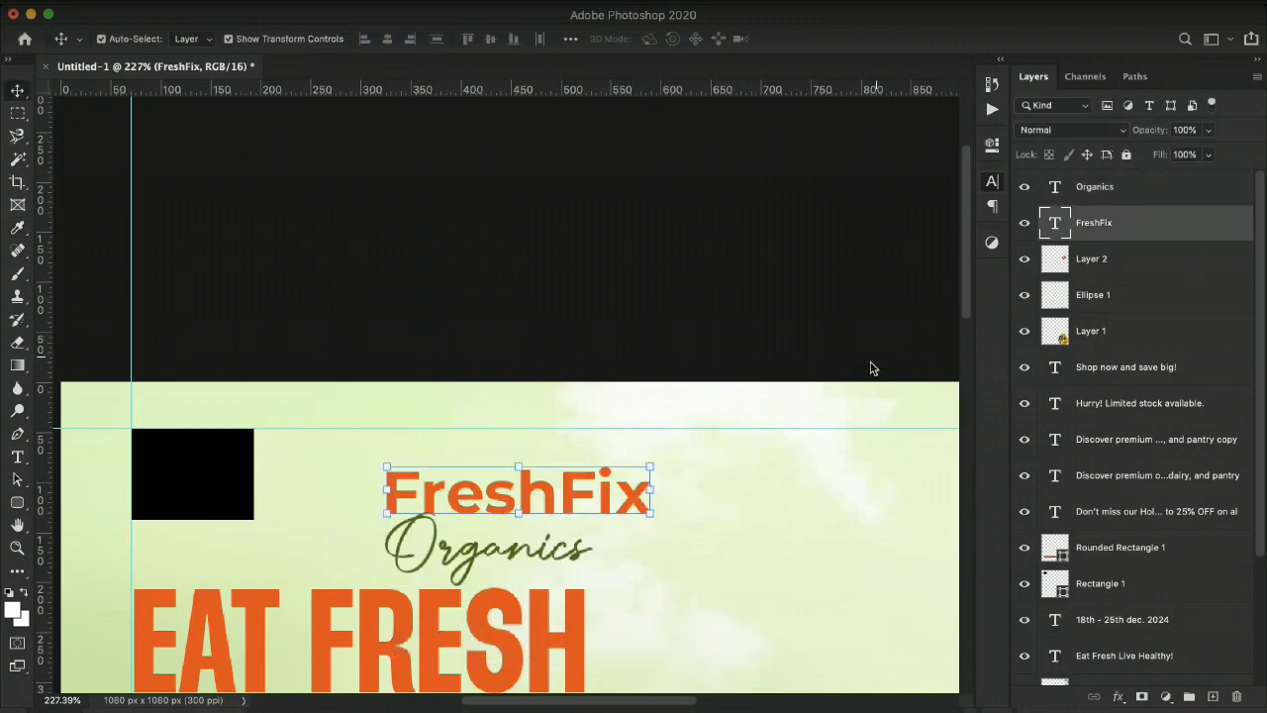
pyautogui.click(929, 293)
pyautogui.click(974, 466)
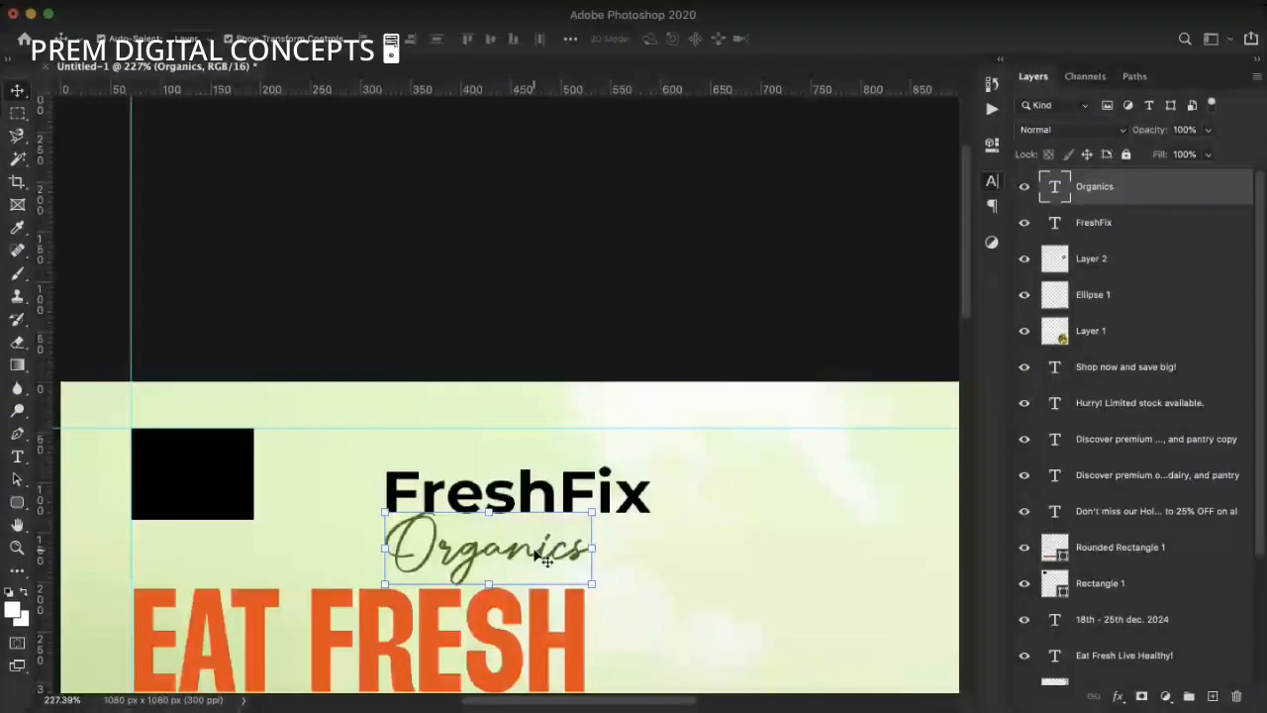
# Nudge "Organics" up closer to "FreshFix" and move both texts together over the black rectangle.
pyautogui.moveTo(534, 554); pyautogui.dragTo(534, 547)
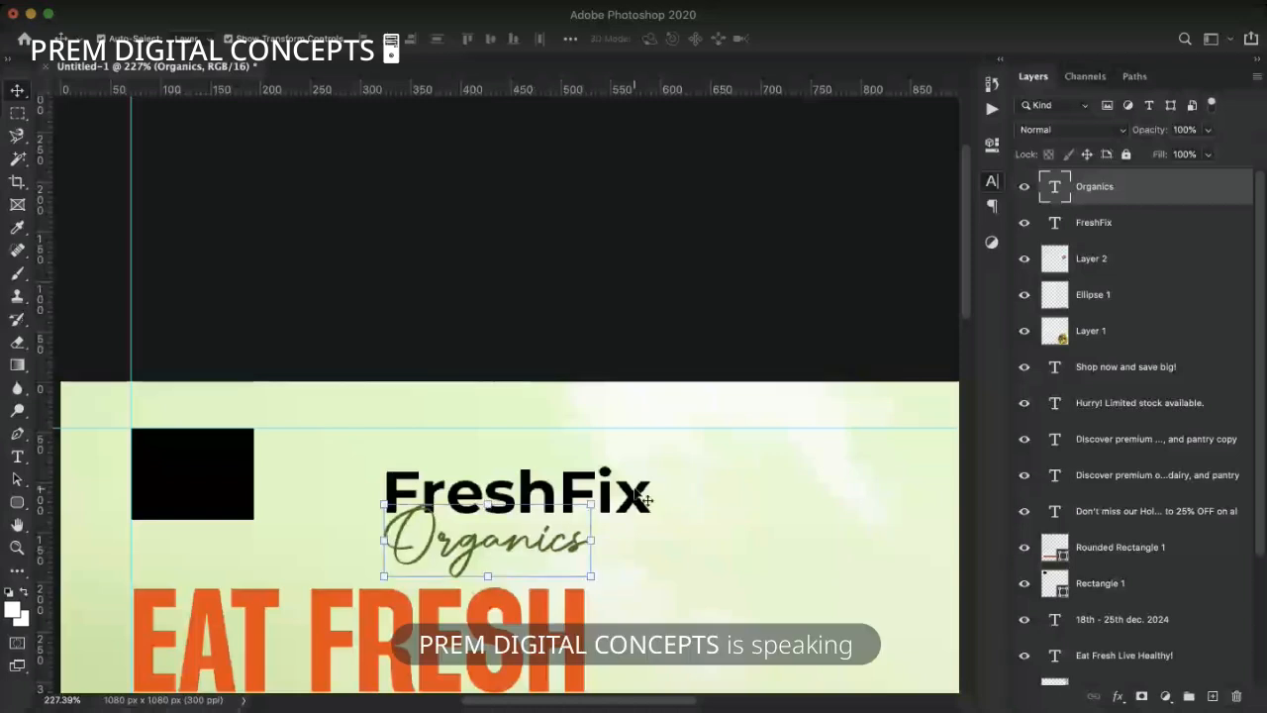
pyautogui.keyDown('shift'); pyautogui.click(638, 500); pyautogui.keyUp('shift')
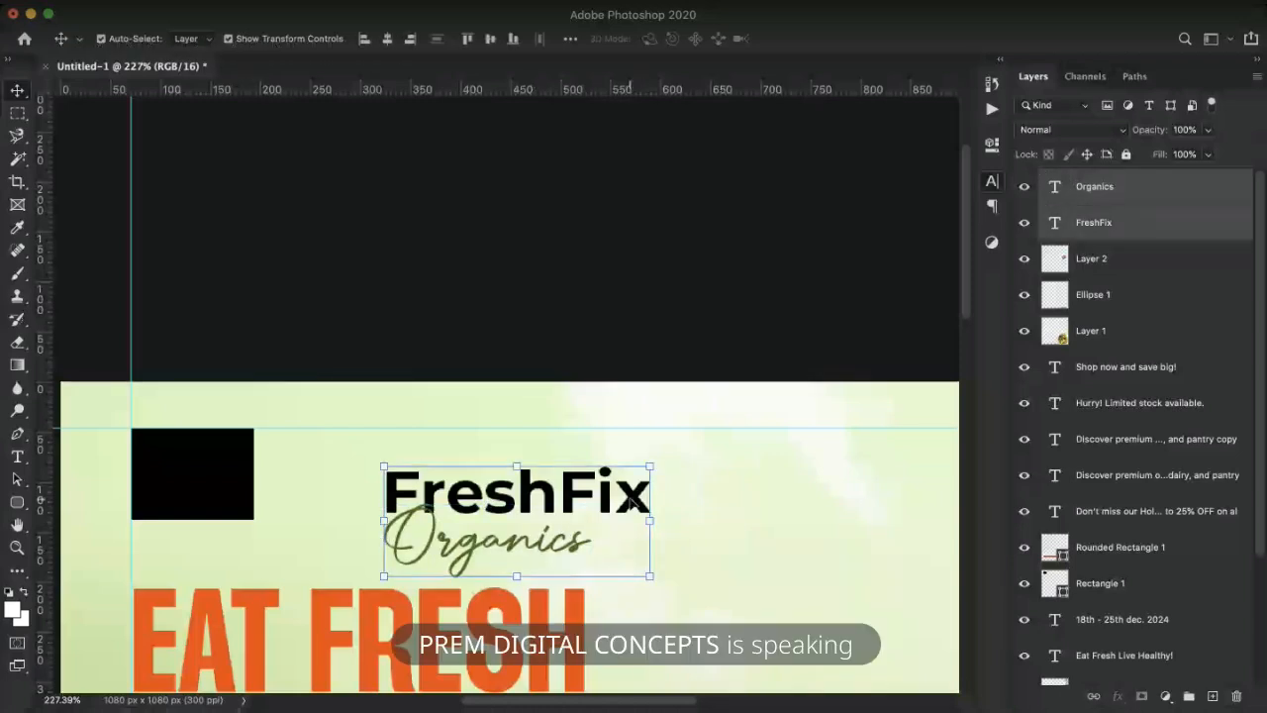
pyautogui.moveTo(629, 497); pyautogui.dragTo(399, 477)
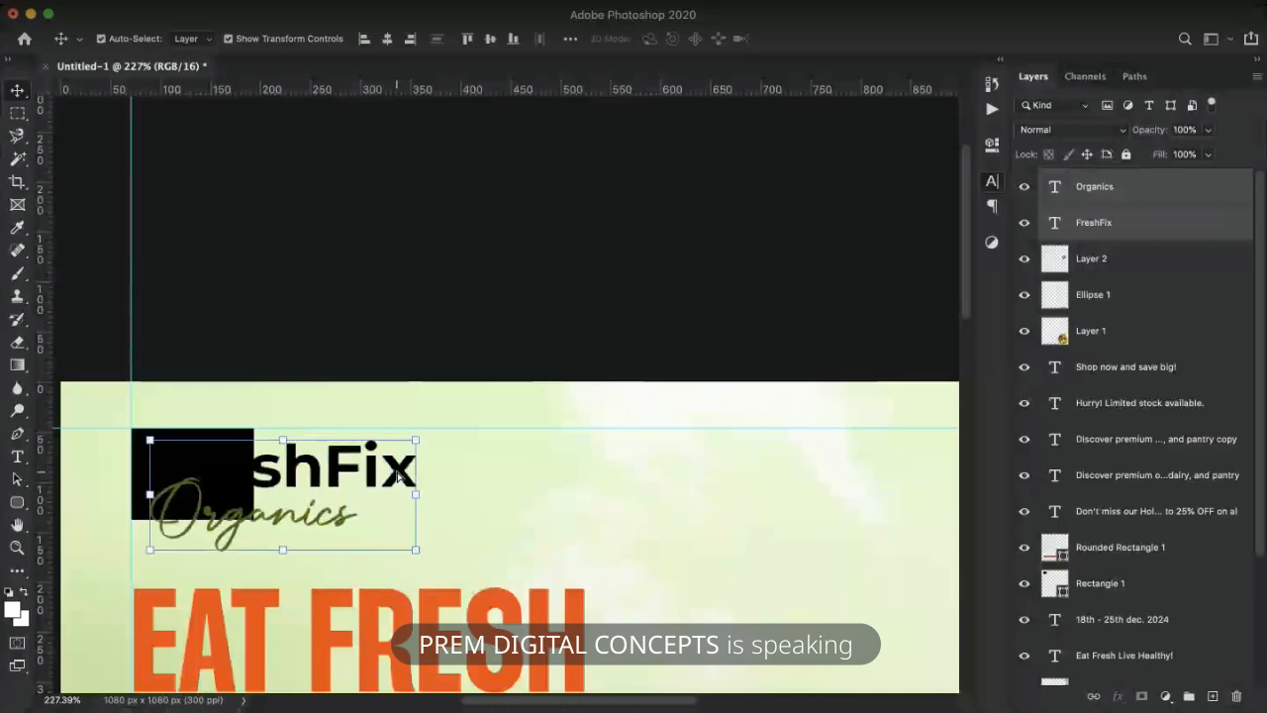
# Stretch the black rectangle wider and taller to enclose both brand name lines, and recolour "FreshFix" white.
pyautogui.click(138, 421)
pyautogui.click(138, 452)
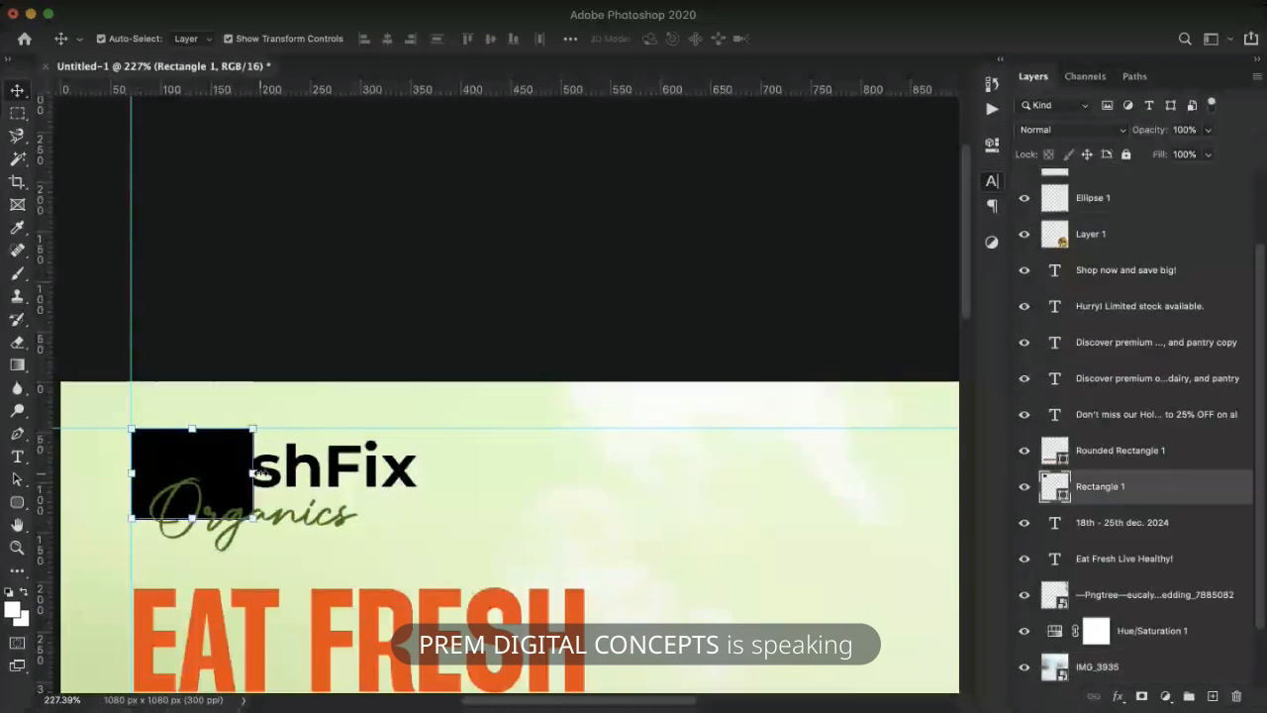
pyautogui.click(255, 473)
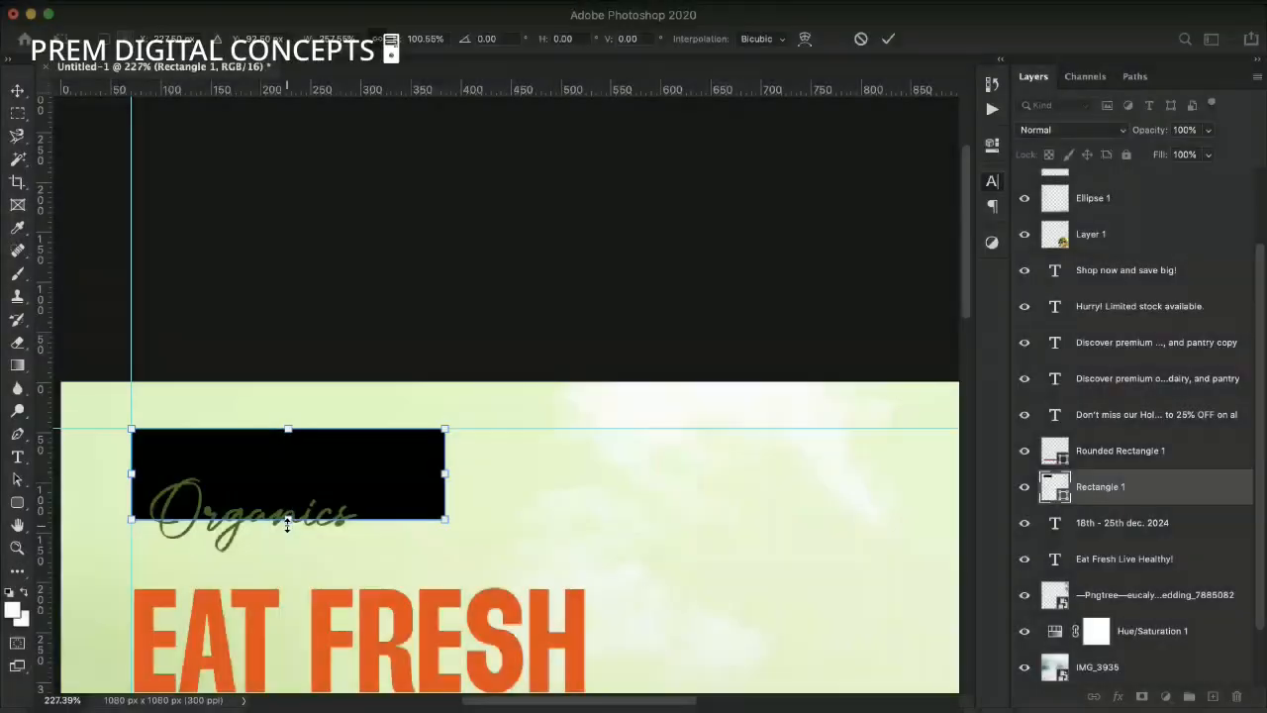
pyautogui.moveTo(287, 526); pyautogui.dragTo(292, 556)
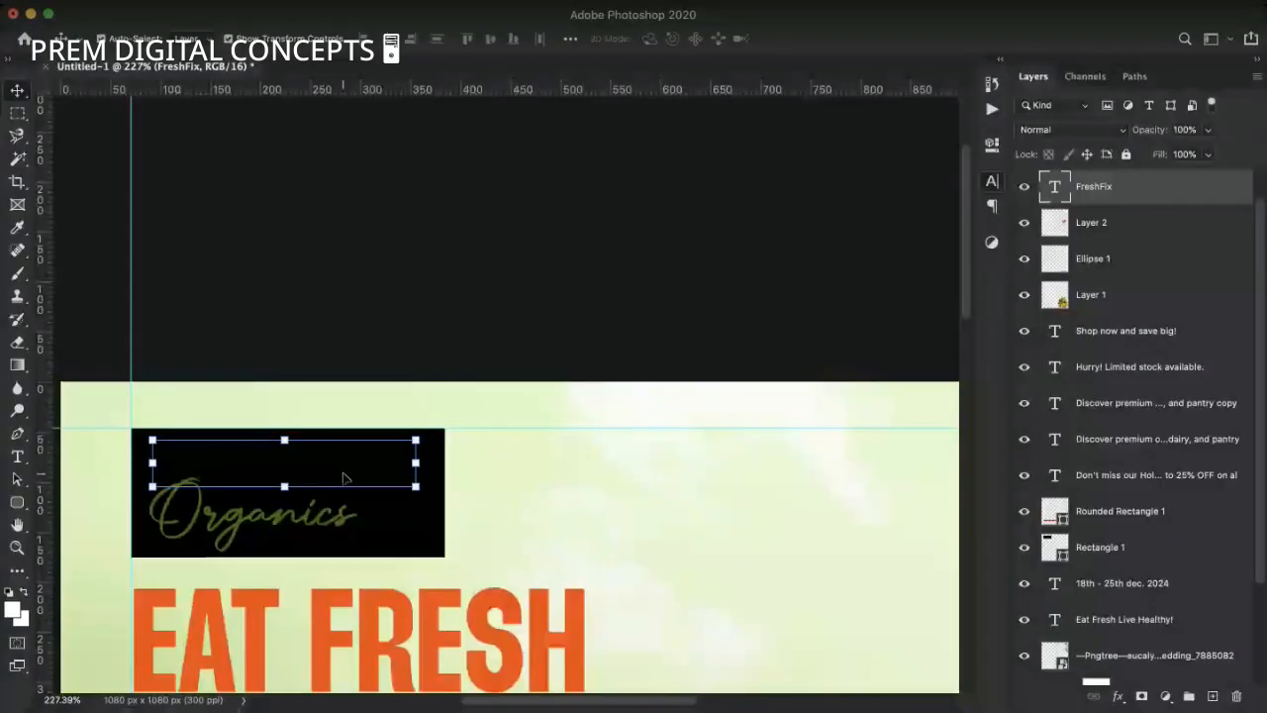
pyautogui.press('i')
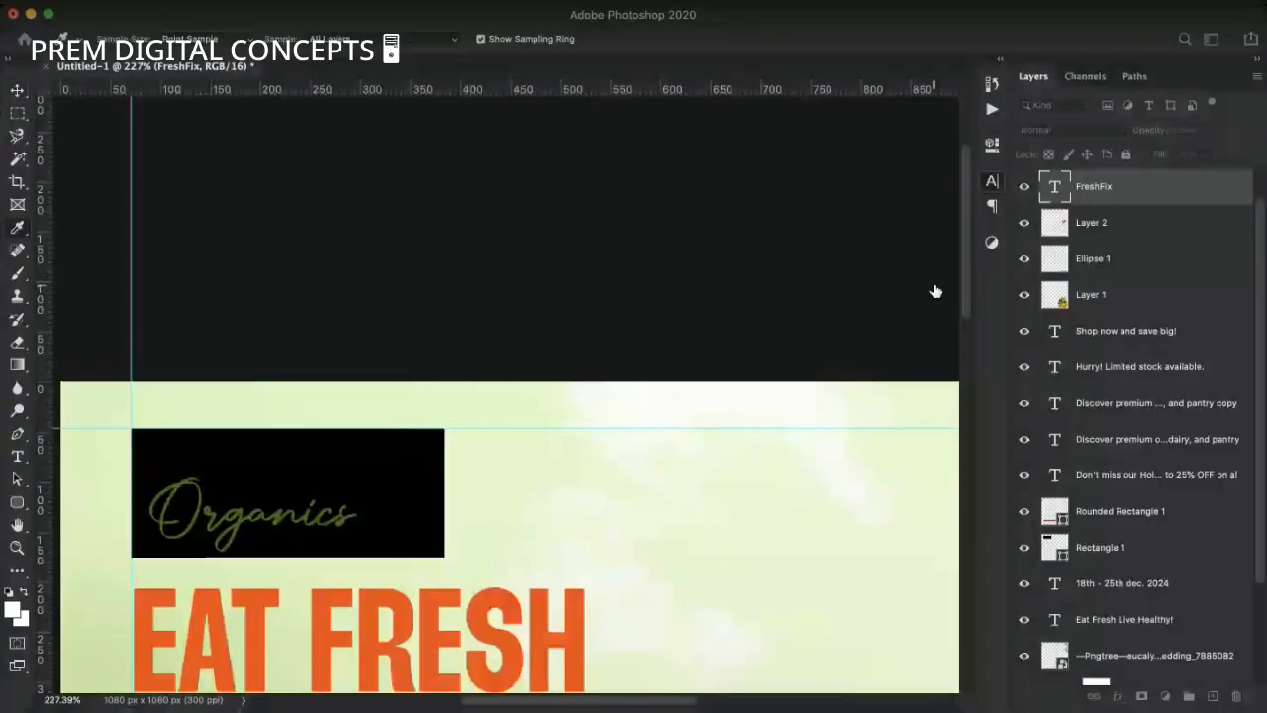
pyautogui.press('v')
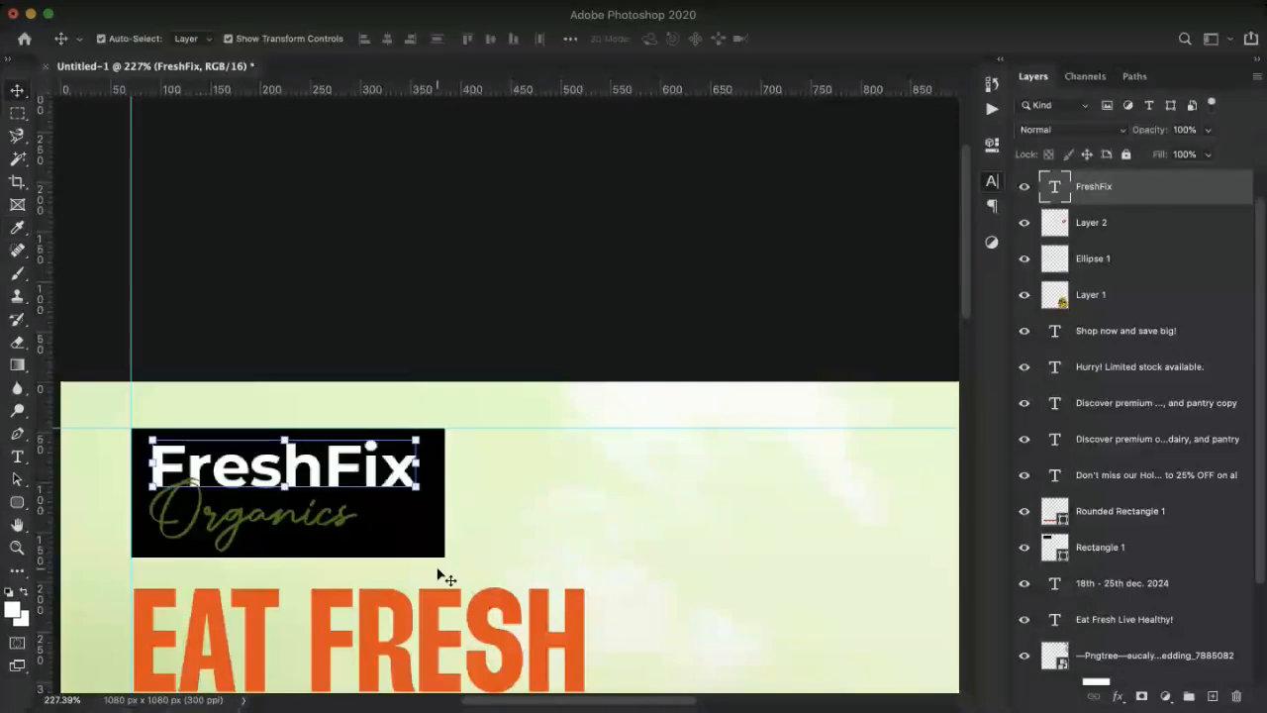
# Scale the rectangle and both brand name texts down together to about 72%, keeping them at the corner of the margin guides.
pyautogui.click(420, 548)
pyautogui.scroll(-3, 284, 360)
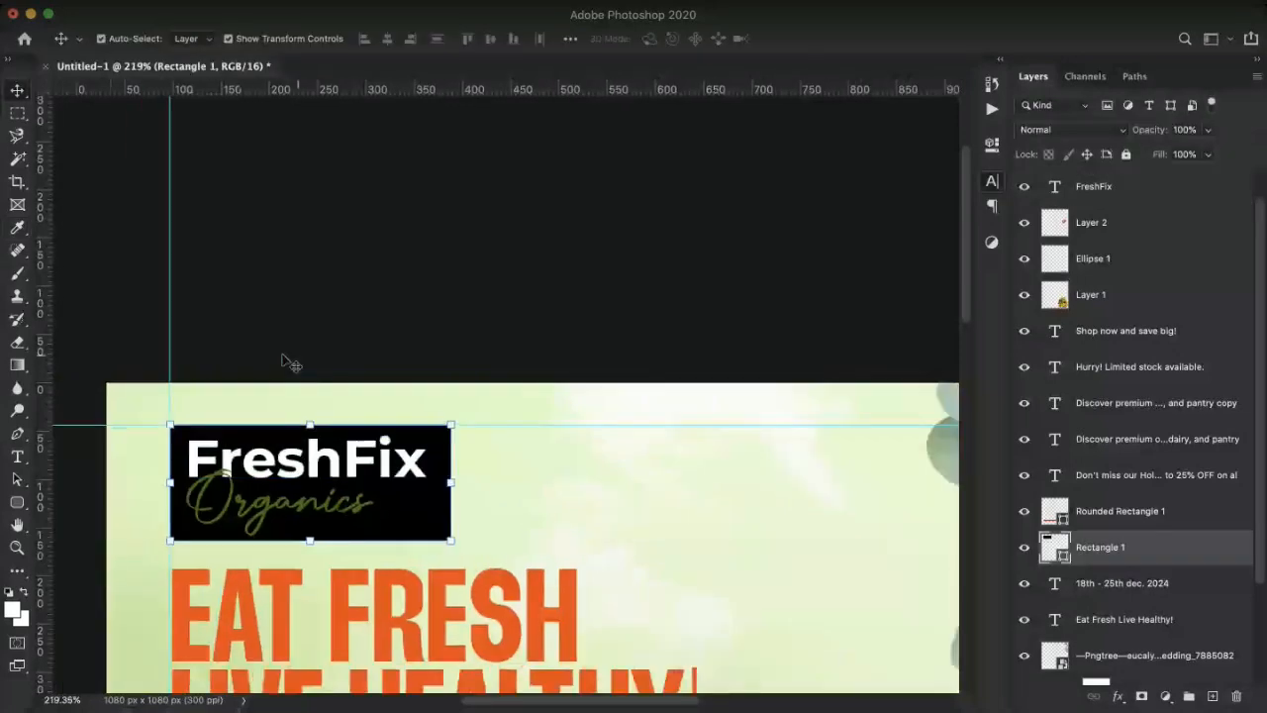
pyautogui.scroll(-2, 287, 364)
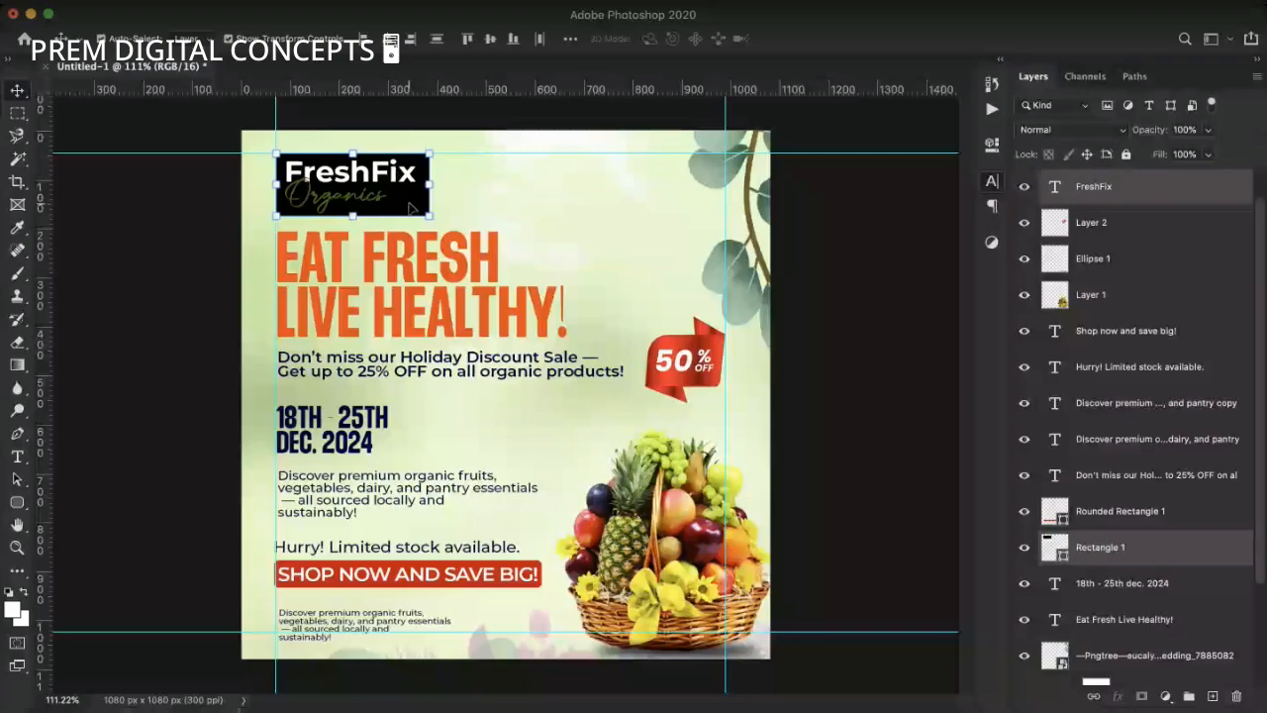
pyautogui.moveTo(429, 214); pyautogui.dragTo(392, 198)
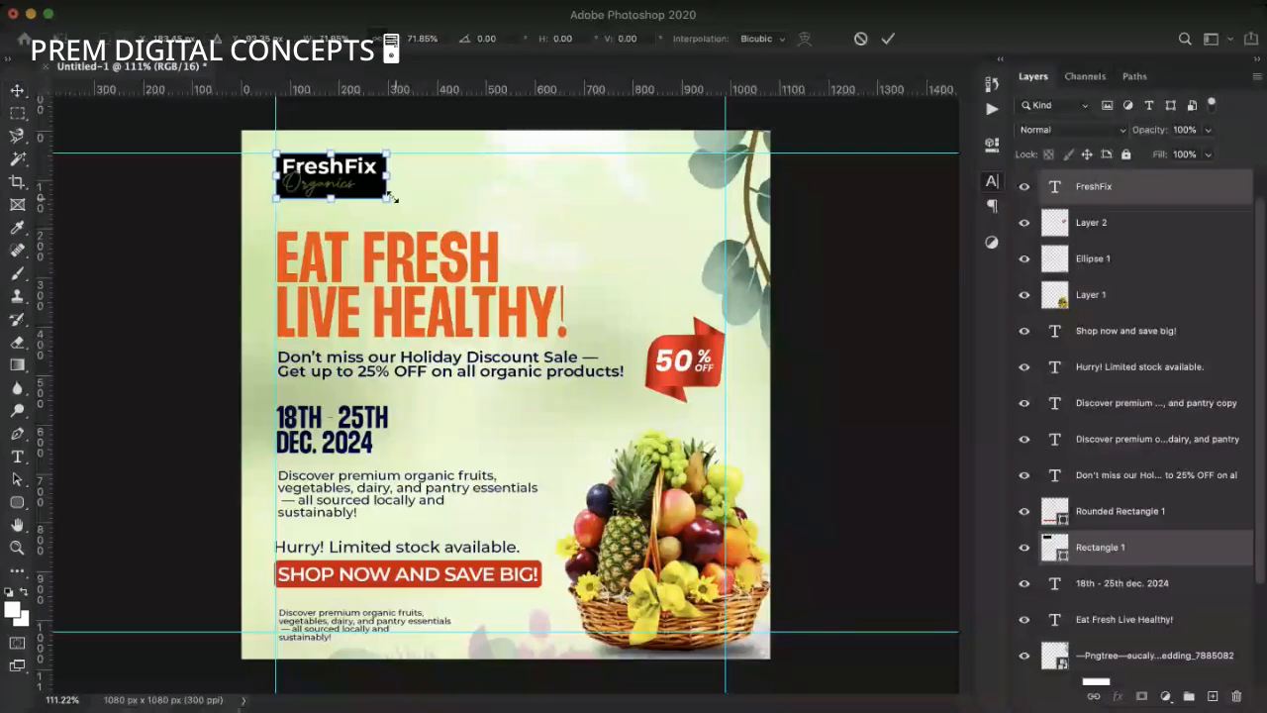
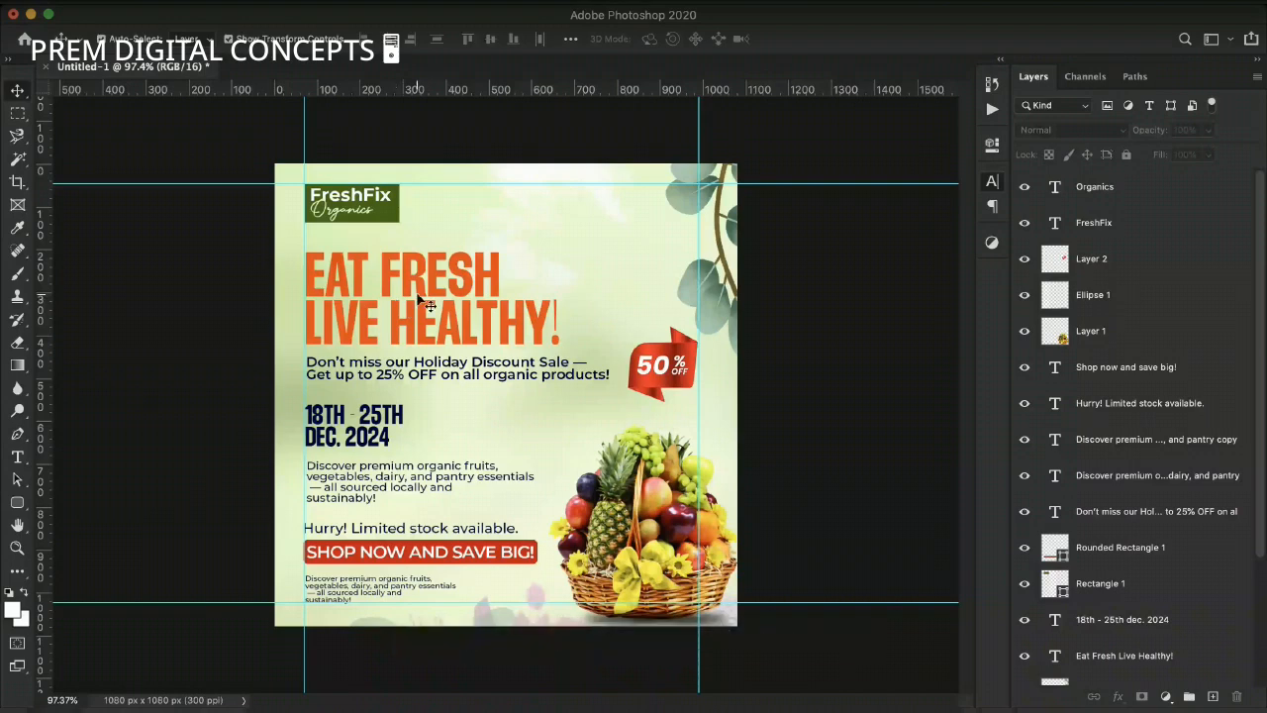
# Nudge the shadow ellipse into place beneath the fruit basket and deselect it.
pyautogui.scroll(-3, 522, 368)
pyautogui.scroll(1, 520, 368)
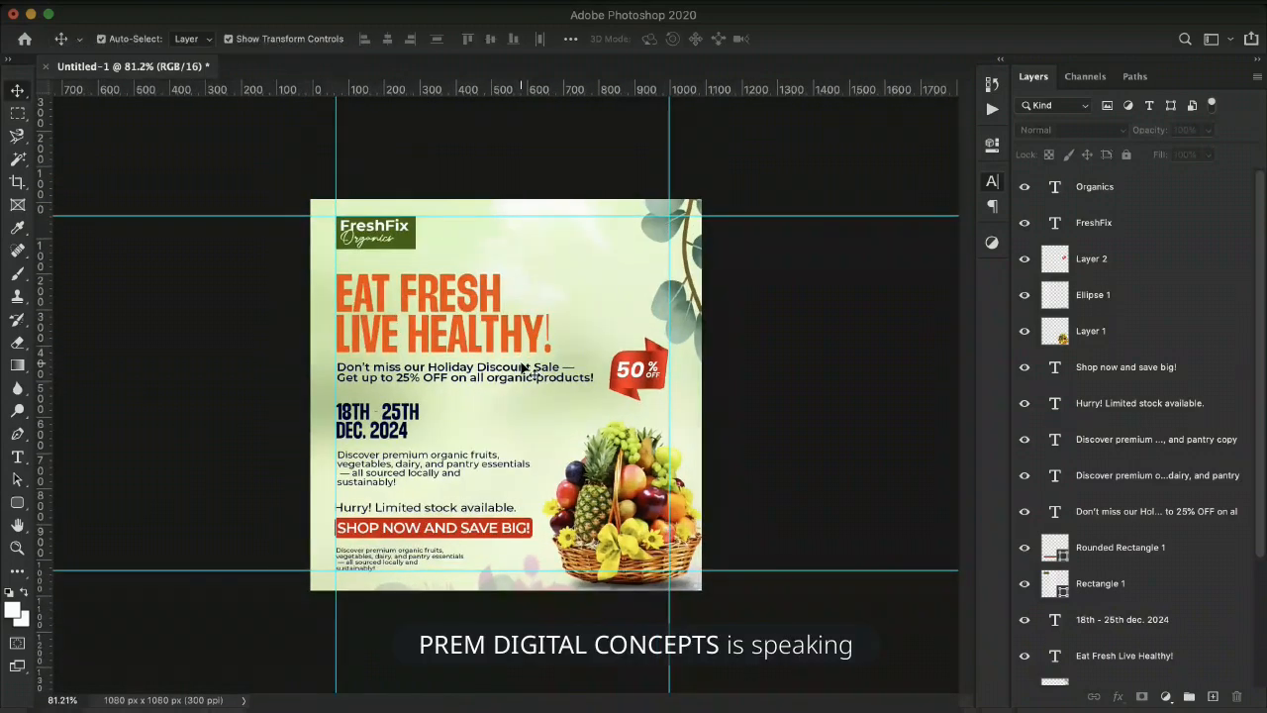
pyautogui.scroll(1, 523, 368)
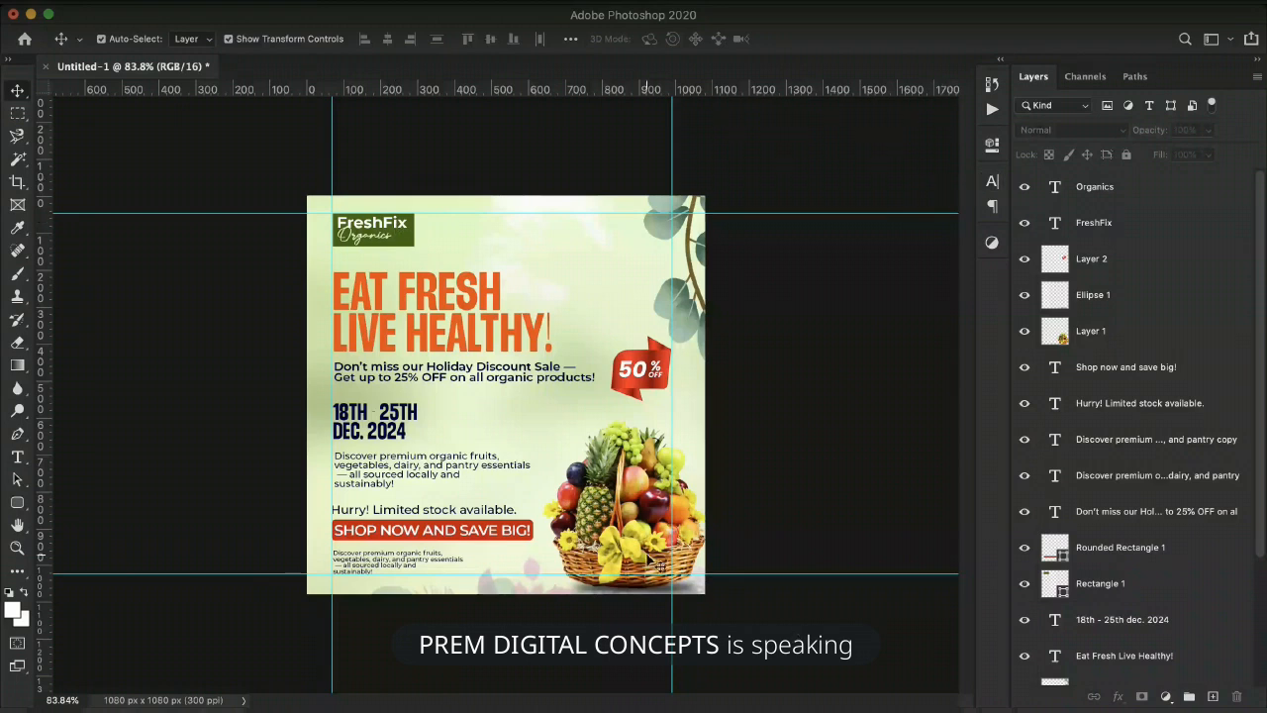
pyautogui.click(644, 594)
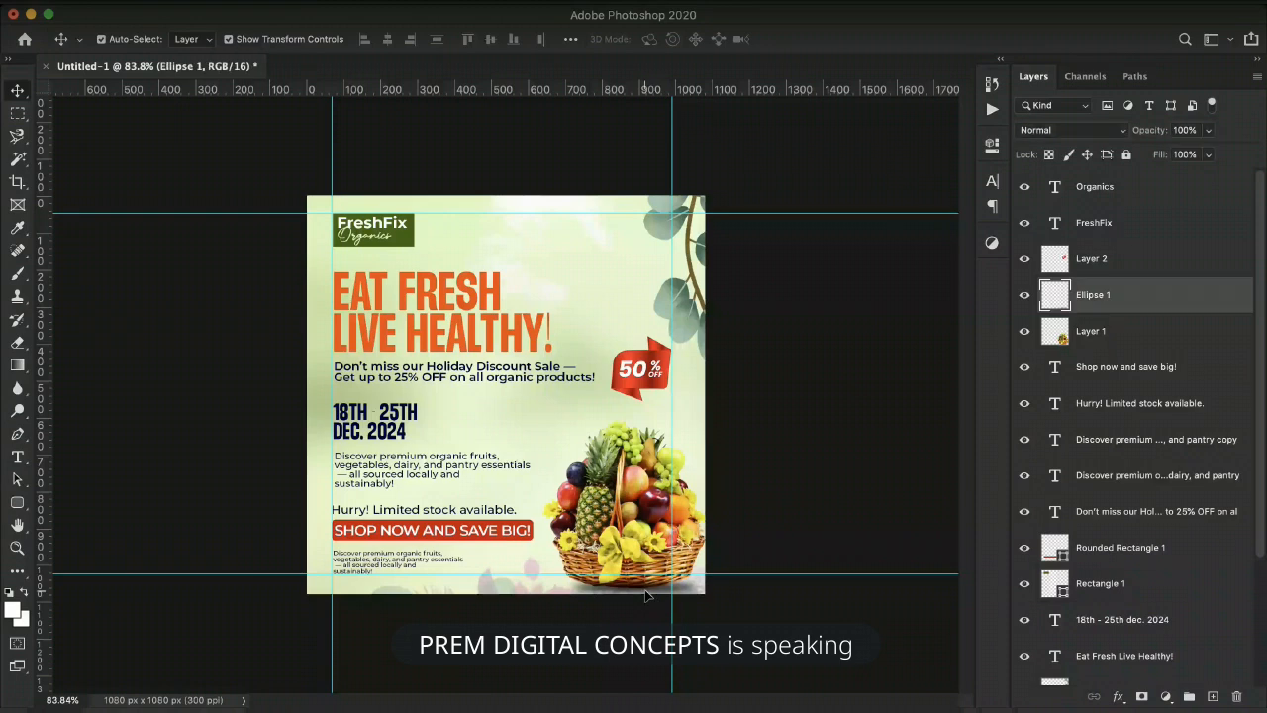
pyautogui.moveTo(644, 594); pyautogui.dragTo(639, 597)
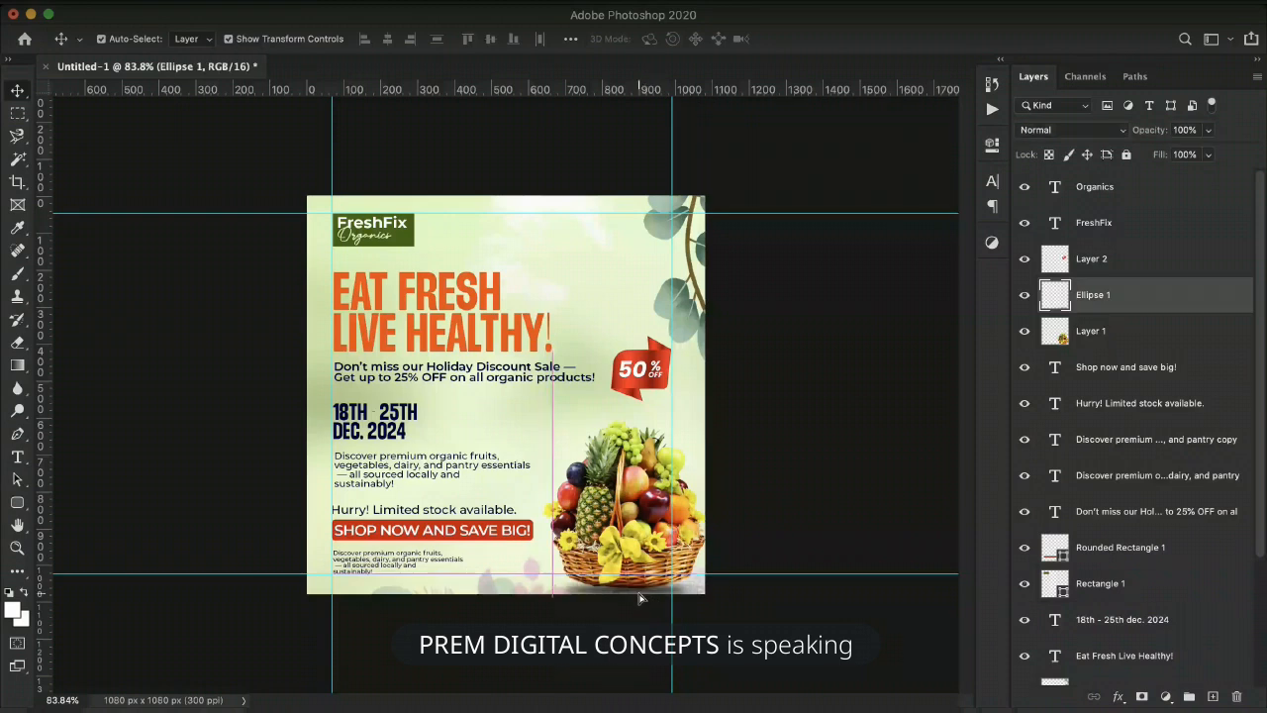
pyautogui.moveTo(641, 598); pyautogui.dragTo(645, 596)
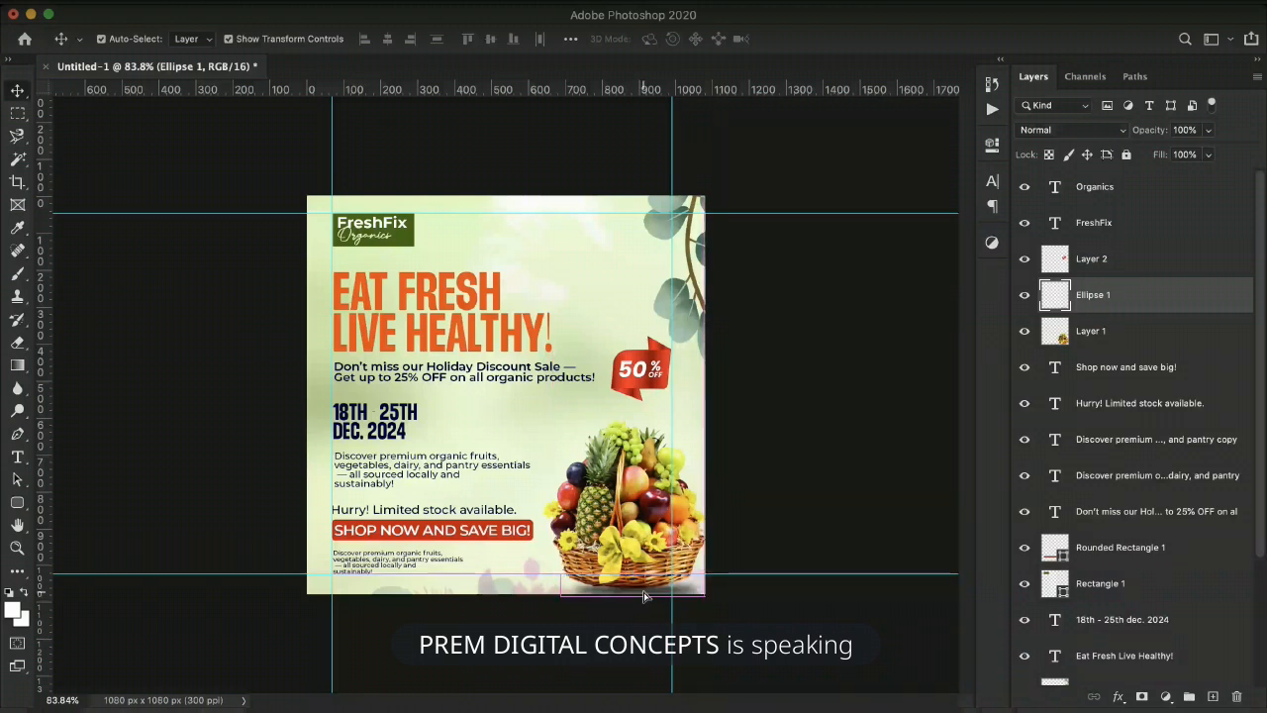
pyautogui.click(851, 635)
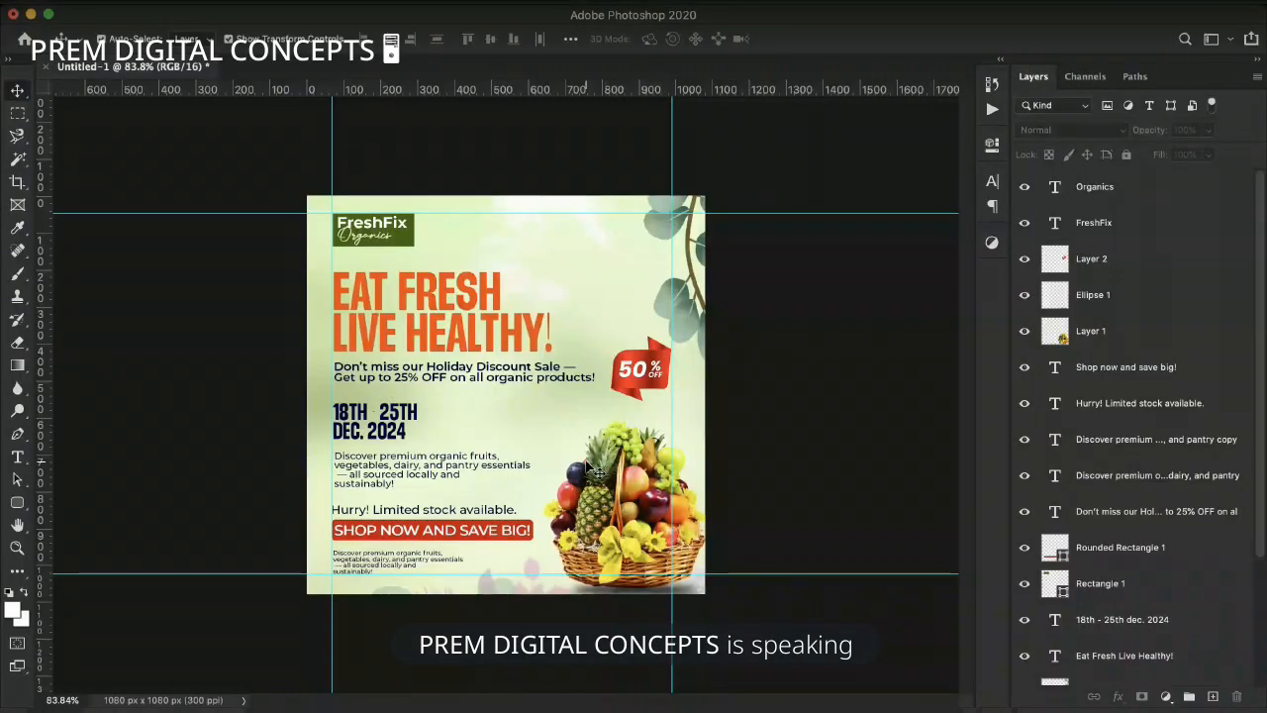
pyautogui.scroll(1, 426, 278)
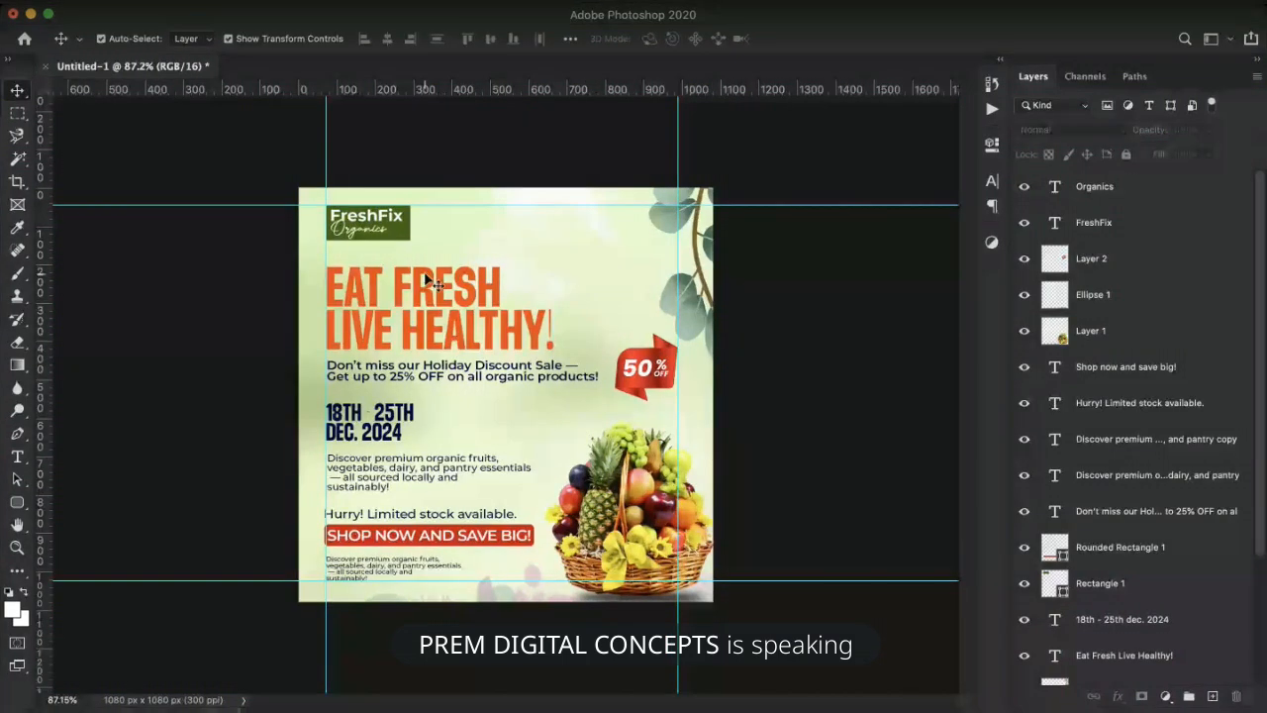
pyautogui.scroll(3, 428, 280)
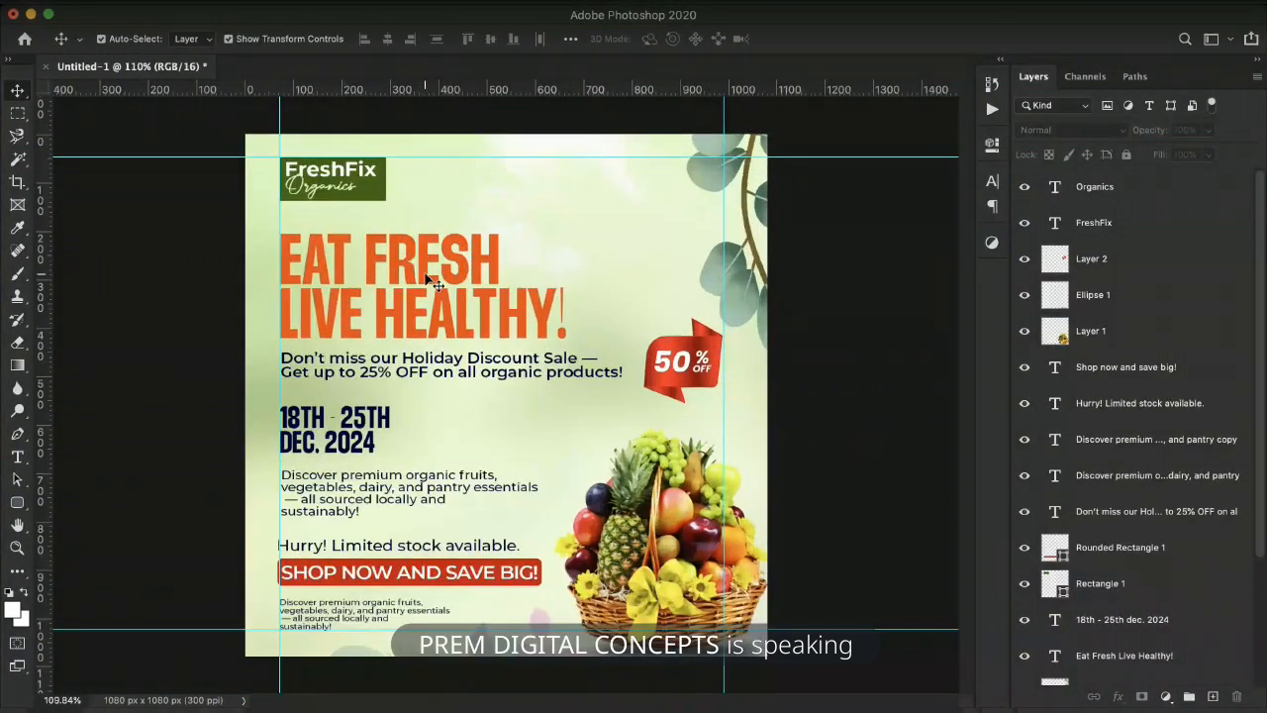